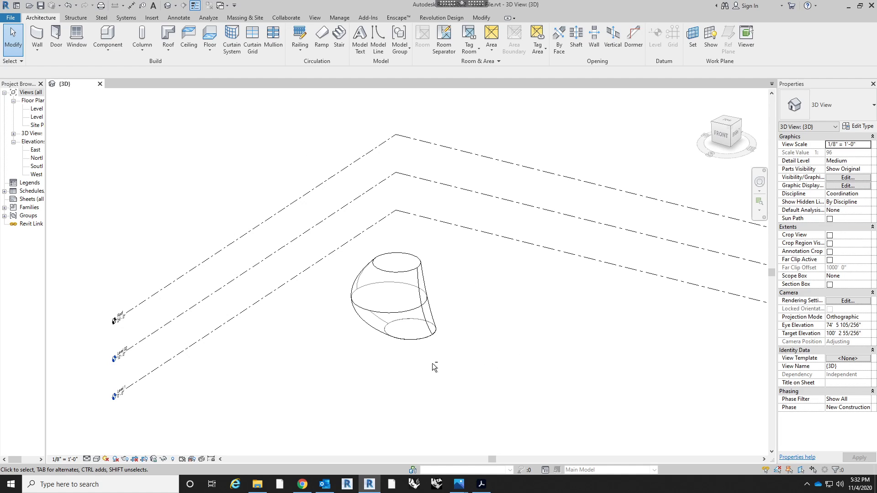
- Launch Dynamo from the Revit project and create a new graph
{"action": "middle_click_drag", "start_coordinate": [432, 364], "coordinate": [499, 351], "text": "shift"}
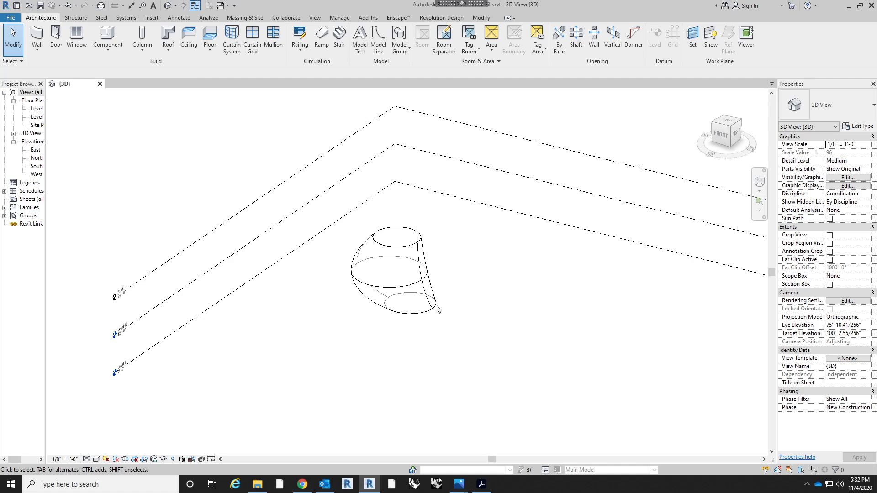
{"action": "middle_click_drag", "start_coordinate": [460, 263], "coordinate": [456, 277]}
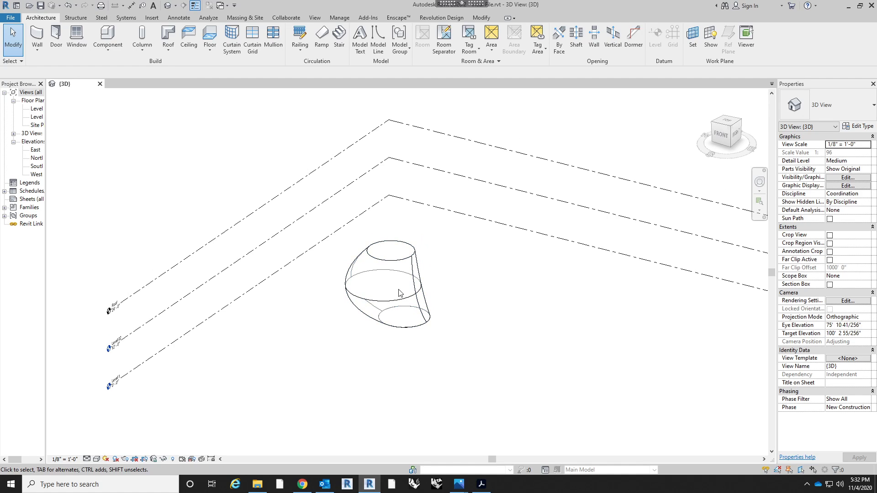
{"action": "left_click", "coordinate": [340, 18]}
{"action": "left_click", "coordinate": [831, 39]}
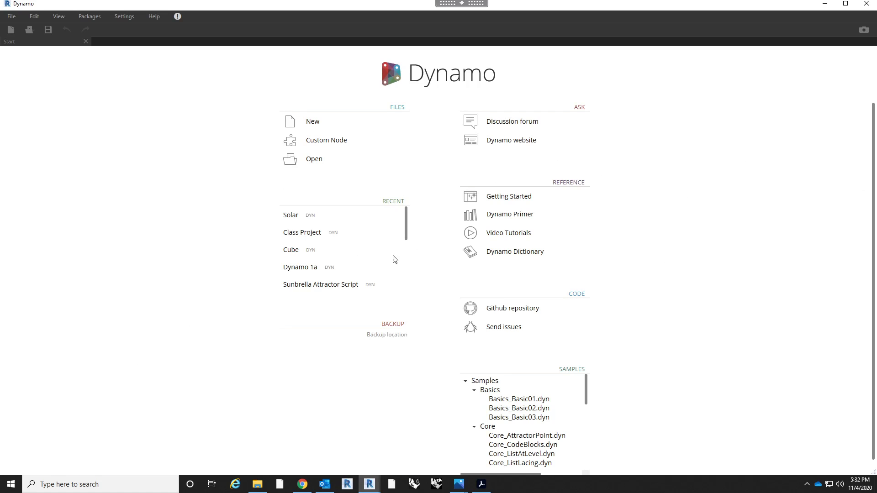
{"action": "left_click", "coordinate": [335, 120]}
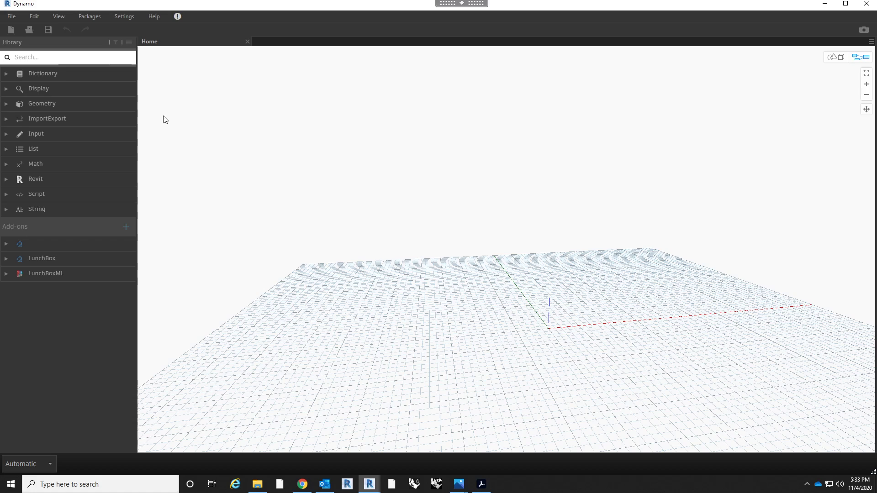
- Search the library for "sun", add a SunSettings.Current node and shift it toward the left side of the canvas
{"action": "left_click", "coordinate": [45, 58]}
{"action": "type", "text": "sun"}
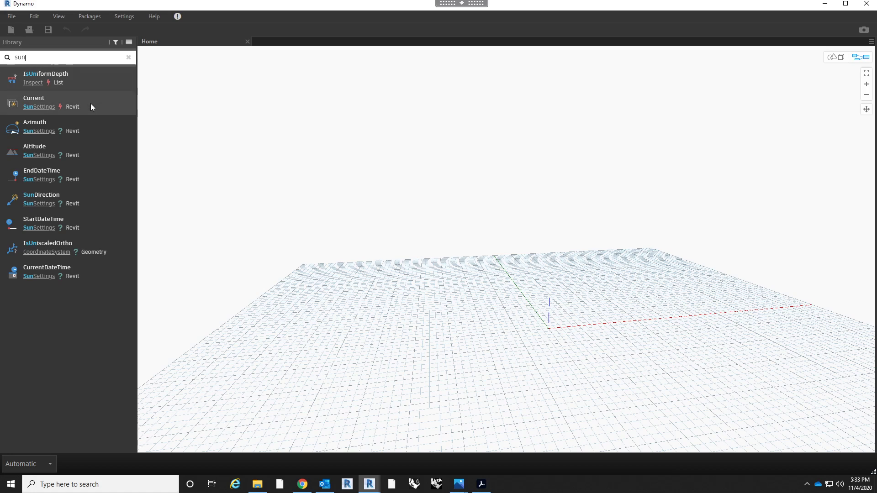
{"action": "mouse_move", "coordinate": [90, 107]}
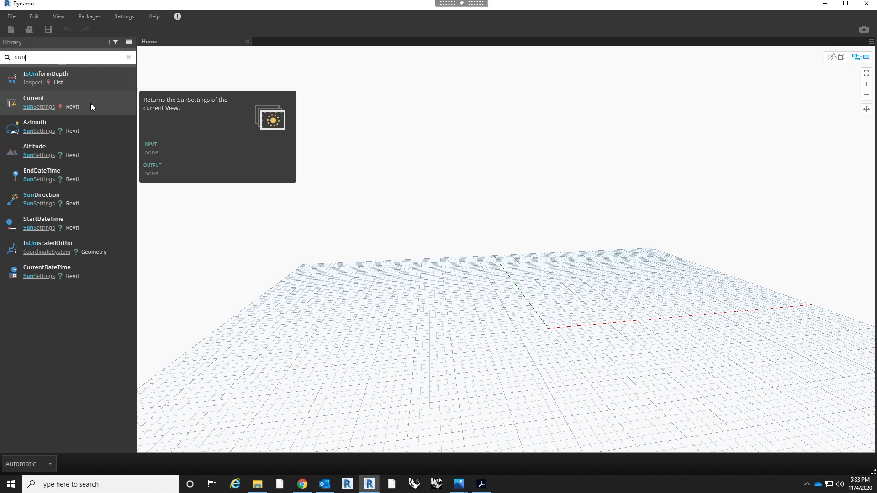
{"action": "left_click", "coordinate": [91, 104]}
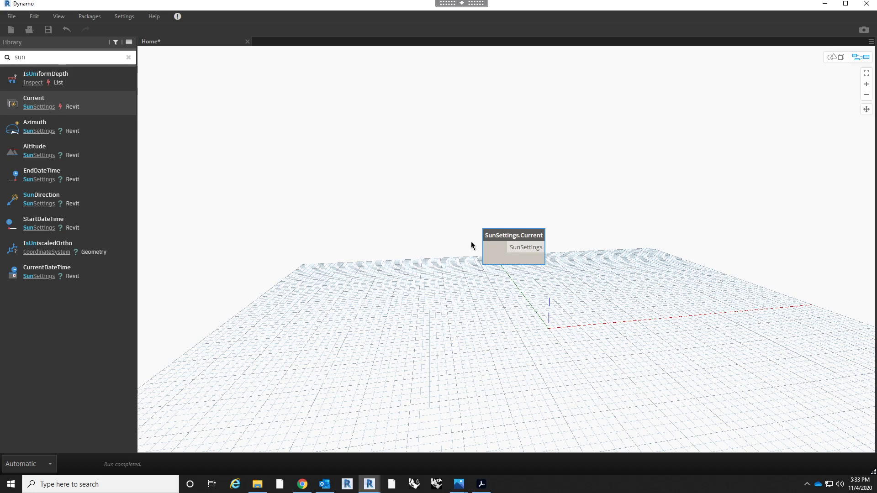
{"action": "left_click_drag", "start_coordinate": [471, 245], "coordinate": [332, 245]}
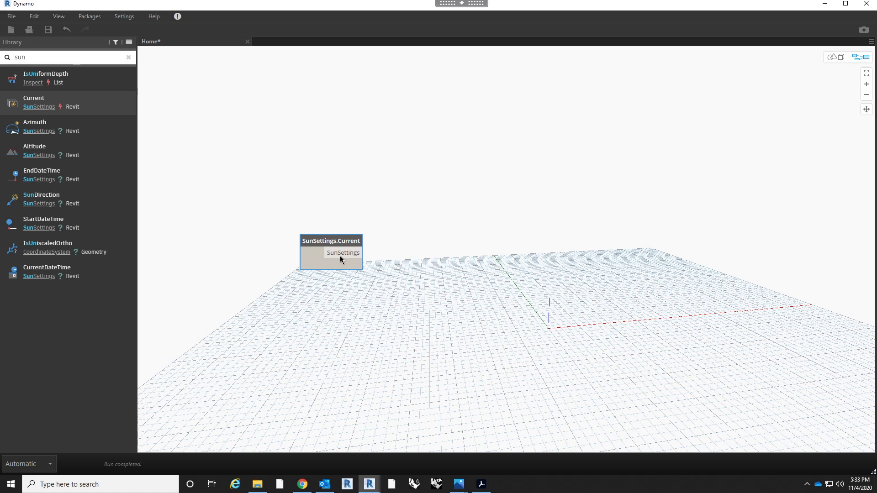
- Arrange the Dynamo window side by side with the Revit 3D view
{"action": "mouse_move", "coordinate": [340, 259]}
{"action": "left_click_drag", "start_coordinate": [422, 4], "coordinate": [1, 103]}
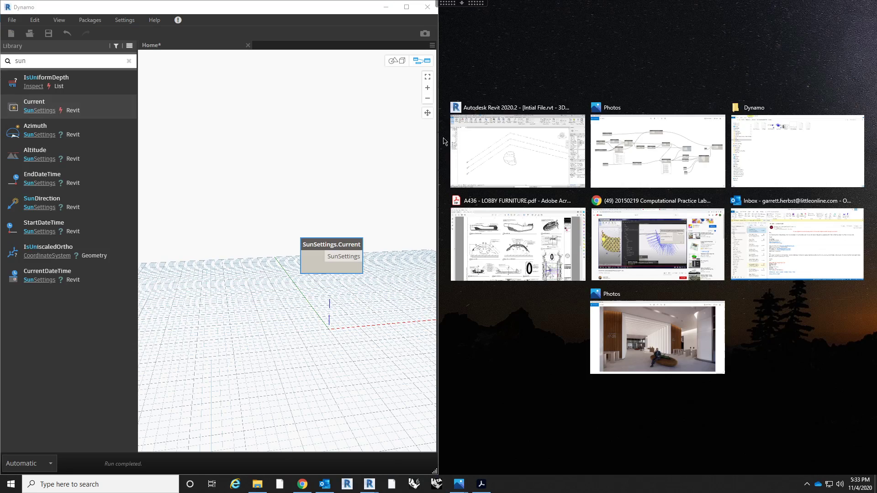
{"action": "left_click", "coordinate": [515, 130]}
{"action": "mouse_move", "coordinate": [609, 306]}
{"action": "middle_mouse_down"}
{"action": "mouse_move", "coordinate": [640, 290]}
{"action": "mouse_move", "coordinate": [621, 307]}
{"action": "middle_mouse_up"}
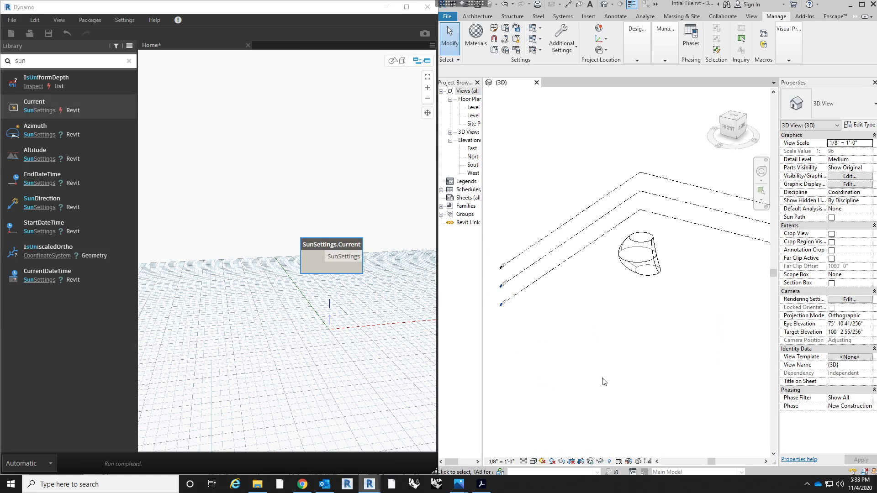
- Turn on the sun path in the Revit 3D view and move the sun along it to 9:45 AM
{"action": "left_click", "coordinate": [542, 463]}
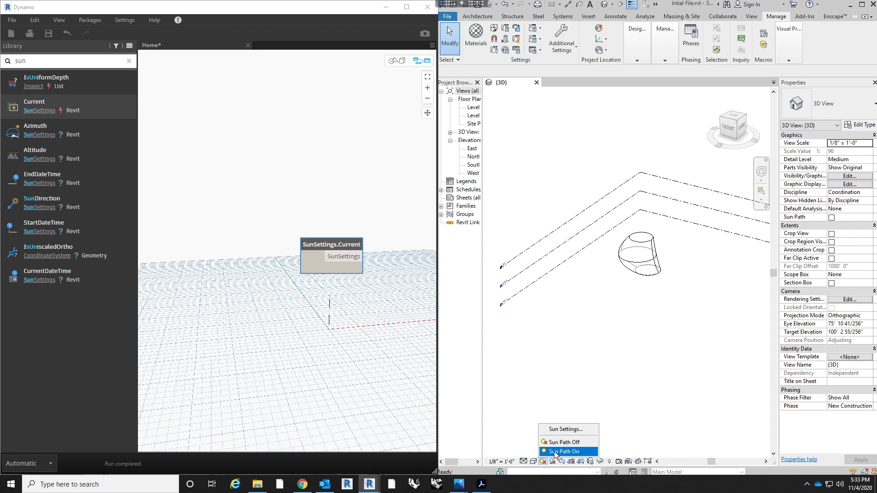
{"action": "left_click", "coordinate": [555, 452]}
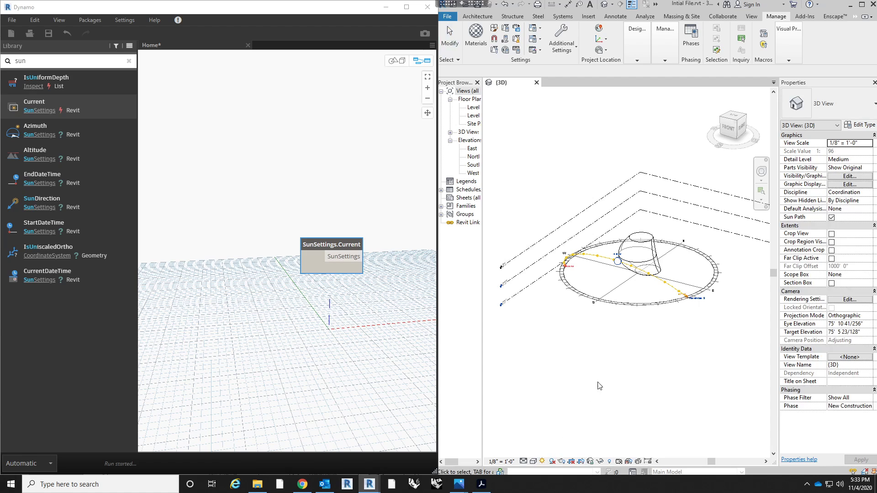
{"action": "middle_click_drag", "start_coordinate": [615, 369], "coordinate": [590, 269], "text": "shift"}
{"action": "scroll", "coordinate": [589, 269], "scroll_direction": "up", "scroll_amount": 3}
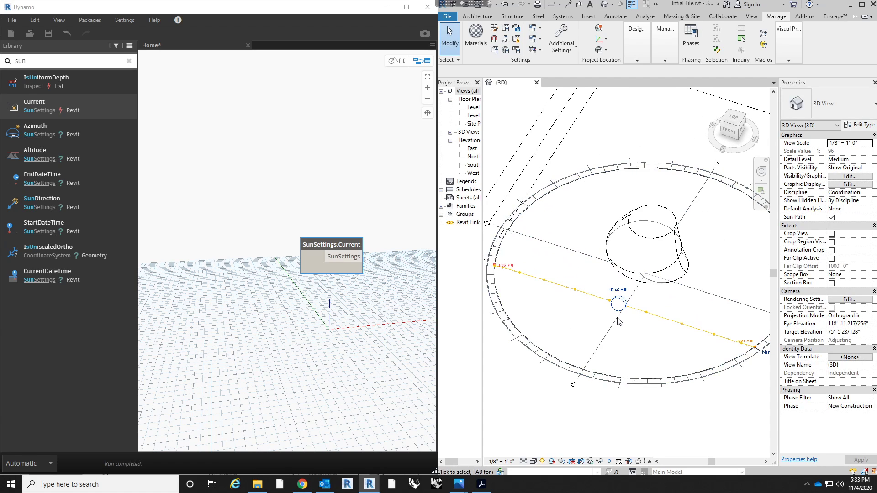
{"action": "left_click_drag", "start_coordinate": [623, 303], "coordinate": [663, 316]}
{"action": "middle_click_drag", "start_coordinate": [663, 316], "coordinate": [630, 334], "text": "shift"}
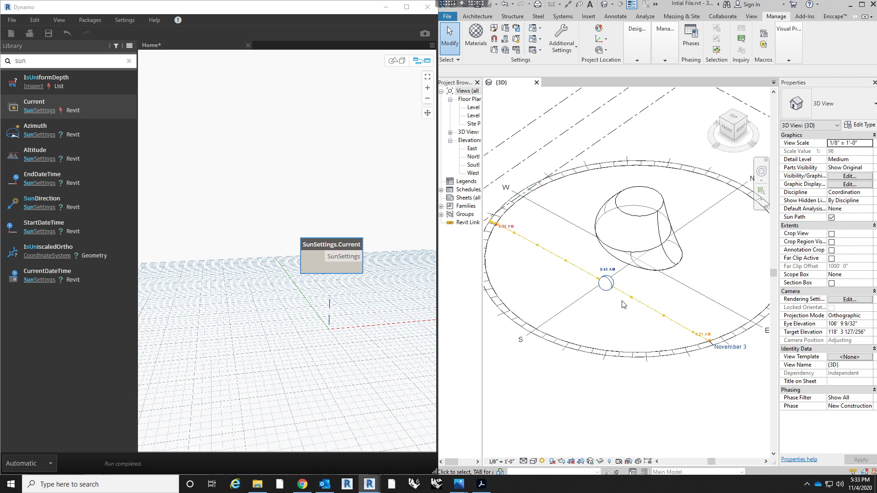
- Set the sun settings' project location to Charlotte, NC
{"action": "left_click", "coordinate": [543, 461]}
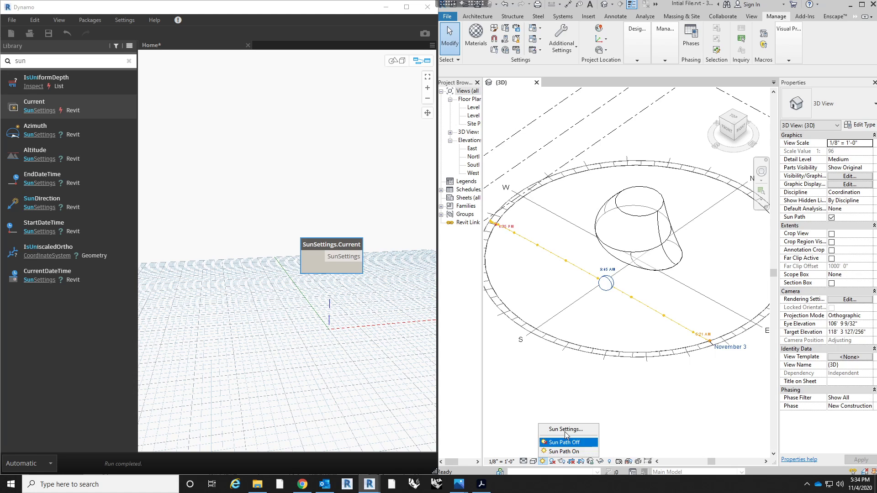
{"action": "left_click", "coordinate": [566, 429]}
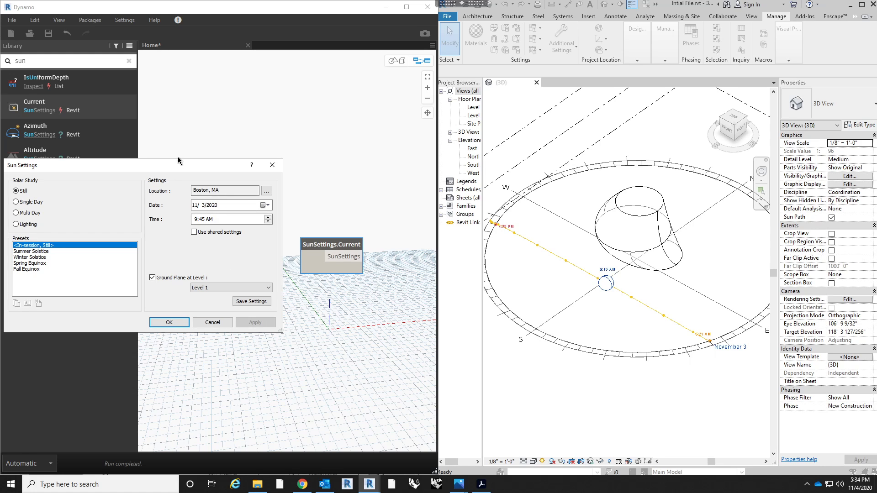
{"action": "left_click_drag", "start_coordinate": [180, 165], "coordinate": [379, 165]}
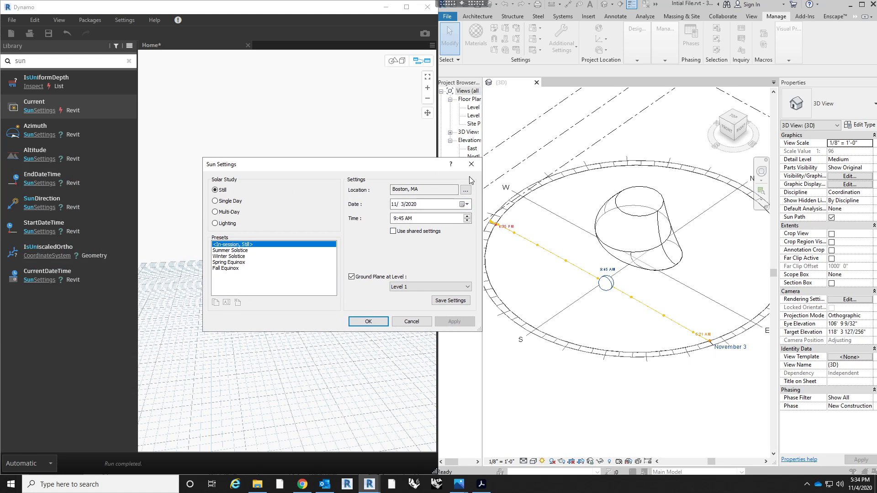
{"action": "left_click", "coordinate": [466, 191]}
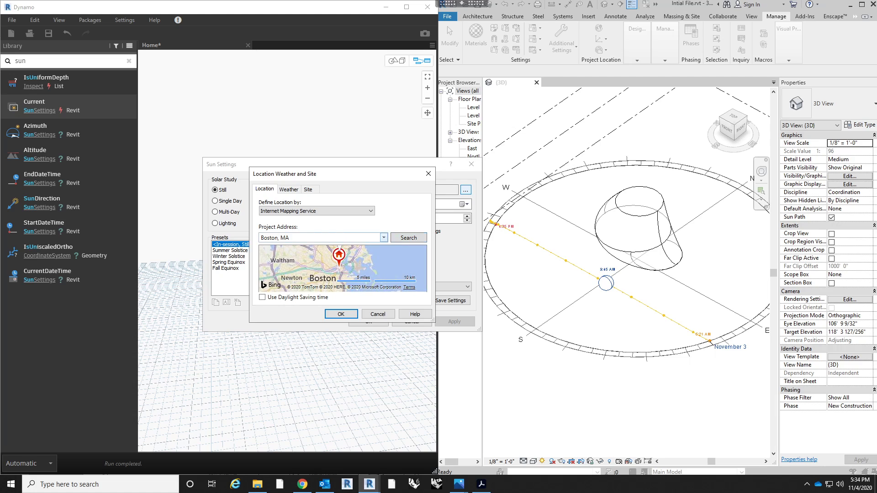
{"action": "type", "text": "Charlotte"}
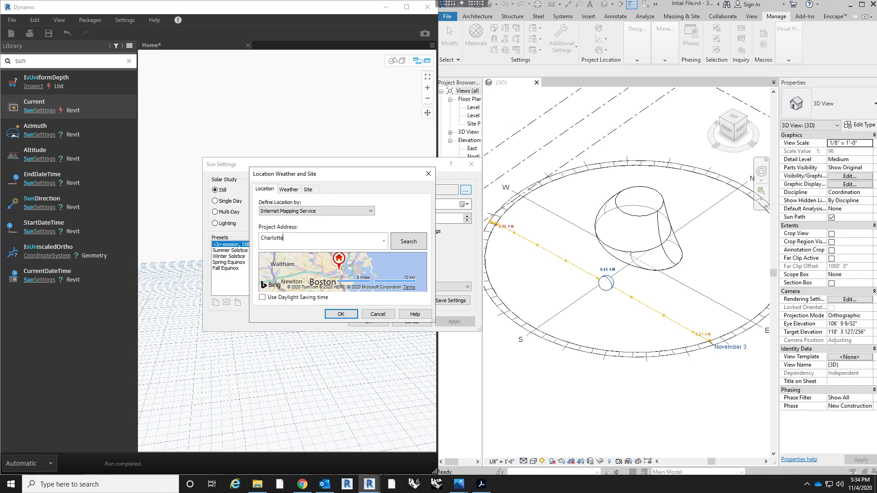
{"action": "type", "text": ", nc"}
{"action": "key", "text": "Return"}
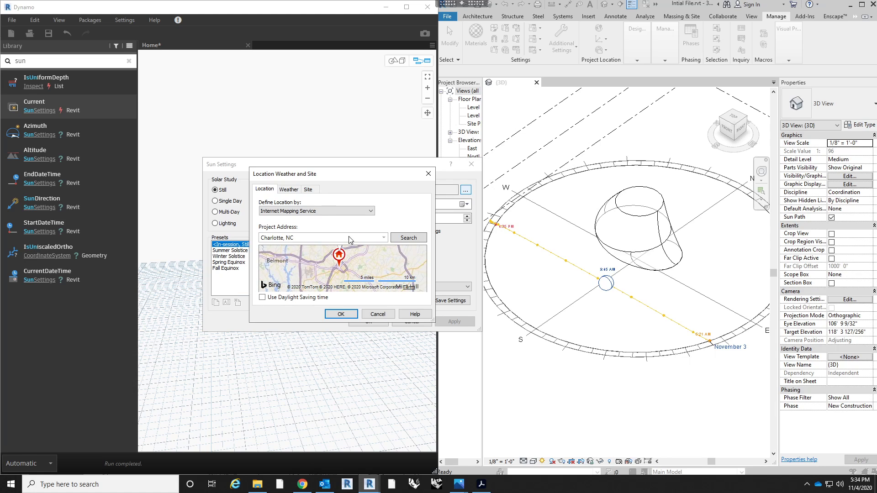
{"action": "left_click", "coordinate": [343, 314]}
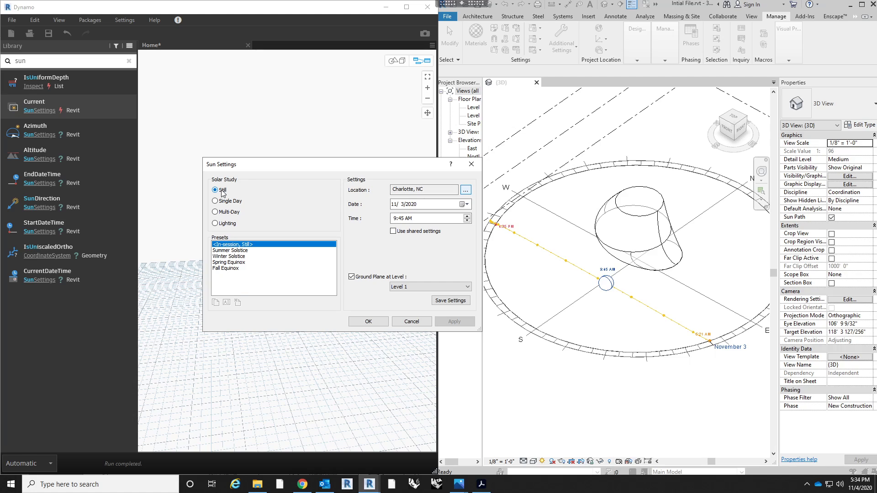
- Review the Lighting solar study presets for sunlight from top right and top left, and return the study to Still
{"action": "left_click", "coordinate": [227, 224]}
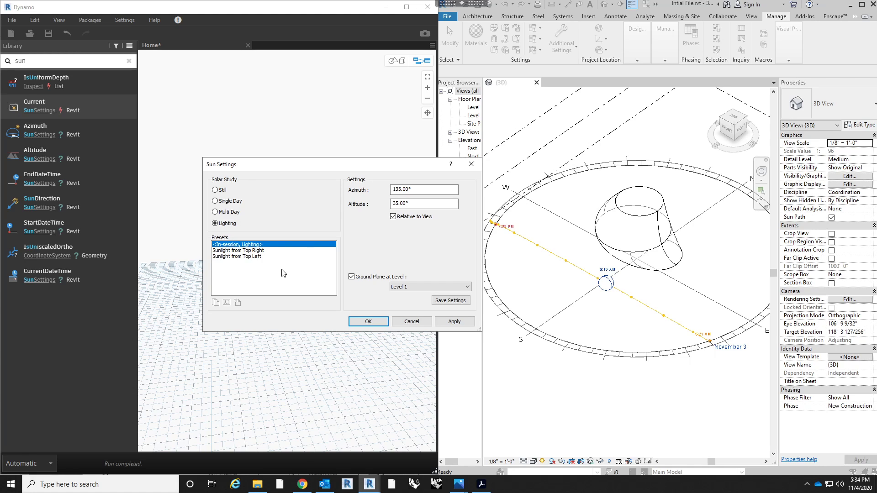
{"action": "left_click", "coordinate": [236, 251]}
{"action": "left_click", "coordinate": [238, 257]}
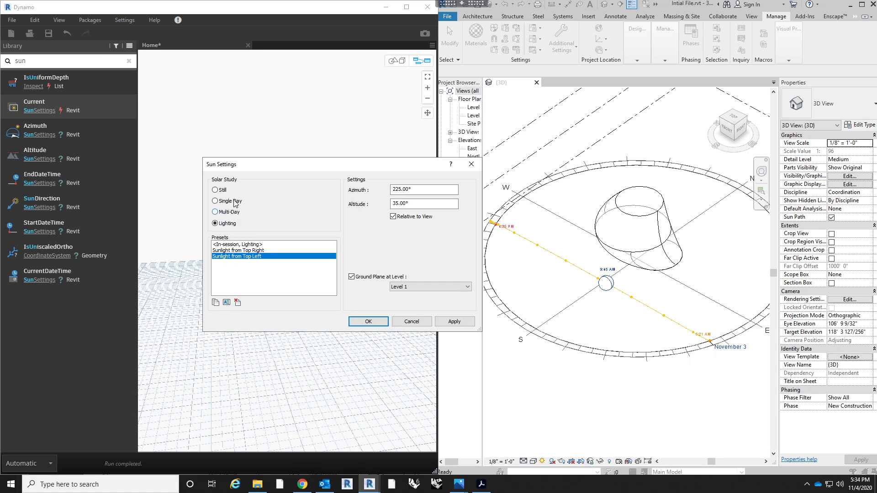
{"action": "left_click", "coordinate": [216, 190]}
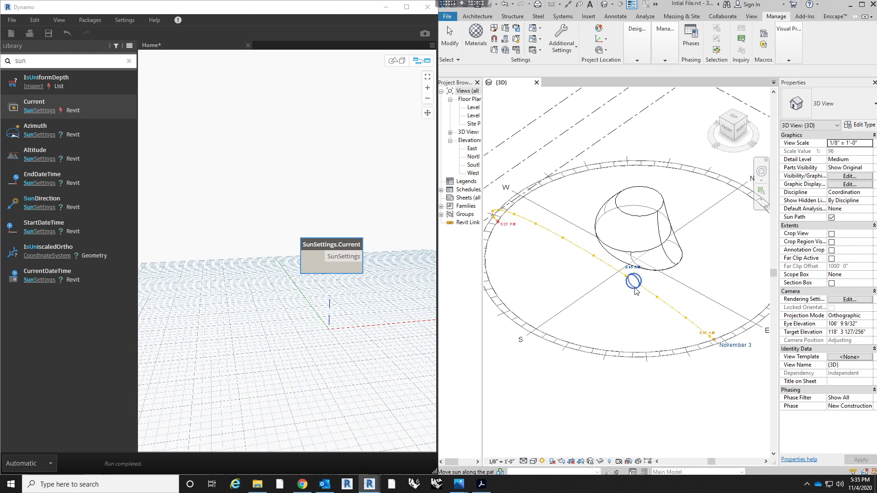
- Move the sun to an earlier morning time on its path, and shift its date along the yearly path into February
{"action": "mouse_move", "coordinate": [633, 281]}
{"action": "left_mouse_down"}
{"action": "mouse_move", "coordinate": [537, 250]}
{"action": "mouse_move", "coordinate": [653, 329]}
{"action": "left_mouse_up"}
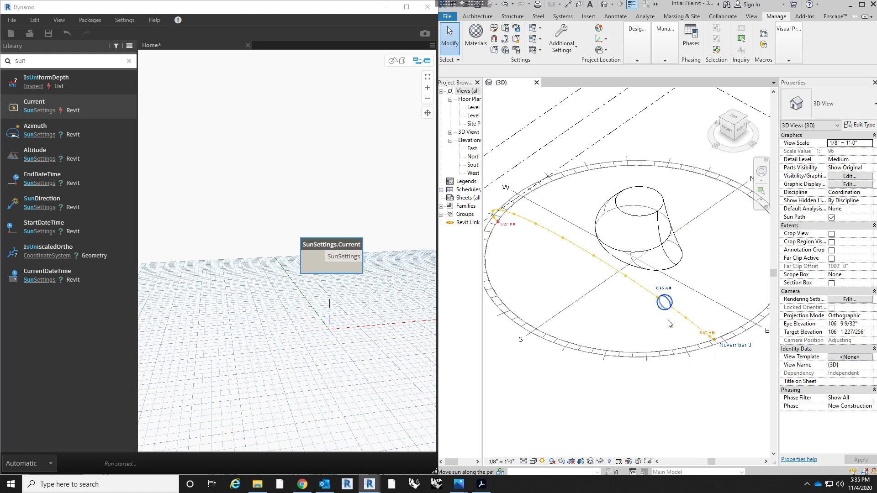
{"action": "scroll", "coordinate": [651, 329], "scroll_direction": "down", "scroll_amount": 2}
{"action": "scroll", "coordinate": [655, 310], "scroll_direction": "up", "scroll_amount": 2}
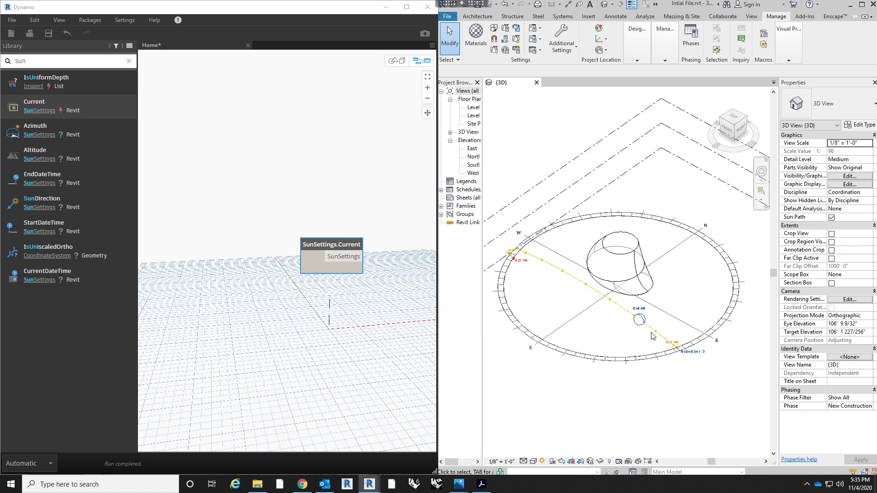
{"action": "mouse_move", "coordinate": [639, 319]}
{"action": "left_mouse_down"}
{"action": "mouse_move", "coordinate": [672, 283]}
{"action": "mouse_move", "coordinate": [650, 310]}
{"action": "mouse_move", "coordinate": [664, 335]}
{"action": "left_mouse_up"}
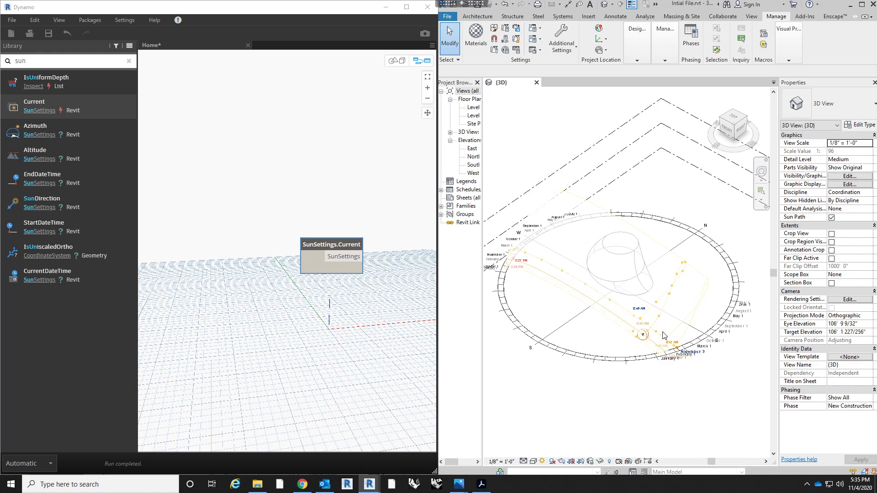
{"action": "mouse_move", "coordinate": [675, 283]}
{"action": "left_mouse_down"}
{"action": "mouse_move", "coordinate": [685, 263]}
{"action": "mouse_move", "coordinate": [645, 327]}
{"action": "mouse_move", "coordinate": [655, 320]}
{"action": "mouse_move", "coordinate": [681, 336]}
{"action": "mouse_move", "coordinate": [612, 298]}
{"action": "mouse_move", "coordinate": [588, 247]}
{"action": "mouse_move", "coordinate": [654, 289]}
{"action": "mouse_move", "coordinate": [640, 302]}
{"action": "mouse_move", "coordinate": [640, 320]}
{"action": "left_mouse_up"}
{"action": "middle_click_drag", "start_coordinate": [687, 367], "coordinate": [632, 369], "text": "shift"}
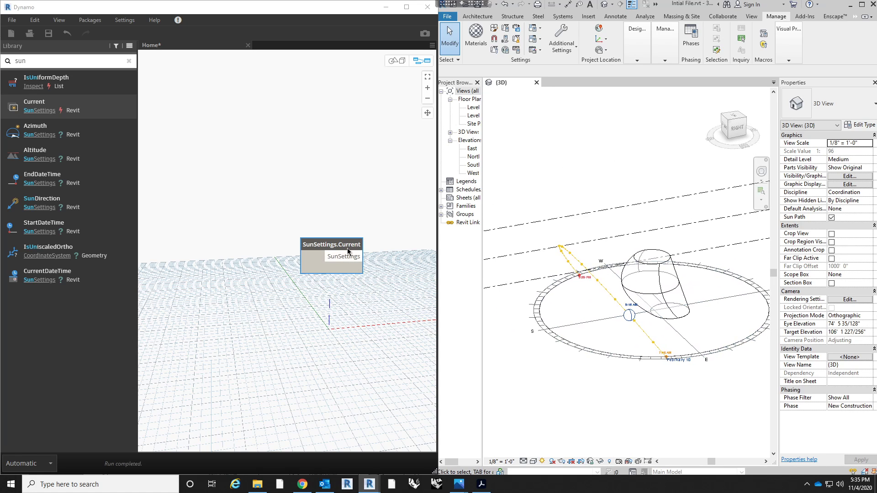
- Make room beside the SunSettings.Current node in Dynamo and add a SunSettings.SunDirection node
{"action": "left_click_drag", "start_coordinate": [351, 263], "coordinate": [261, 263]}
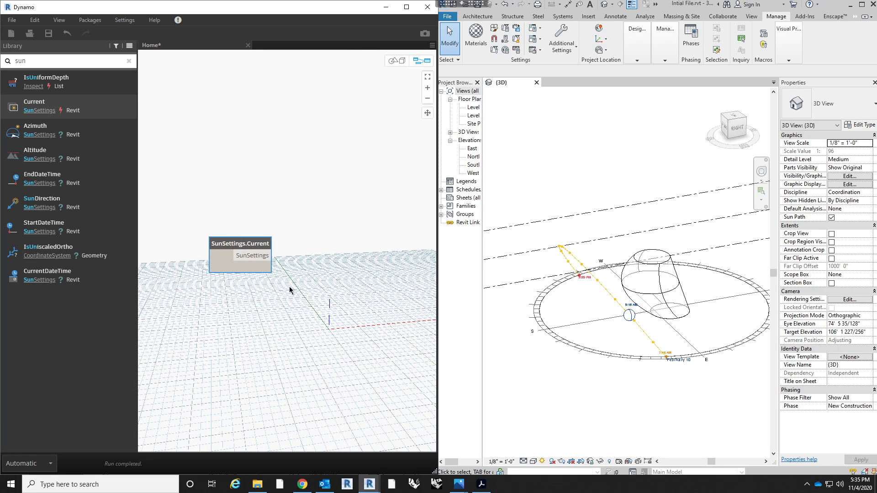
{"action": "mouse_move", "coordinate": [253, 269]}
{"action": "type", "text": "t"}
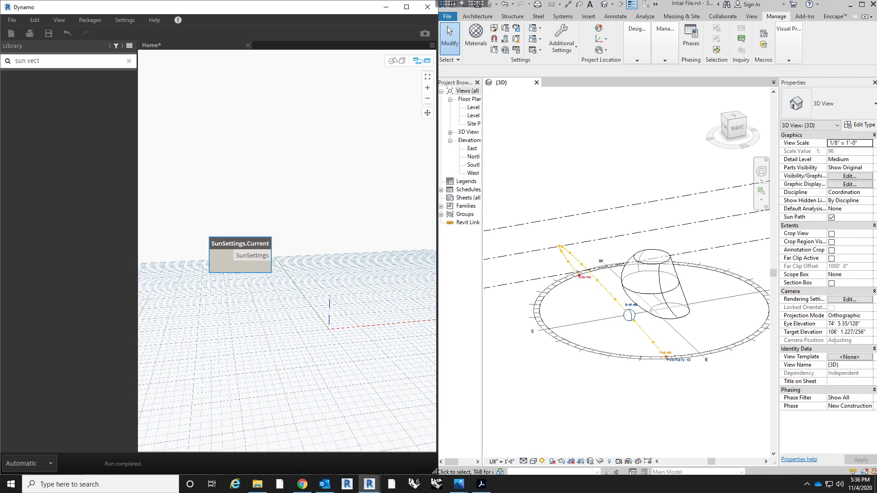
{"action": "left_click_drag", "start_coordinate": [41, 61], "coordinate": [2, 58]}
{"action": "type", "text": "sundir"}
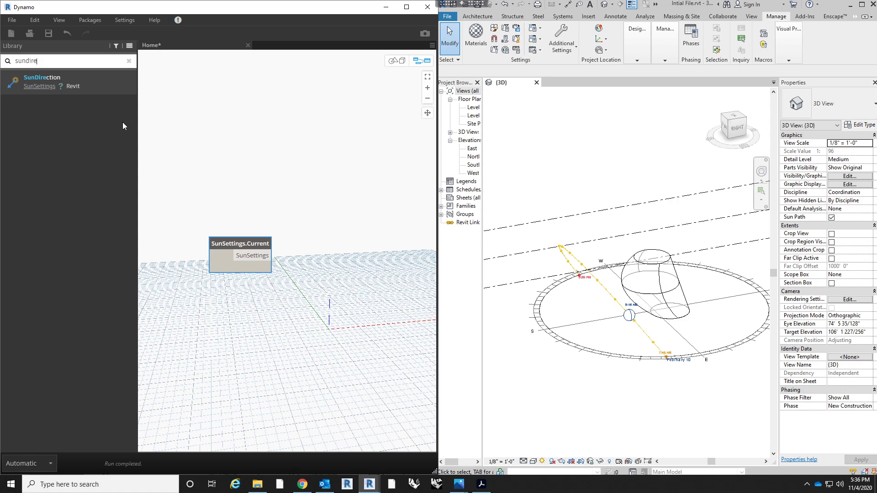
{"action": "left_click", "coordinate": [109, 86]}
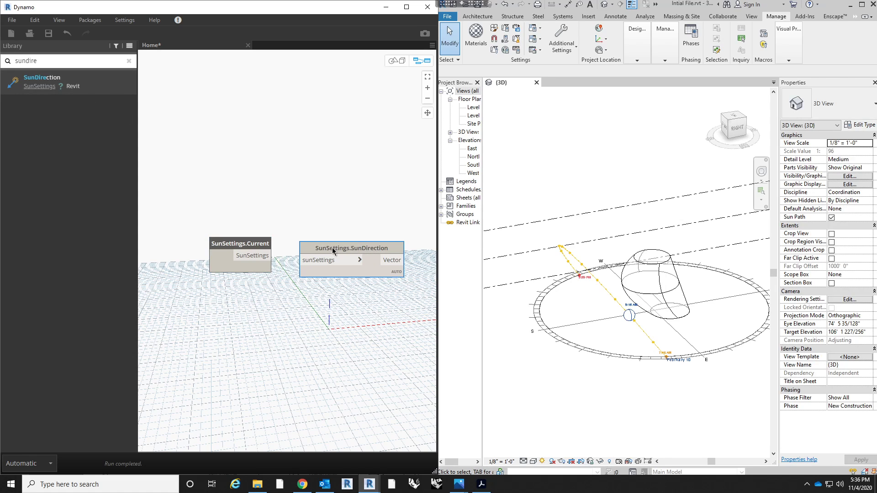
- Connect SunSettings.Current to the sunSettings input of SunSettings.SunDirection, reposition the node and preview its output vector
{"action": "left_click", "coordinate": [256, 257]}
{"action": "left_click", "coordinate": [323, 260]}
{"action": "left_click_drag", "start_coordinate": [327, 249], "coordinate": [320, 240]}
{"action": "middle_click_drag", "start_coordinate": [372, 197], "coordinate": [255, 225]}
{"action": "left_click_drag", "start_coordinate": [256, 265], "coordinate": [278, 266]}
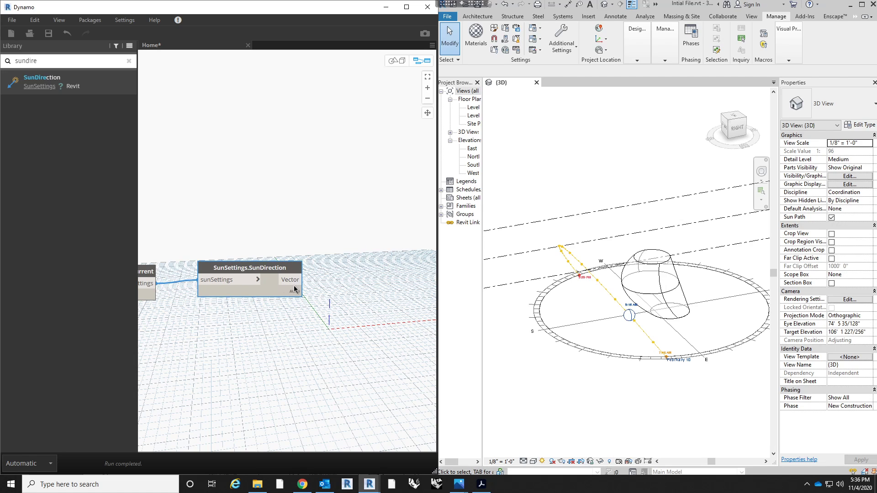
{"action": "mouse_move", "coordinate": [294, 295]}
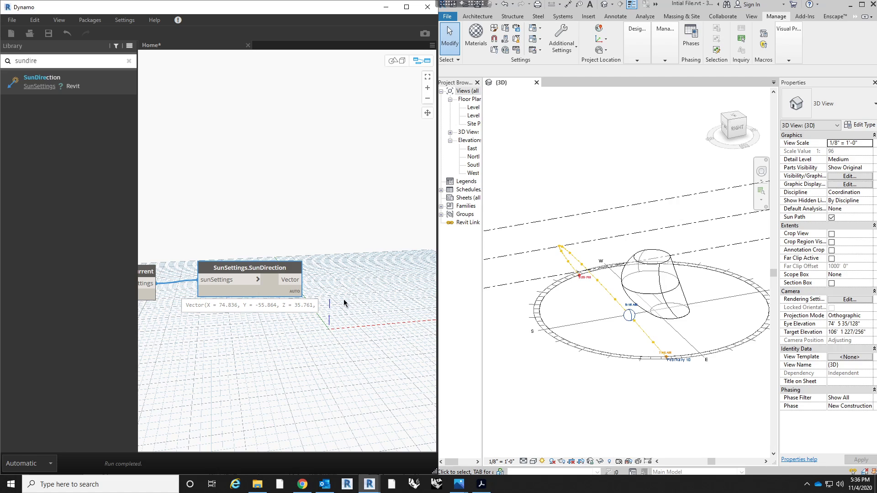
{"action": "middle_click_drag", "start_coordinate": [346, 300], "coordinate": [336, 305]}
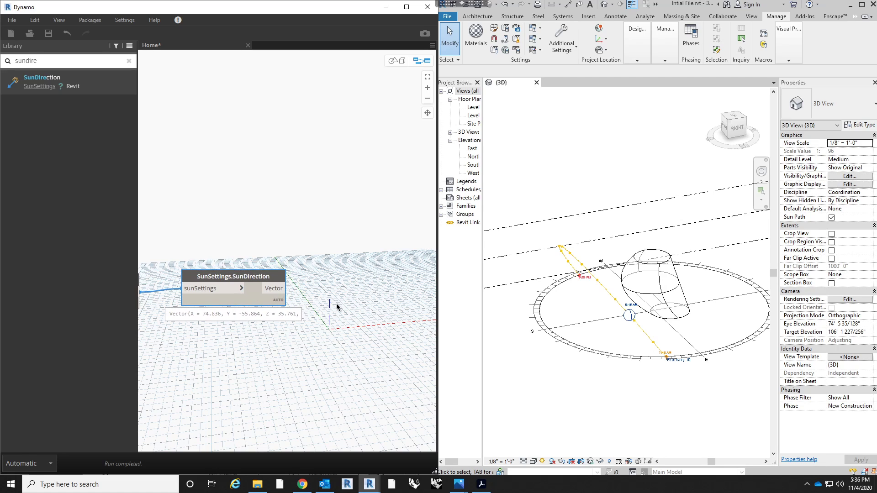
- Shift the SunSettings.SunDirection node slightly and clear the node library search
{"action": "left_click_drag", "start_coordinate": [251, 277], "coordinate": [253, 284]}
{"action": "left_click", "coordinate": [293, 270]}
{"action": "scroll", "coordinate": [312, 327], "scroll_direction": "down", "scroll_amount": 3}
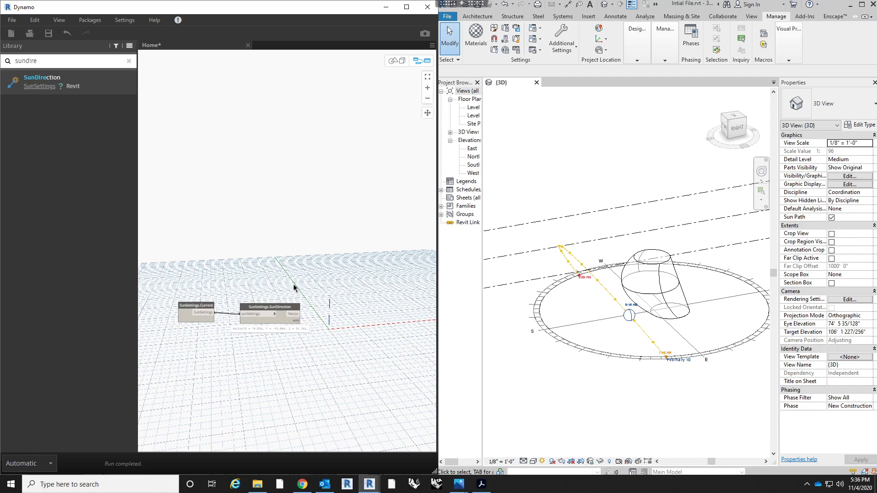
{"action": "left_click", "coordinate": [129, 60]}
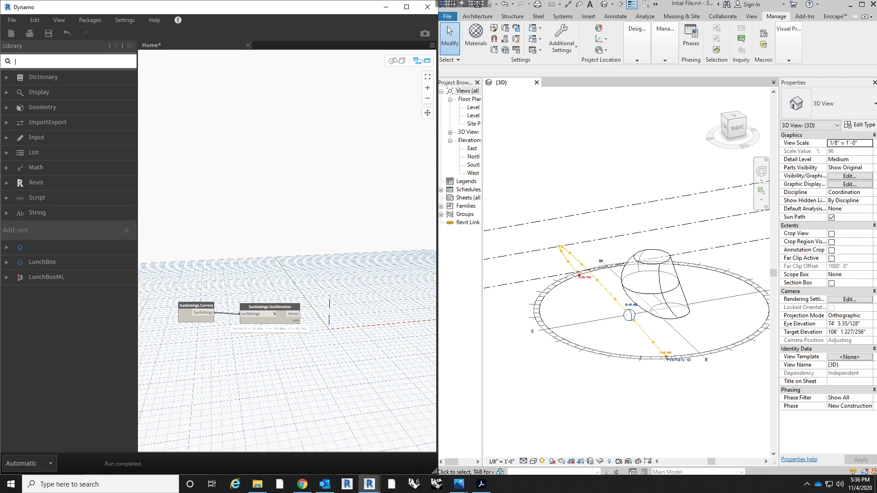
{"action": "type", "text": "f"}
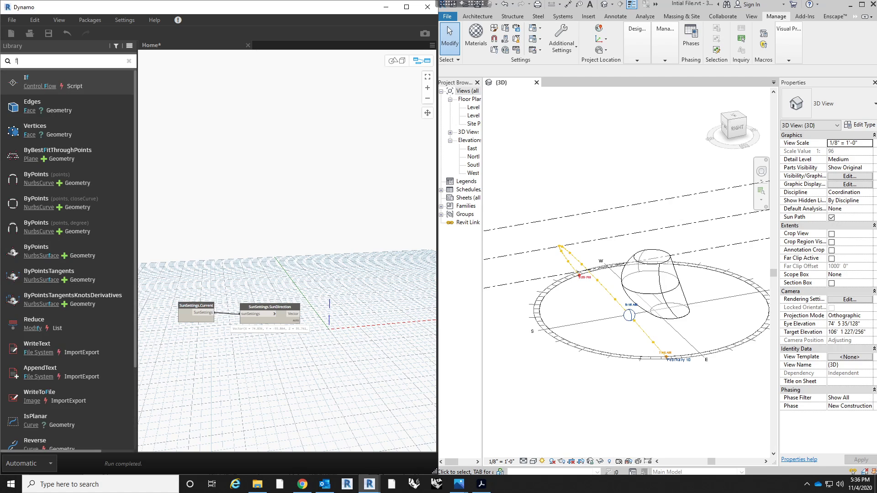
{"action": "key", "text": "BackSpace"}
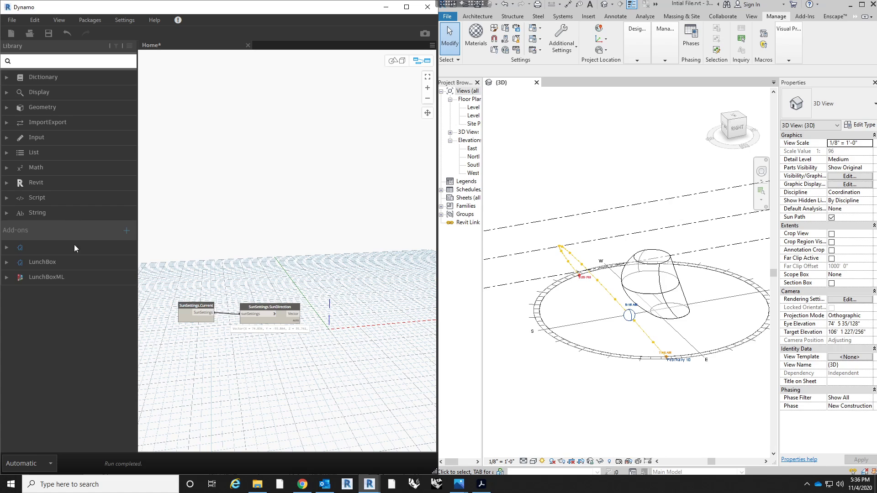
- Add LunchBox's PanelDiamond node from its panel geometry category and place it above the sun settings nodes
{"action": "left_click", "coordinate": [71, 263]}
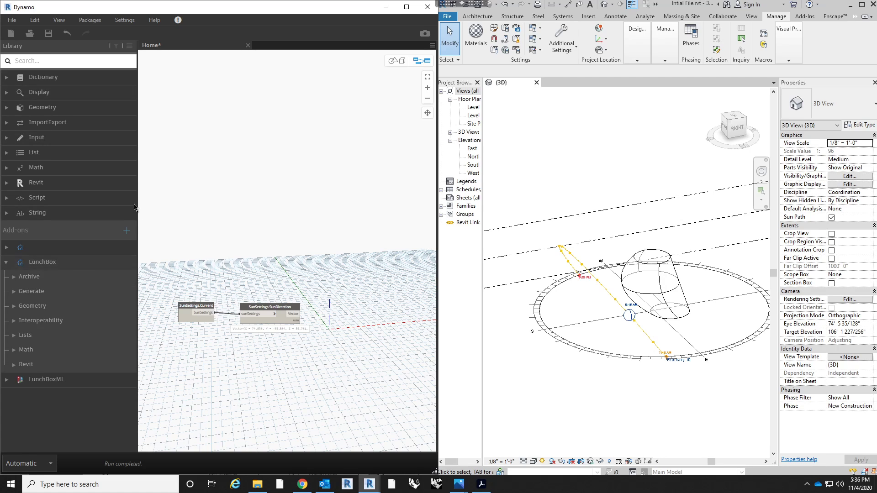
{"action": "left_click", "coordinate": [56, 306]}
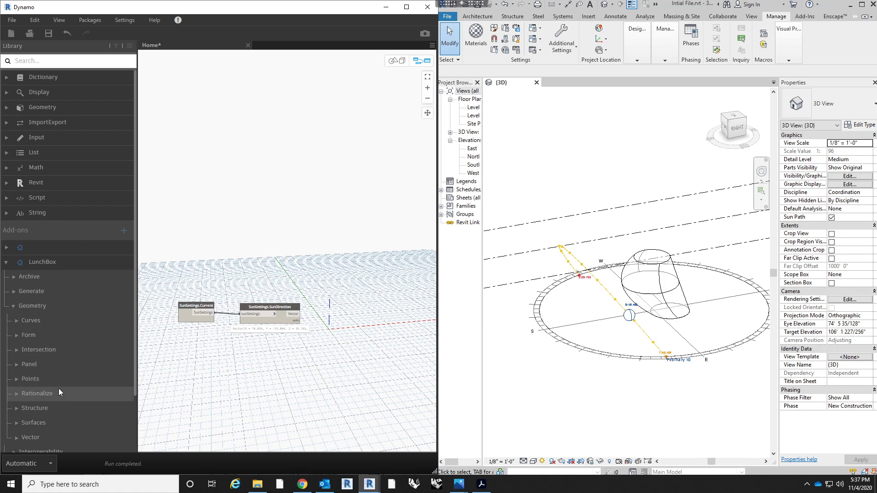
{"action": "scroll", "coordinate": [59, 388], "scroll_direction": "down", "scroll_amount": 1}
{"action": "left_click", "coordinate": [59, 336]}
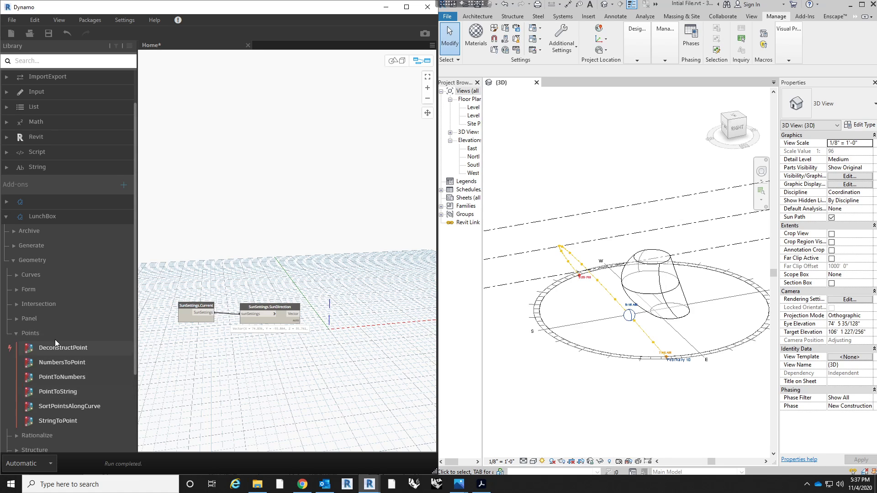
{"action": "left_click", "coordinate": [54, 335]}
{"action": "left_click", "coordinate": [54, 320]}
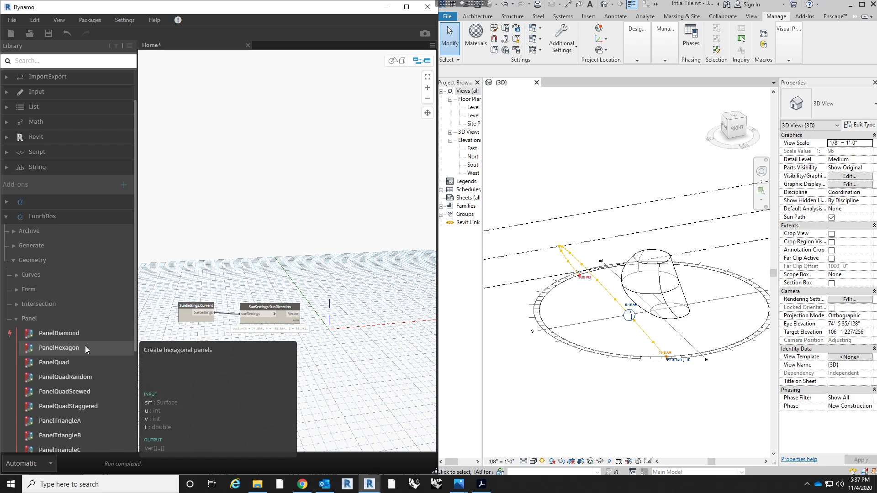
{"action": "scroll", "coordinate": [84, 333], "scroll_direction": "down", "scroll_amount": 1}
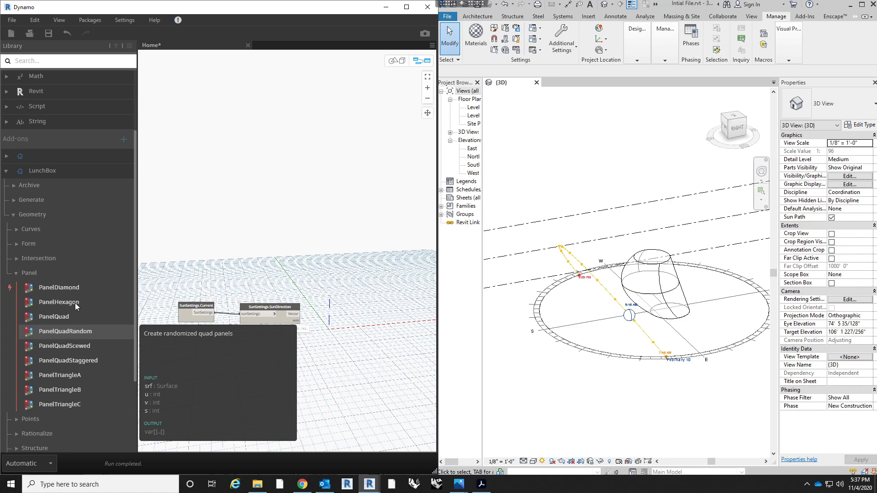
{"action": "left_click", "coordinate": [76, 290]}
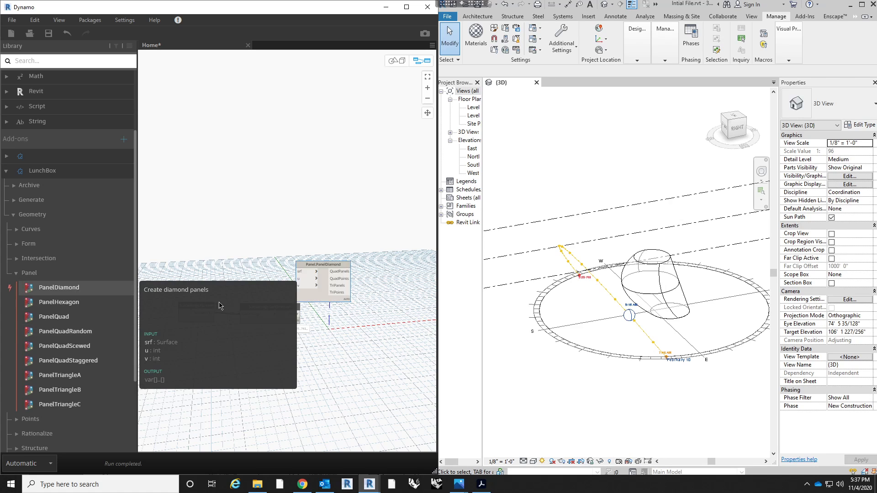
{"action": "left_click_drag", "start_coordinate": [315, 263], "coordinate": [287, 220]}
{"action": "scroll", "coordinate": [278, 203], "scroll_direction": "up", "scroll_amount": 3}
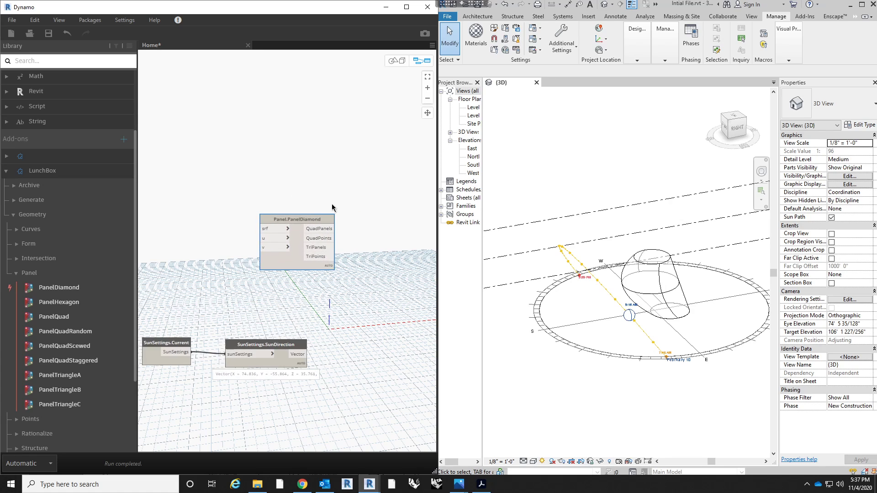
{"action": "scroll", "coordinate": [360, 224], "scroll_direction": "down", "scroll_amount": 1}
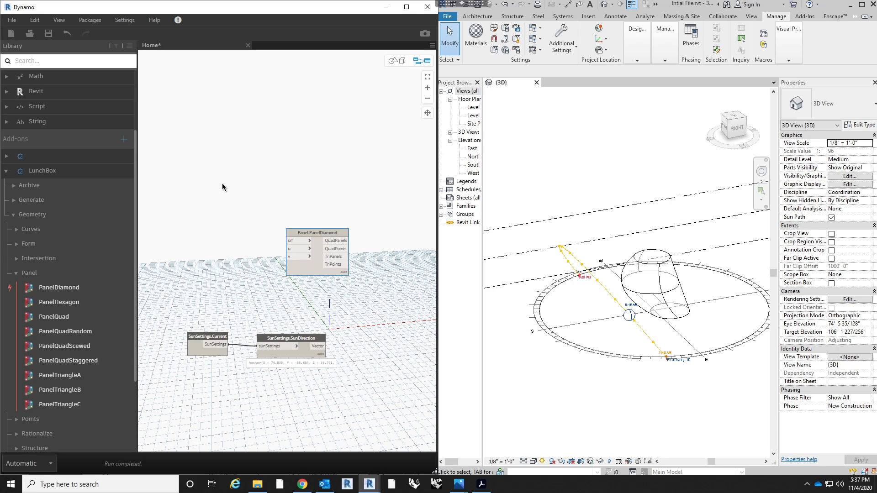
- Search the library for "select", add a Select Face node and place it beside Panel.PanelDiamond on its input side
{"action": "left_click", "coordinate": [83, 61]}
{"action": "type", "text": "select"}
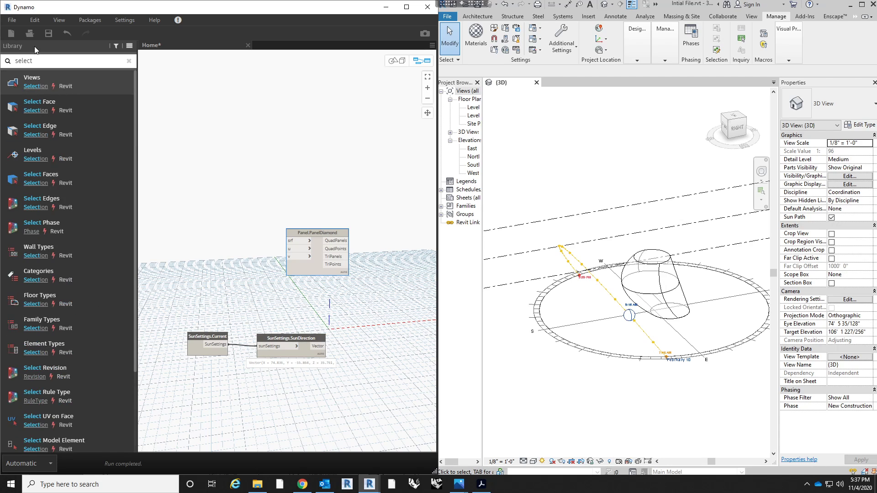
{"action": "left_click", "coordinate": [81, 111]}
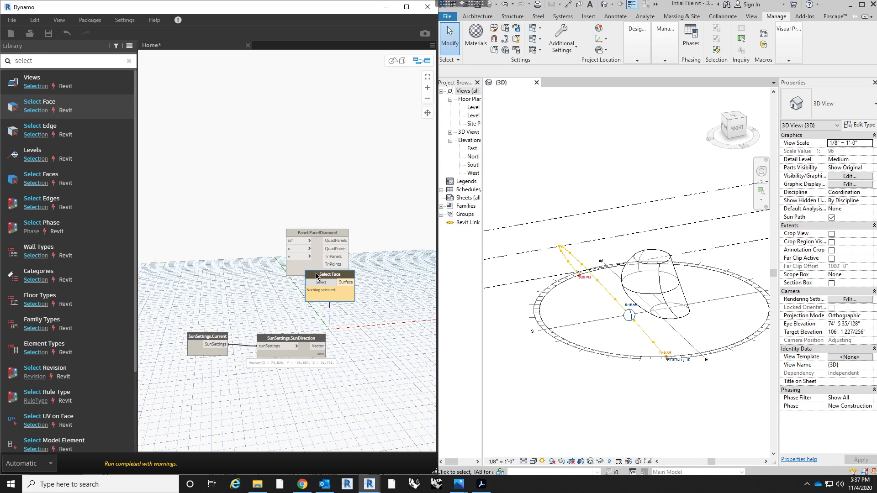
{"action": "left_click_drag", "start_coordinate": [316, 273], "coordinate": [215, 234]}
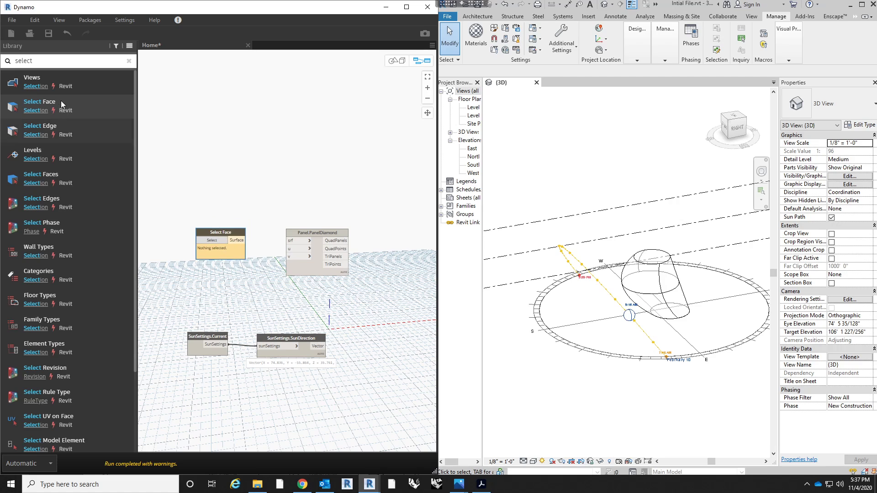
{"action": "mouse_move", "coordinate": [81, 182]}
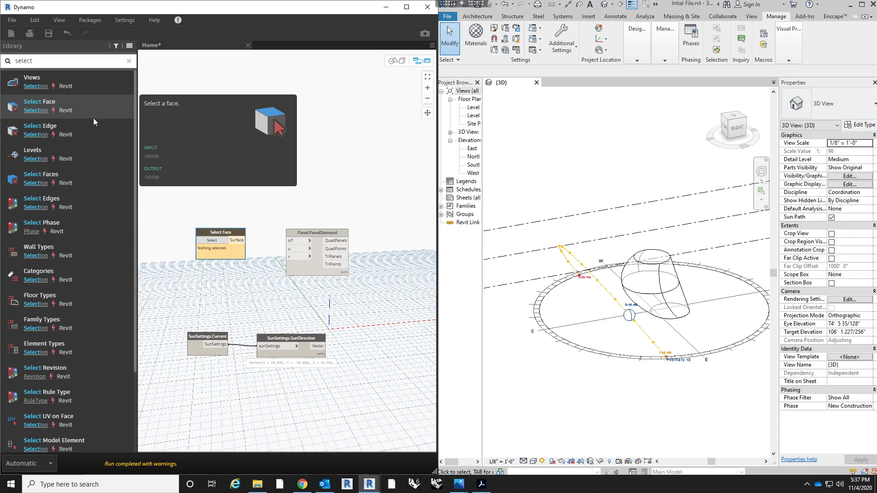
- Pick the curved side face of the Revit mass for the Select Face node and inspect the mass from several angles
{"action": "scroll", "coordinate": [305, 218], "scroll_direction": "up", "scroll_amount": 3}
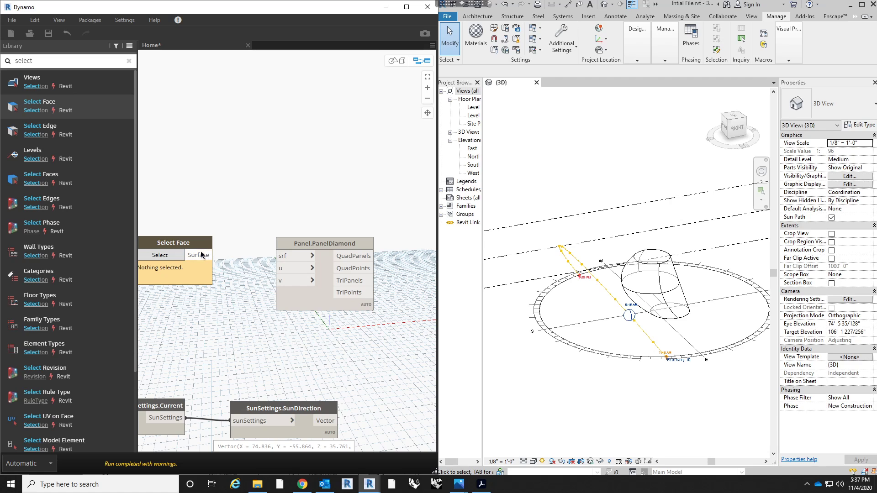
{"action": "left_click", "coordinate": [166, 259]}
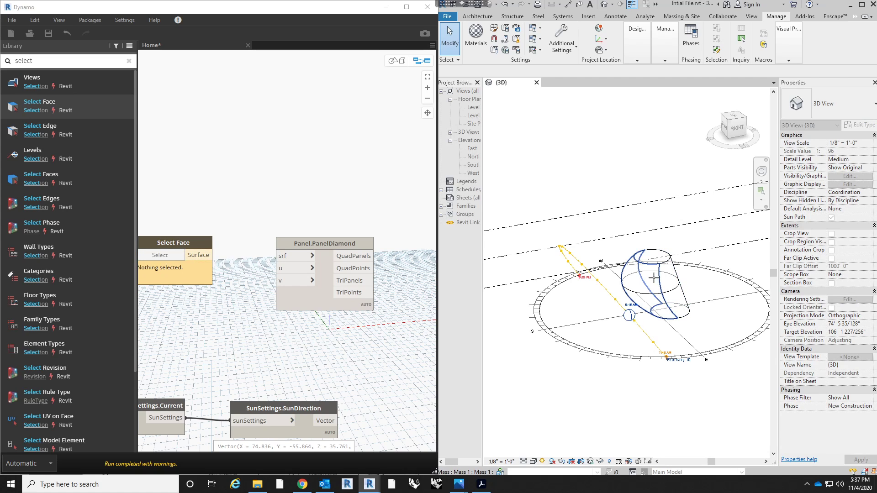
{"action": "middle_click_drag", "start_coordinate": [681, 330], "coordinate": [641, 339], "text": "shift"}
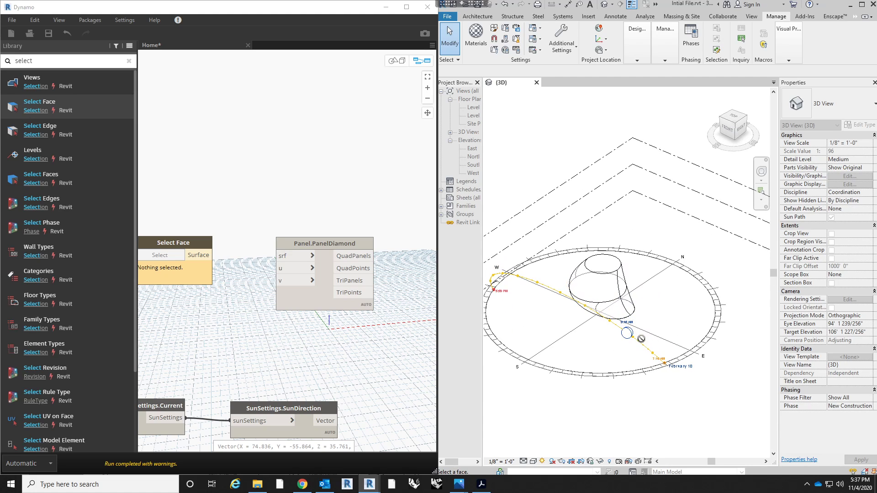
{"action": "left_click", "coordinate": [612, 288]}
{"action": "scroll", "coordinate": [639, 325], "scroll_direction": "up", "scroll_amount": 2}
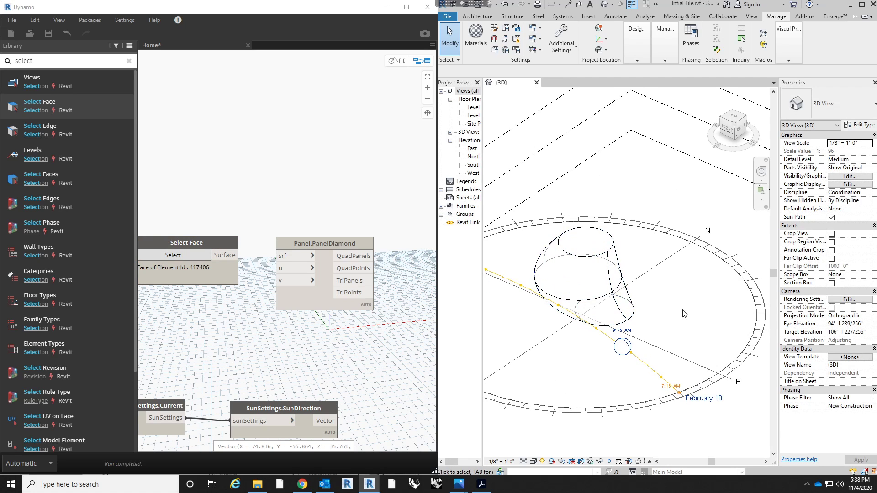
{"action": "middle_click_drag", "start_coordinate": [642, 328], "coordinate": [597, 364], "text": "shift"}
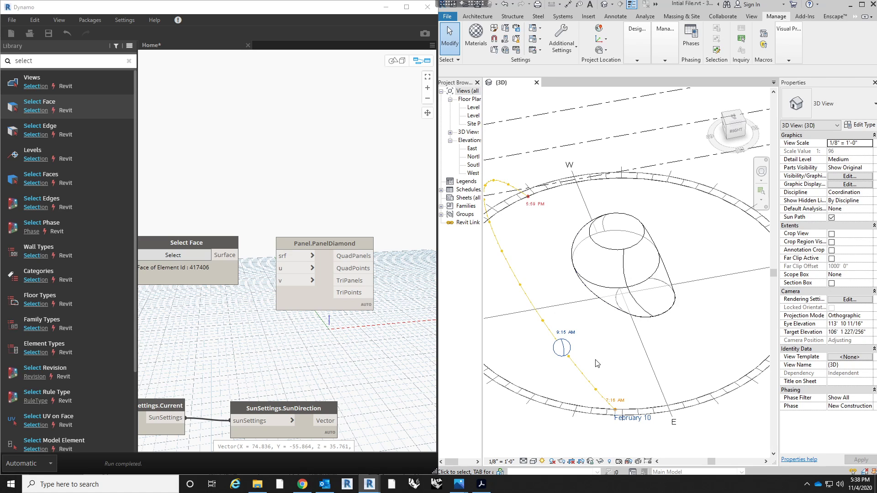
{"action": "middle_click_drag", "start_coordinate": [597, 364], "coordinate": [707, 306], "text": "shift"}
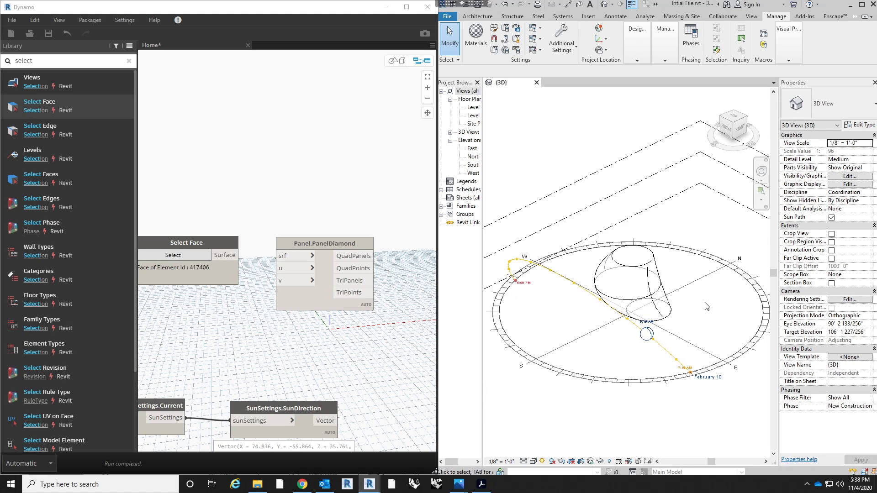
- Connect Select Face's Surface output to the srf input of Panel.PanelDiamond and space the two nodes apart
{"action": "middle_click_drag", "start_coordinate": [263, 245], "coordinate": [226, 247]}
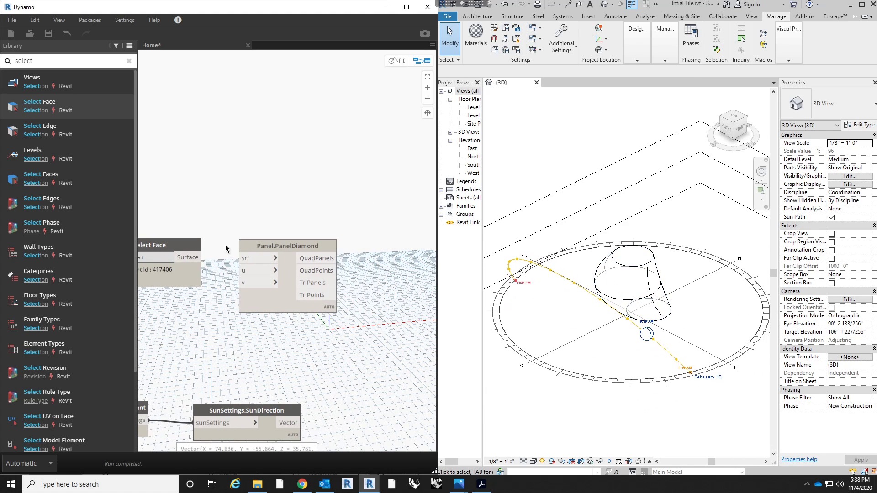
{"action": "left_click", "coordinate": [196, 256]}
{"action": "left_click", "coordinate": [244, 258]}
{"action": "left_click_drag", "start_coordinate": [277, 244], "coordinate": [323, 237]}
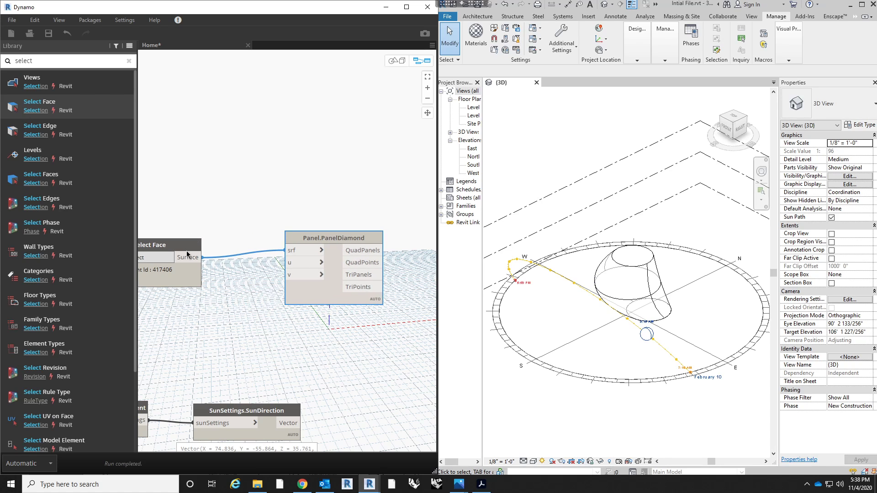
{"action": "left_click_drag", "start_coordinate": [197, 247], "coordinate": [235, 195]}
{"action": "middle_click_drag", "start_coordinate": [322, 185], "coordinate": [414, 178]}
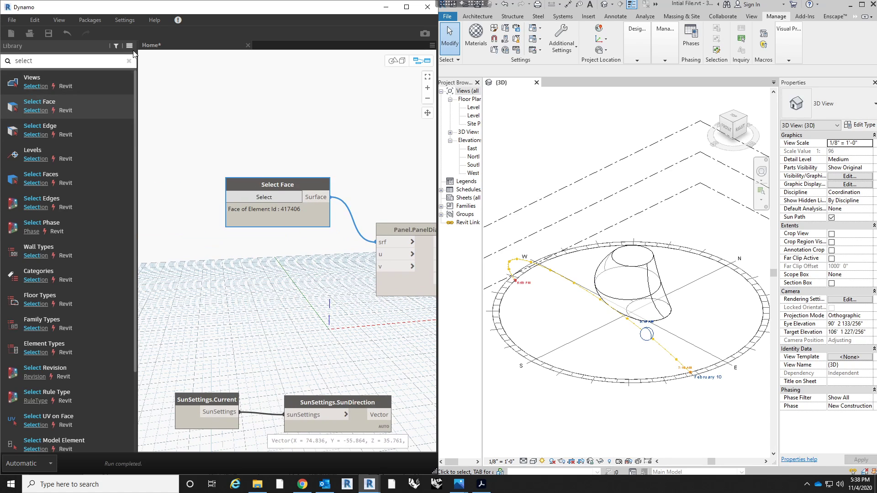
- Add an Integer Slider node below Select Face and set its maximum to 10
{"action": "left_click", "coordinate": [129, 61]}
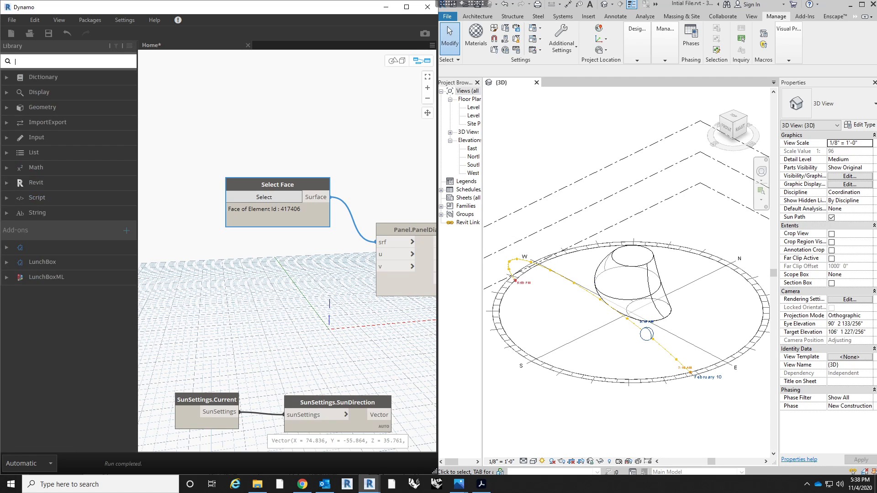
{"action": "type", "text": "integ"}
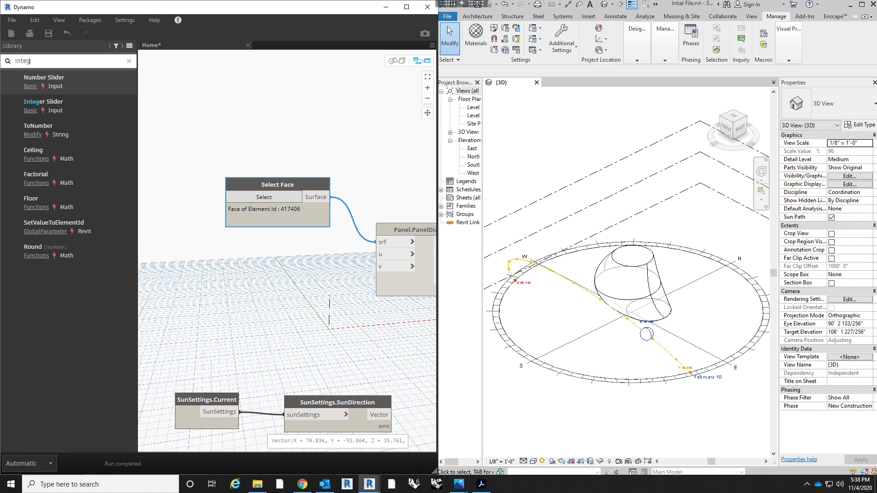
{"action": "left_click", "coordinate": [93, 106]}
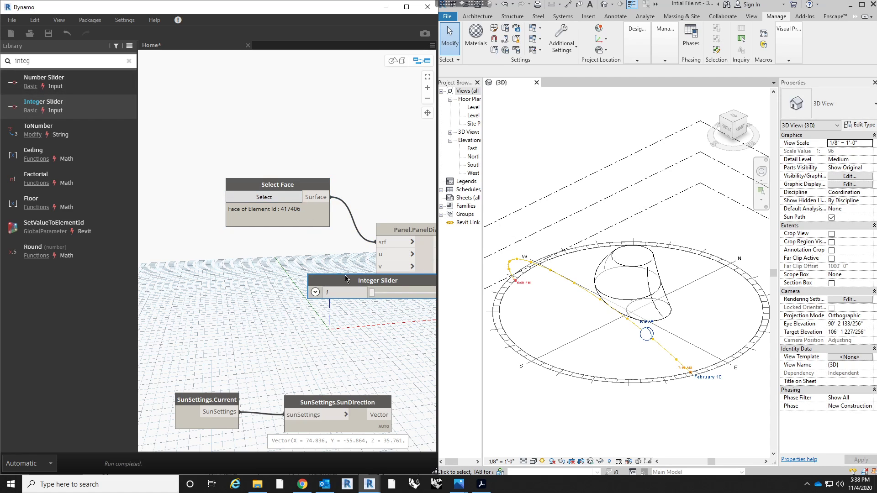
{"action": "left_click_drag", "start_coordinate": [335, 293], "coordinate": [199, 289]}
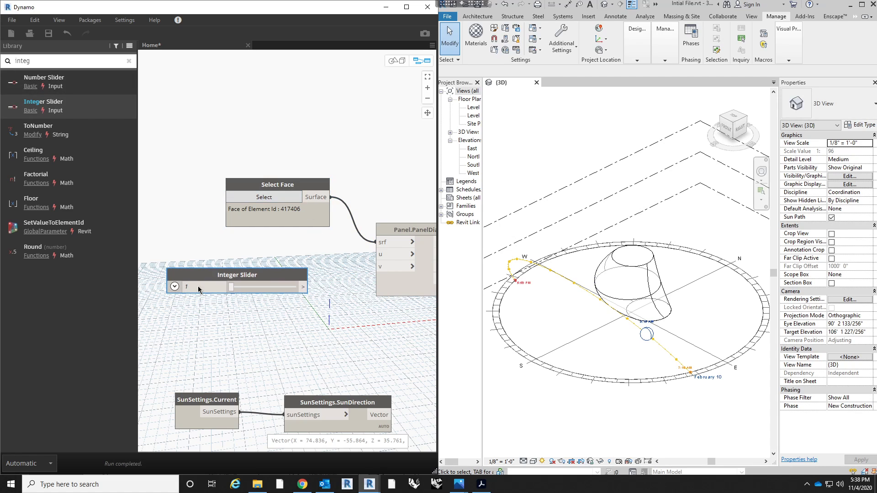
{"action": "left_click", "coordinate": [174, 287]}
{"action": "double_click", "coordinate": [199, 316]}
{"action": "type", "text": "10"}
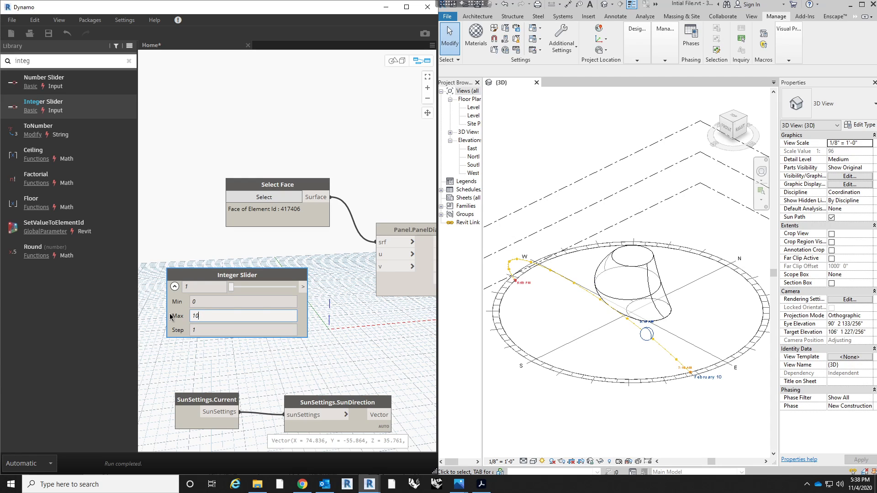
{"action": "left_click", "coordinate": [391, 362]}
- Connect the Integer Slider's output to both the u and v inputs of Panel.PanelDiamond
{"action": "left_click", "coordinate": [305, 288]}
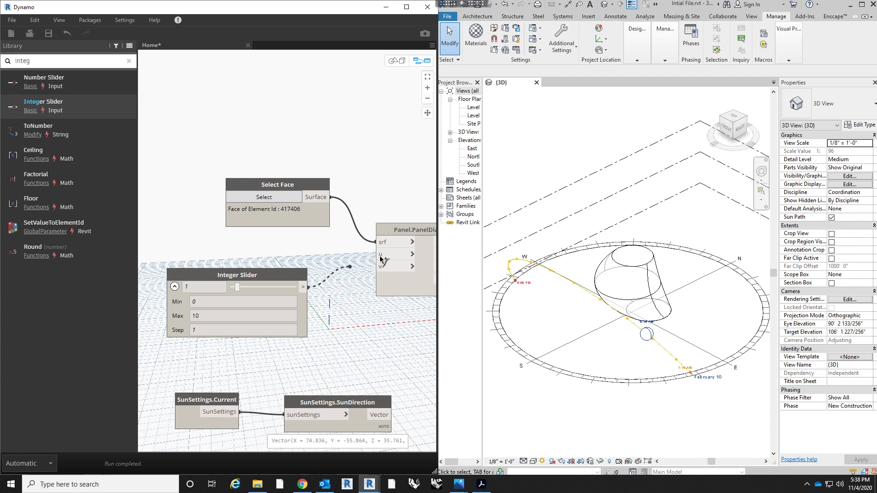
{"action": "left_click", "coordinate": [379, 254]}
{"action": "left_click", "coordinate": [305, 288]}
{"action": "left_click", "coordinate": [379, 267]}
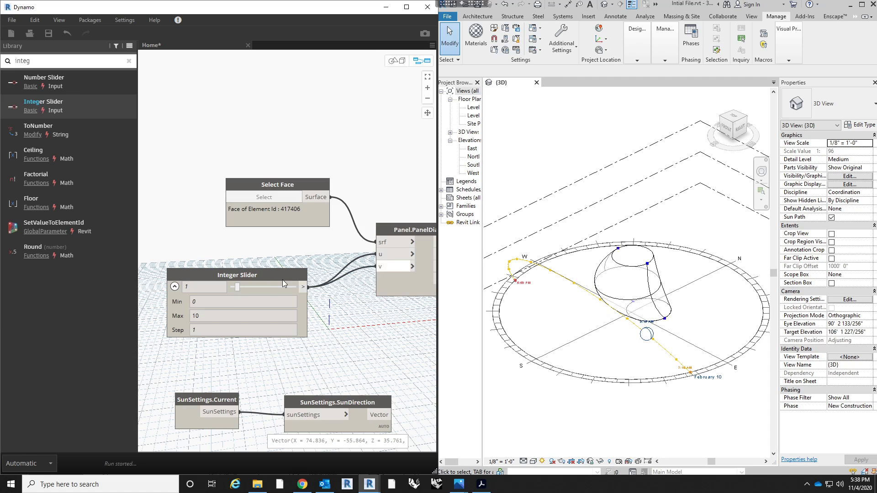
- Collapse the Integer Slider's range settings and raise its value to 10
{"action": "left_click_drag", "start_coordinate": [275, 279], "coordinate": [297, 279]}
{"action": "left_click", "coordinate": [169, 274]}
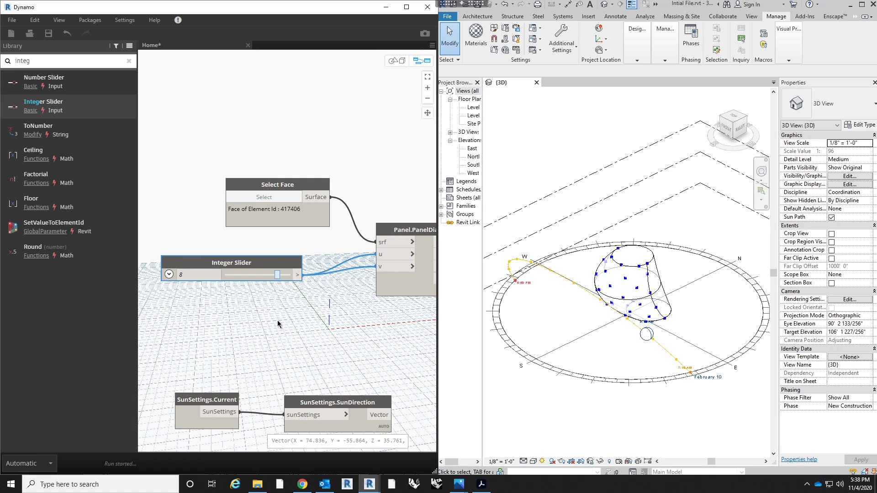
{"action": "left_click", "coordinate": [200, 311]}
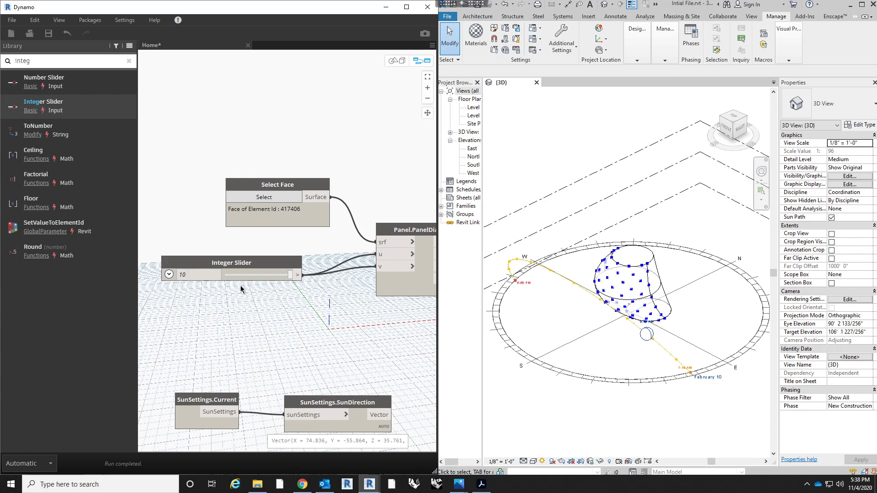
- Switch the graph's run mode to Manual and nudge the Panel.PanelDiamond node slightly away from its input nodes
{"action": "left_click", "coordinate": [41, 464]}
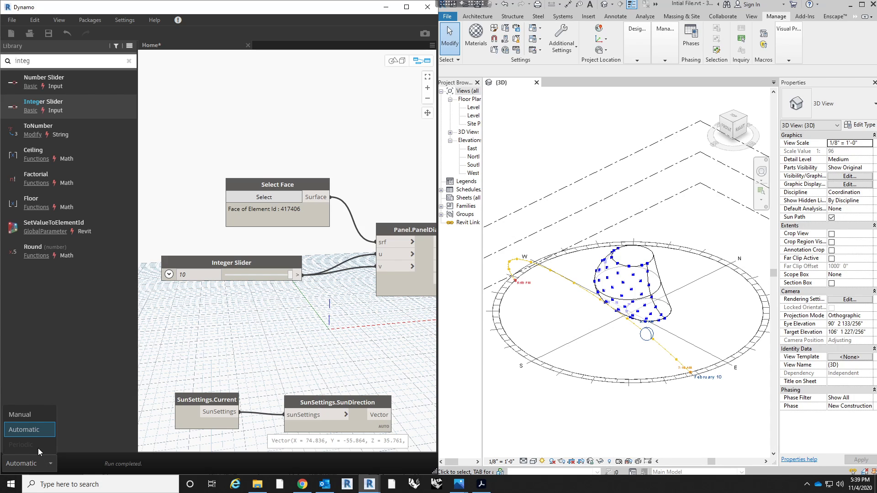
{"action": "left_click", "coordinate": [32, 415]}
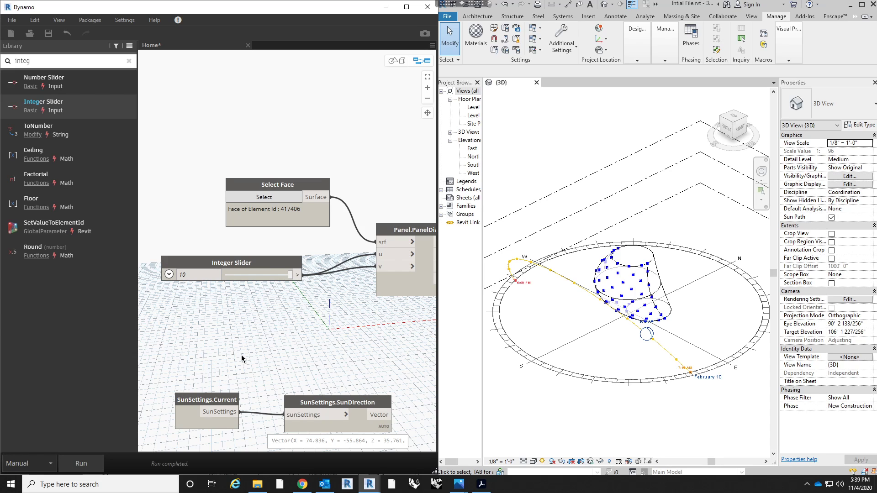
{"action": "scroll", "coordinate": [252, 324], "scroll_direction": "down", "scroll_amount": 5}
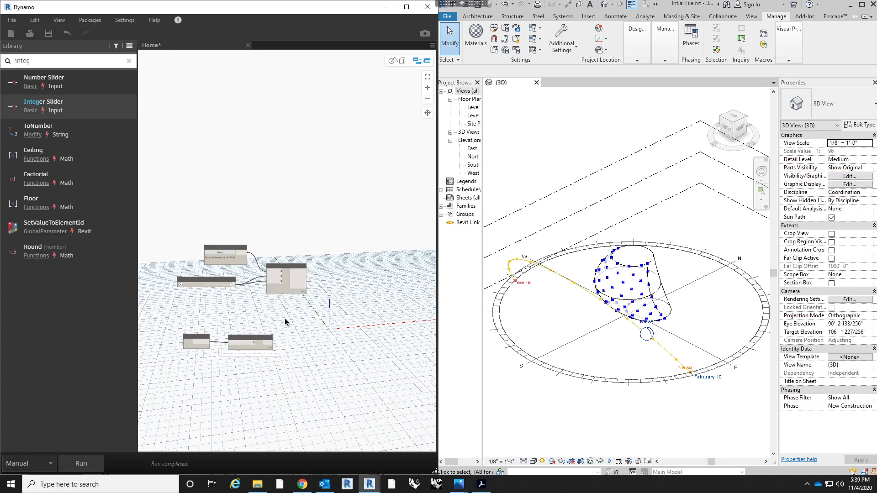
{"action": "scroll", "coordinate": [299, 322], "scroll_direction": "up", "scroll_amount": 3}
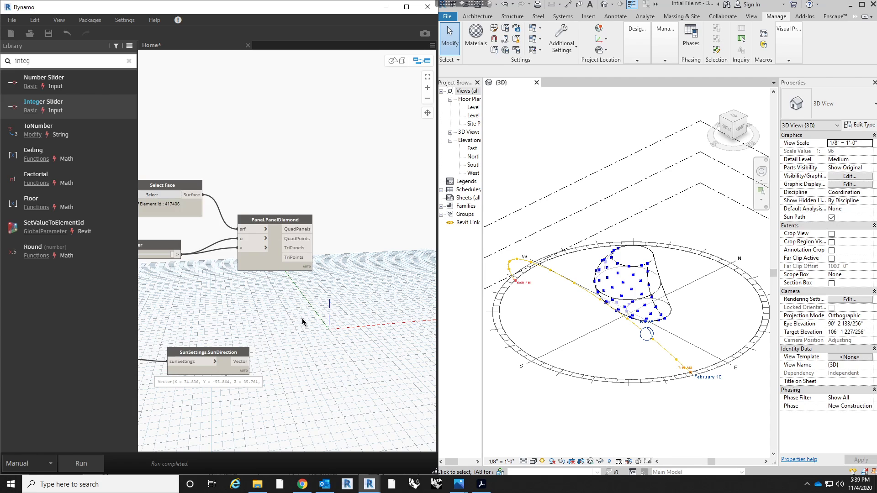
{"action": "scroll", "coordinate": [292, 320], "scroll_direction": "down", "scroll_amount": 2}
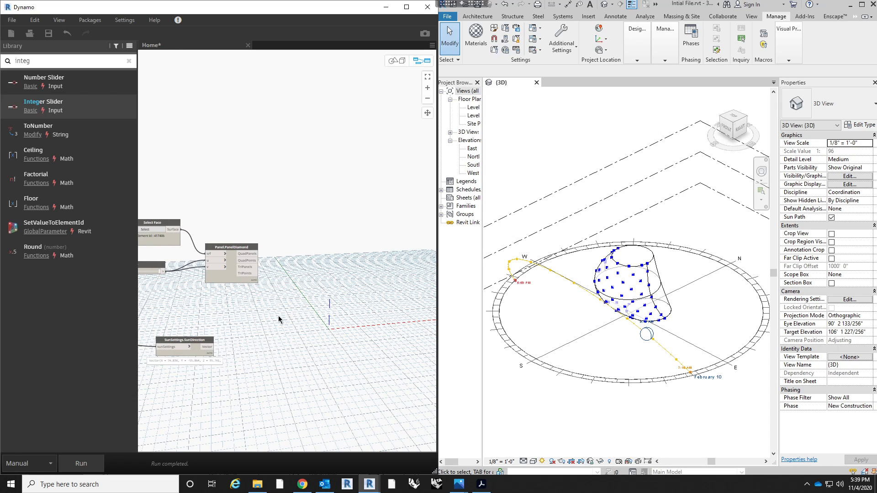
{"action": "scroll", "coordinate": [280, 321], "scroll_direction": "up", "scroll_amount": 1}
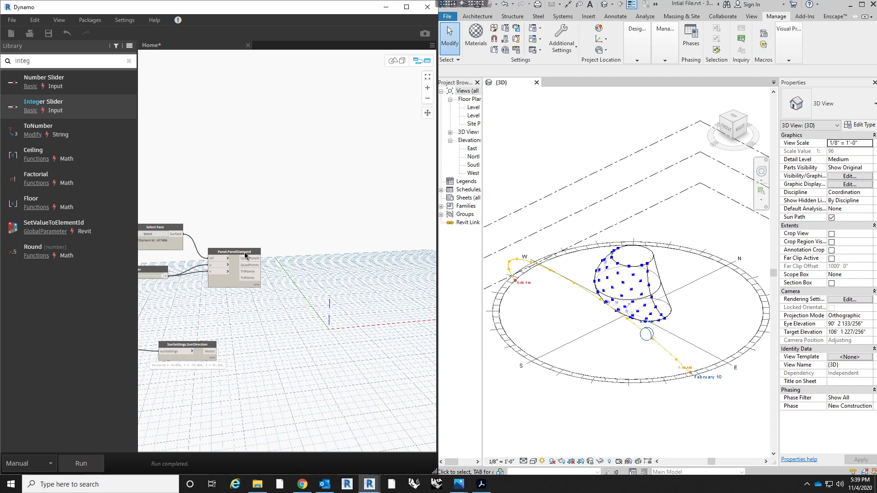
{"action": "left_click_drag", "start_coordinate": [254, 254], "coordinate": [262, 252]}
{"action": "scroll", "coordinate": [224, 287], "scroll_direction": "up", "scroll_amount": 3}
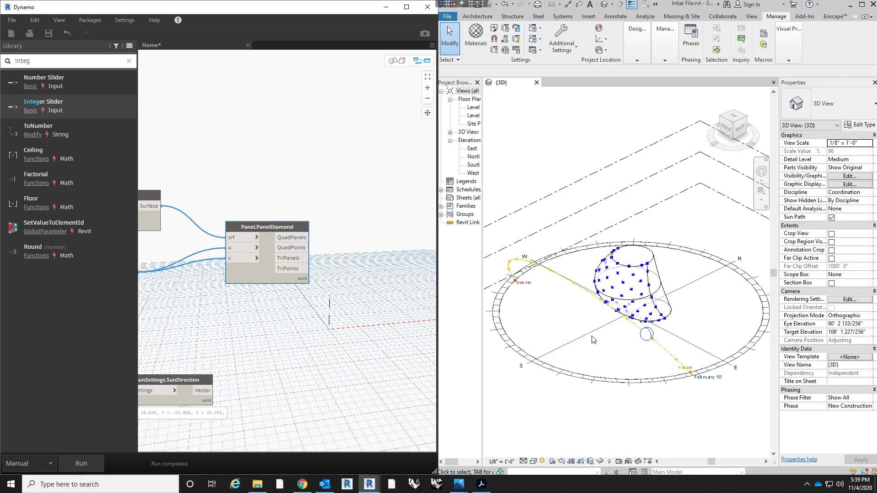
- Examine the selected mass face and its position relative to the sun path in the Revit 3D view
{"action": "scroll", "coordinate": [601, 349], "scroll_direction": "up", "scroll_amount": 4}
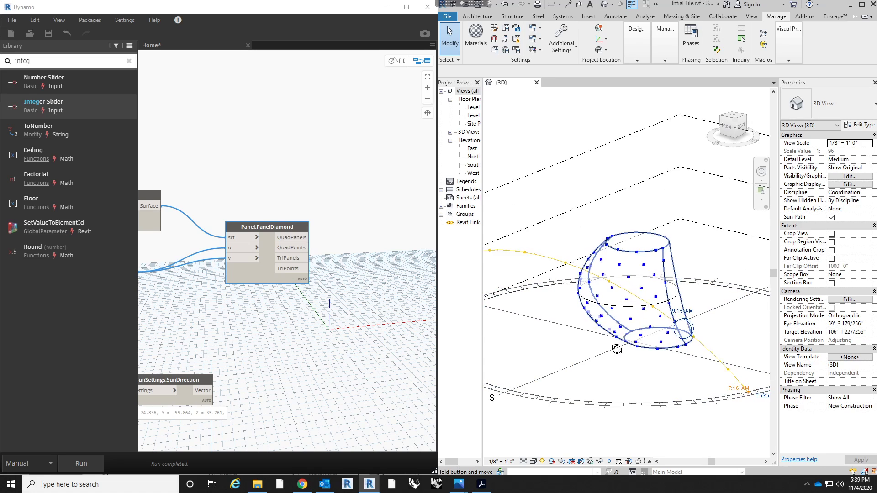
{"action": "middle_click_drag", "start_coordinate": [614, 356], "coordinate": [626, 320]}
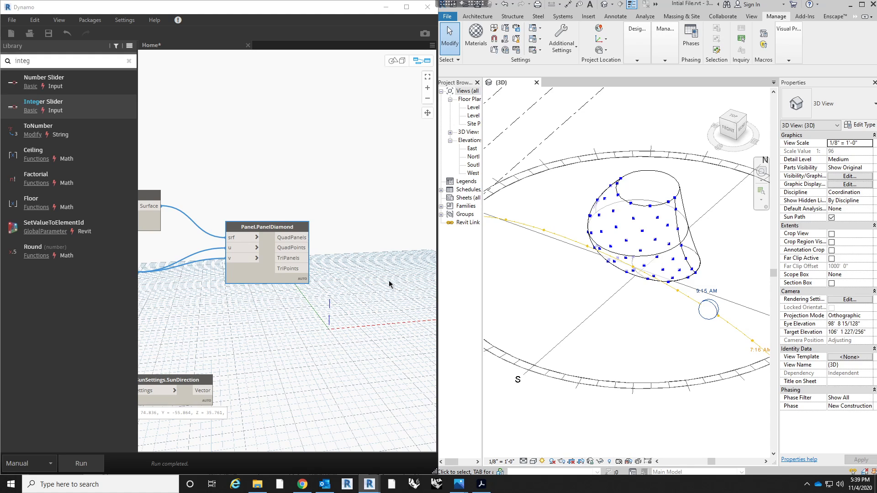
{"action": "middle_click_drag", "start_coordinate": [390, 284], "coordinate": [341, 291]}
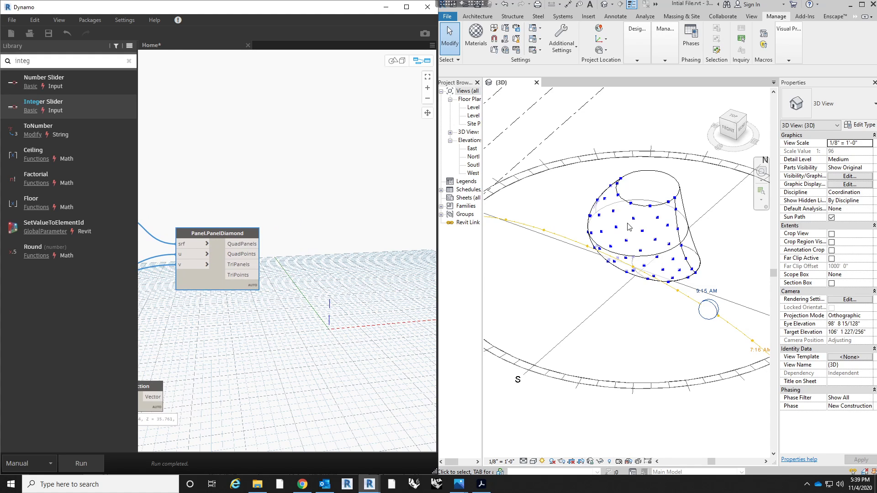
{"action": "scroll", "coordinate": [627, 223], "scroll_direction": "up", "scroll_amount": 1}
{"action": "scroll", "coordinate": [649, 280], "scroll_direction": "down", "scroll_amount": 1}
{"action": "scroll", "coordinate": [649, 281], "scroll_direction": "down", "scroll_amount": 1}
{"action": "middle_click_drag", "start_coordinate": [641, 320], "coordinate": [640, 354], "text": "shift"}
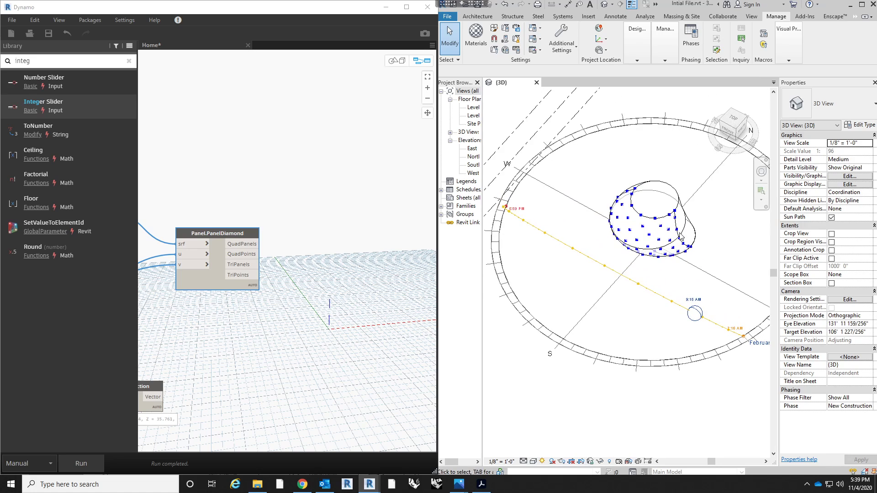
{"action": "scroll", "coordinate": [643, 230], "scroll_direction": "up", "scroll_amount": 2}
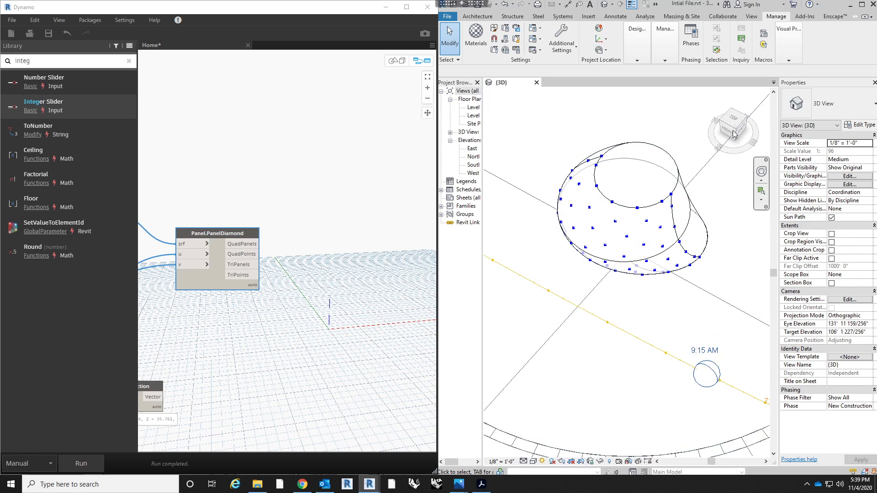
{"action": "middle_click_drag", "start_coordinate": [666, 300], "coordinate": [648, 276]}
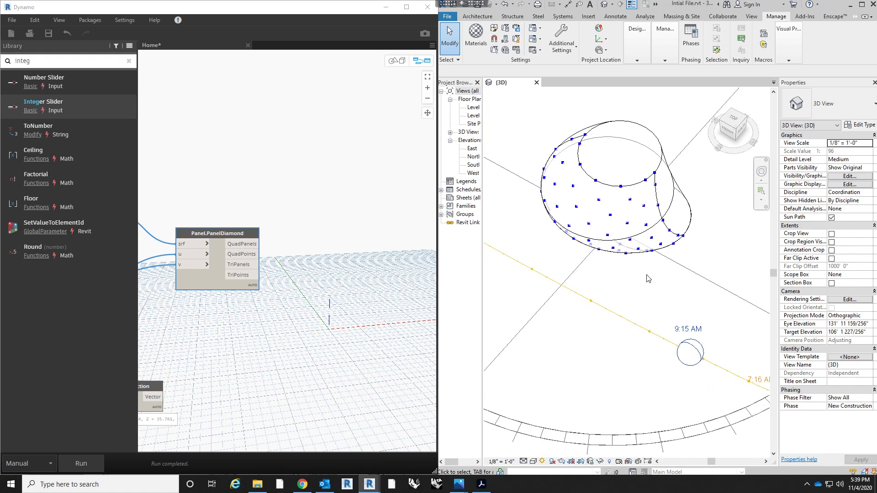
{"action": "scroll", "coordinate": [628, 216], "scroll_direction": "up", "scroll_amount": 1}
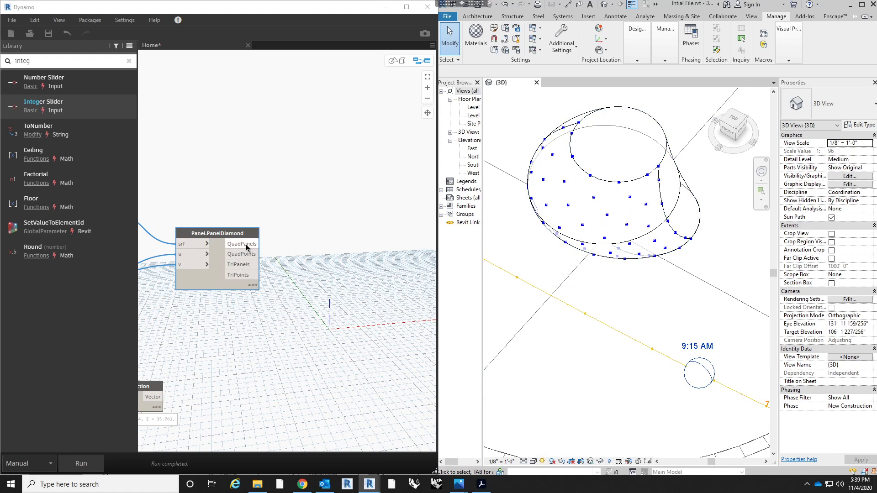
{"action": "middle_click_drag", "start_coordinate": [623, 289], "coordinate": [632, 264], "text": "shift"}
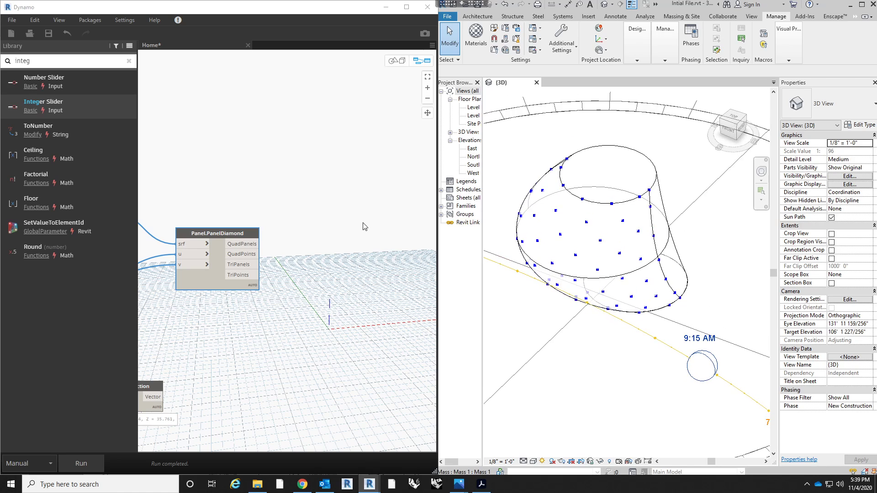
- Bring the face geometry into view in Dynamo's background 3D preview and turn off the Select Face node's preview
{"action": "left_click", "coordinate": [393, 62]}
{"action": "scroll", "coordinate": [251, 299], "scroll_direction": "down", "scroll_amount": 10}
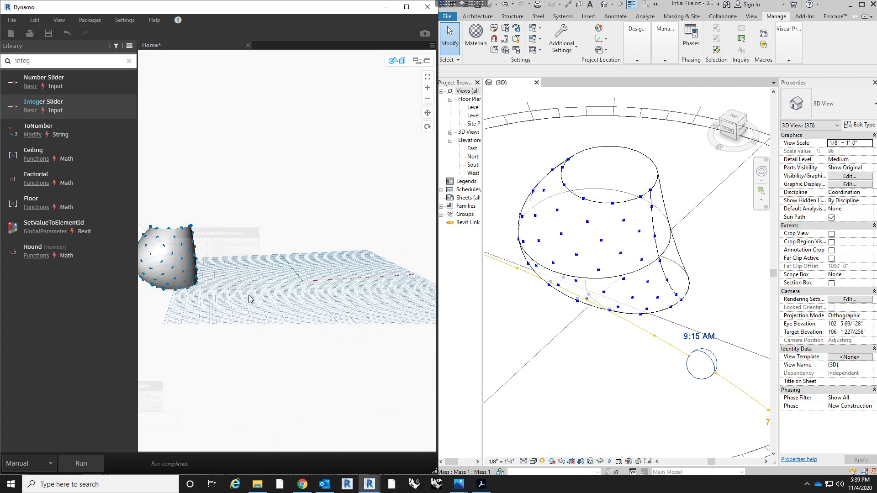
{"action": "scroll", "coordinate": [234, 245], "scroll_direction": "up", "scroll_amount": 4}
{"action": "scroll", "coordinate": [233, 244], "scroll_direction": "up", "scroll_amount": 4}
{"action": "middle_click_drag", "start_coordinate": [218, 262], "coordinate": [367, 243]}
{"action": "left_click", "coordinate": [420, 61]}
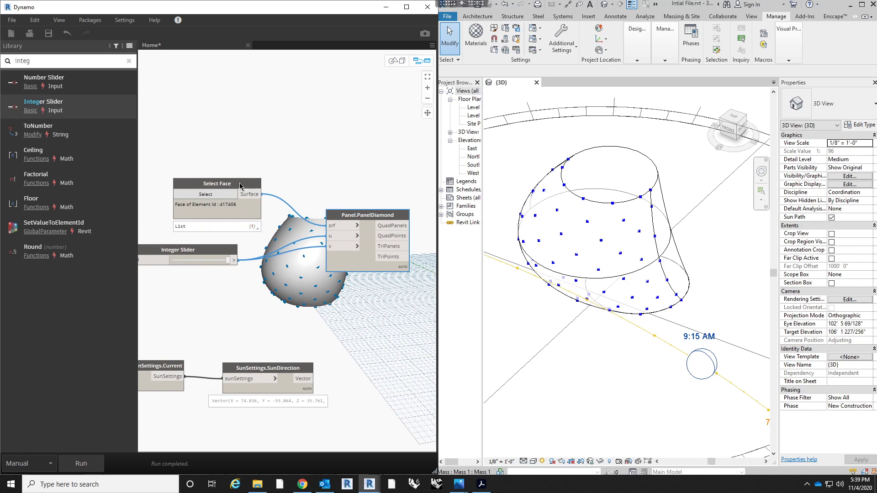
{"action": "right_click", "coordinate": [241, 185]}
{"action": "left_click", "coordinate": [268, 240]}
{"action": "left_click", "coordinate": [285, 185]}
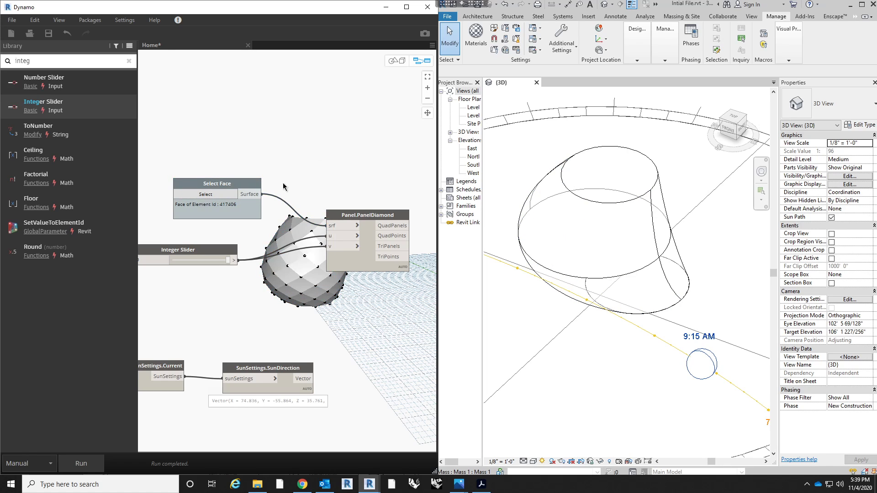
- Inspect the diamond panels in Dynamo's background 3D preview from close up and from other angles
{"action": "middle_click_drag", "start_coordinate": [284, 186], "coordinate": [204, 208]}
{"action": "middle_click_drag", "start_coordinate": [365, 207], "coordinate": [289, 211]}
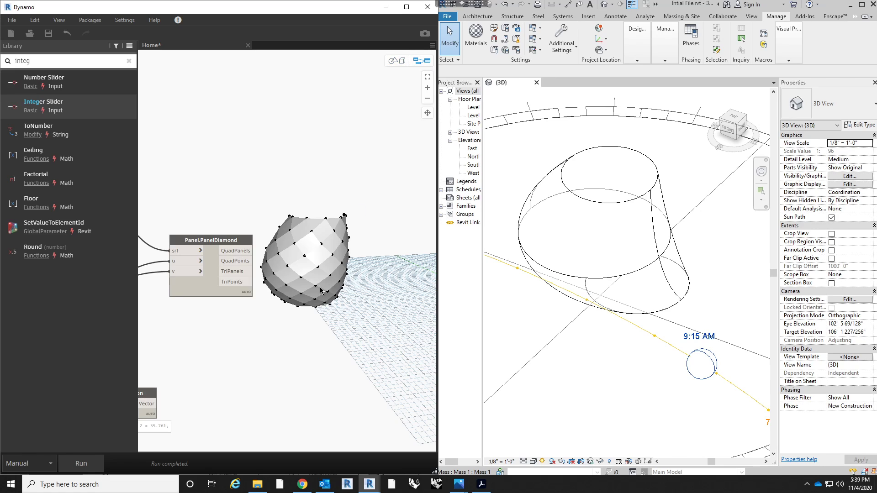
{"action": "left_click", "coordinate": [396, 61]}
{"action": "scroll", "coordinate": [294, 268], "scroll_direction": "up", "scroll_amount": 5}
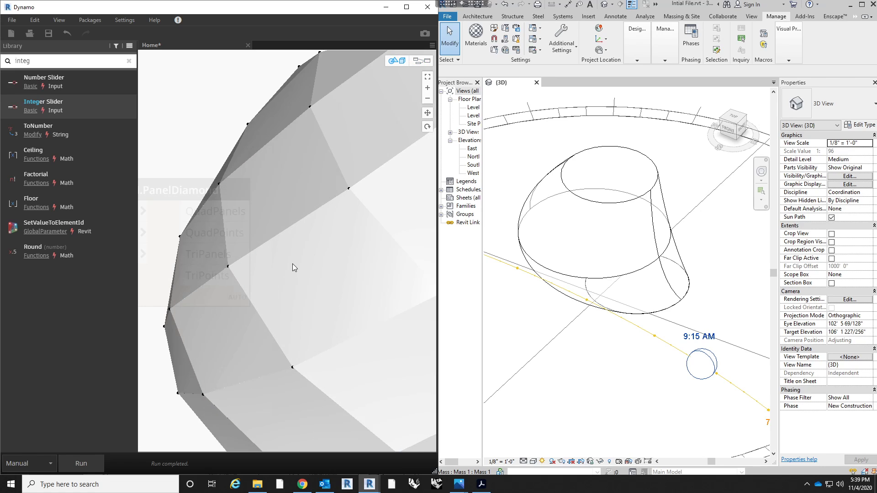
{"action": "scroll", "coordinate": [293, 266], "scroll_direction": "down", "scroll_amount": 5}
{"action": "right_click_drag", "start_coordinate": [329, 265], "coordinate": [321, 267]}
{"action": "right_click_drag", "start_coordinate": [359, 306], "coordinate": [274, 332]}
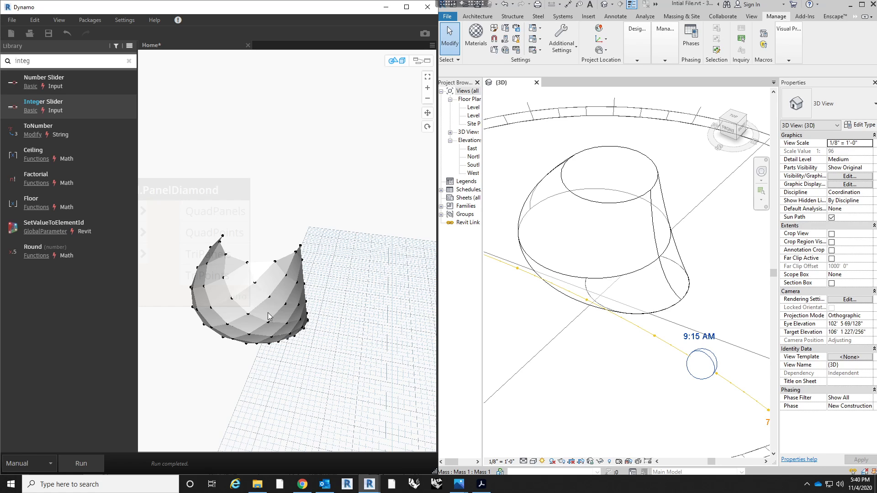
{"action": "scroll", "coordinate": [335, 213], "scroll_direction": "down", "scroll_amount": 2}
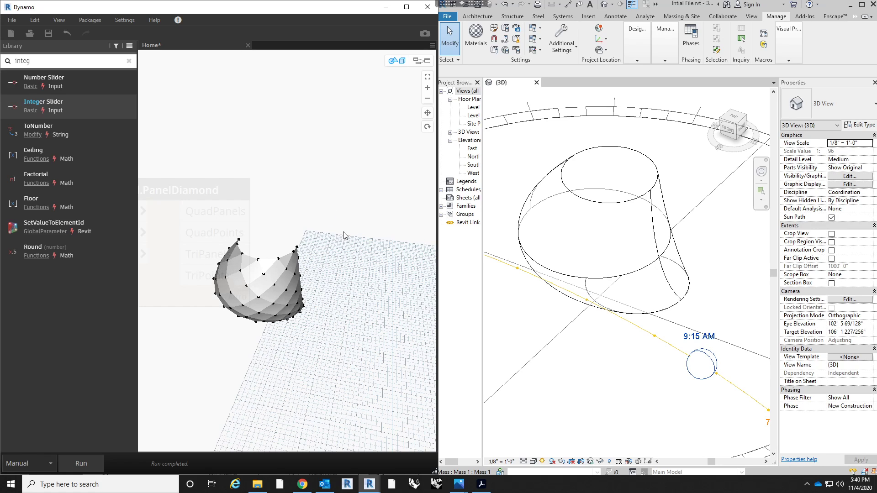
{"action": "scroll", "coordinate": [344, 236], "scroll_direction": "down", "scroll_amount": 1}
- Examine the mass against the sun's position on the sun path in Revit, from above and at an oblique angle
{"action": "mouse_move", "coordinate": [621, 362]}
{"action": "middle_mouse_down", "text": "shift"}
{"action": "mouse_move", "coordinate": [597, 327]}
{"action": "mouse_move", "coordinate": [627, 377]}
{"action": "middle_mouse_up", "text": "shift"}
{"action": "scroll", "coordinate": [647, 274], "scroll_direction": "down", "scroll_amount": 2}
{"action": "middle_click_drag", "start_coordinate": [674, 312], "coordinate": [680, 369], "text": "shift"}
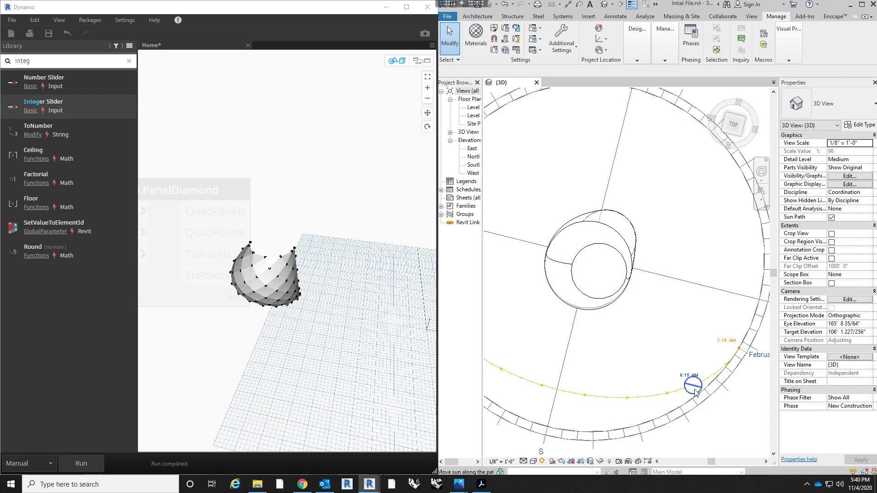
{"action": "middle_click_drag", "start_coordinate": [695, 389], "coordinate": [713, 269], "text": "shift"}
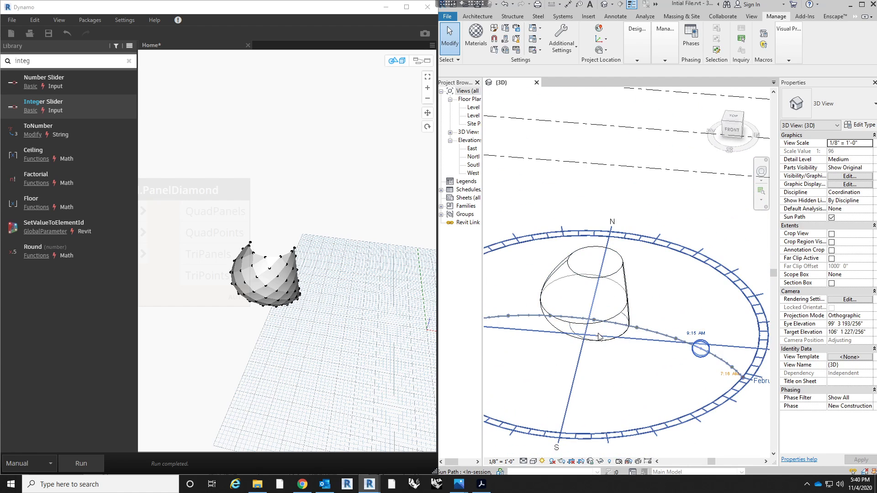
{"action": "middle_click_drag", "start_coordinate": [673, 324], "coordinate": [636, 386], "text": "shift"}
{"action": "scroll", "coordinate": [634, 383], "scroll_direction": "down", "scroll_amount": 1}
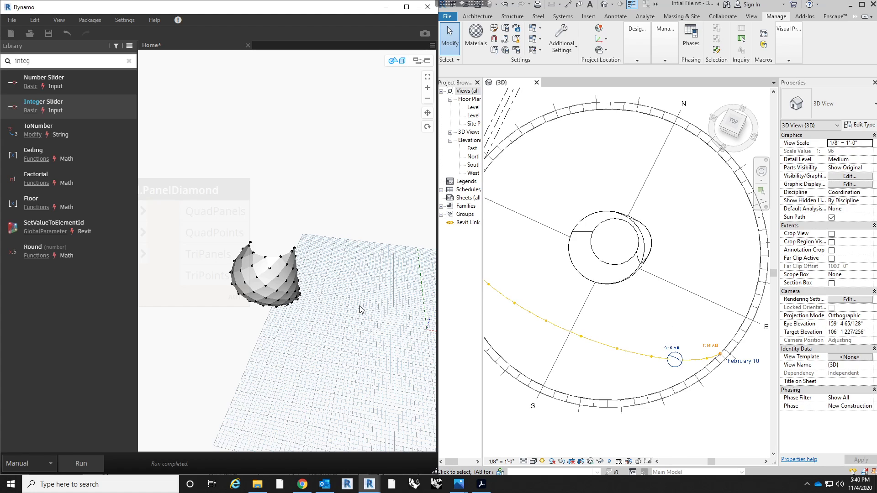
- Move the Panel.PanelDiamond node closer to Select Face and reframe the panelled geometry in the background preview beside the nodes
{"action": "scroll", "coordinate": [352, 309], "scroll_direction": "down", "scroll_amount": 3}
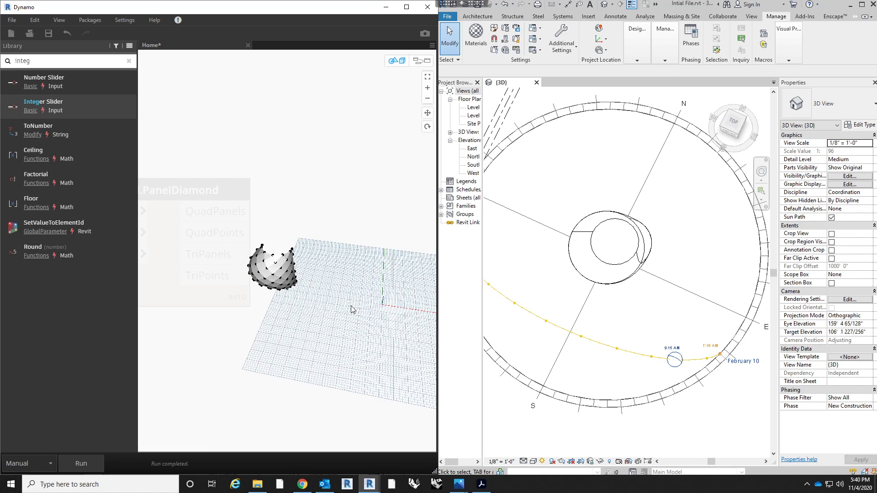
{"action": "left_click", "coordinate": [422, 61]}
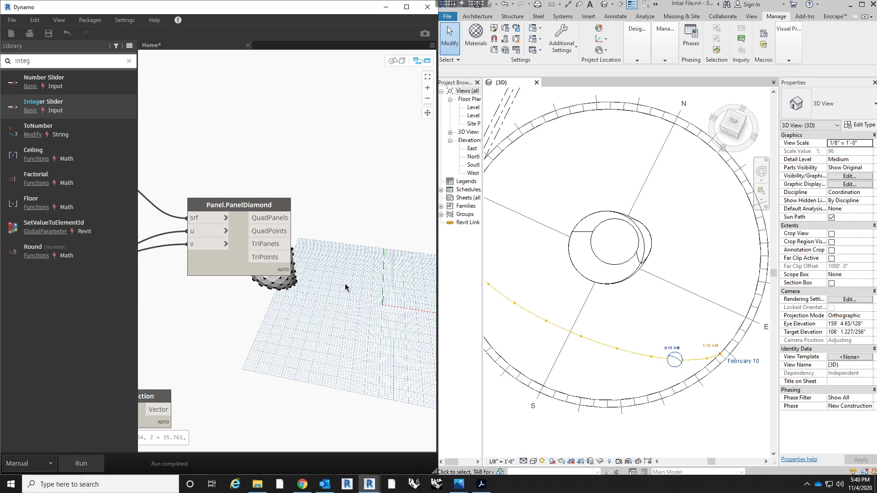
{"action": "scroll", "coordinate": [320, 274], "scroll_direction": "down", "scroll_amount": 5}
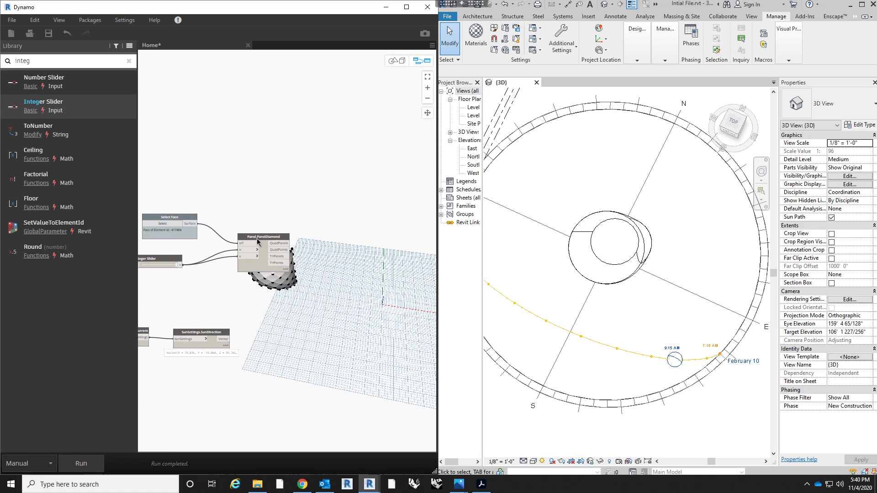
{"action": "left_click_drag", "start_coordinate": [258, 240], "coordinate": [245, 241]}
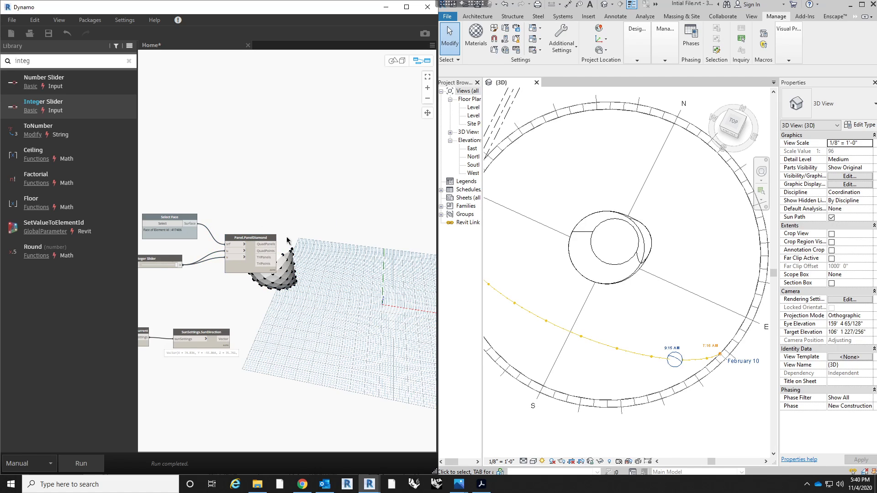
{"action": "middle_click_drag", "start_coordinate": [287, 239], "coordinate": [284, 248]}
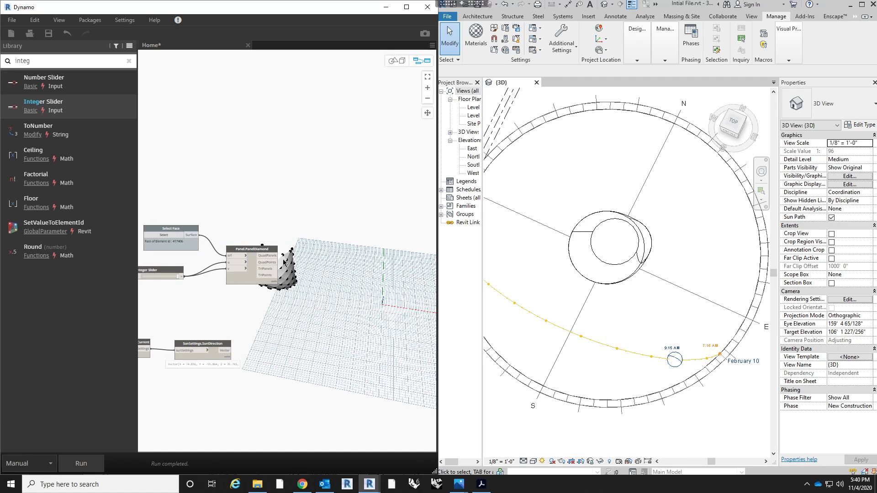
{"action": "scroll", "coordinate": [283, 279], "scroll_direction": "up", "scroll_amount": 1}
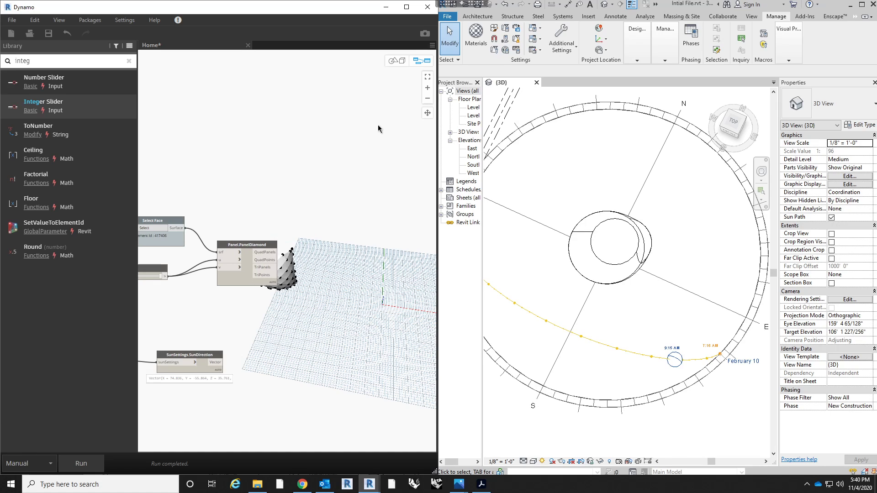
{"action": "left_click", "coordinate": [394, 61]}
{"action": "right_click_drag", "start_coordinate": [223, 270], "coordinate": [317, 263]}
{"action": "key", "text": "ctrl+b"}
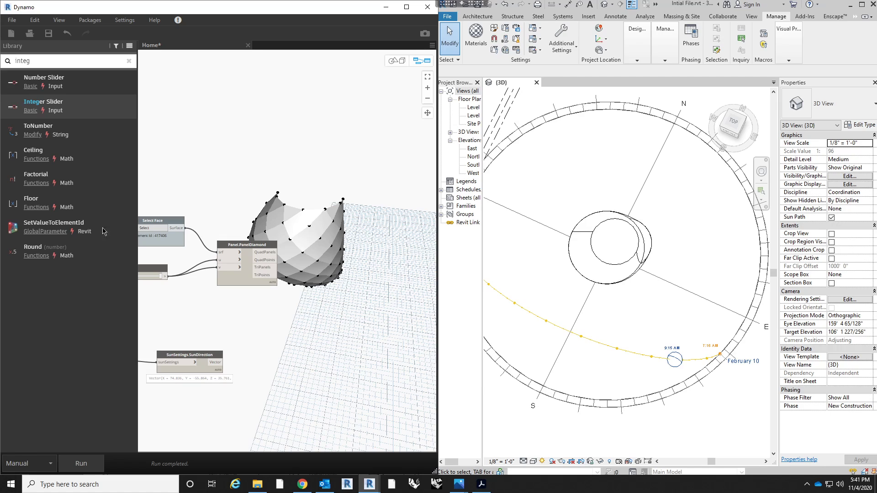
- Search the node library for polygon and add Polygon.Center and Polygon.ByPoints nodes, placing Polygon.ByPoints between Panel.PanelDiamond and Polygon.Center
{"action": "left_click", "coordinate": [129, 62]}
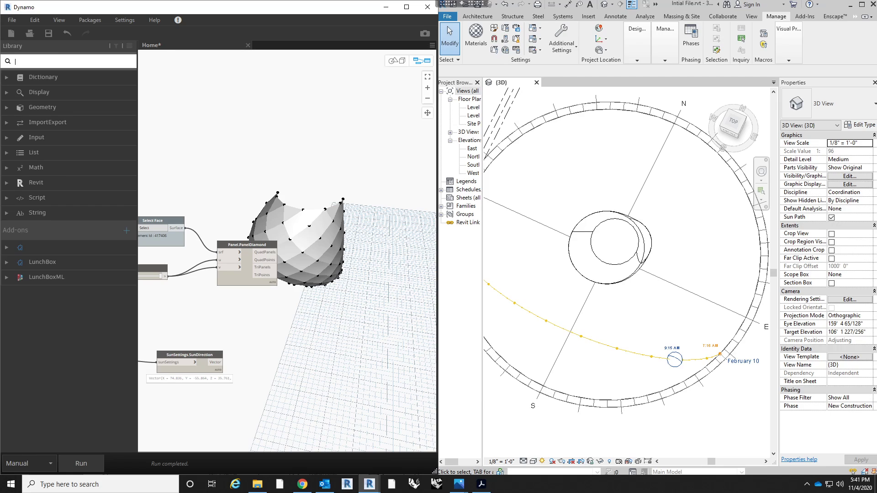
{"action": "type", "text": "polygon"}
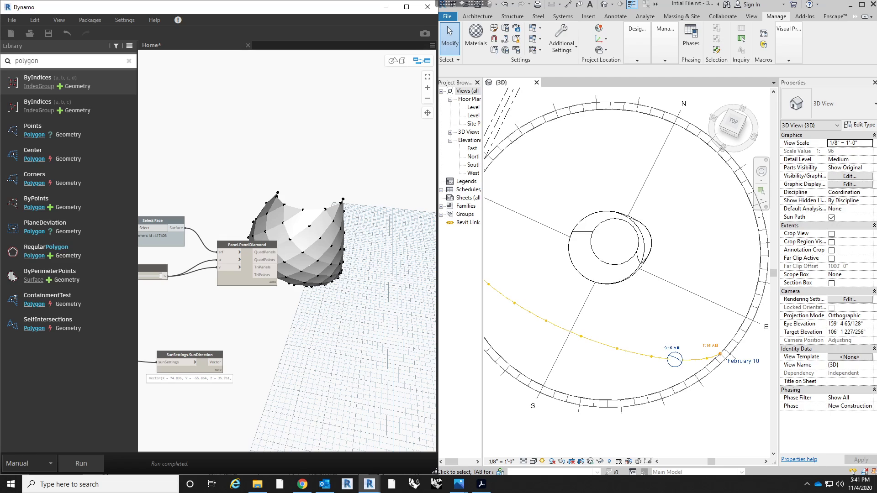
{"action": "mouse_move", "coordinate": [77, 155]}
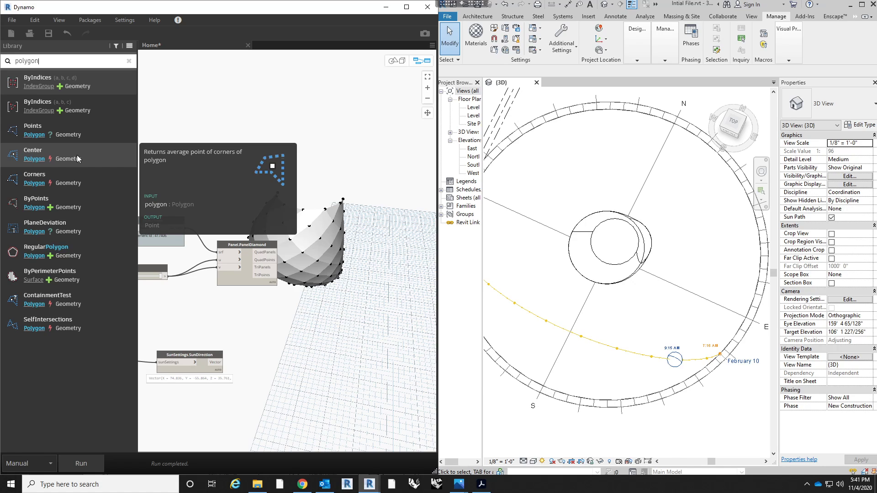
{"action": "left_click", "coordinate": [77, 155]}
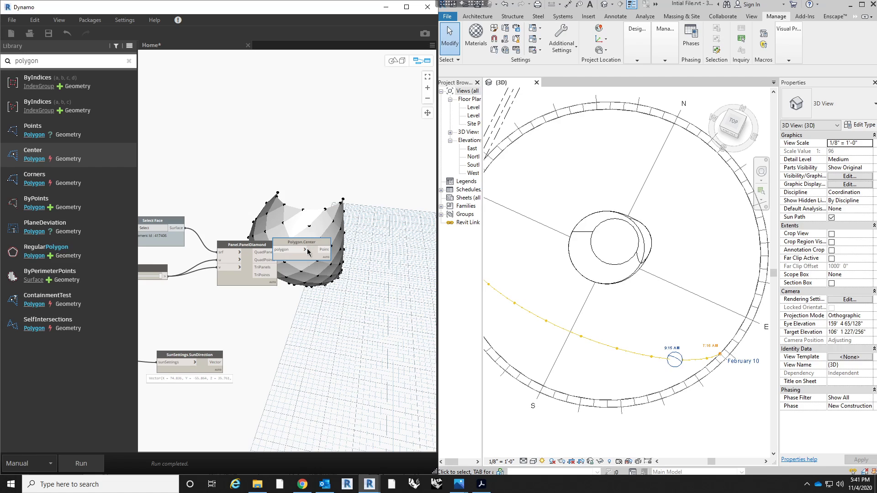
{"action": "left_click_drag", "start_coordinate": [324, 246], "coordinate": [397, 251]}
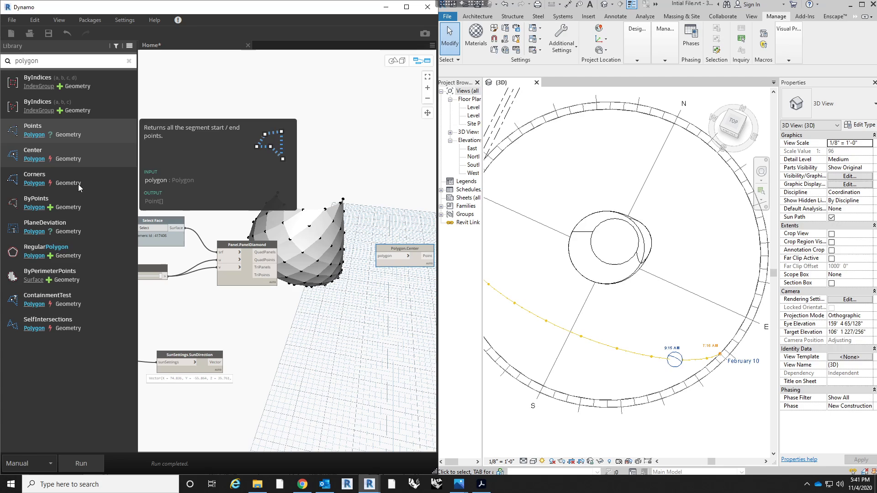
{"action": "left_click", "coordinate": [79, 206]}
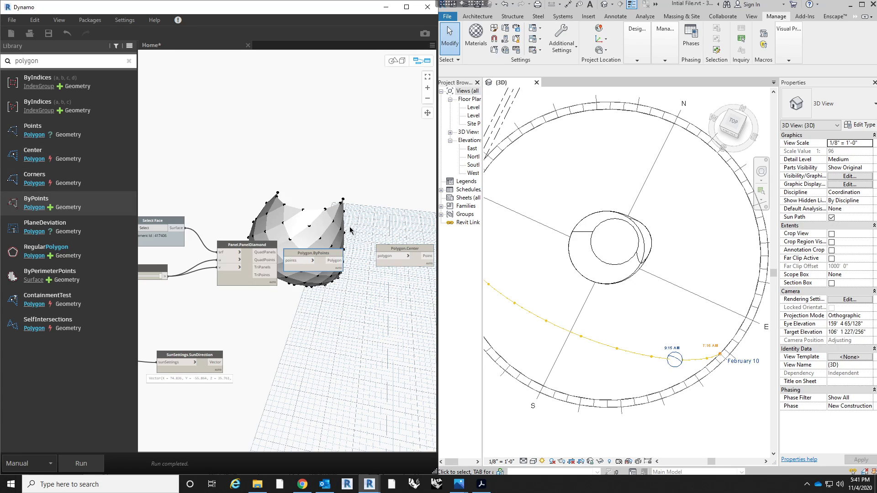
{"action": "left_click_drag", "start_coordinate": [312, 255], "coordinate": [335, 278]}
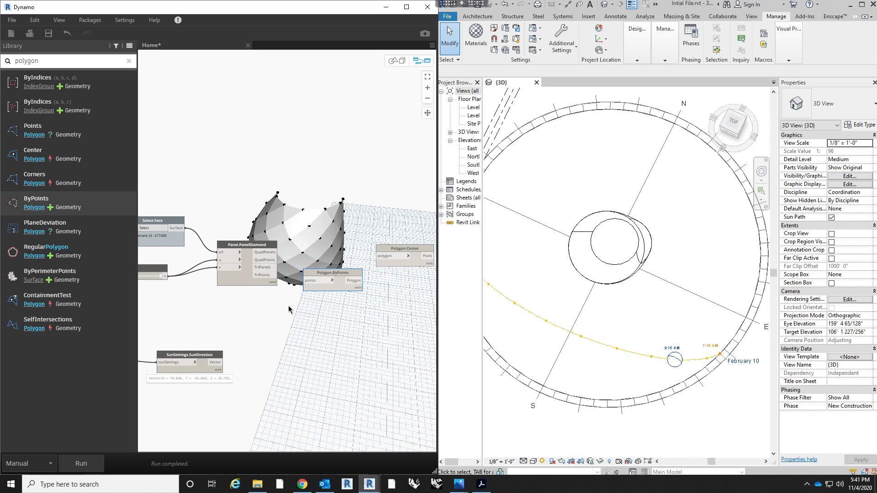
- Connect the QuadPoints output of Panel.PanelDiamond to the points input of Polygon.ByPoints and reposition the node
{"action": "scroll", "coordinate": [287, 304], "scroll_direction": "up", "scroll_amount": 4}
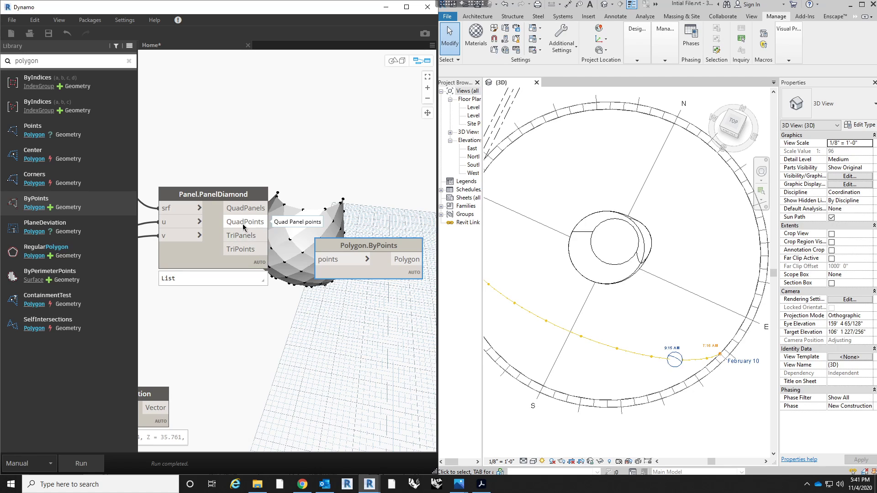
{"action": "left_click", "coordinate": [245, 226]}
{"action": "left_click", "coordinate": [323, 261]}
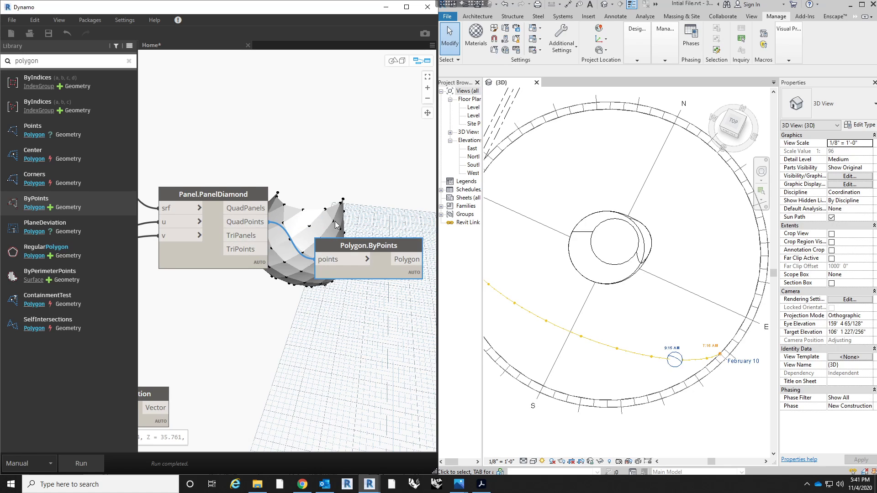
{"action": "middle_click_drag", "start_coordinate": [349, 223], "coordinate": [248, 237]}
{"action": "left_click_drag", "start_coordinate": [289, 267], "coordinate": [273, 270]}
{"action": "left_click", "coordinate": [284, 251]}
{"action": "middle_click_drag", "start_coordinate": [285, 251], "coordinate": [258, 260]}
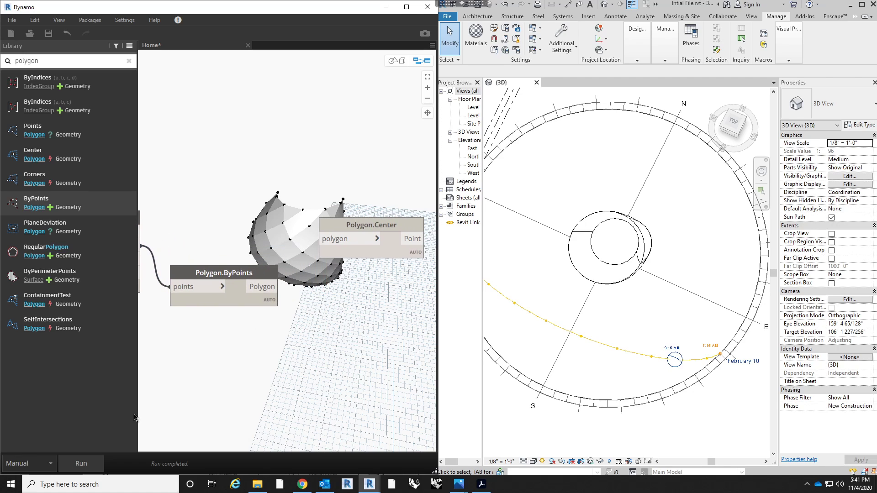
- Switch the graph's run mode to Automatic and shift the Polygon.ByPoints node slightly
{"action": "left_click", "coordinate": [45, 459]}
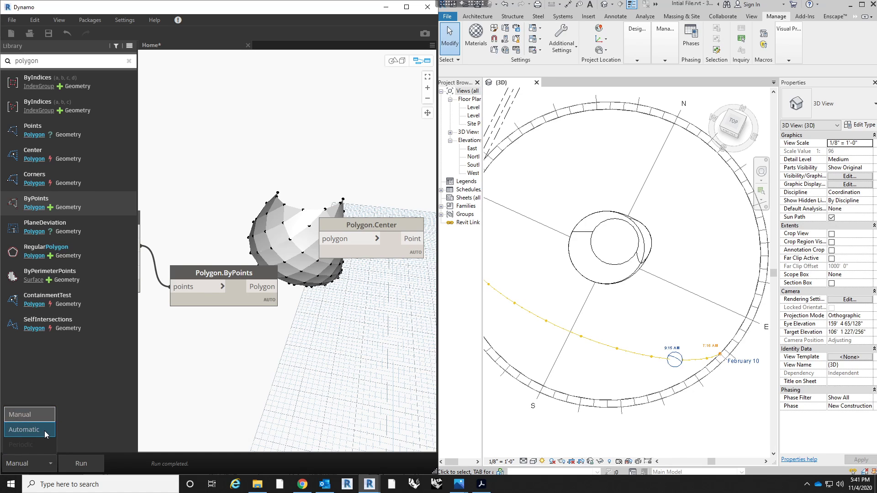
{"action": "left_click", "coordinate": [45, 432]}
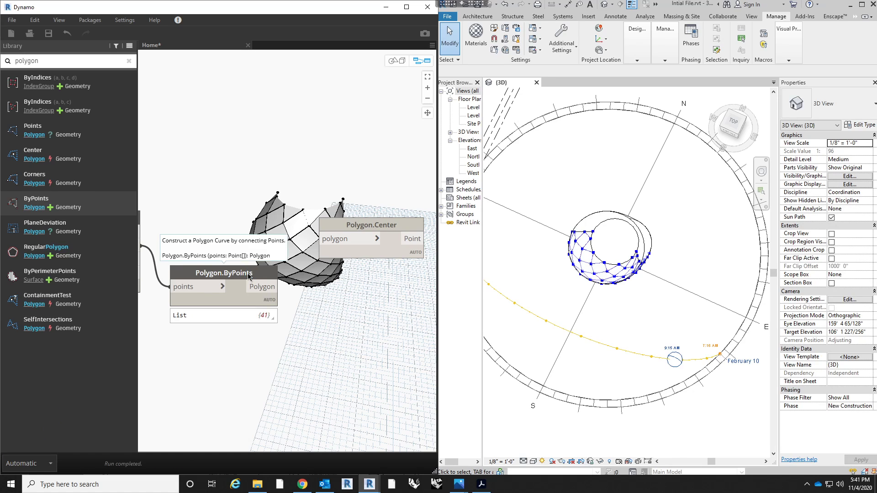
{"action": "left_click_drag", "start_coordinate": [243, 279], "coordinate": [256, 280]}
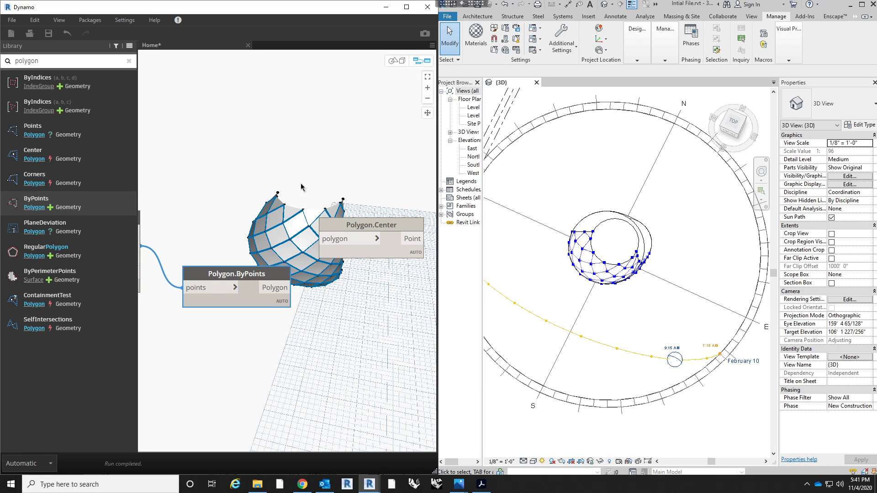
- Connect the Polygon output of Polygon.ByPoints to the polygon input of Polygon.Center and lower the Polygon.Center node
{"action": "left_click_drag", "start_coordinate": [374, 226], "coordinate": [386, 257]}
{"action": "middle_click_drag", "start_coordinate": [356, 225], "coordinate": [317, 201]}
{"action": "left_click", "coordinate": [239, 266]}
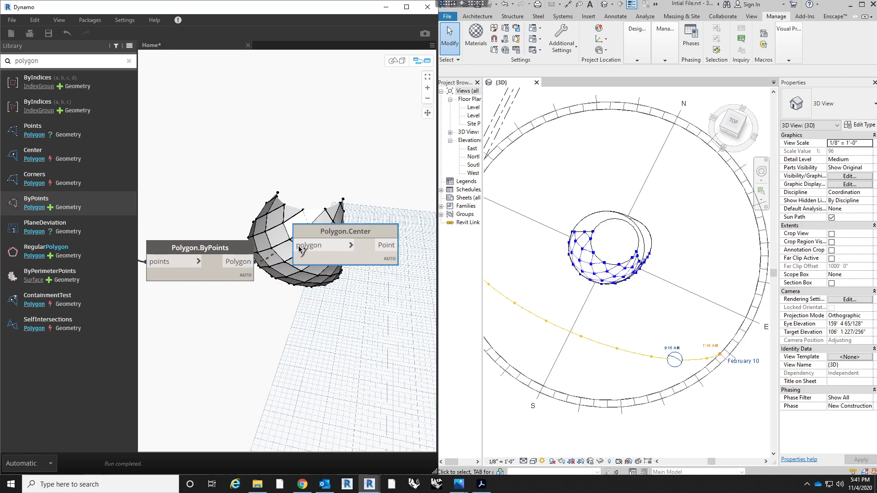
{"action": "left_click", "coordinate": [302, 248]}
{"action": "left_click_drag", "start_coordinate": [329, 233], "coordinate": [330, 257]}
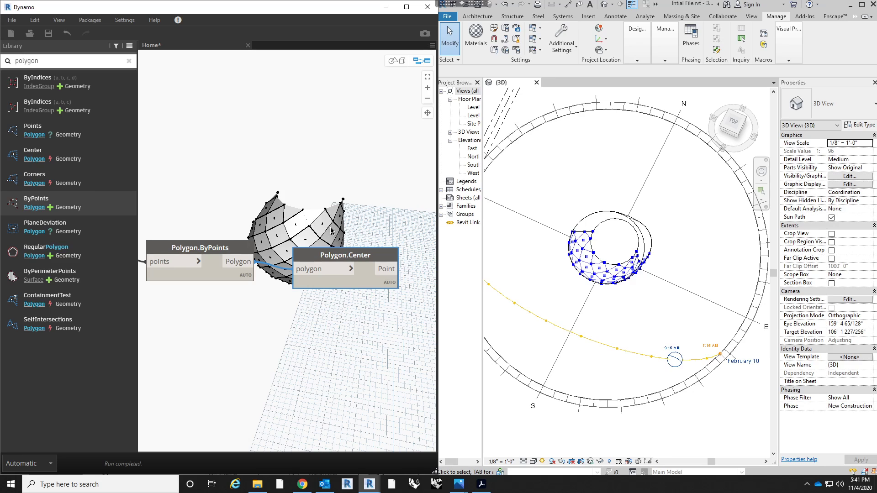
- Line up the Polygon.ByPoints and Polygon.Center nodes in a row beside Panel.PanelDiamond
{"action": "scroll", "coordinate": [337, 228], "scroll_direction": "down", "scroll_amount": 5}
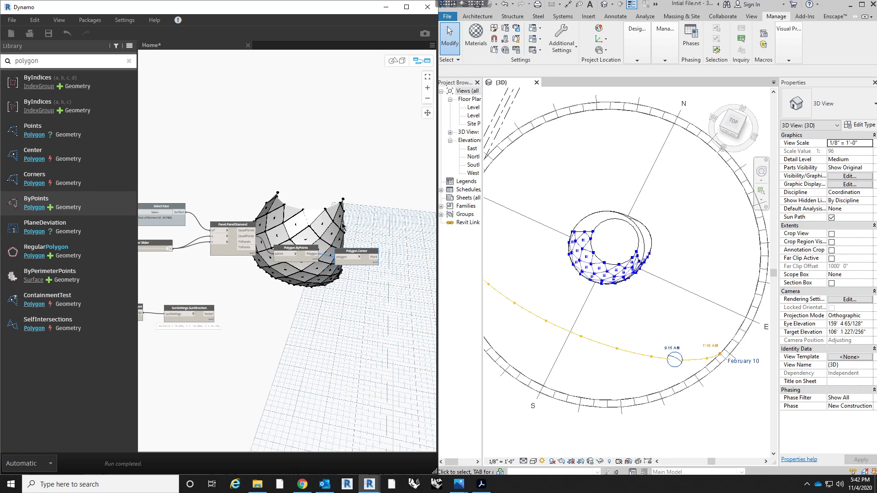
{"action": "scroll", "coordinate": [305, 212], "scroll_direction": "up", "scroll_amount": 2}
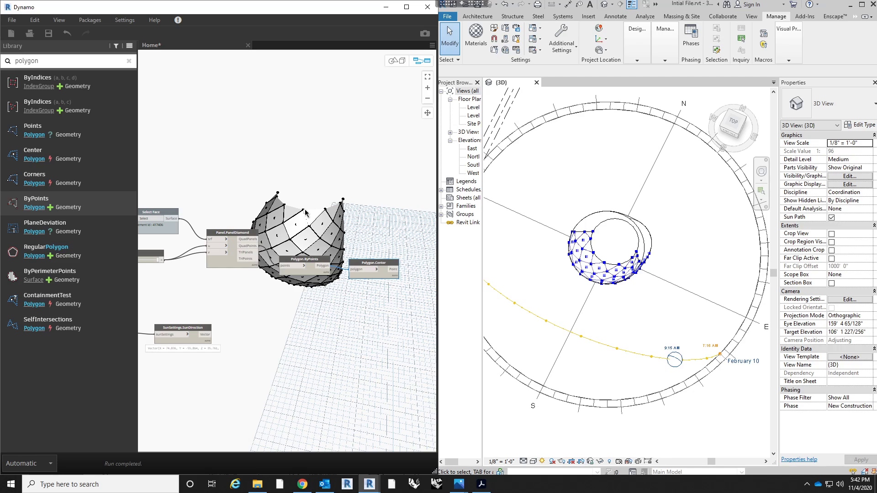
{"action": "mouse_move", "coordinate": [316, 264]}
{"action": "middle_click_drag", "start_coordinate": [328, 244], "coordinate": [338, 259]}
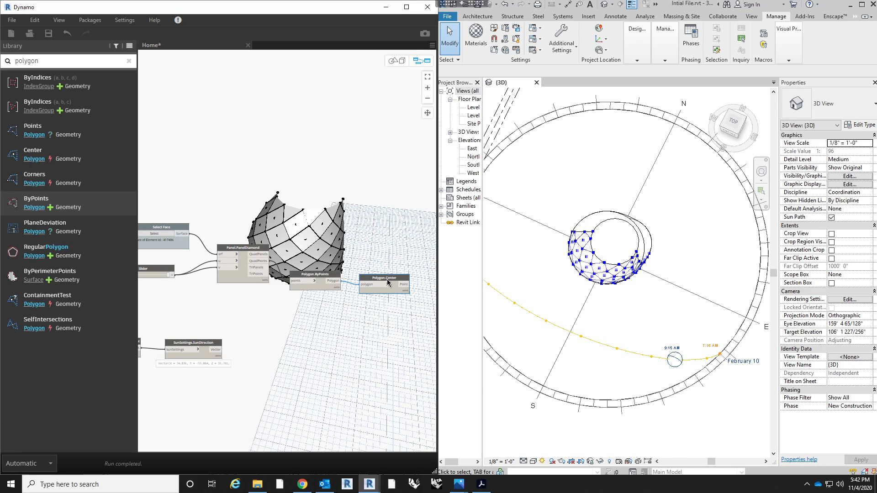
{"action": "left_click_drag", "start_coordinate": [388, 282], "coordinate": [386, 278]}
{"action": "mouse_move", "coordinate": [386, 278]}
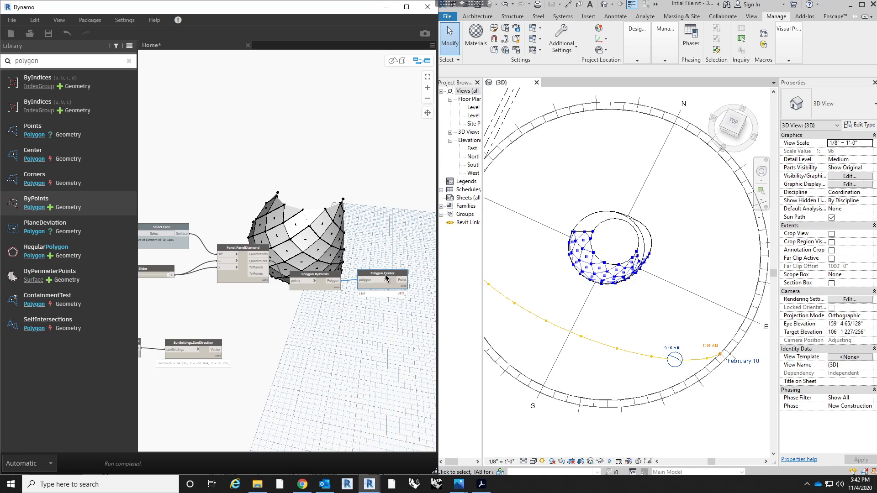
{"action": "middle_click_drag", "start_coordinate": [379, 239], "coordinate": [340, 222]}
{"action": "left_click", "coordinate": [285, 262]}
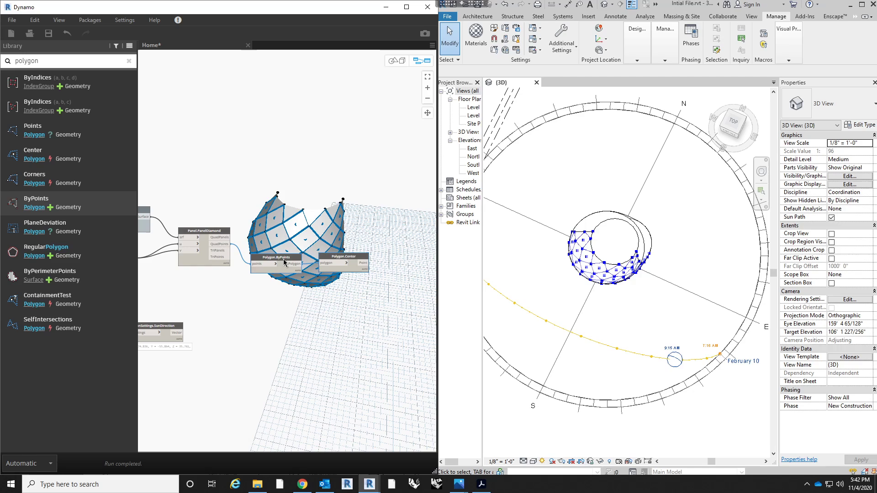
{"action": "left_click_drag", "start_coordinate": [284, 263], "coordinate": [288, 245]}
{"action": "left_click", "coordinate": [297, 213]}
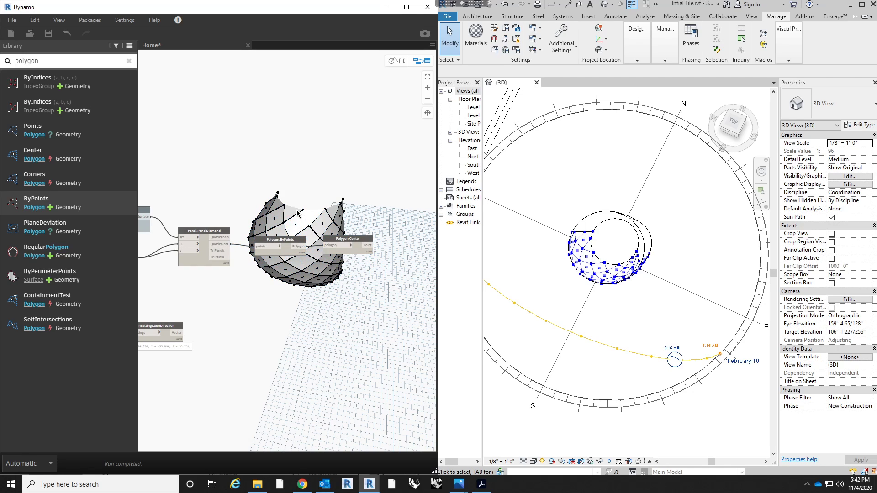
{"action": "mouse_move", "coordinate": [297, 211]}
{"action": "middle_mouse_down"}
{"action": "mouse_move", "coordinate": [279, 219]}
{"action": "mouse_move", "coordinate": [290, 220]}
{"action": "middle_mouse_up"}
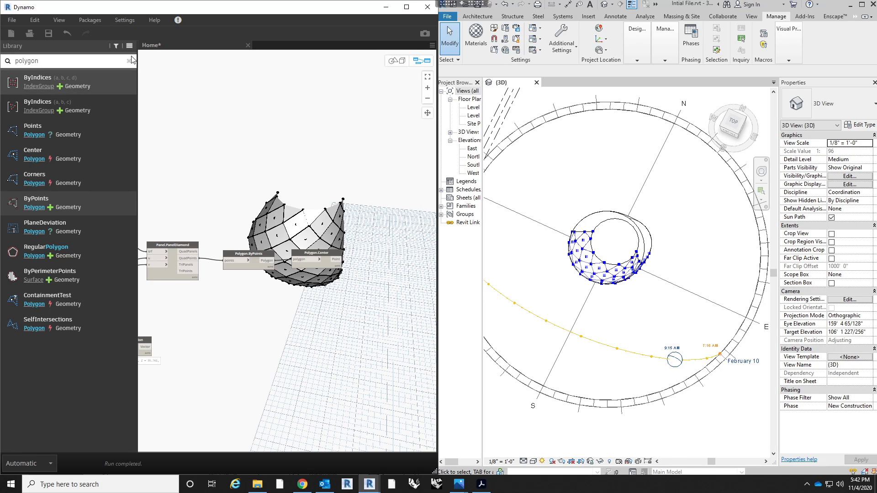
- Search the node library for normal and add a Surface.NormalAtPoint node after Polygon.Center
{"action": "left_click", "coordinate": [129, 61]}
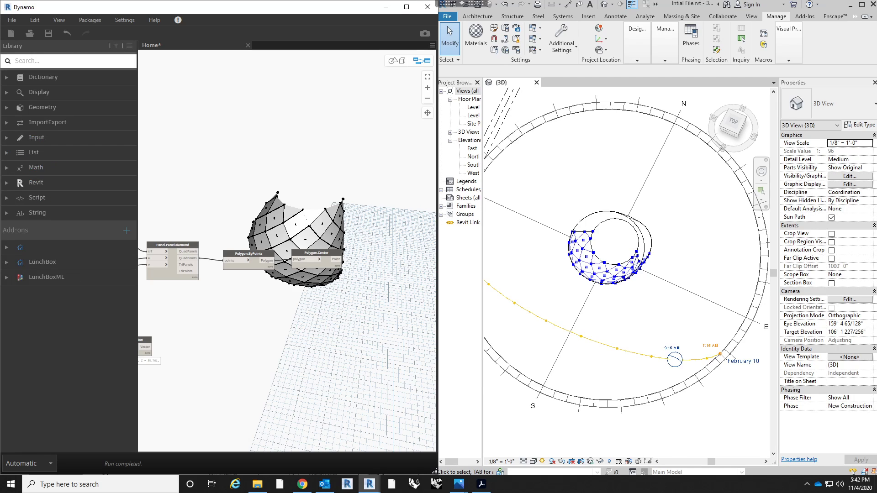
{"action": "left_click", "coordinate": [68, 61]}
{"action": "type", "text": "normal"}
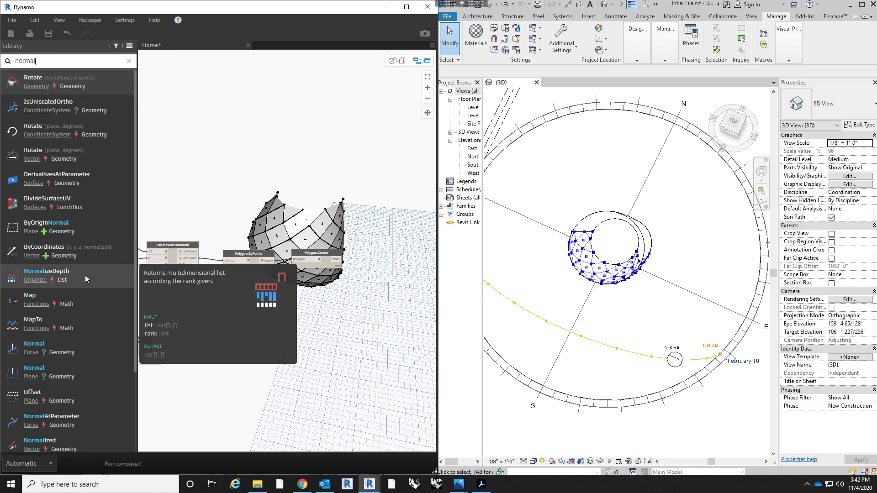
{"action": "scroll", "coordinate": [85, 275], "scroll_direction": "down", "scroll_amount": 2}
{"action": "scroll", "coordinate": [85, 275], "scroll_direction": "down", "scroll_amount": 1}
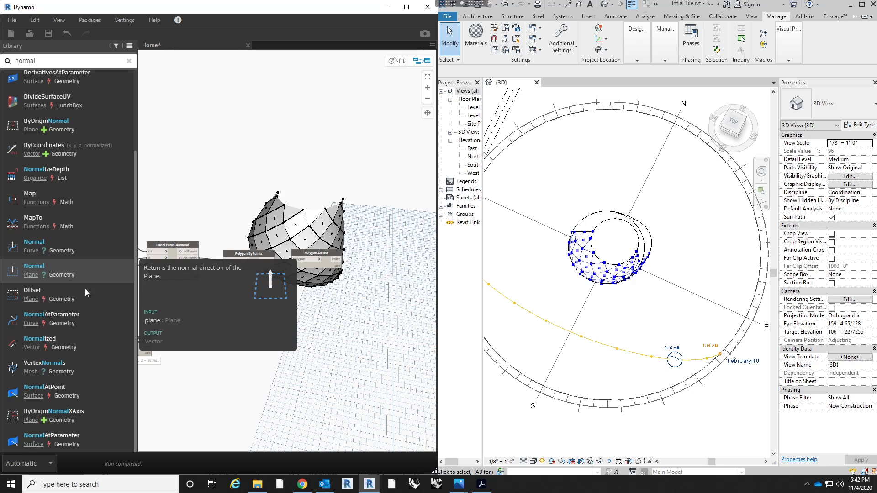
{"action": "left_click", "coordinate": [85, 396]}
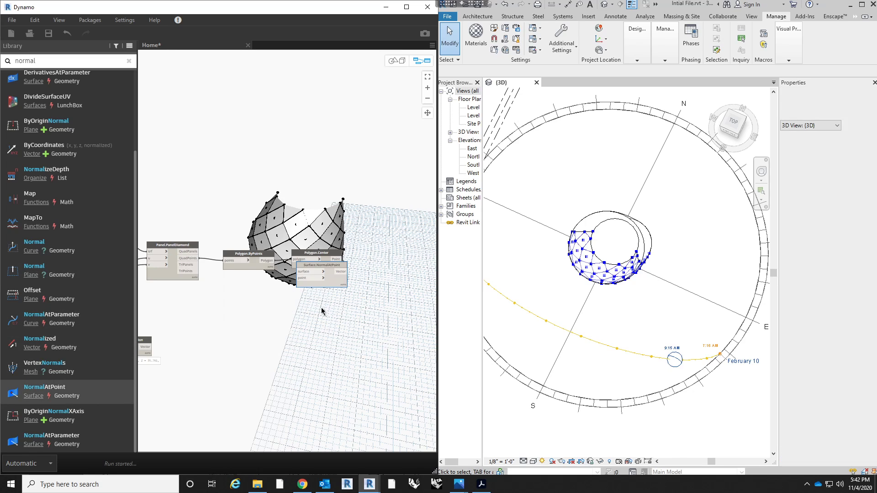
{"action": "left_click_drag", "start_coordinate": [323, 266], "coordinate": [404, 267]}
{"action": "scroll", "coordinate": [402, 256], "scroll_direction": "up", "scroll_amount": 3}
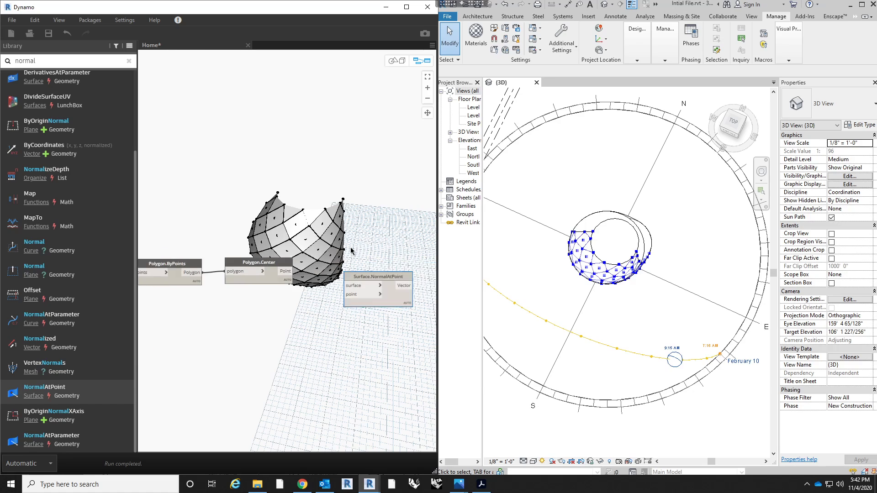
{"action": "middle_click_drag", "start_coordinate": [302, 232], "coordinate": [322, 232]}
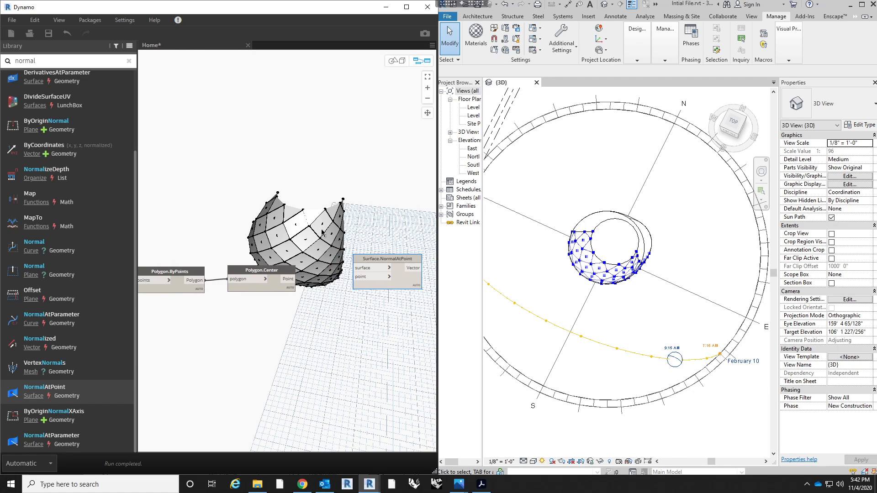
{"action": "left_click_drag", "start_coordinate": [384, 260], "coordinate": [382, 272]}
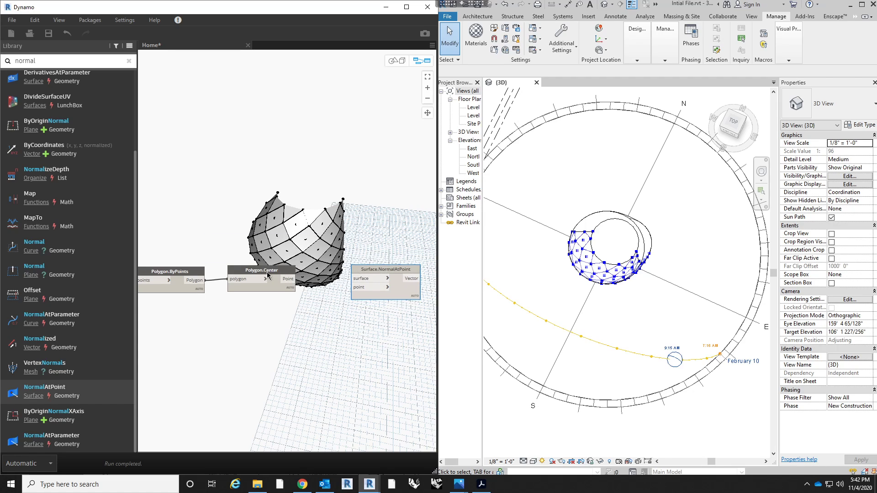
- Connect the Polygon.Center point output and the Select Face surface output to the matching inputs of Surface.NormalAtPoint
{"action": "left_click_drag", "start_coordinate": [263, 273], "coordinate": [384, 266]}
{"action": "scroll", "coordinate": [320, 269], "scroll_direction": "down", "scroll_amount": 3}
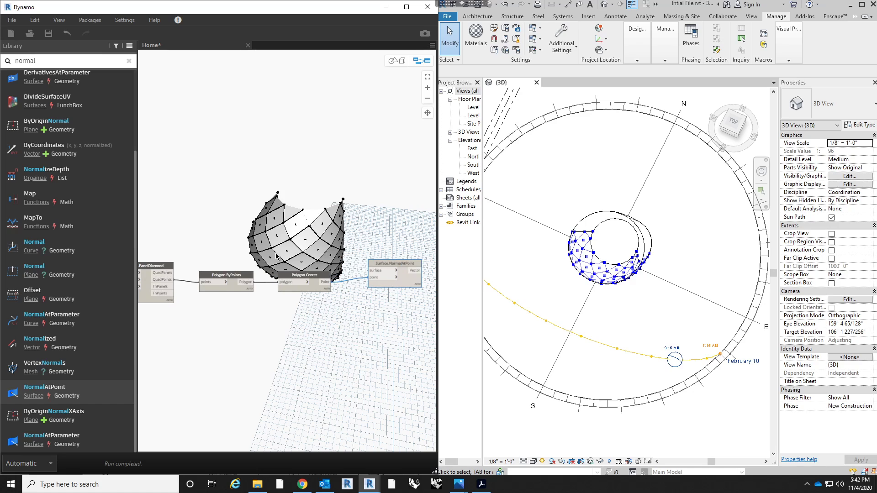
{"action": "scroll", "coordinate": [201, 266], "scroll_direction": "up", "scroll_amount": 3}
{"action": "scroll", "coordinate": [215, 228], "scroll_direction": "down", "scroll_amount": 3}
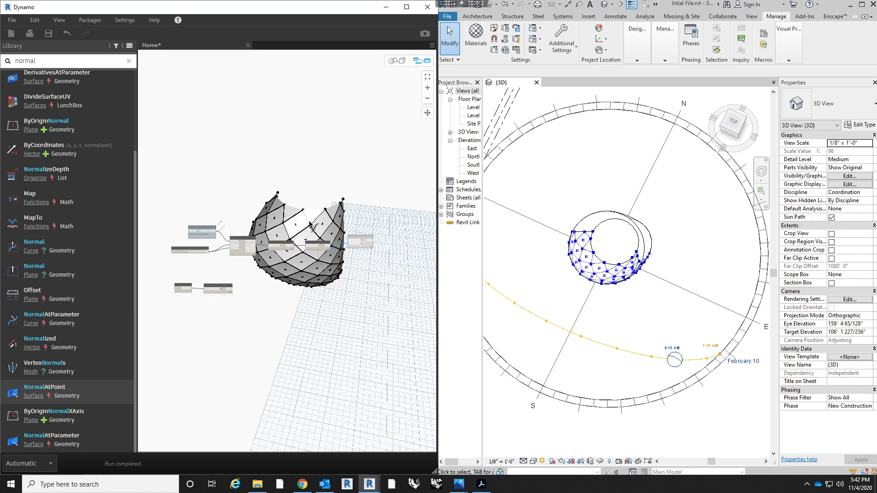
{"action": "scroll", "coordinate": [354, 223], "scroll_direction": "up", "scroll_amount": 4}
{"action": "left_click", "coordinate": [356, 273]}
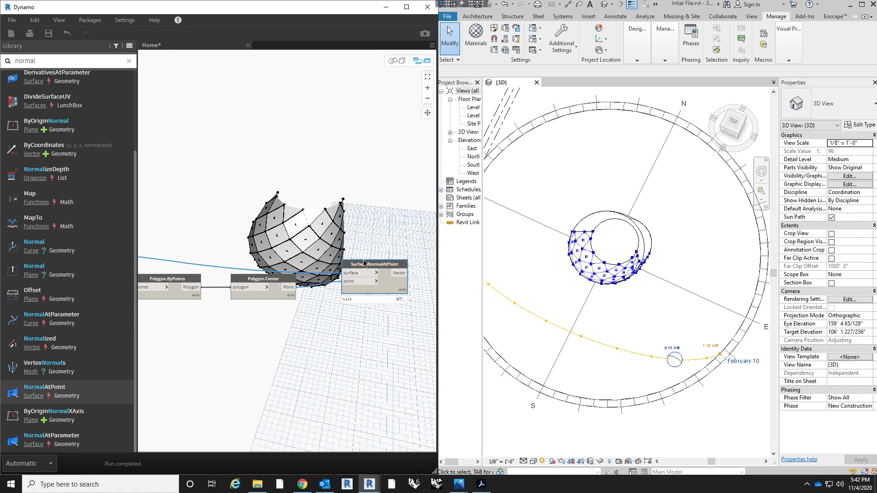
- Move the Surface.NormalAtPoint node slightly above Polygon.Center and clear the library search
{"action": "left_click_drag", "start_coordinate": [364, 264], "coordinate": [355, 250]}
{"action": "middle_click_drag", "start_coordinate": [368, 227], "coordinate": [337, 241]}
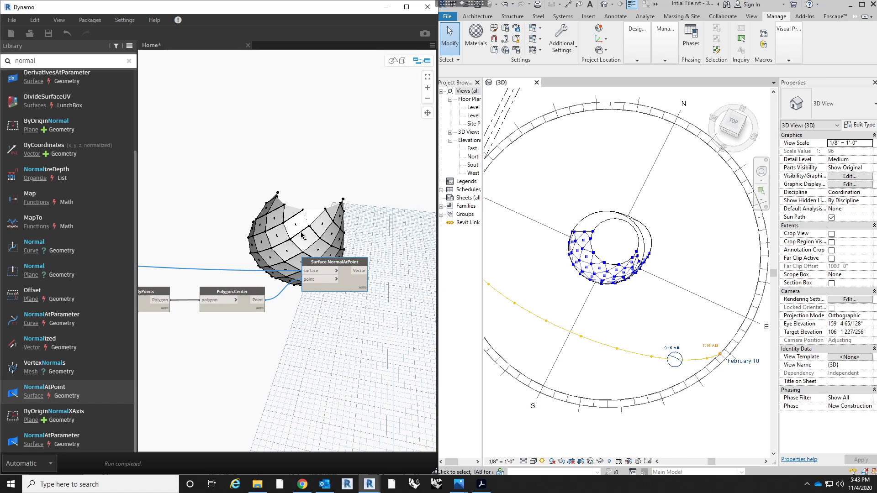
{"action": "middle_click_drag", "start_coordinate": [302, 230], "coordinate": [269, 246]}
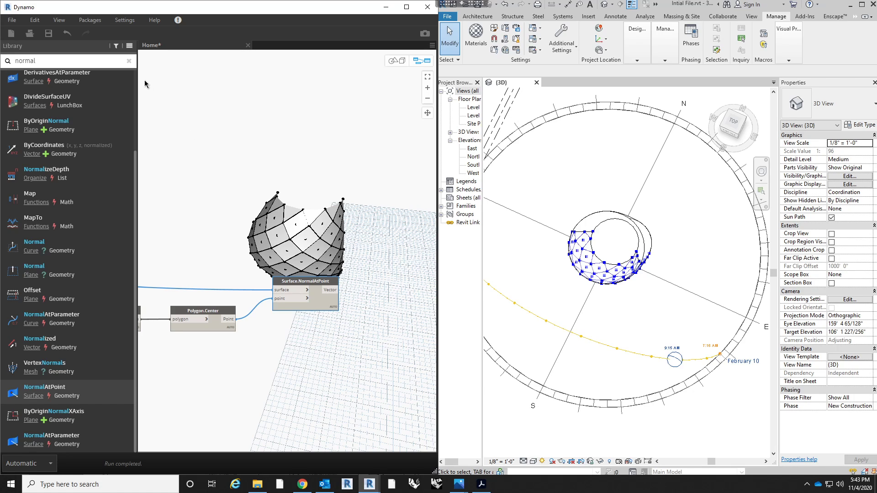
{"action": "left_click", "coordinate": [128, 60]}
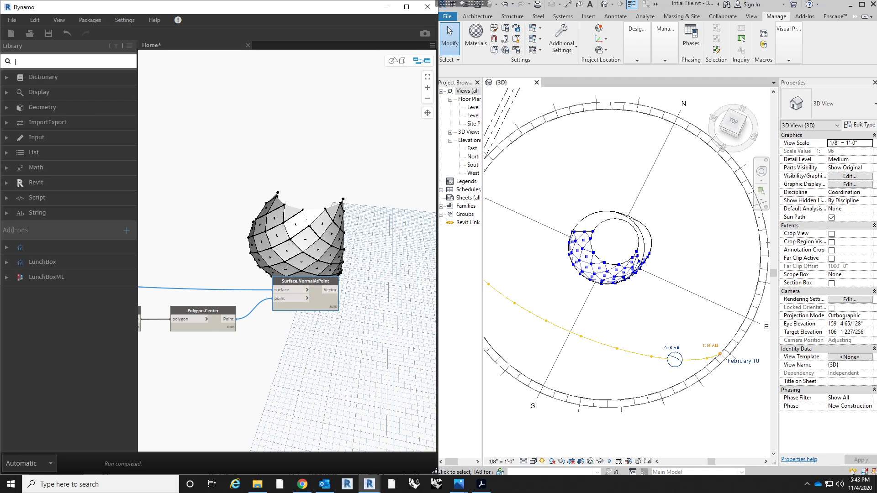
- Search the library for line, place a Line.ByStartPointDirectionLength node beyond Surface.NormalAtPoint, and connect the normal's Vector output to its direction input
{"action": "key", "text": "BackSpace"}
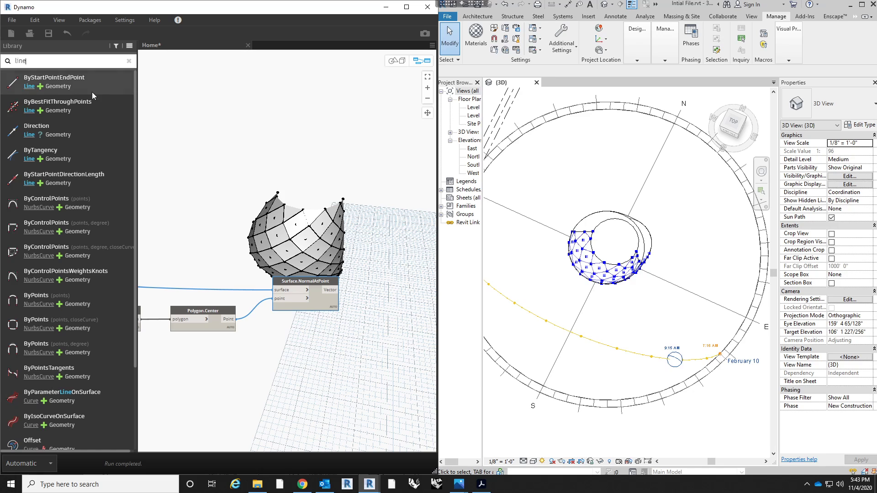
{"action": "left_click", "coordinate": [91, 174]}
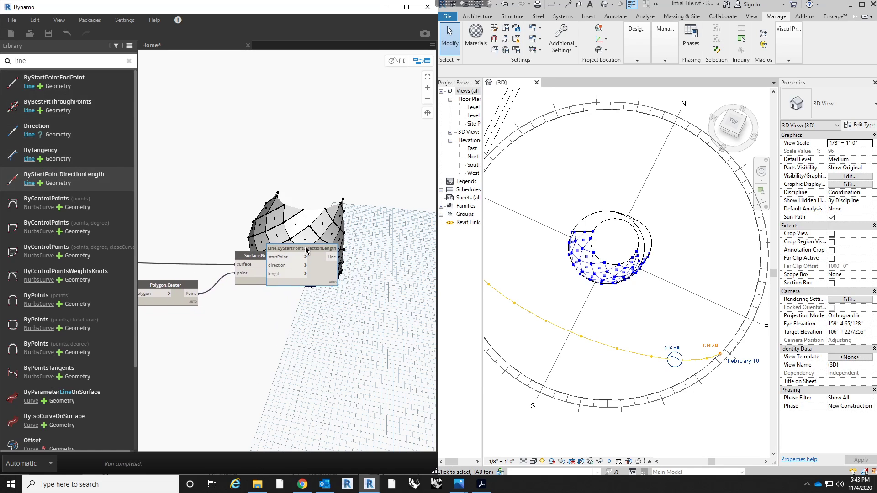
{"action": "left_click_drag", "start_coordinate": [306, 271], "coordinate": [374, 270]}
{"action": "middle_click_drag", "start_coordinate": [313, 226], "coordinate": [328, 195]}
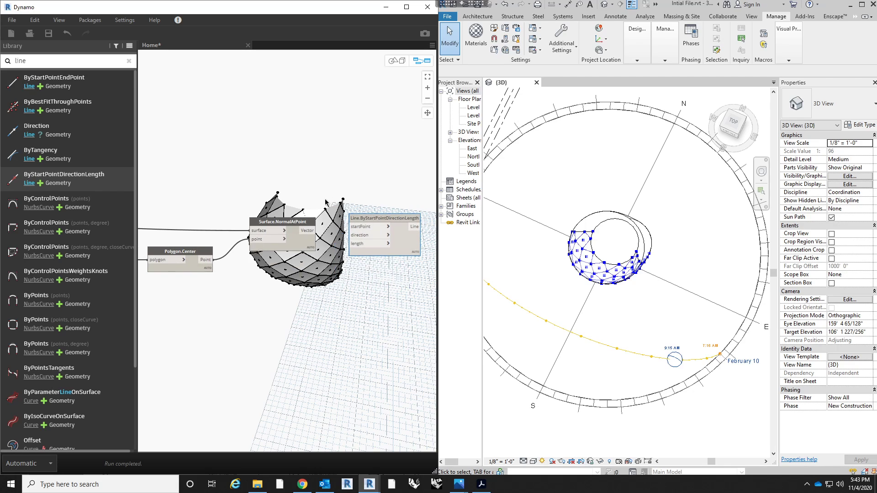
{"action": "left_click_drag", "start_coordinate": [363, 218], "coordinate": [367, 197]}
{"action": "left_click_drag", "start_coordinate": [314, 231], "coordinate": [359, 214]}
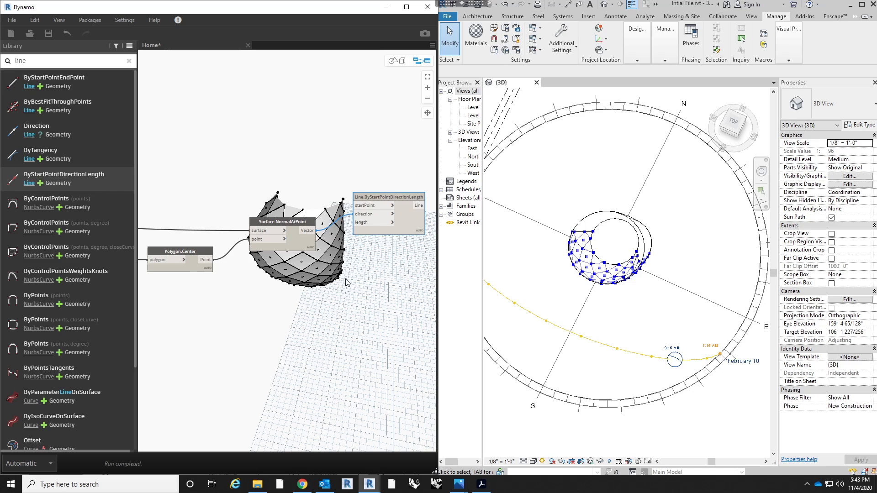
- Add a code block containing 10; below the Surface.NormalAtPoint node
{"action": "double_click", "coordinate": [319, 254]}
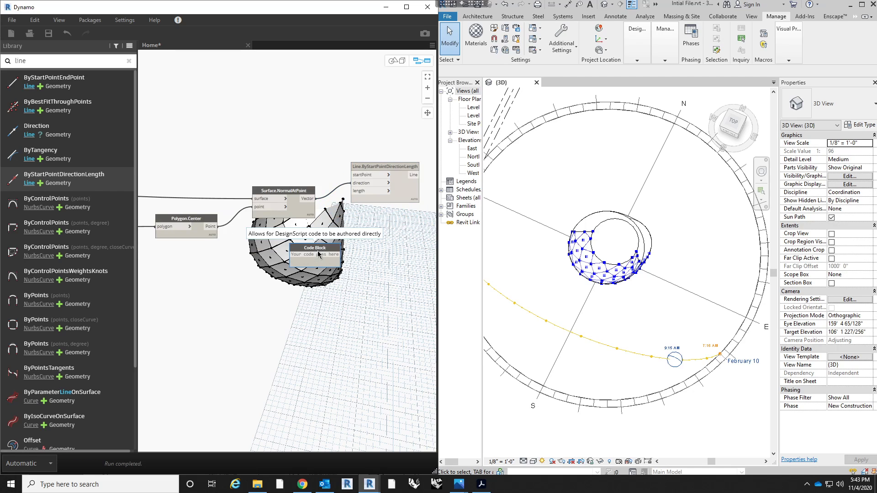
{"action": "type", "text": "10;"}
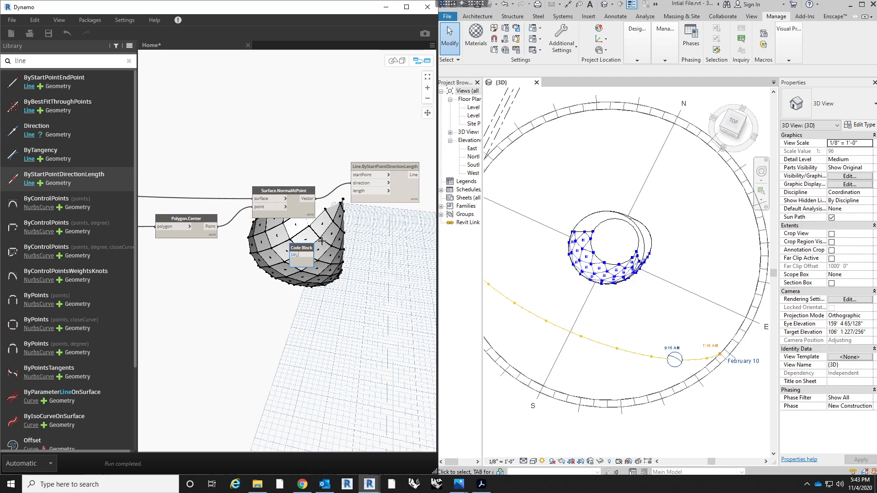
{"action": "scroll", "coordinate": [319, 256], "scroll_direction": "up", "scroll_amount": 2}
{"action": "scroll", "coordinate": [315, 258], "scroll_direction": "up", "scroll_amount": 2}
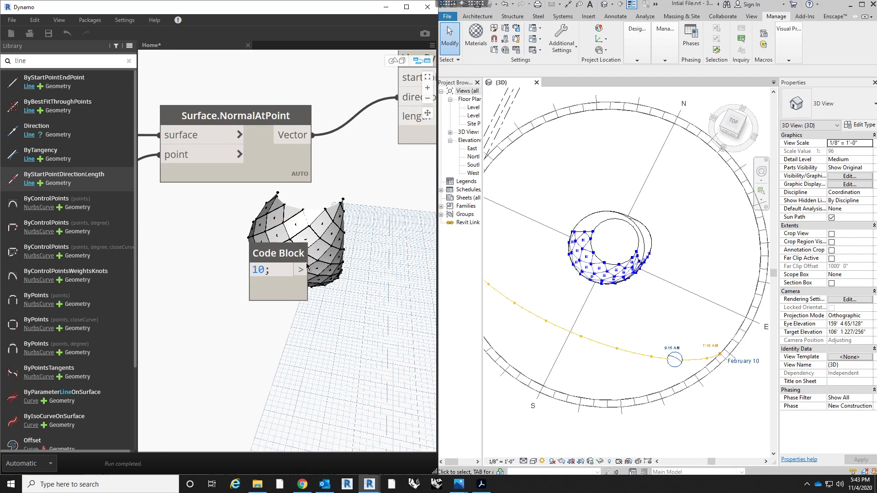
{"action": "scroll", "coordinate": [329, 279], "scroll_direction": "down", "scroll_amount": 2}
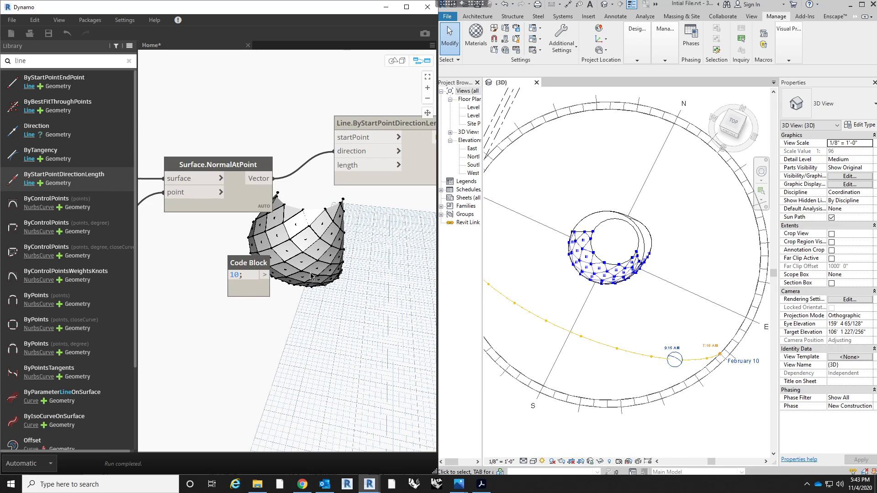
- Add a second code block containing 10; and move it below the first one
{"action": "double_click", "coordinate": [312, 275]}
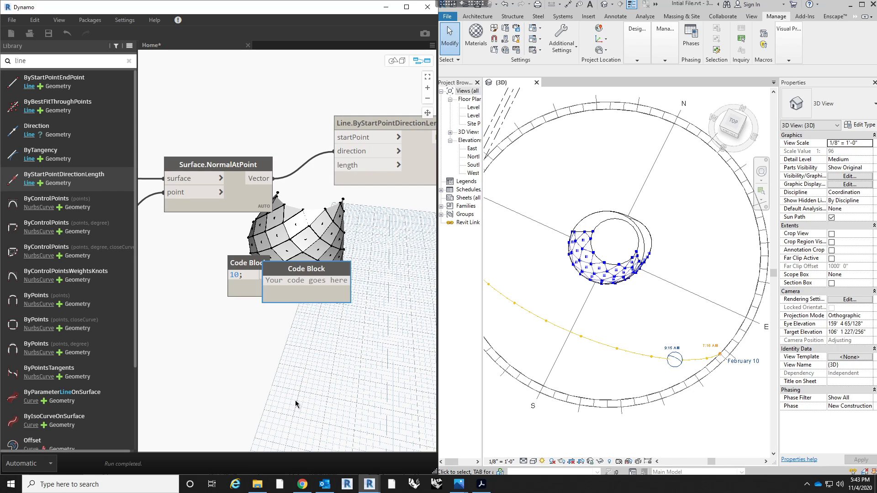
{"action": "type", "text": "10;"}
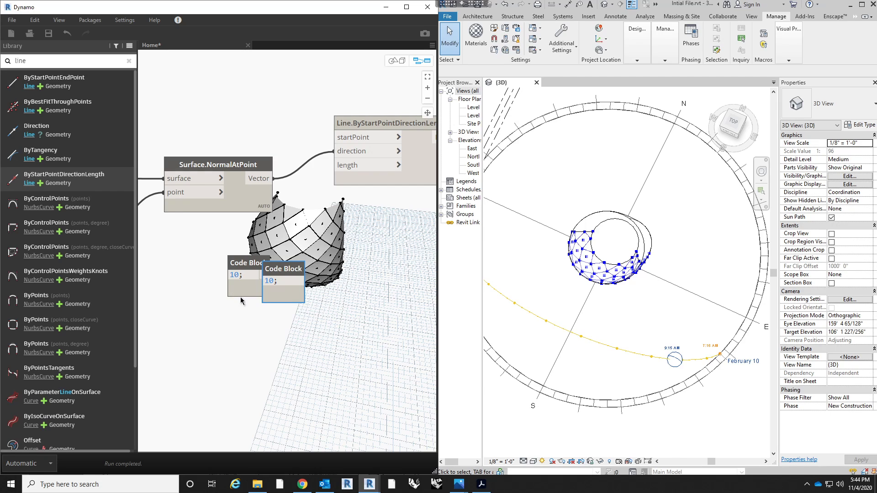
{"action": "left_click_drag", "start_coordinate": [295, 274], "coordinate": [309, 336]}
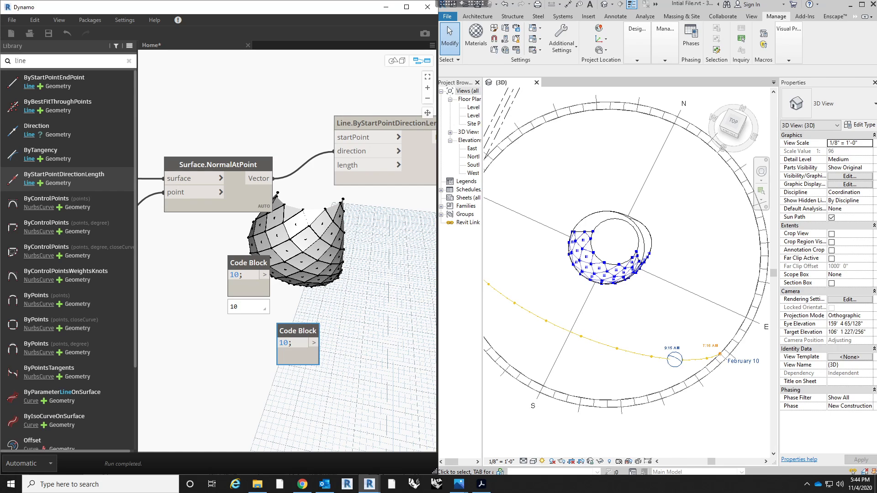
- Connect the first code block to the length input of Line.ByStartPointDirectionLength and delete the spare code block
{"action": "left_click", "coordinate": [264, 274]}
{"action": "left_click", "coordinate": [361, 167]}
{"action": "left_click_drag", "start_coordinate": [315, 330], "coordinate": [313, 330]}
{"action": "key", "text": "Delete"}
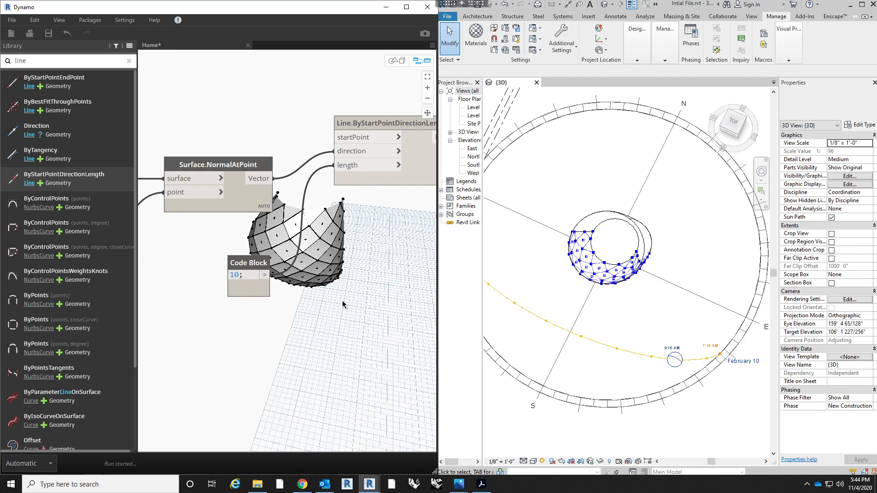
- Connect the Polygon.Center point output to the startPoint input of Line.ByStartPointDirectionLength
{"action": "scroll", "coordinate": [301, 247], "scroll_direction": "down", "scroll_amount": 5}
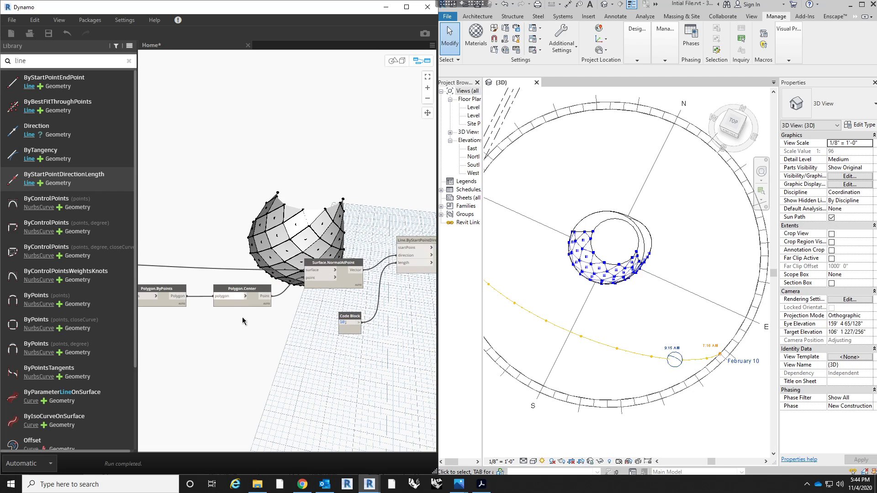
{"action": "left_click", "coordinate": [266, 296]}
{"action": "left_click", "coordinate": [403, 247]}
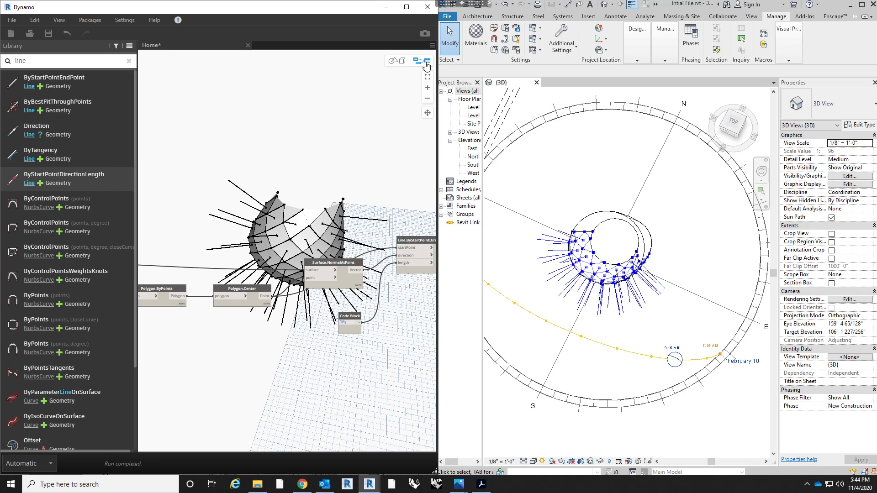
- Inspect the normal lines on the panels from several angles in the 3D preview, then return to the graph
{"action": "left_click", "coordinate": [394, 60]}
{"action": "right_click_drag", "start_coordinate": [367, 219], "coordinate": [364, 266]}
{"action": "scroll", "coordinate": [281, 346], "scroll_direction": "up", "scroll_amount": 3}
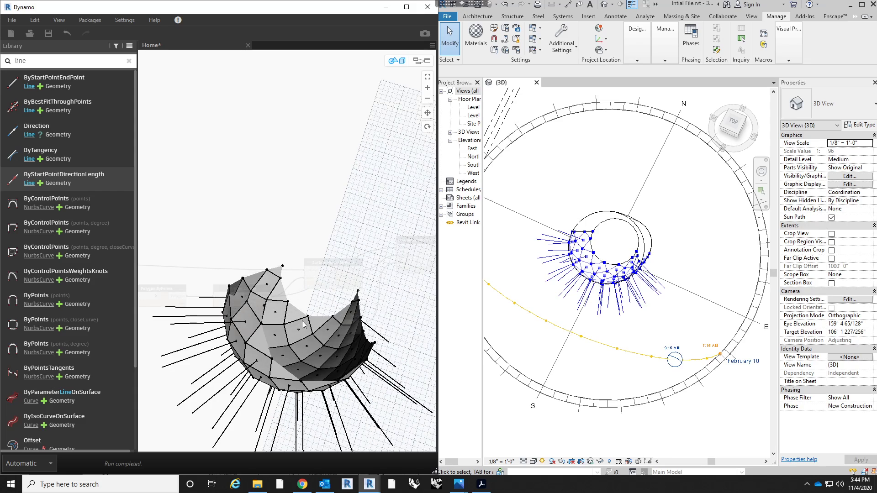
{"action": "middle_click_drag", "start_coordinate": [300, 309], "coordinate": [324, 213]}
{"action": "right_click_drag", "start_coordinate": [324, 213], "coordinate": [322, 196]}
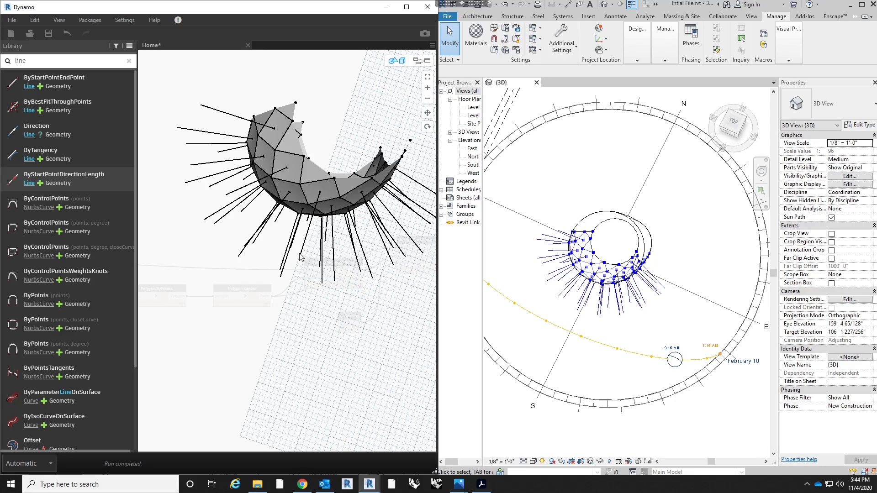
{"action": "right_click_drag", "start_coordinate": [315, 255], "coordinate": [319, 153]}
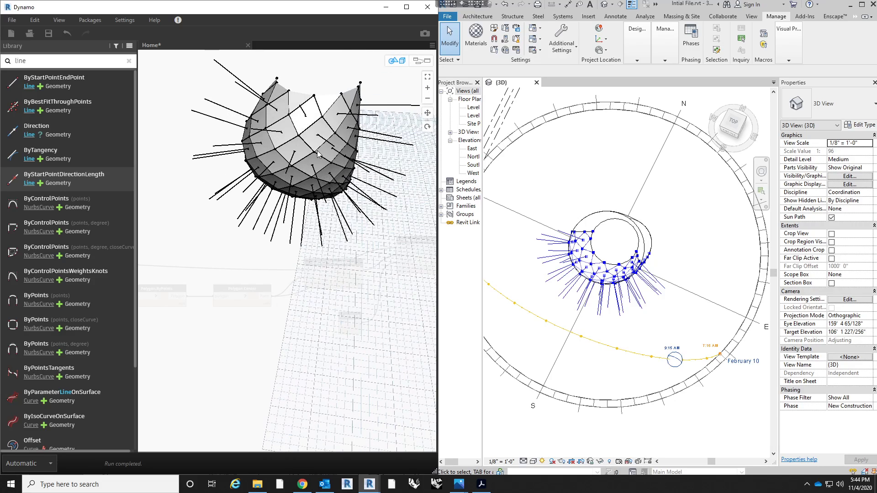
{"action": "right_click_drag", "start_coordinate": [291, 231], "coordinate": [334, 194]}
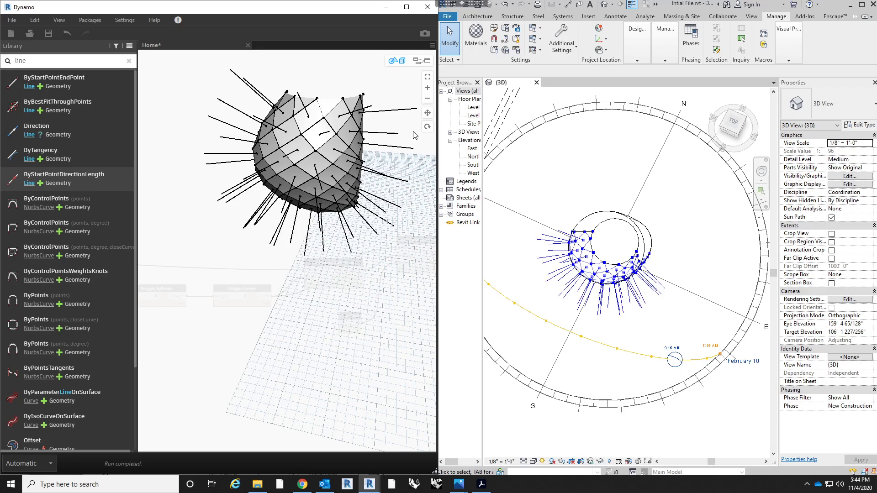
{"action": "left_click", "coordinate": [416, 61]}
- Duplicate the Line.ByStartPointDirectionLength node and place the copy below the panel nodes, near the sun direction nodes
{"action": "scroll", "coordinate": [302, 224], "scroll_direction": "down", "scroll_amount": 5}
{"action": "scroll", "coordinate": [333, 281], "scroll_direction": "up", "scroll_amount": 2}
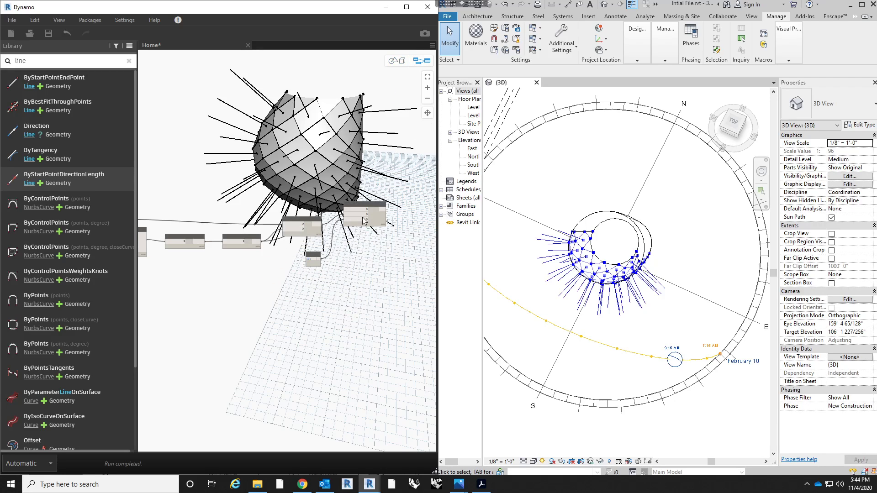
{"action": "left_click", "coordinate": [363, 205]}
{"action": "key", "text": "ctrl+c"}
{"action": "key", "text": "ctrl+v"}
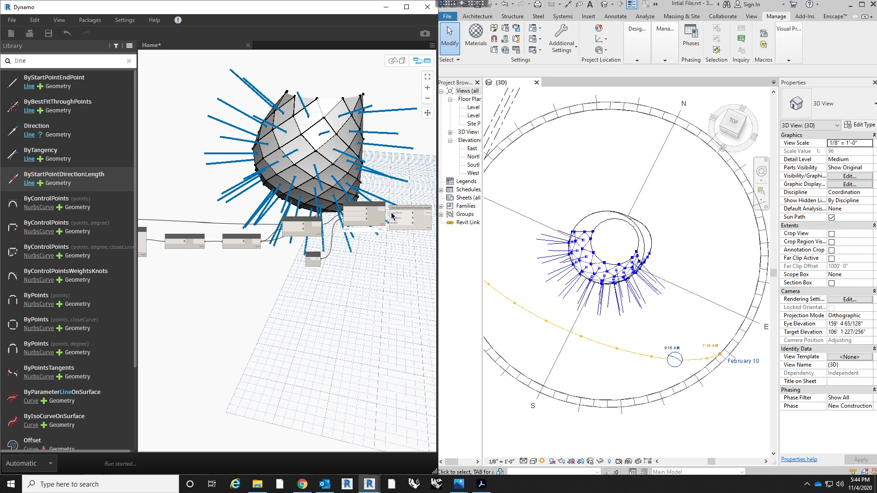
{"action": "left_click_drag", "start_coordinate": [395, 208], "coordinate": [273, 327]}
{"action": "middle_click_drag", "start_coordinate": [218, 302], "coordinate": [341, 256]}
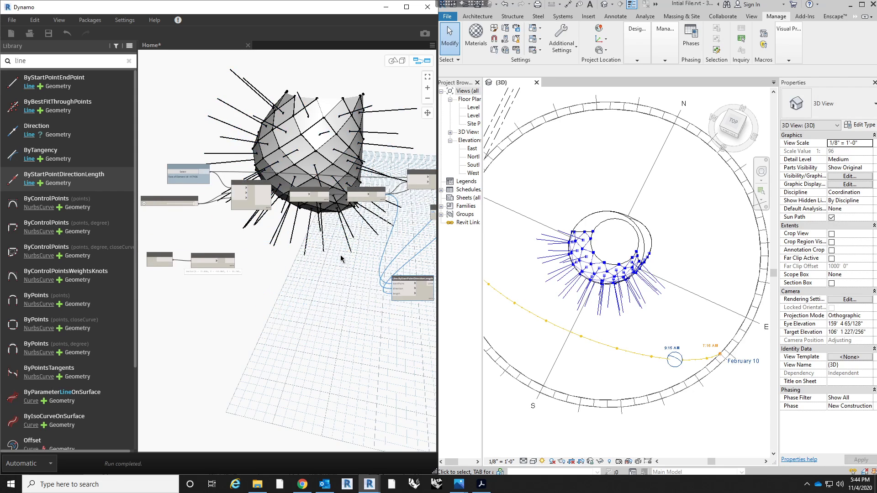
- Connect the SunSettings.SunDirection vector to the copied line node's direction input and arrange these two nodes closer together
{"action": "left_click", "coordinate": [232, 261]}
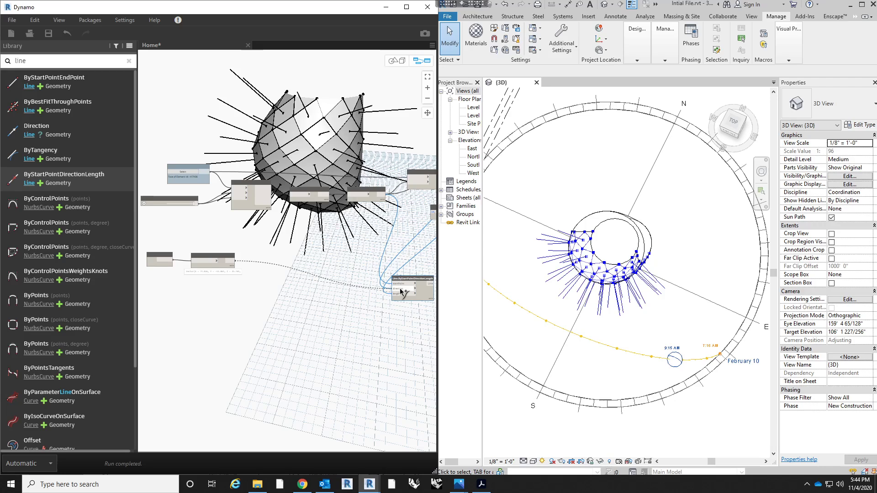
{"action": "left_click", "coordinate": [401, 291]}
{"action": "middle_click_drag", "start_coordinate": [224, 258], "coordinate": [191, 260]}
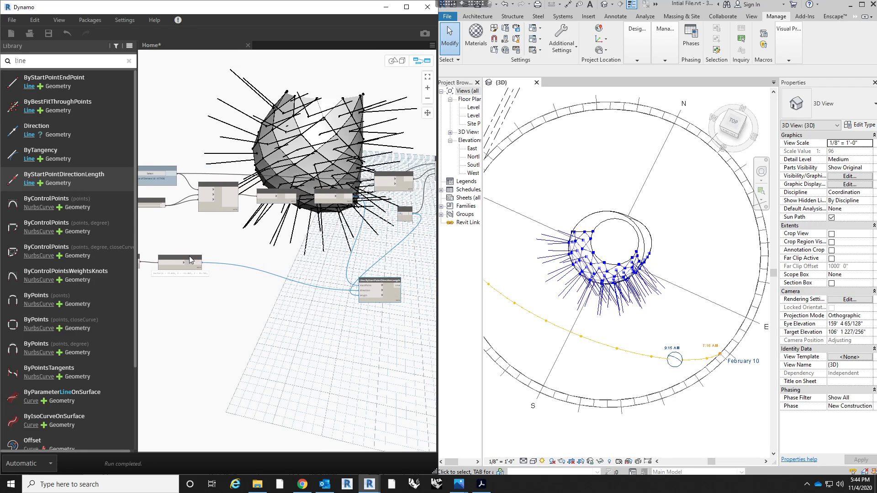
{"action": "scroll", "coordinate": [175, 256], "scroll_direction": "up", "scroll_amount": 3}
{"action": "left_click_drag", "start_coordinate": [184, 257], "coordinate": [221, 264]}
{"action": "middle_click_drag", "start_coordinate": [365, 254], "coordinate": [316, 261]}
{"action": "left_click_drag", "start_coordinate": [401, 295], "coordinate": [375, 297]}
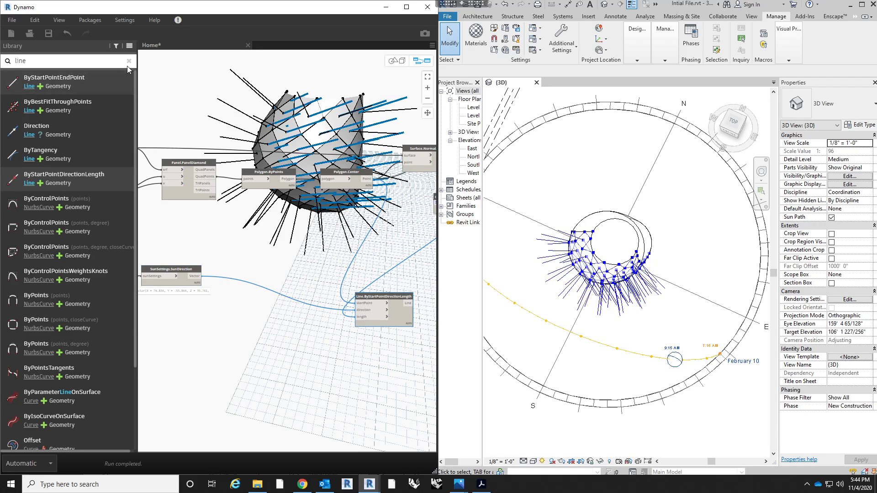
- Search the node library for sun and review the SunSettings Current and SunDirection nodes
{"action": "left_click", "coordinate": [128, 61]}
{"action": "type", "text": "sun"}
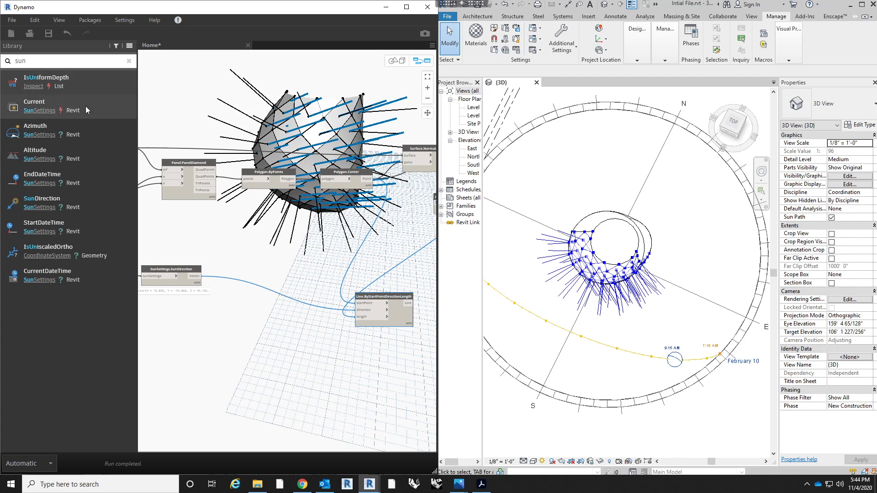
{"action": "mouse_move", "coordinate": [86, 106]}
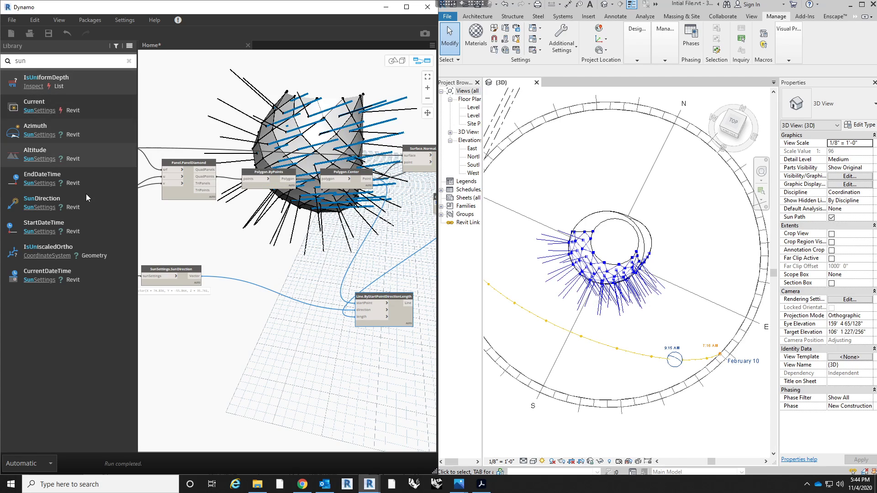
{"action": "mouse_move", "coordinate": [86, 201]}
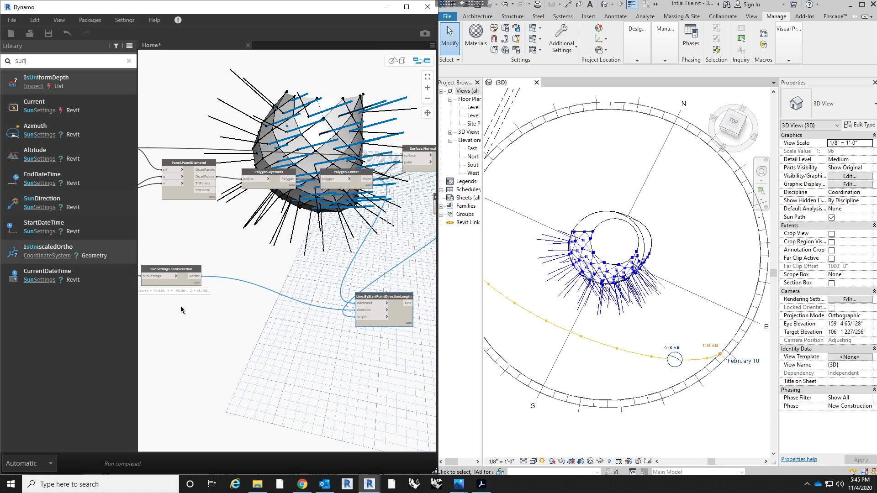
{"action": "left_click", "coordinate": [201, 324]}
- Freeze the original Line.ByStartPointDirectionLength node that draws the surface normals
{"action": "middle_click_drag", "start_coordinate": [288, 322], "coordinate": [248, 317]}
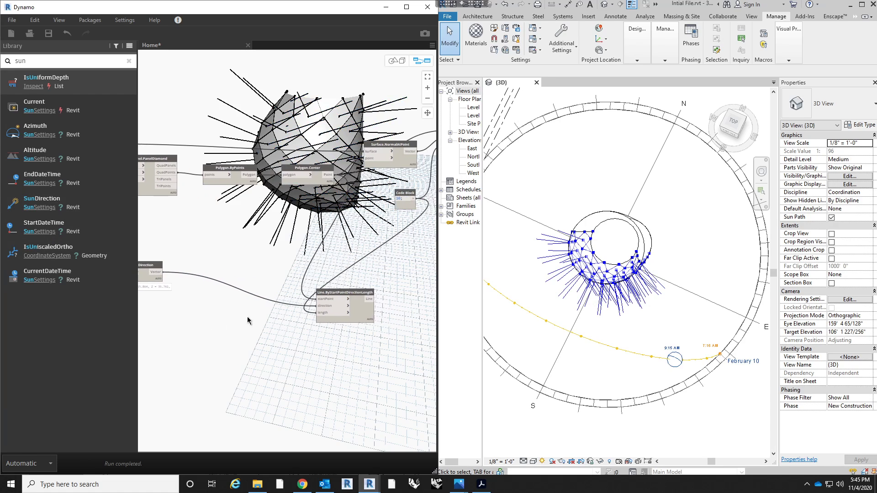
{"action": "middle_click_drag", "start_coordinate": [350, 246], "coordinate": [277, 270]}
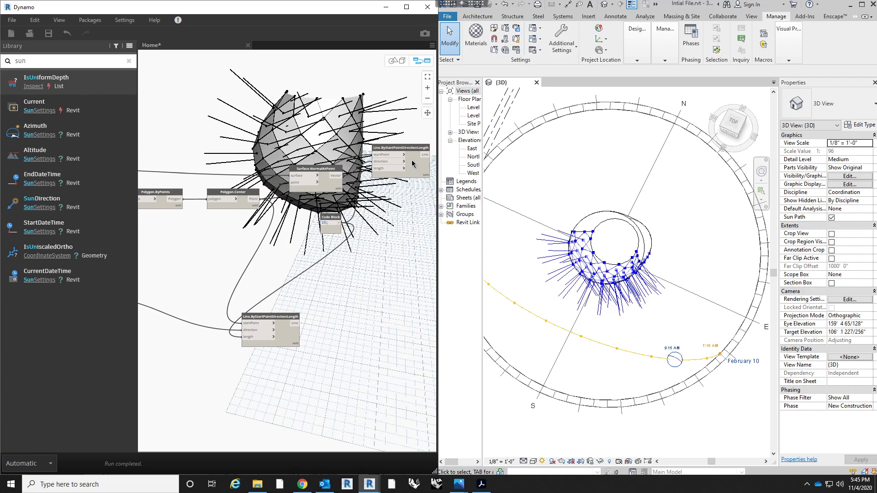
{"action": "left_click_drag", "start_coordinate": [407, 150], "coordinate": [408, 160]}
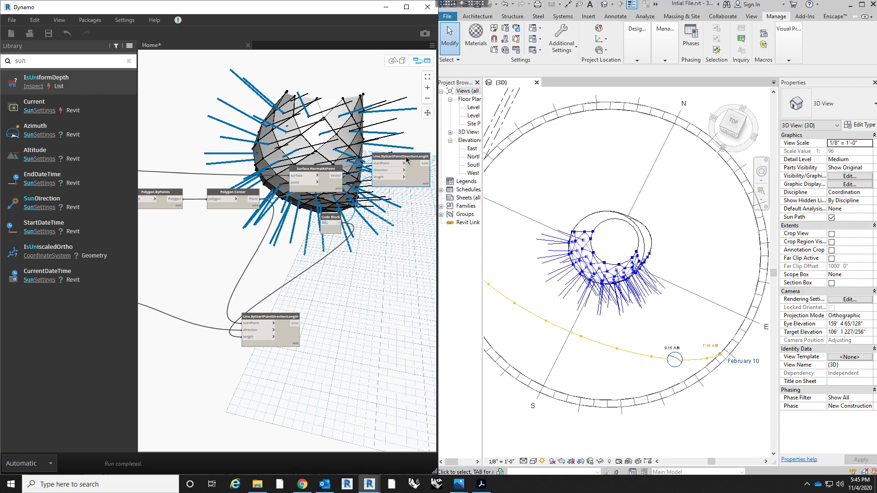
{"action": "right_click", "coordinate": [407, 160]}
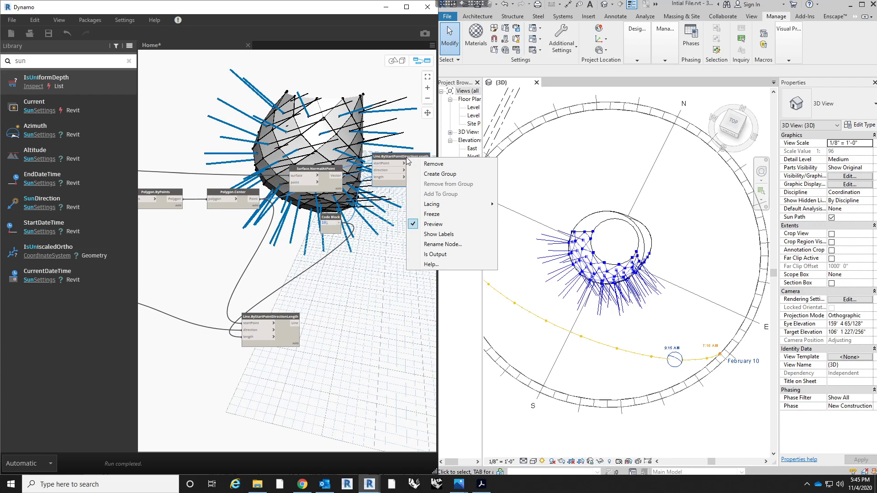
{"action": "left_click", "coordinate": [435, 215]}
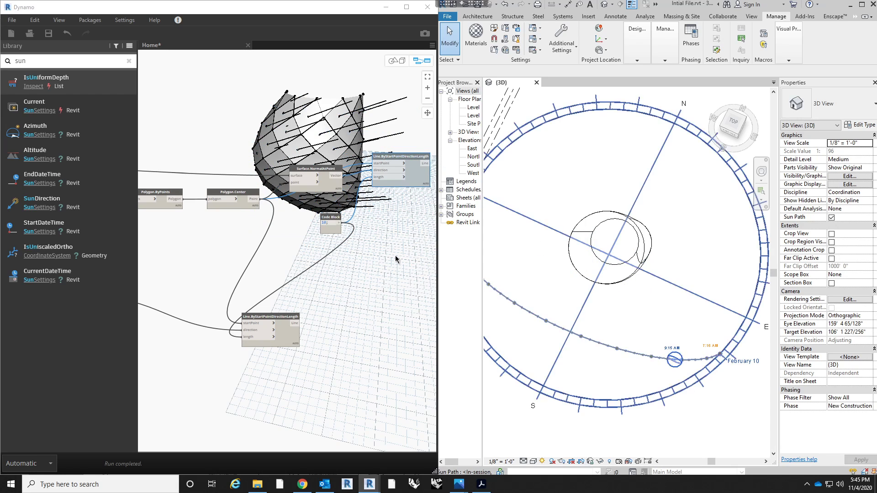
- Inspect the sun direction lines on the panels from above and the side in the 3D preview, then return to the graph
{"action": "left_click", "coordinate": [402, 63]}
{"action": "right_click_drag", "start_coordinate": [373, 170], "coordinate": [337, 362]}
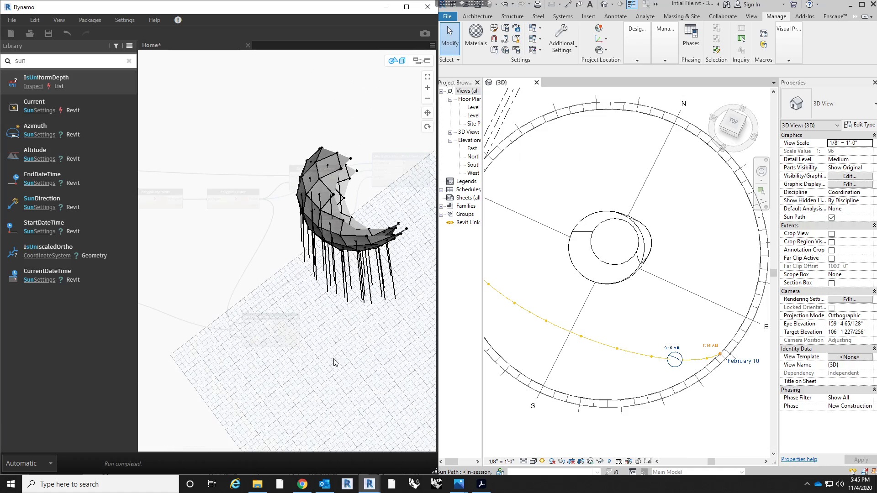
{"action": "right_click_drag", "start_coordinate": [370, 326], "coordinate": [370, 325]}
{"action": "right_click_drag", "start_coordinate": [374, 259], "coordinate": [346, 170]}
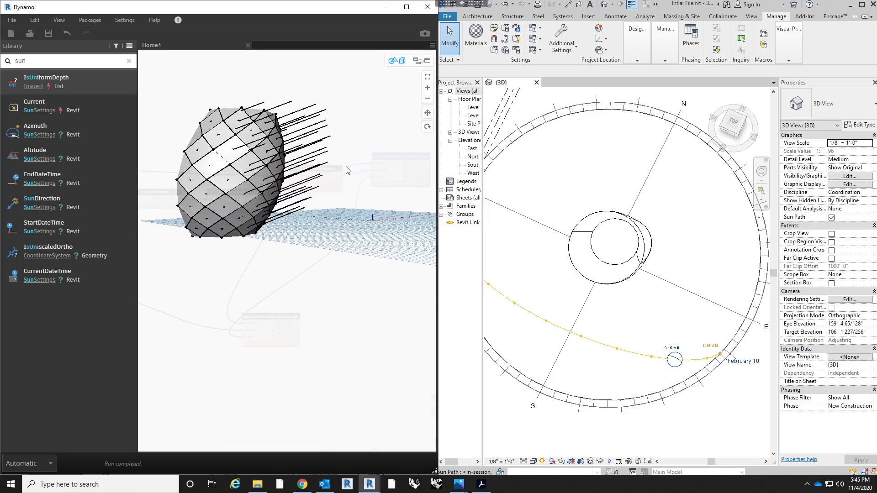
{"action": "left_click", "coordinate": [421, 60]}
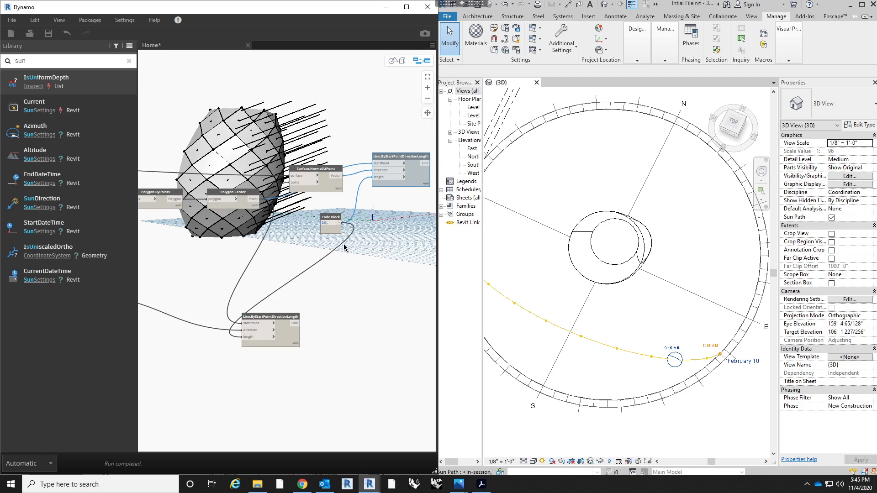
- Unfreeze the original Line.ByStartPointDirectionLength node and inspect the surface normals in the 3D preview
{"action": "right_click", "coordinate": [402, 159]}
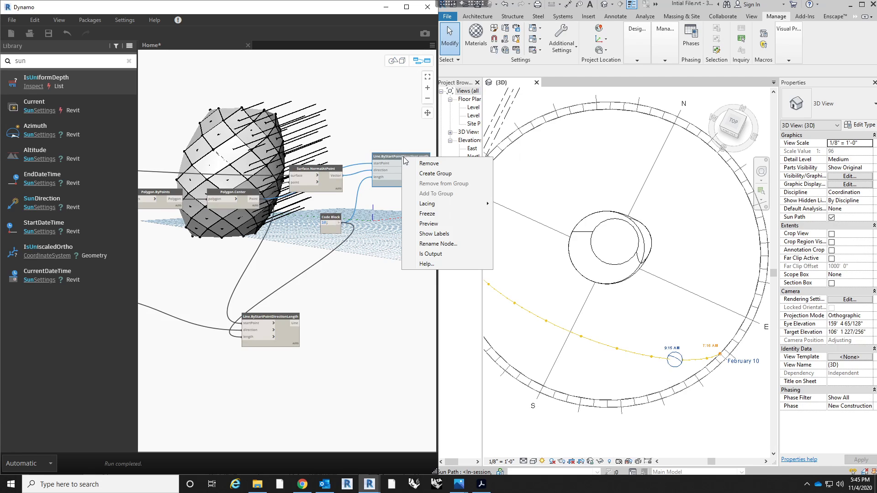
{"action": "left_click", "coordinate": [430, 224]}
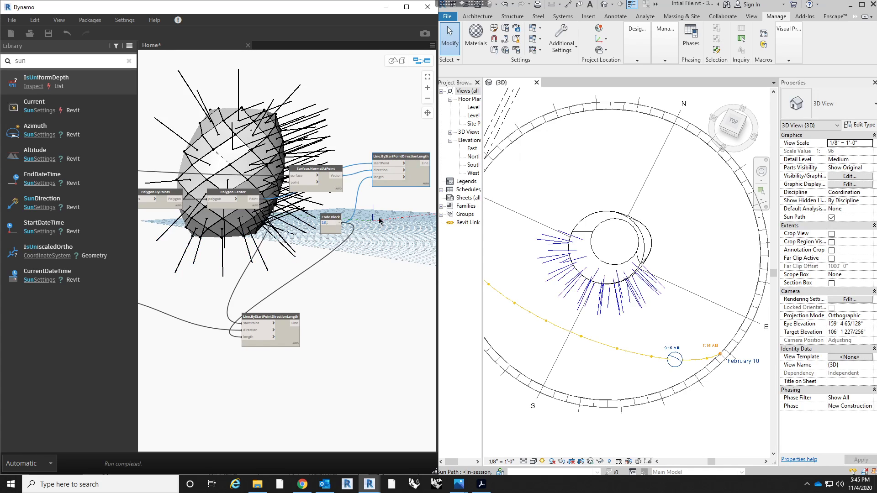
{"action": "right_click", "coordinate": [321, 171]}
{"action": "left_click", "coordinate": [396, 61]}
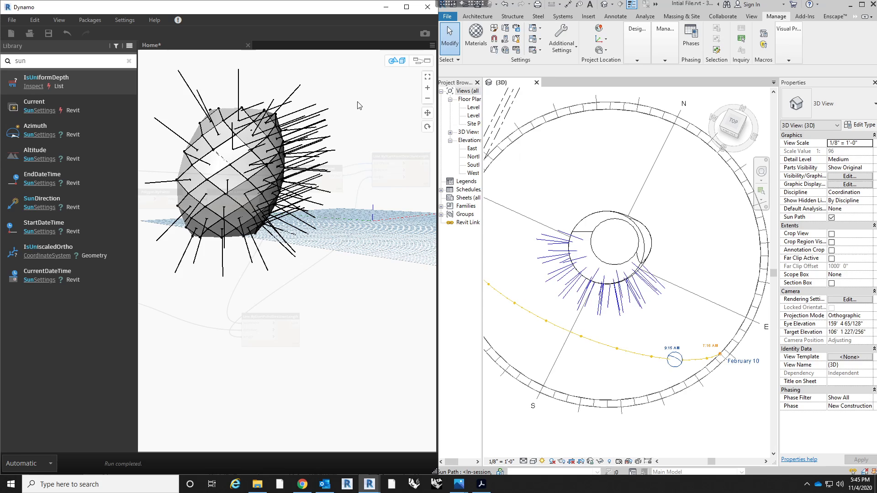
{"action": "right_click_drag", "start_coordinate": [358, 104], "coordinate": [268, 183]}
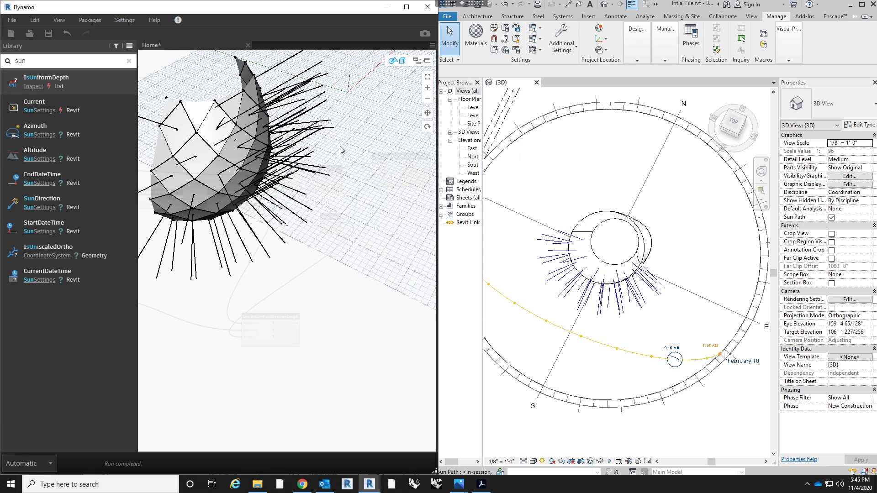
{"action": "left_click", "coordinate": [420, 60]}
{"action": "middle_click_drag", "start_coordinate": [376, 288], "coordinate": [361, 287]}
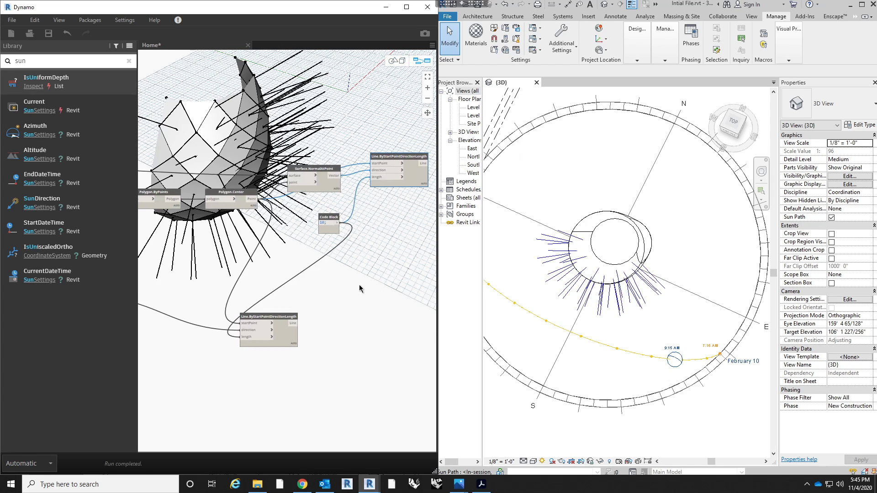
- Delete the copied line node that draws the sun direction and the code block feeding the original line node's length
{"action": "left_click_drag", "start_coordinate": [267, 319], "coordinate": [383, 160]}
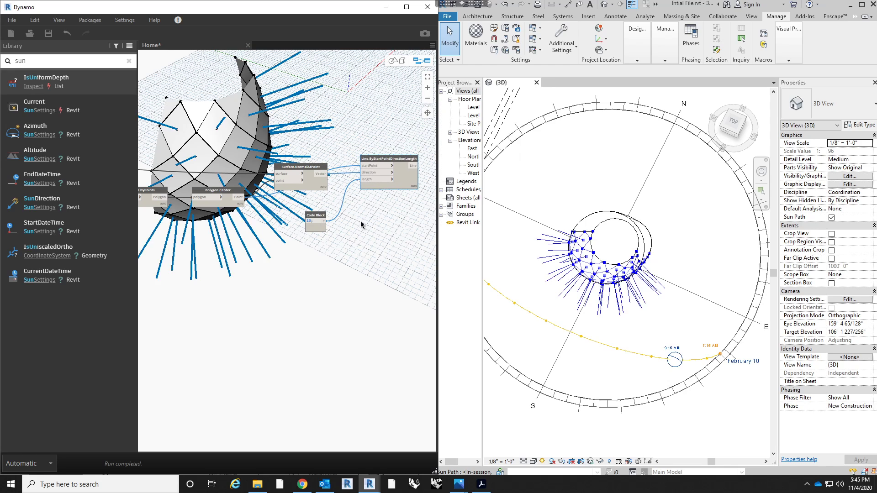
{"action": "middle_click_drag", "start_coordinate": [361, 224], "coordinate": [373, 204]}
{"action": "left_click", "coordinate": [333, 197]}
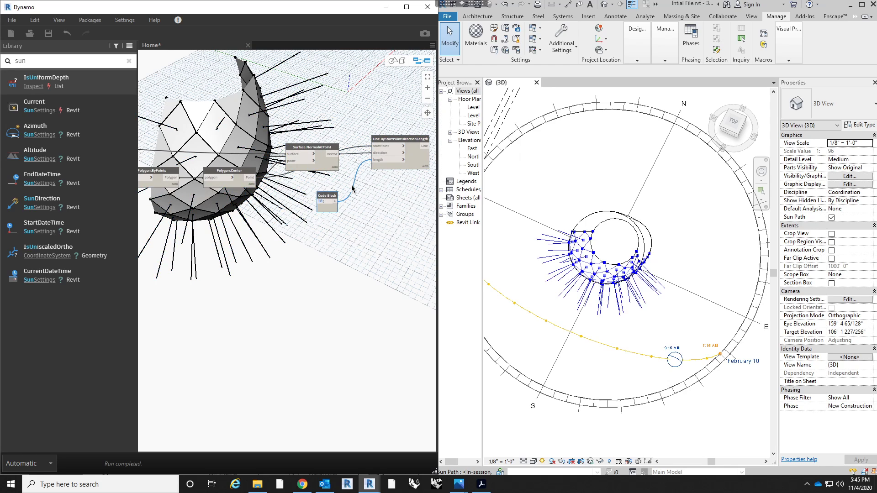
{"action": "key", "text": "Delete"}
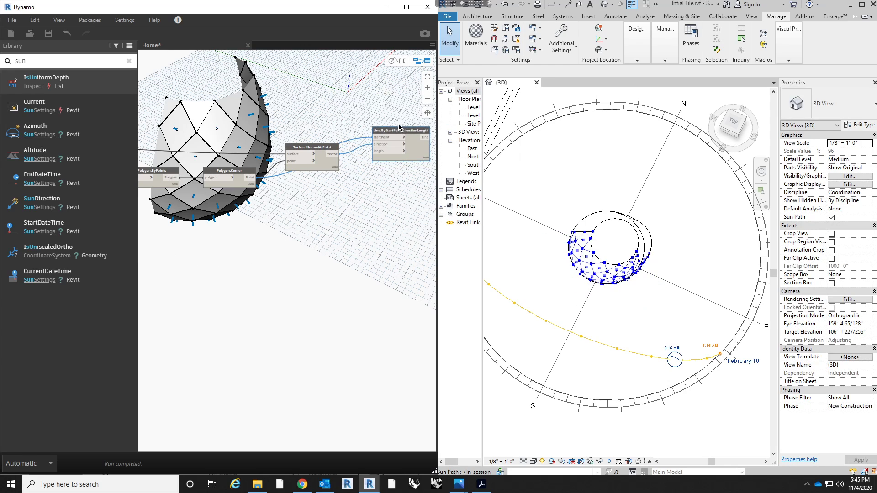
{"action": "middle_click_drag", "start_coordinate": [291, 227], "coordinate": [309, 211]}
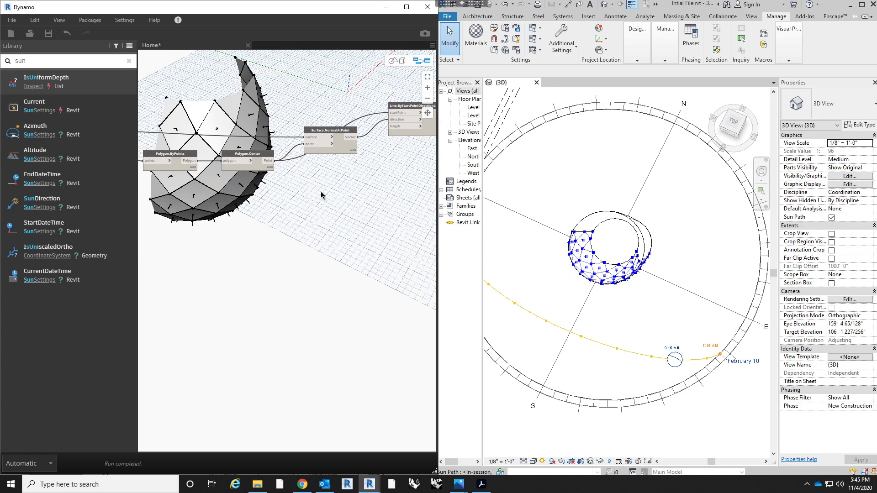
- Move the SunSettings.SunDirection node beneath the Surface.NormalAtPoint node
{"action": "scroll", "coordinate": [339, 133], "scroll_direction": "down", "scroll_amount": 3}
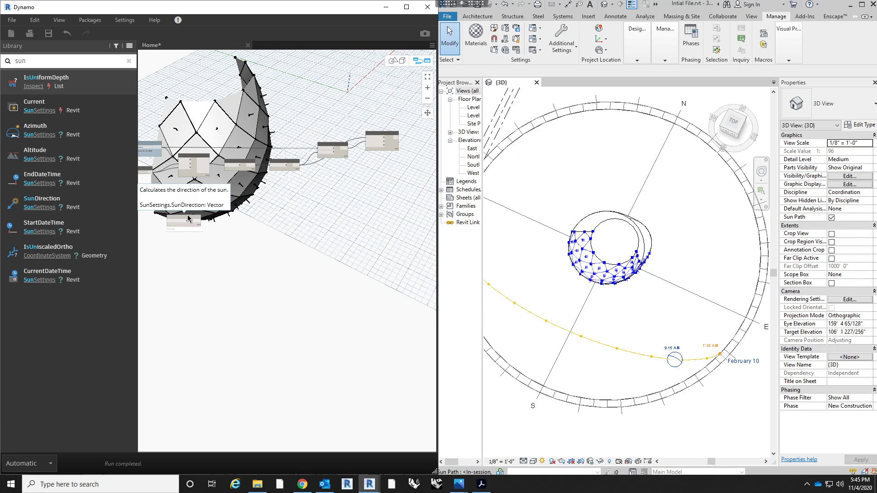
{"action": "key", "text": "ctrl+z"}
{"action": "left_click_drag", "start_coordinate": [192, 220], "coordinate": [337, 188]}
{"action": "scroll", "coordinate": [358, 172], "scroll_direction": "up", "scroll_amount": 3}
{"action": "middle_click_drag", "start_coordinate": [331, 180], "coordinate": [291, 206]}
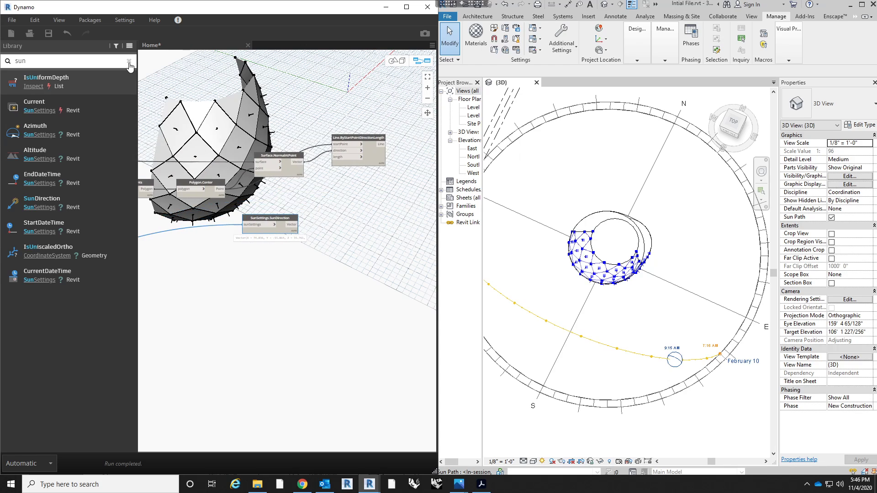
- Search the node library for angle and place a Vector.AngleWithVector node beneath the line node
{"action": "left_click", "coordinate": [130, 62]}
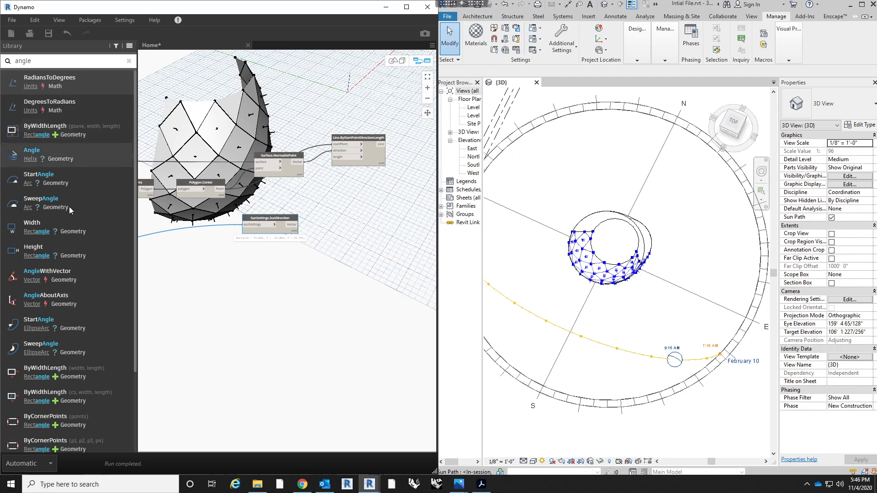
{"action": "mouse_move", "coordinate": [78, 275]}
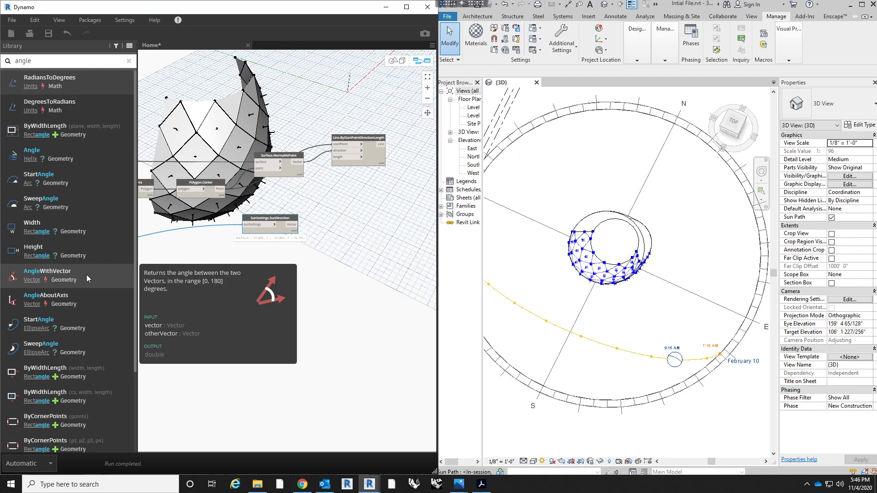
{"action": "left_click", "coordinate": [87, 275]}
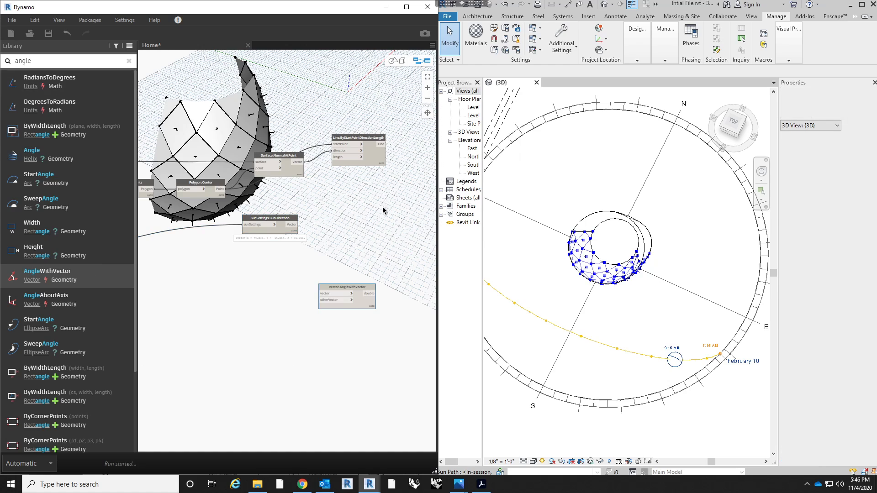
{"action": "scroll", "coordinate": [380, 199], "scroll_direction": "up", "scroll_amount": 3}
{"action": "left_click_drag", "start_coordinate": [328, 338], "coordinate": [352, 190]}
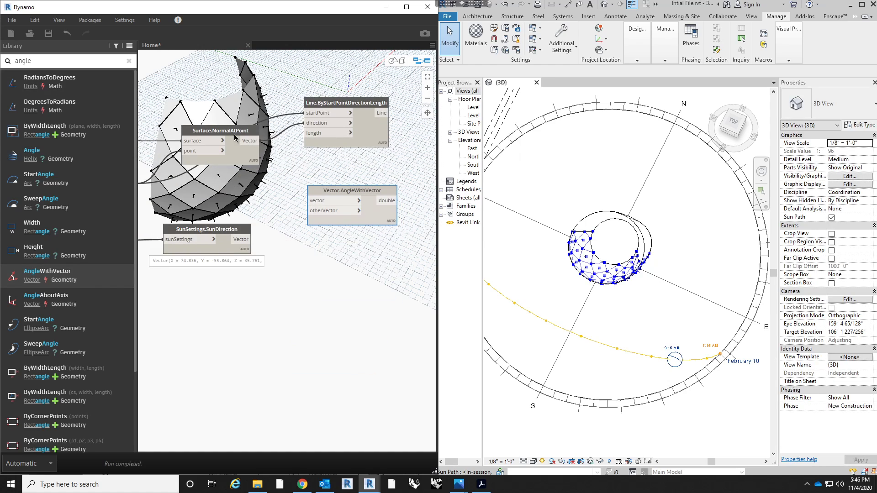
- Connect the surface normal to AngleWithVector's vector input and the sun direction to otherVector, and display the node's output list
{"action": "left_click_drag", "start_coordinate": [268, 141], "coordinate": [315, 200]}
{"action": "left_click_drag", "start_coordinate": [247, 239], "coordinate": [315, 211]}
{"action": "middle_click_drag", "start_coordinate": [368, 262], "coordinate": [272, 306]}
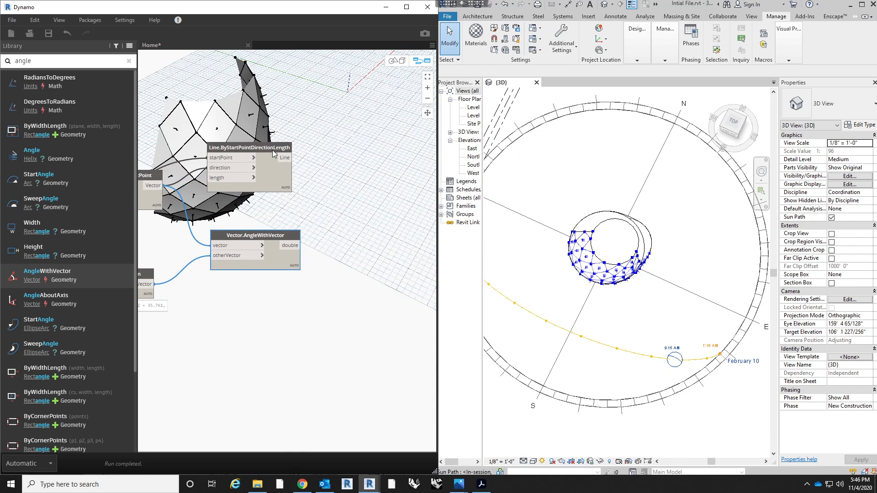
{"action": "left_click_drag", "start_coordinate": [273, 154], "coordinate": [391, 155]}
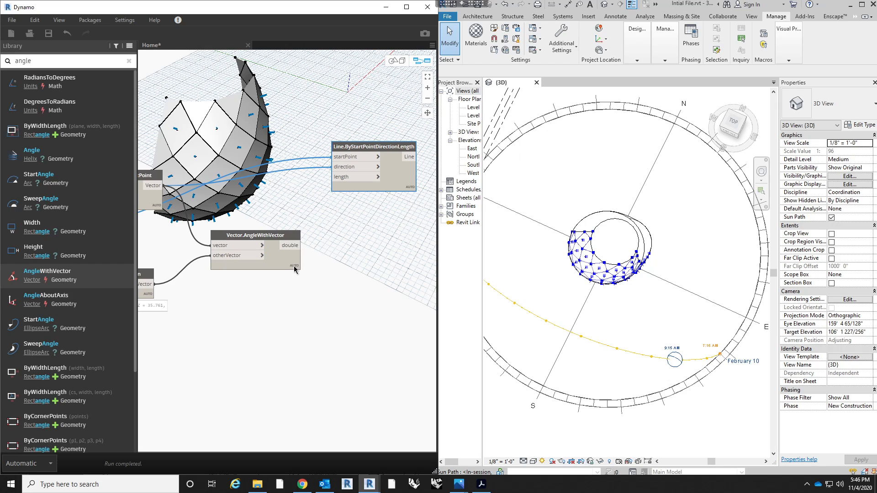
{"action": "left_click", "coordinate": [296, 286]}
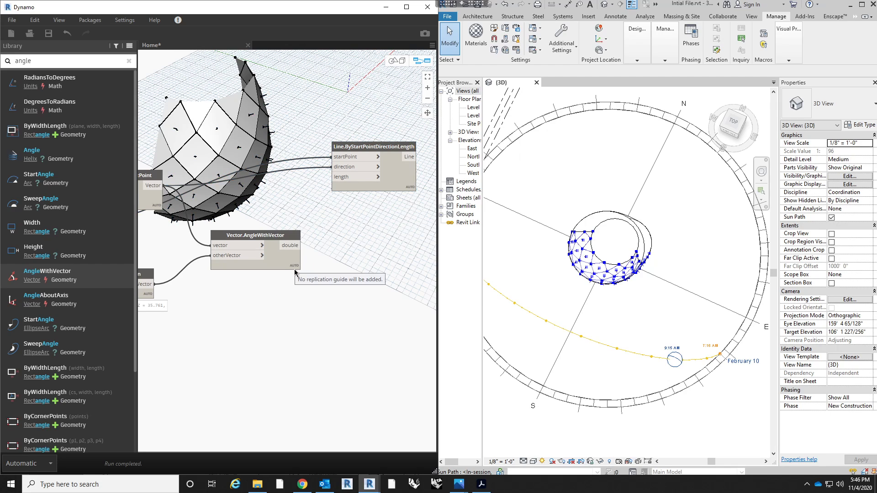
{"action": "left_click", "coordinate": [257, 310]}
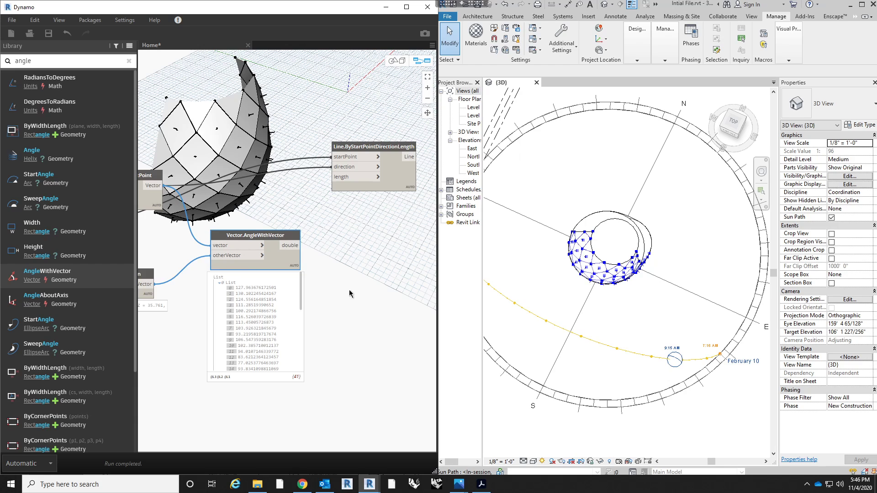
- Connect the AngleWithVector double output to the length input of Line.ByStartPointDirectionLength
{"action": "middle_click_drag", "start_coordinate": [350, 292], "coordinate": [328, 303]}
{"action": "left_click", "coordinate": [270, 257]}
{"action": "left_click", "coordinate": [320, 189]}
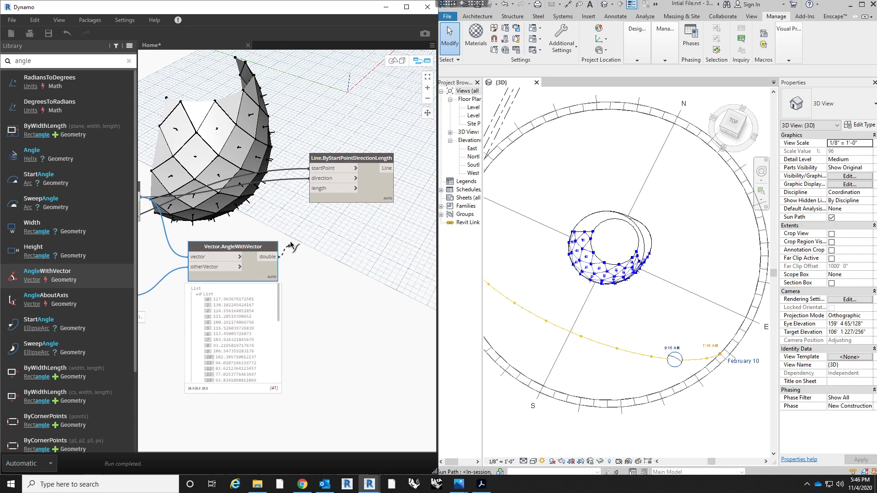
{"action": "left_click", "coordinate": [320, 188]}
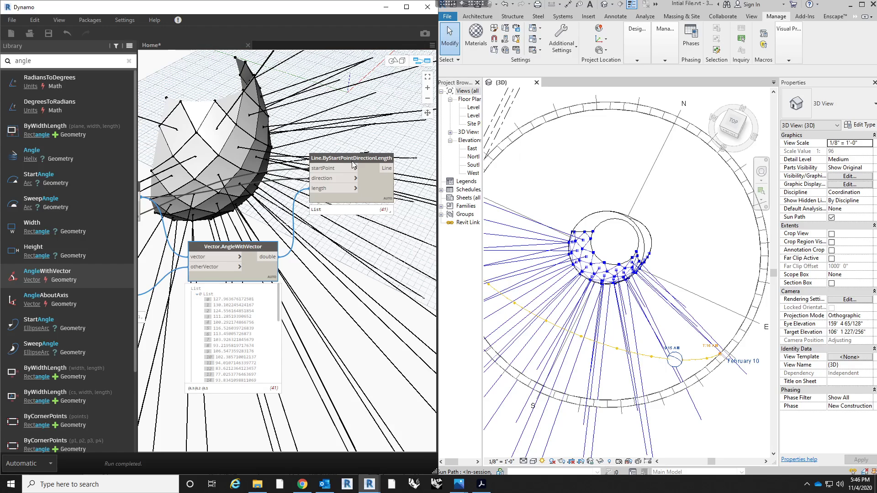
{"action": "left_click_drag", "start_coordinate": [353, 162], "coordinate": [369, 160]}
- Switch to Revit, orient the 3D view to the top, and move the sun west along its path and back to due south
{"action": "left_click", "coordinate": [660, 193]}
{"action": "scroll", "coordinate": [689, 184], "scroll_direction": "down", "scroll_amount": 2}
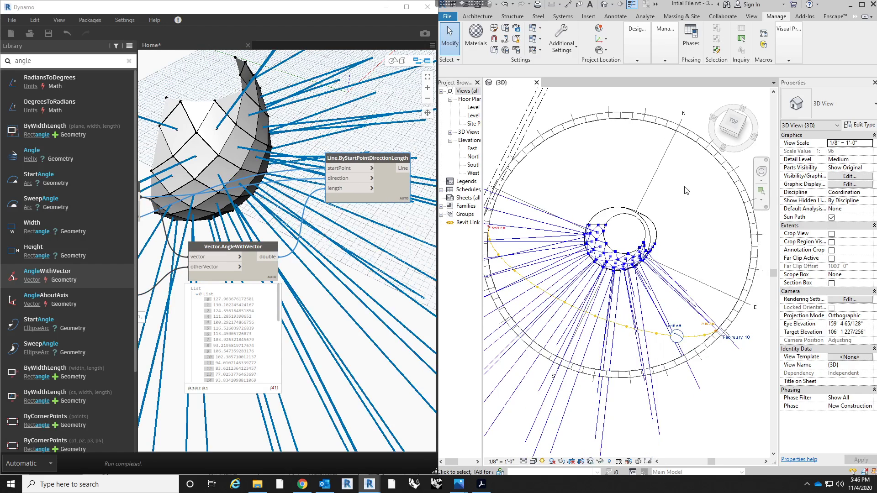
{"action": "left_click", "coordinate": [735, 126]}
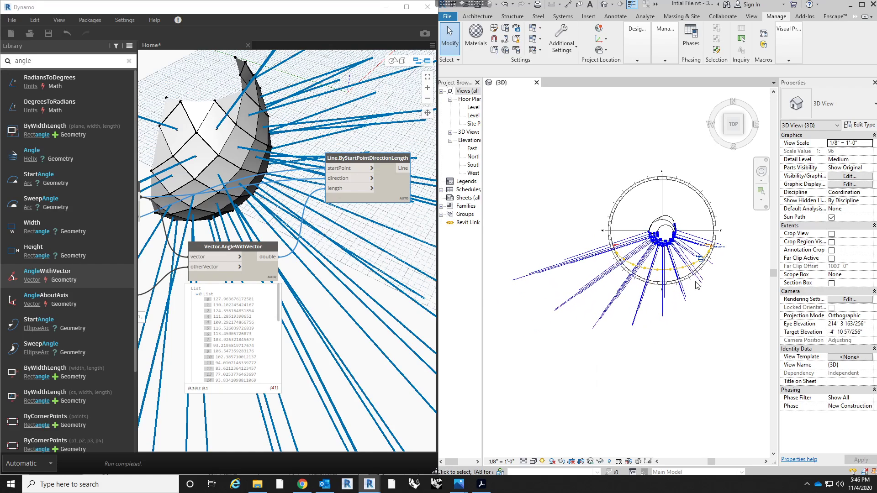
{"action": "scroll", "coordinate": [682, 299], "scroll_direction": "up", "scroll_amount": 2}
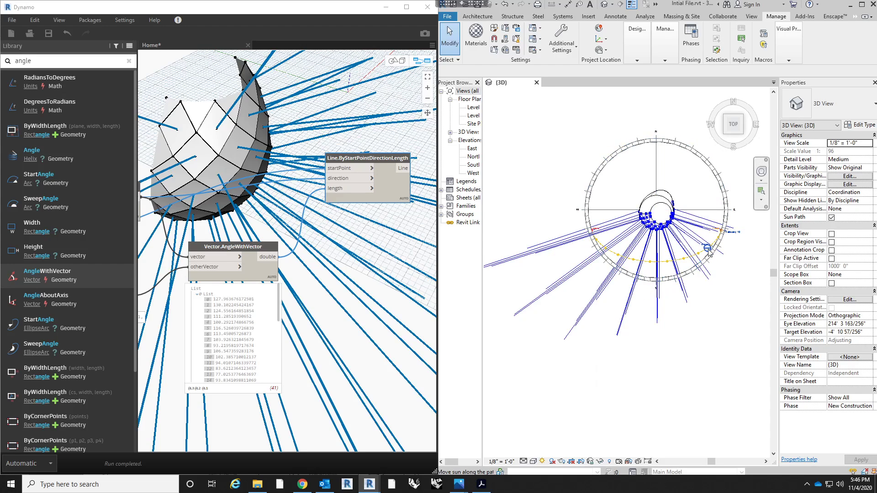
{"action": "left_click", "coordinate": [684, 261]}
{"action": "left_click_drag", "start_coordinate": [683, 261], "coordinate": [625, 258]}
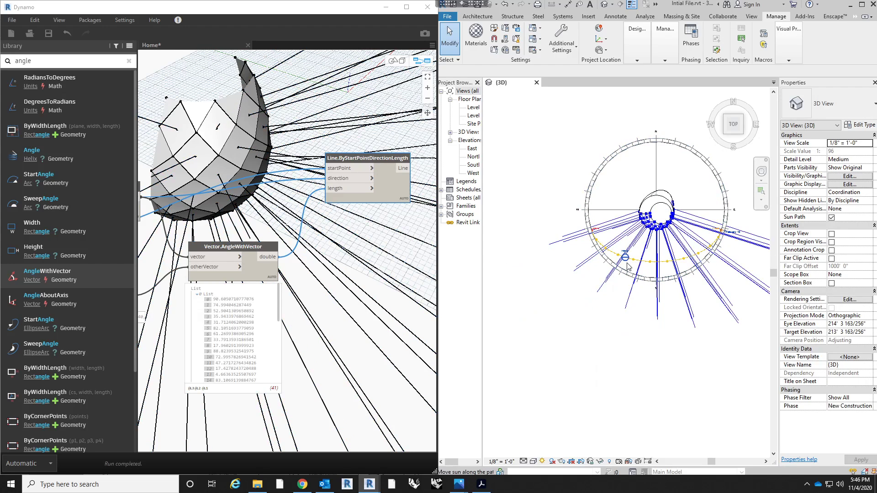
{"action": "mouse_move", "coordinate": [625, 258]}
{"action": "left_mouse_down"}
{"action": "mouse_move", "coordinate": [598, 242]}
{"action": "mouse_move", "coordinate": [665, 262]}
{"action": "left_mouse_up"}
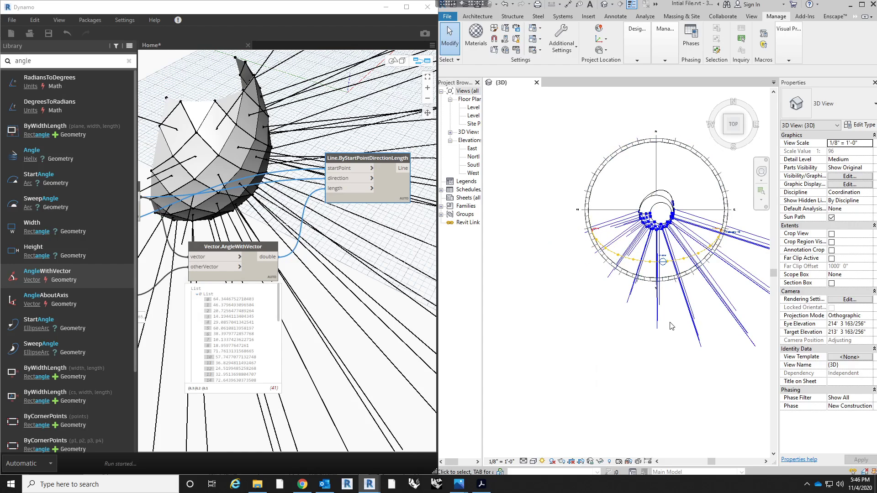
- Orbit the Revit view to an angled front view and move the sun eastward along its path
{"action": "middle_click_drag", "start_coordinate": [667, 299], "coordinate": [630, 195], "text": "shift"}
{"action": "scroll", "coordinate": [664, 176], "scroll_direction": "up", "scroll_amount": 4}
{"action": "middle_click_drag", "start_coordinate": [634, 250], "coordinate": [675, 335], "text": "shift"}
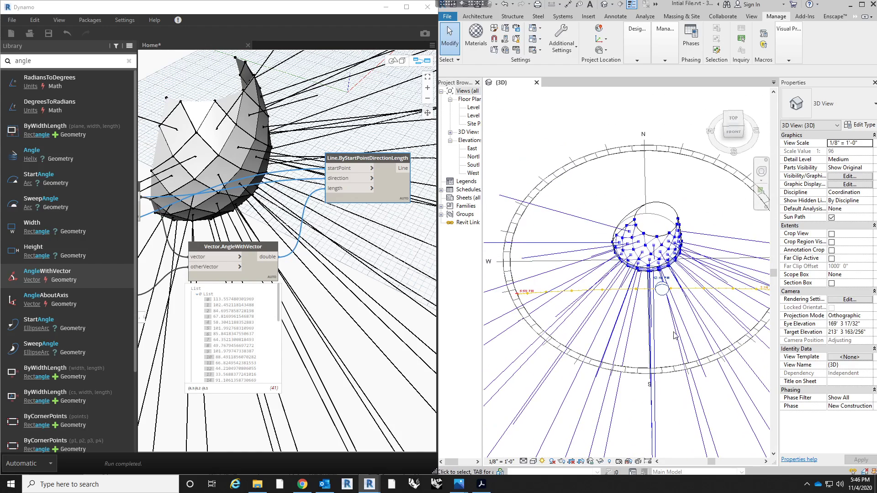
{"action": "left_click_drag", "start_coordinate": [667, 291], "coordinate": [711, 288]}
- Examine how the normal line lengths relate to the sun position in the Revit view, the Dynamo 3D preview and the angle list
{"action": "left_click", "coordinate": [732, 121]}
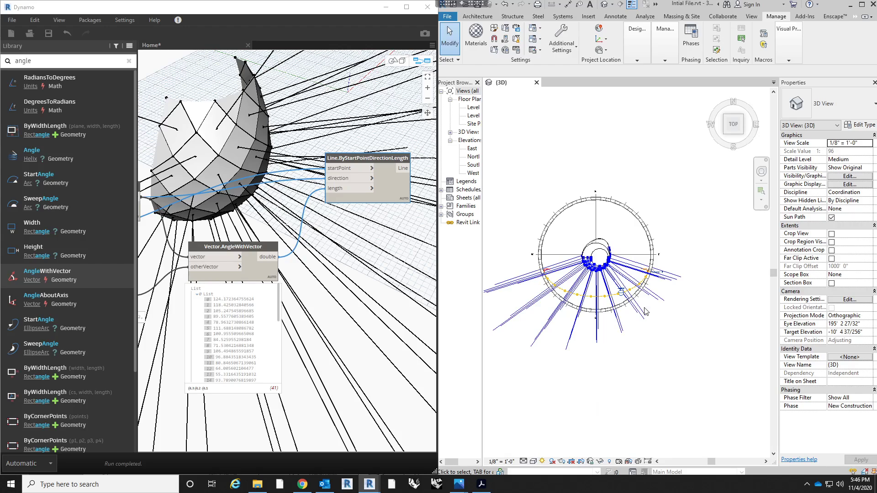
{"action": "scroll", "coordinate": [644, 311], "scroll_direction": "up", "scroll_amount": 2}
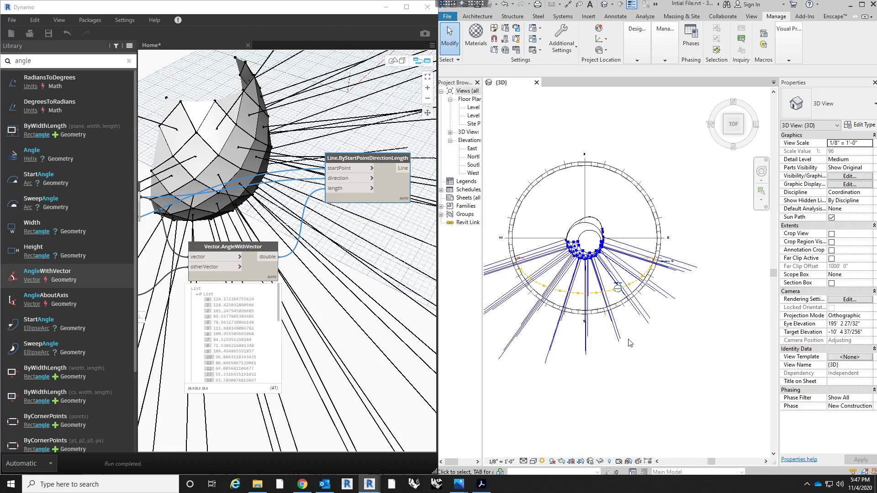
{"action": "middle_click_drag", "start_coordinate": [631, 342], "coordinate": [424, 96], "text": "shift"}
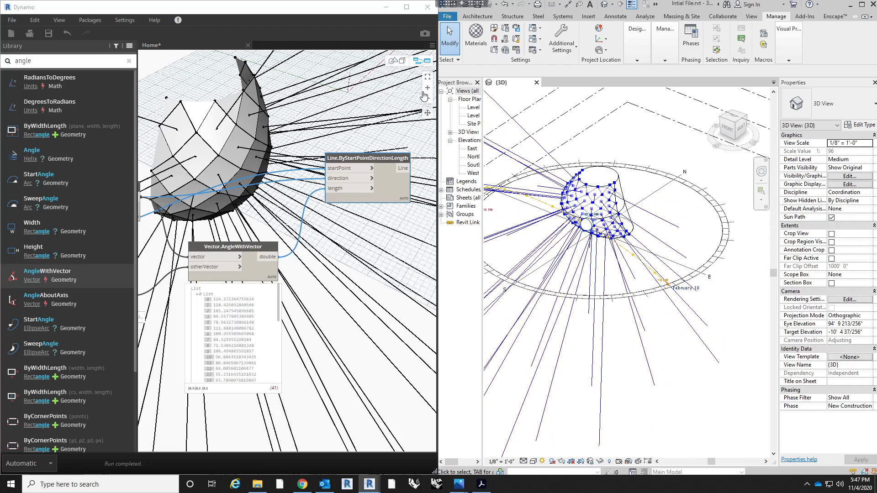
{"action": "left_click", "coordinate": [393, 60]}
{"action": "scroll", "coordinate": [375, 285], "scroll_direction": "down", "scroll_amount": 5}
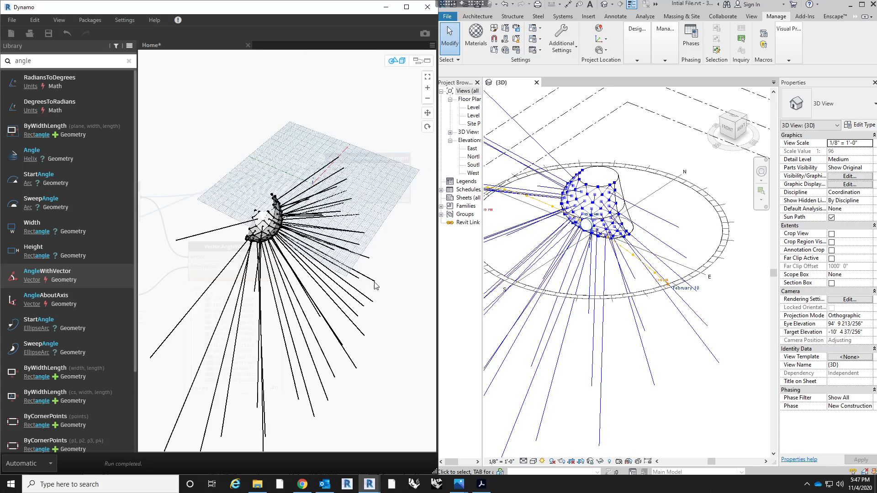
{"action": "right_click_drag", "start_coordinate": [375, 286], "coordinate": [368, 152]}
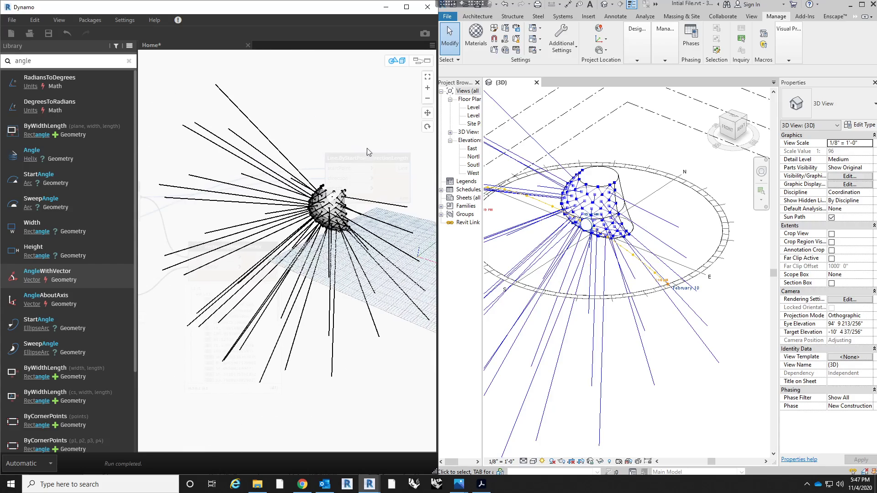
{"action": "left_click", "coordinate": [422, 60]}
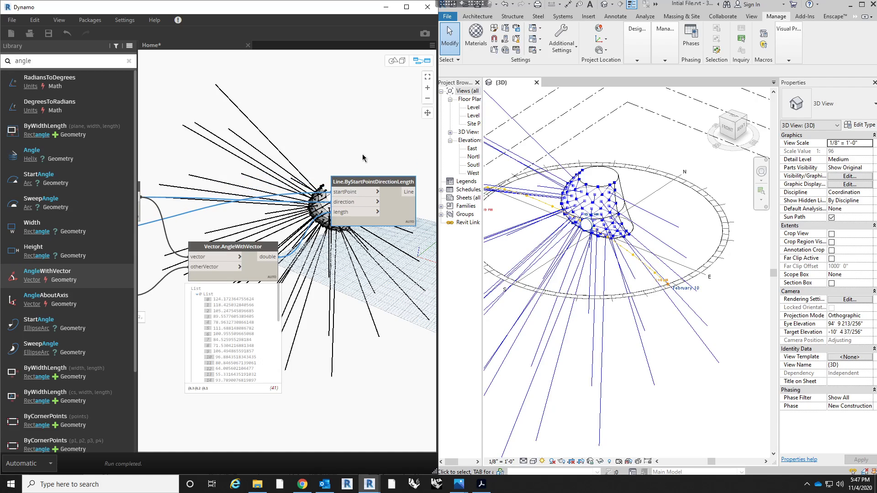
{"action": "middle_click_drag", "start_coordinate": [361, 154], "coordinate": [325, 163]}
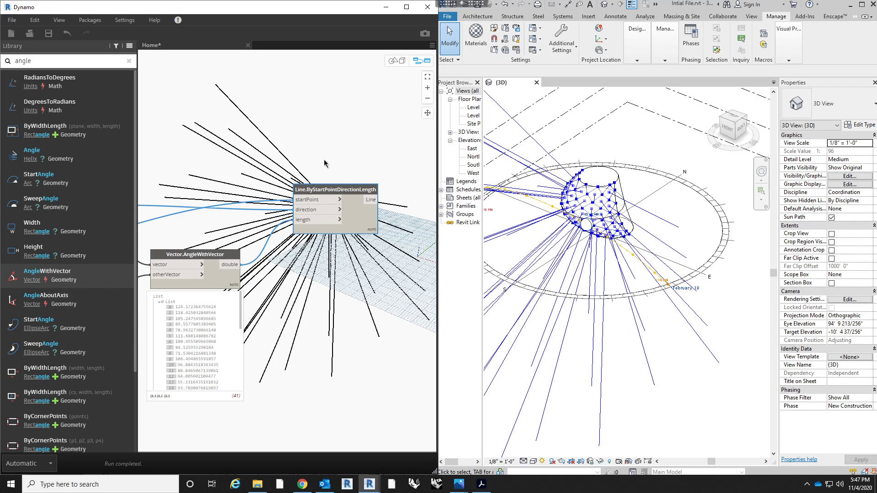
{"action": "middle_click_drag", "start_coordinate": [262, 313], "coordinate": [309, 283]}
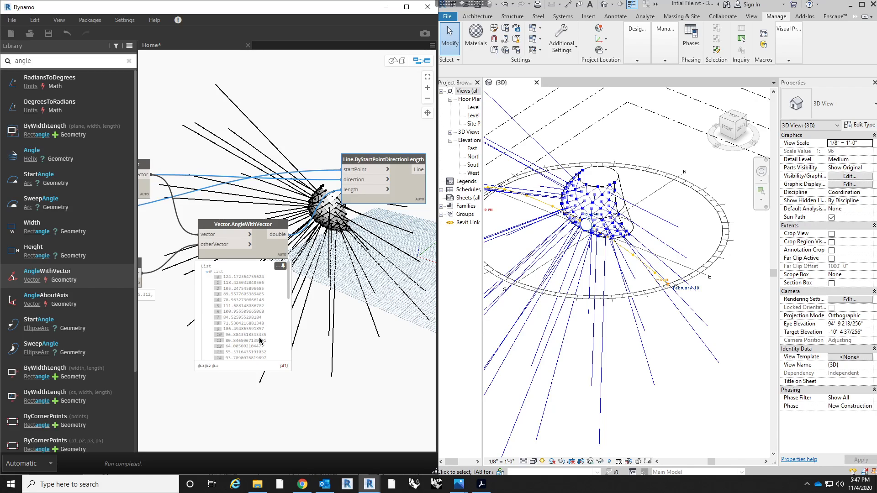
- Save the Dynamo graph as In Class
{"action": "left_click", "coordinate": [13, 19]}
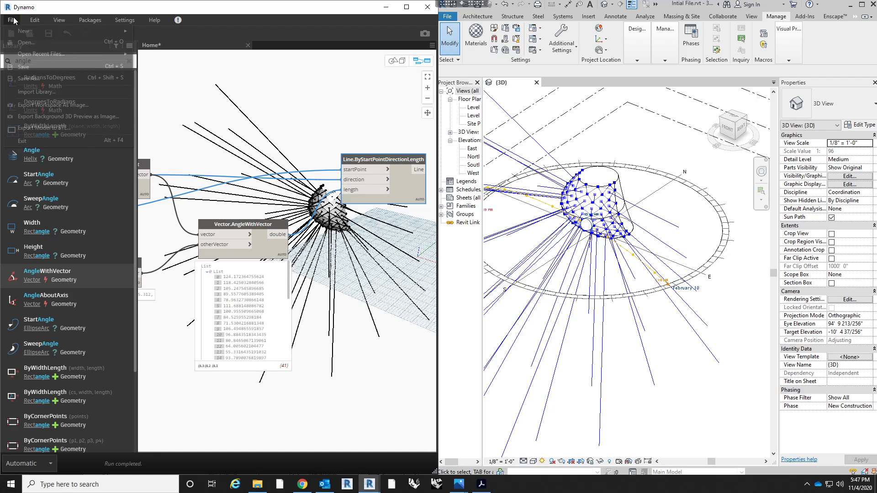
{"action": "left_click", "coordinate": [28, 65]}
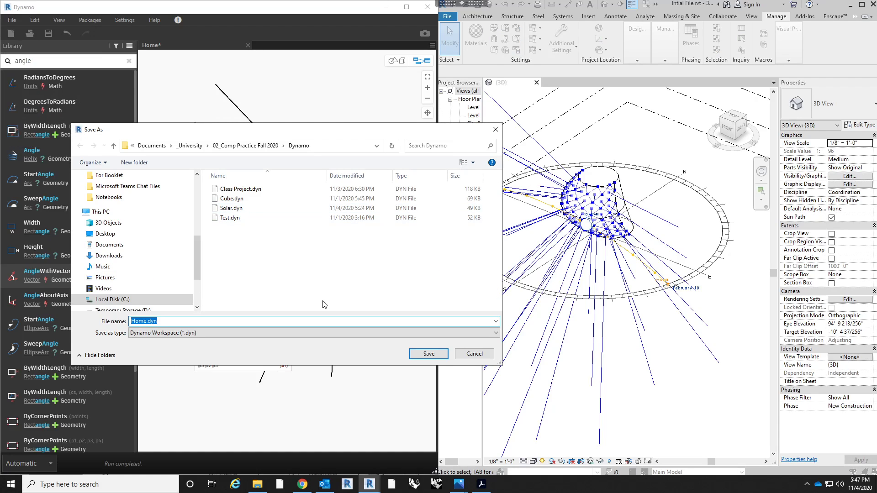
{"action": "type", "text": "In Class"}
{"action": "key", "text": "Return"}
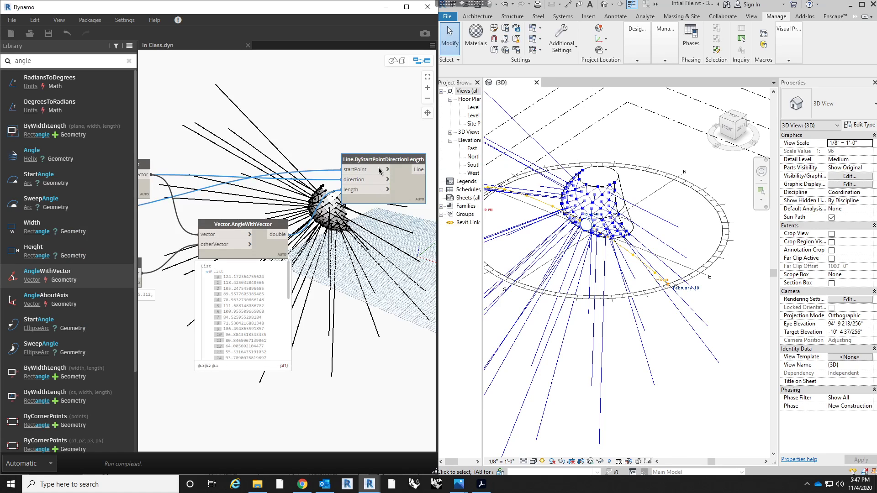
- Close Dynamo and save the project in the maximized Revit window
{"action": "left_click", "coordinate": [427, 7]}
{"action": "left_click", "coordinate": [862, 4]}
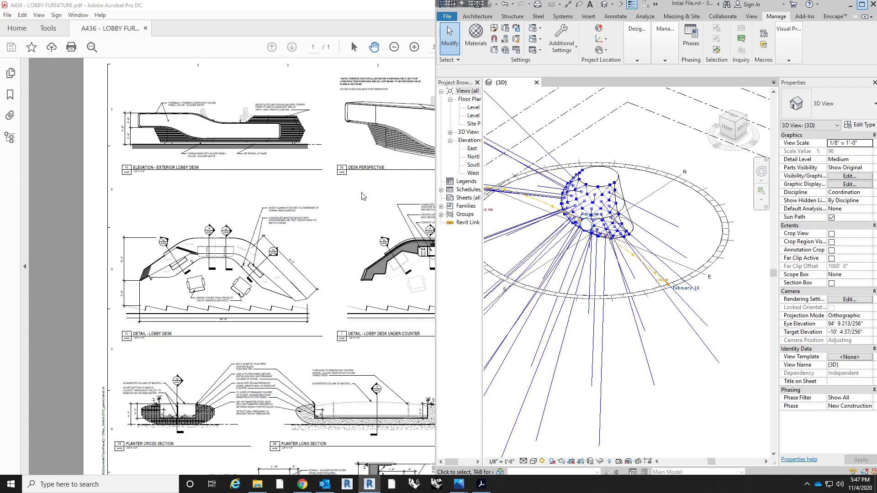
{"action": "middle_click_drag", "start_coordinate": [459, 269], "coordinate": [522, 299]}
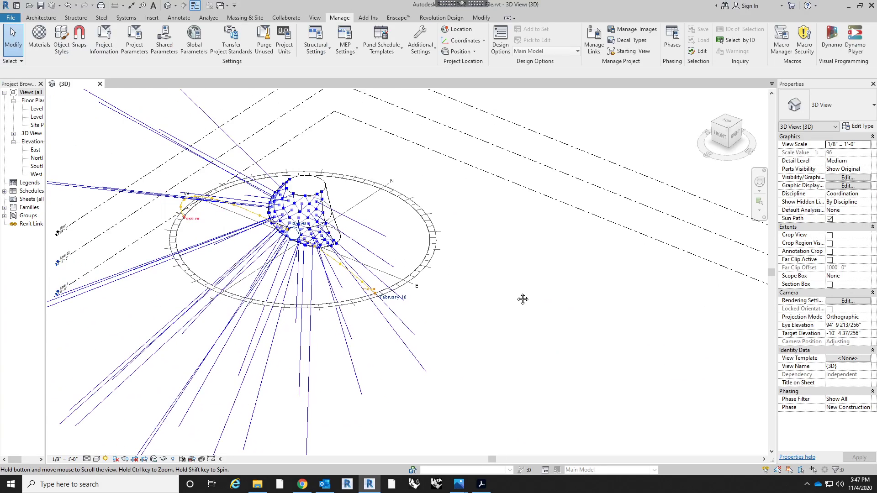
{"action": "left_click", "coordinate": [41, 6]}
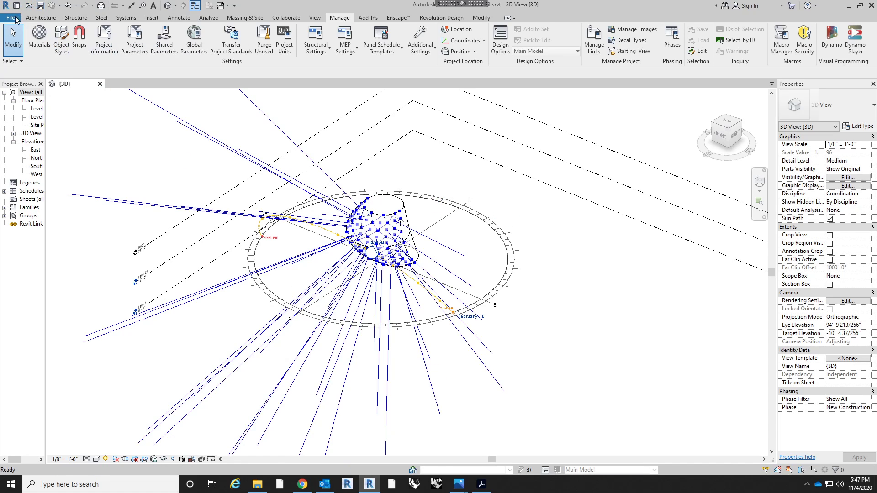
- Create a new Revit family from the Curtain Panel Pattern Based.rft template
{"action": "key", "text": "alt+f"}
{"action": "mouse_move", "coordinate": [60, 56]}
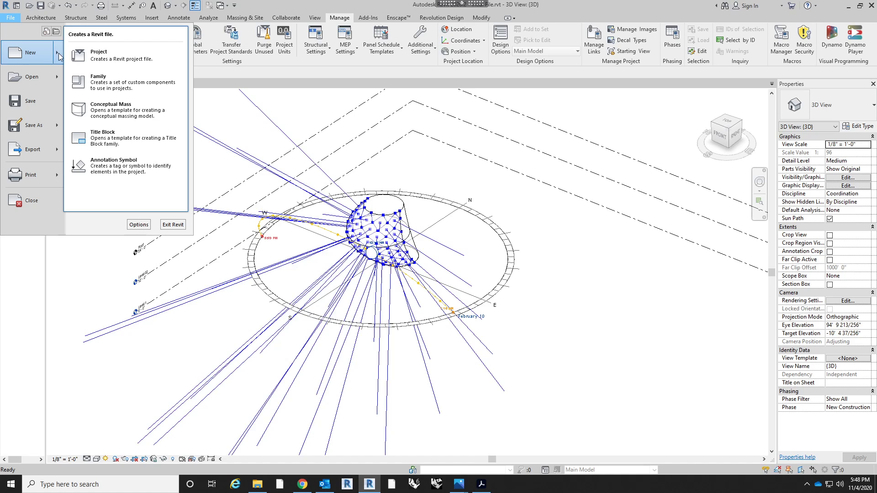
{"action": "left_click", "coordinate": [105, 82]}
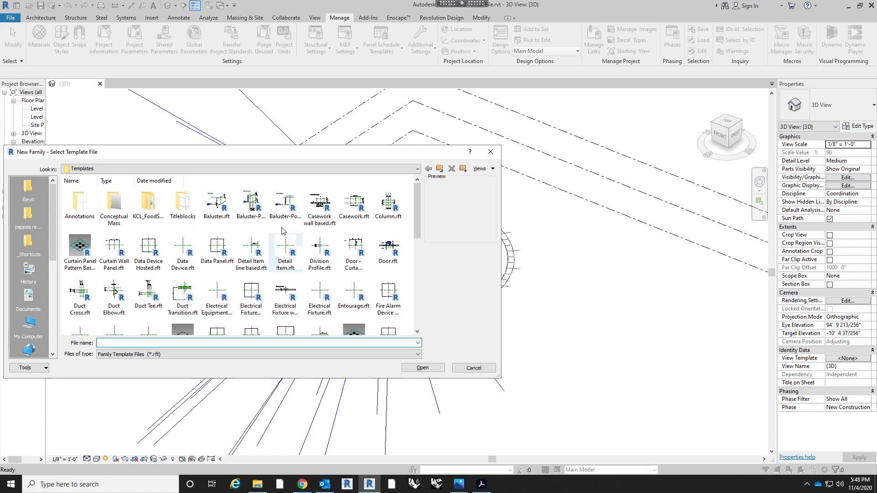
{"action": "right_click", "coordinate": [230, 226]}
{"action": "left_click", "coordinate": [93, 249]}
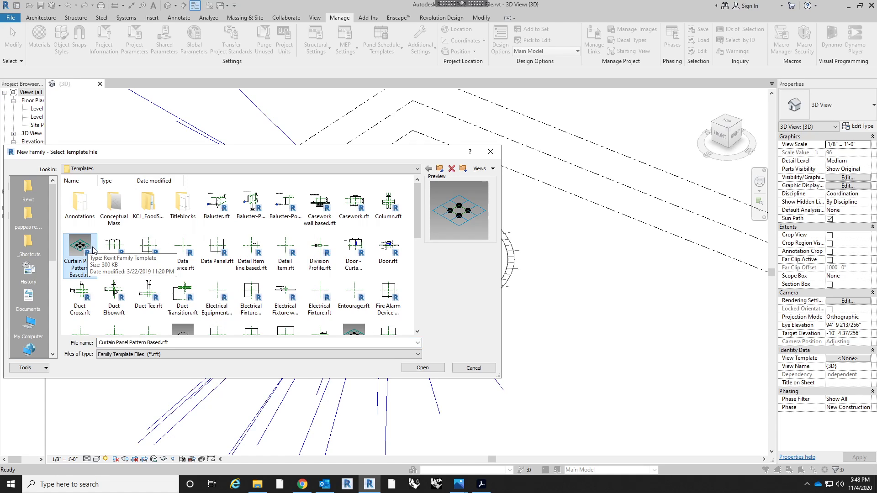
{"action": "left_click", "coordinate": [434, 368]}
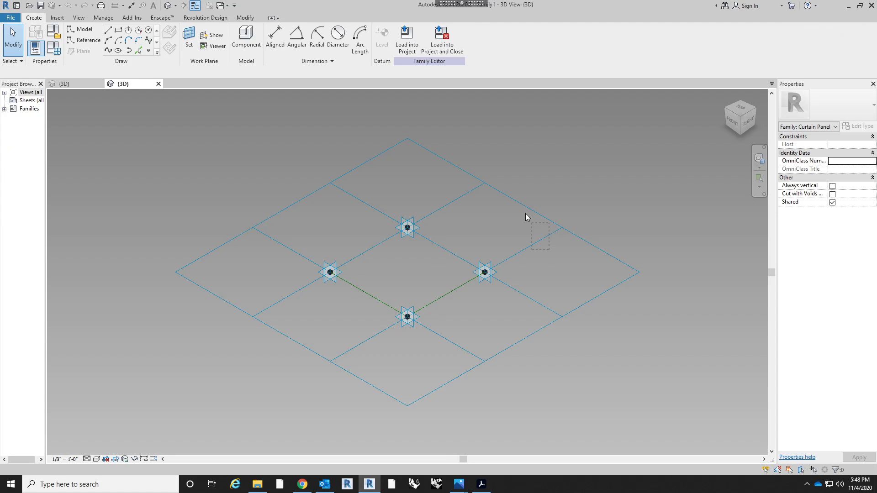
- Change the family's tile pattern grid from Rectangle to Rhomboid
{"action": "left_click", "coordinate": [525, 213]}
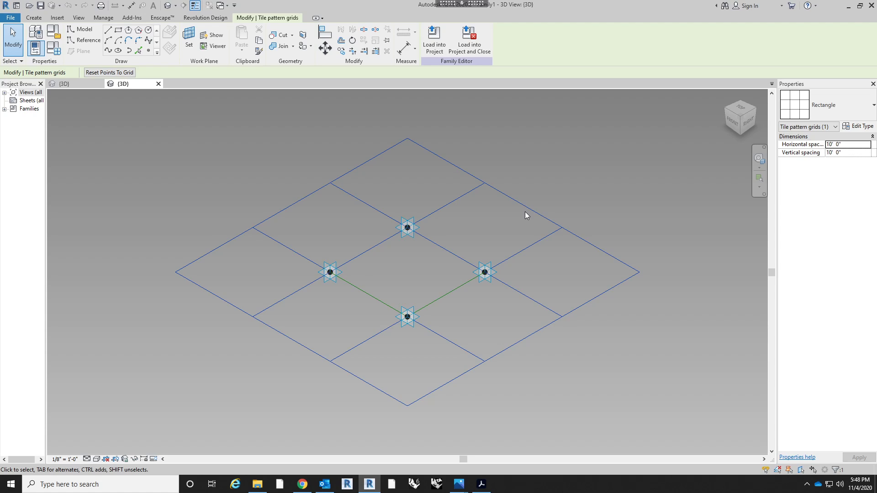
{"action": "left_click", "coordinate": [825, 104]}
{"action": "scroll", "coordinate": [818, 196], "scroll_direction": "down", "scroll_amount": 2}
{"action": "scroll", "coordinate": [818, 196], "scroll_direction": "down", "scroll_amount": 1}
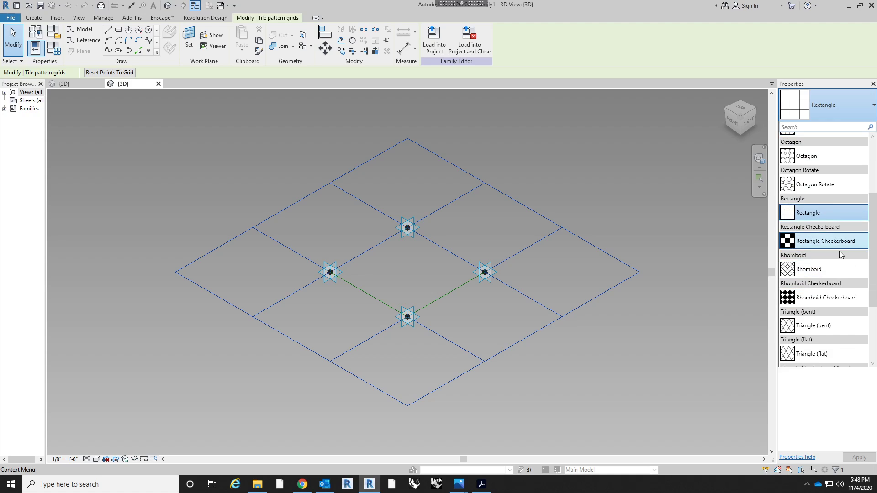
{"action": "left_click", "coordinate": [811, 268]}
{"action": "middle_click_drag", "start_coordinate": [575, 330], "coordinate": [448, 255]}
{"action": "left_click", "coordinate": [664, 349]}
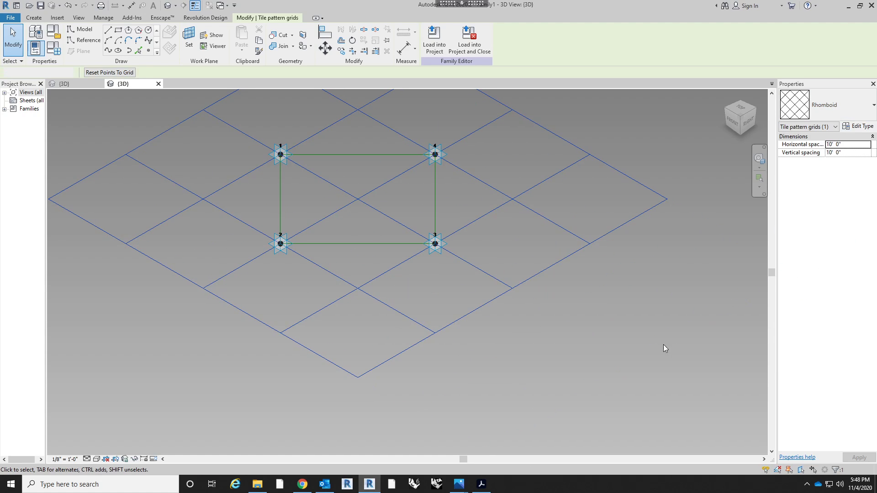
{"action": "middle_click_drag", "start_coordinate": [664, 349], "coordinate": [558, 356], "text": "shift"}
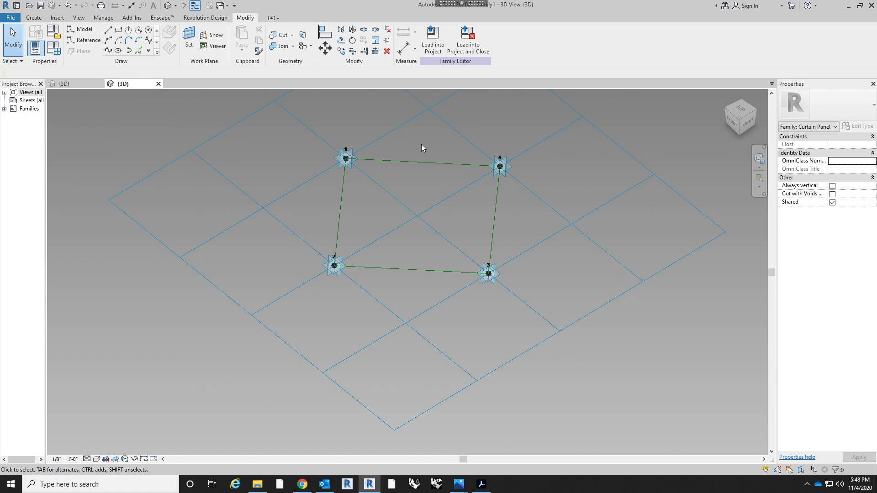
{"action": "middle_click_drag", "start_coordinate": [418, 258], "coordinate": [402, 297]}
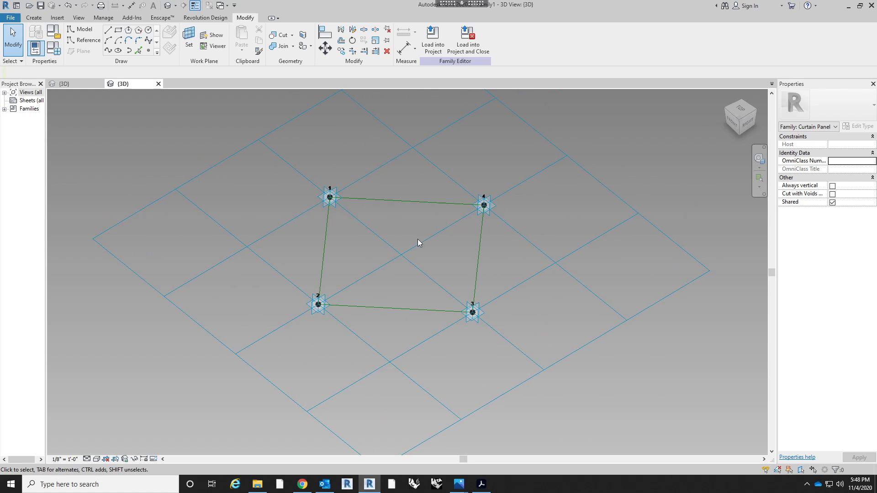
- Place four reference points, two on the reference line between points 2 and 3 and two on the line between 1 and 4
{"action": "left_click", "coordinate": [348, 199]}
{"action": "left_click", "coordinate": [411, 180]}
{"action": "scroll", "coordinate": [408, 178], "scroll_direction": "up", "scroll_amount": 2}
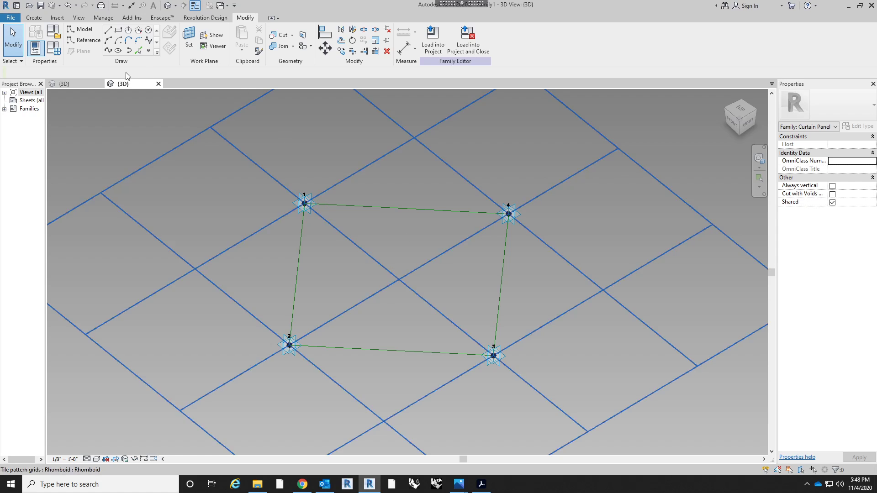
{"action": "left_click", "coordinate": [146, 51]}
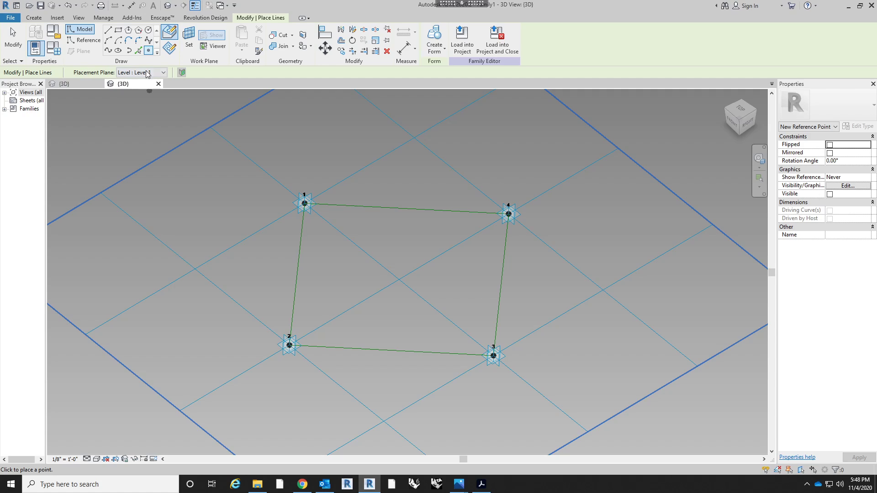
{"action": "left_click", "coordinate": [323, 347]}
{"action": "left_click", "coordinate": [446, 353]}
{"action": "left_click", "coordinate": [463, 212]}
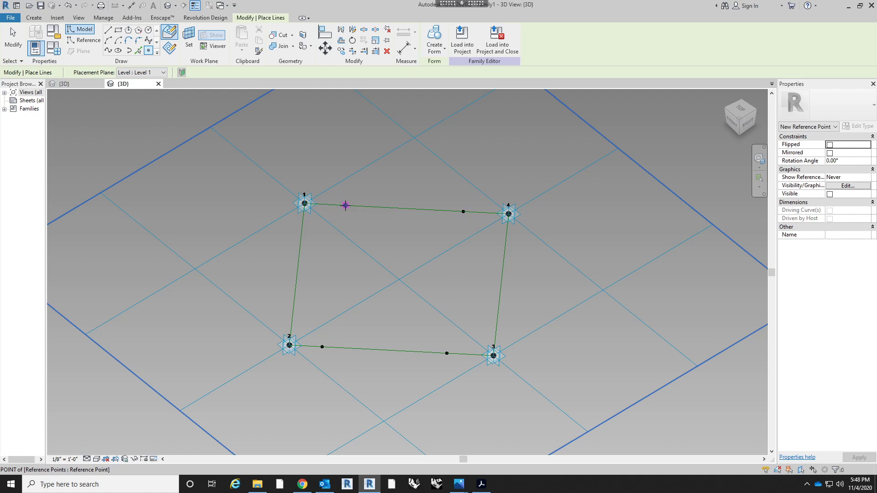
{"action": "key", "text": "Escape"}
{"action": "key", "text": "Escape"}
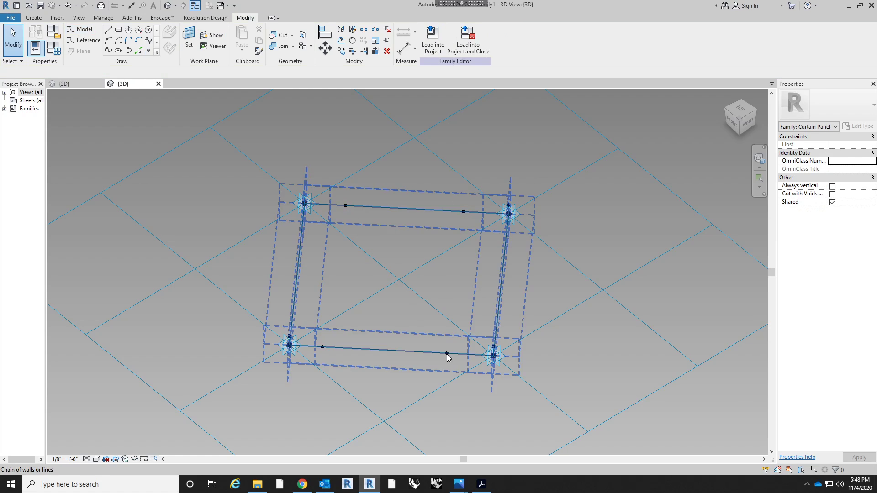
- Open the family parameter association for the Normalized Curve Parameter of the reference point nearest point 3 on the 2–3 line
{"action": "left_click", "coordinate": [447, 354]}
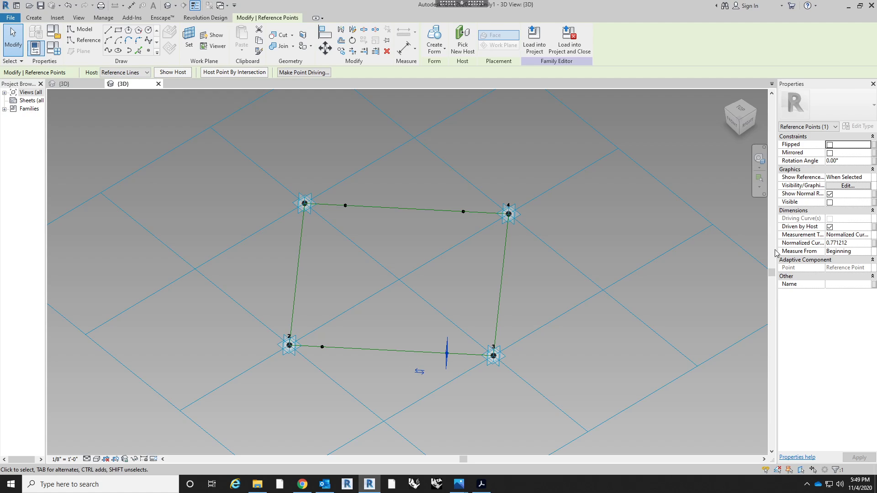
{"action": "left_click", "coordinate": [874, 243]}
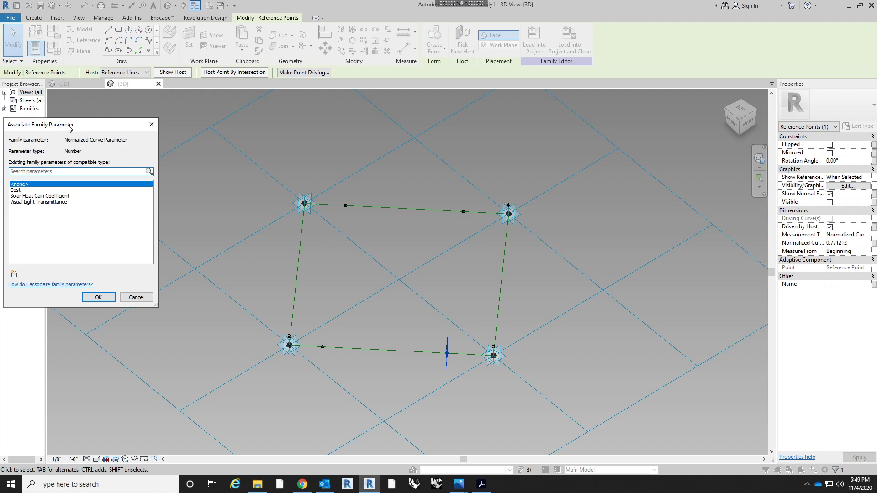
{"action": "left_click_drag", "start_coordinate": [70, 128], "coordinate": [275, 153]}
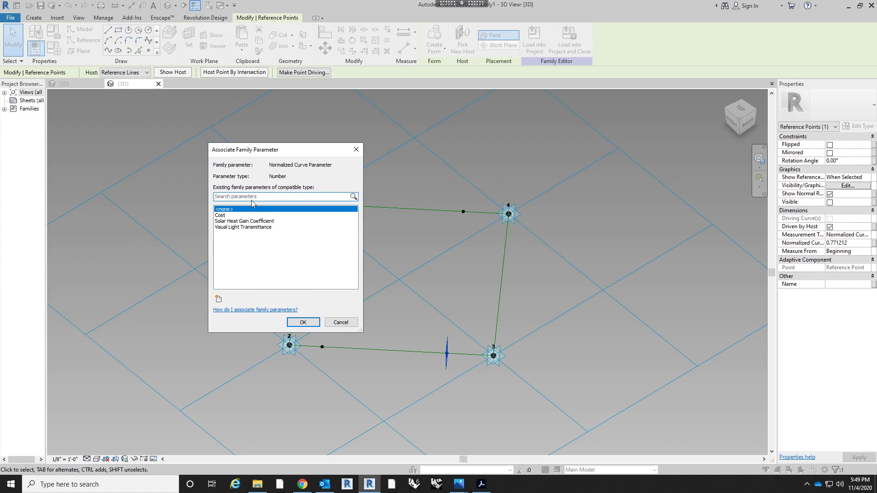
- Create an instance parameter named NCP and associate it with the Normalized Curve Parameter of the reference point near corner 3
{"action": "left_click", "coordinate": [219, 300]}
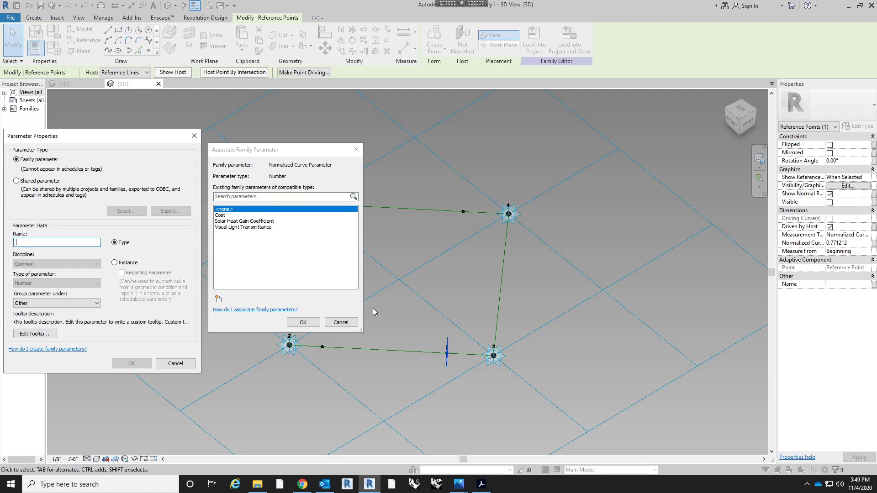
{"action": "left_click", "coordinate": [55, 242]}
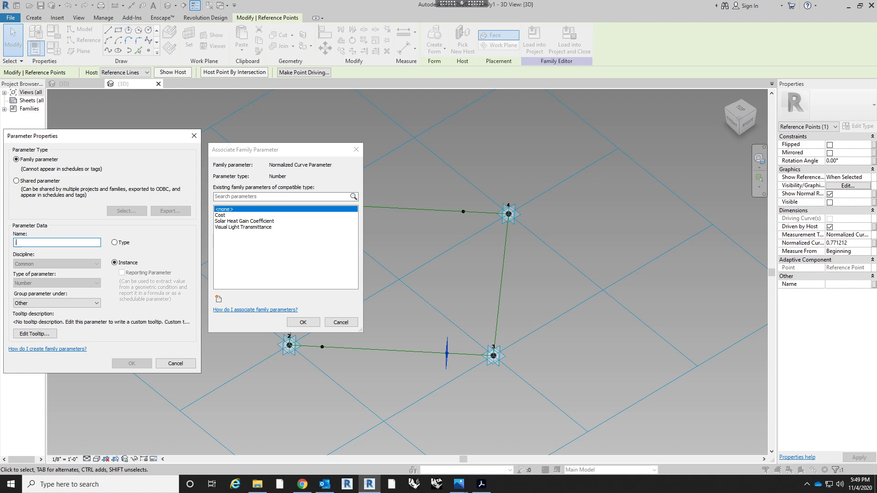
{"action": "type", "text": "NCP"}
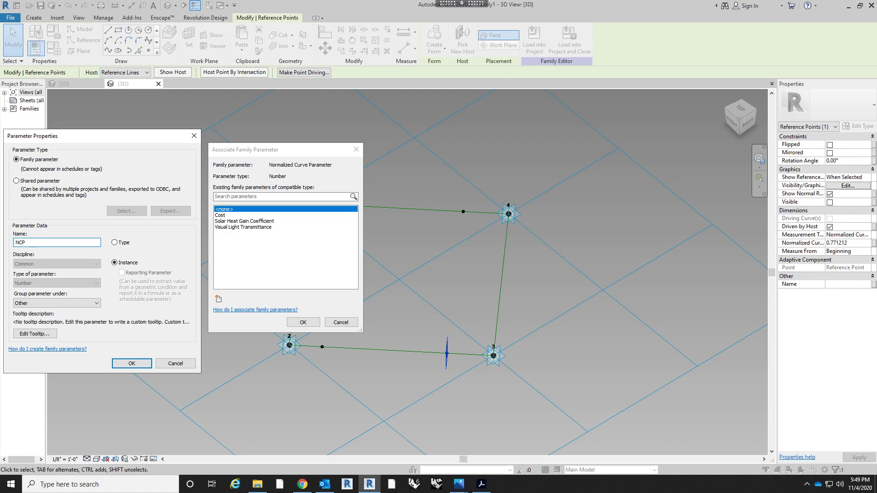
{"action": "left_click", "coordinate": [119, 364]}
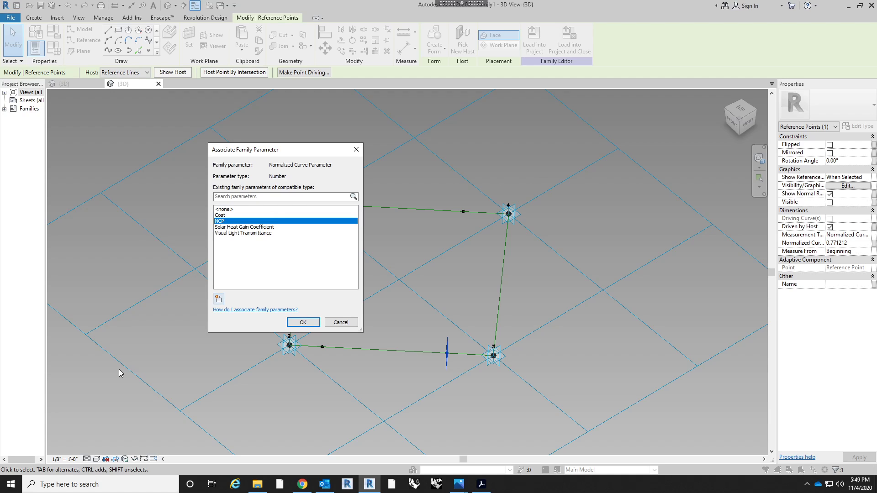
{"action": "left_click", "coordinate": [303, 322]}
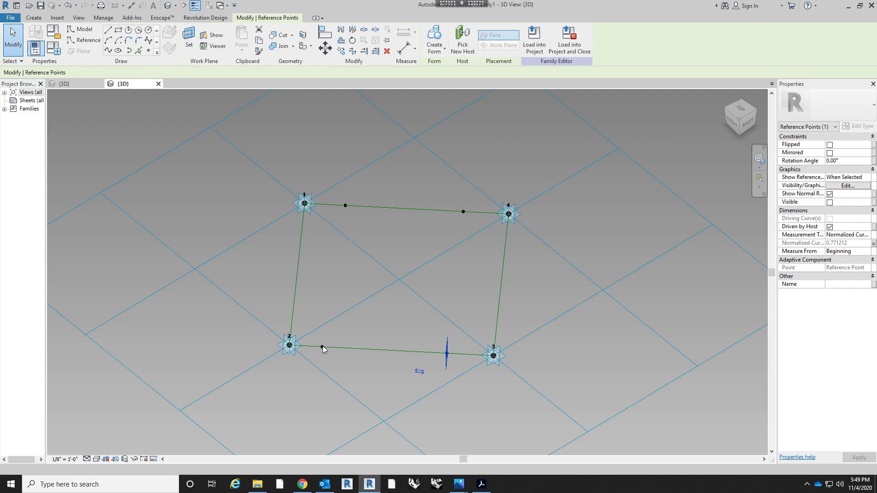
- Create an instance parameter named NCP Low and associate it with the Normalized Curve Parameter of the reference point near corner 2
{"action": "left_click", "coordinate": [874, 244]}
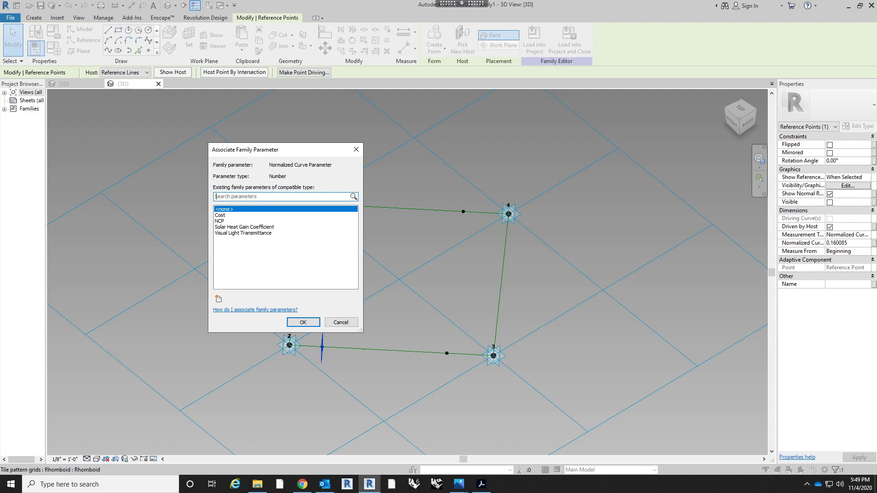
{"action": "left_click", "coordinate": [218, 297]}
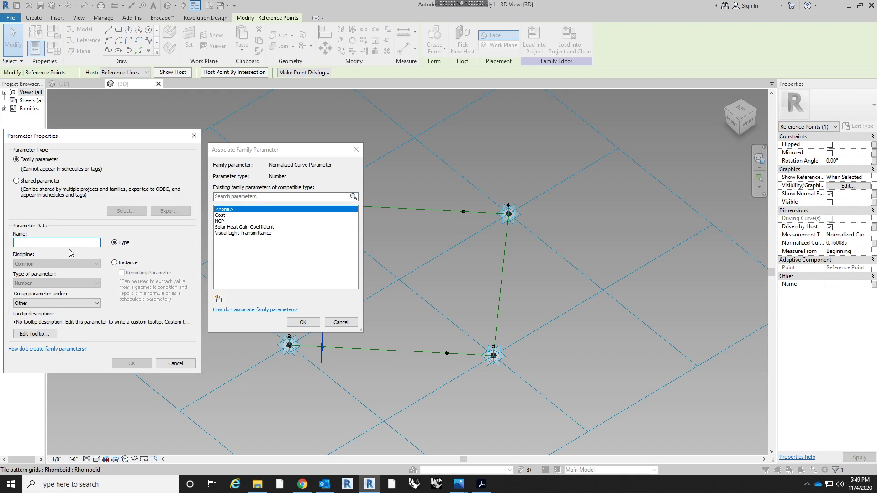
{"action": "type", "text": "NCP Low"}
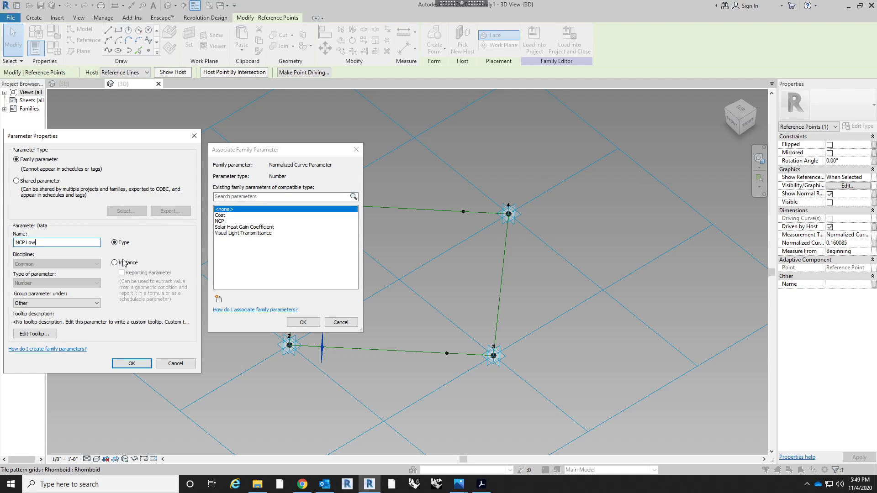
{"action": "left_click", "coordinate": [132, 363]}
{"action": "left_click", "coordinate": [301, 322]}
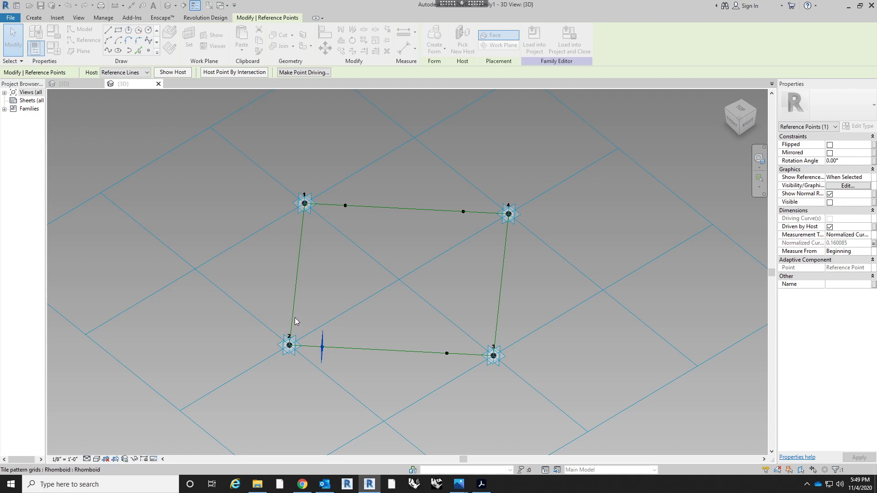
- Associate the Normalized Curve Parameter of the reference point near corner 1 with the NCP parameter
{"action": "left_click", "coordinate": [346, 206]}
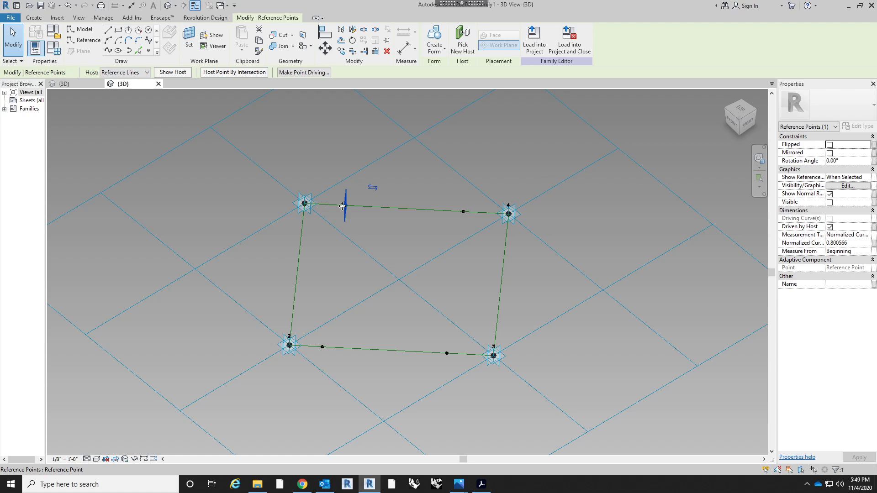
{"action": "left_click", "coordinate": [873, 243]}
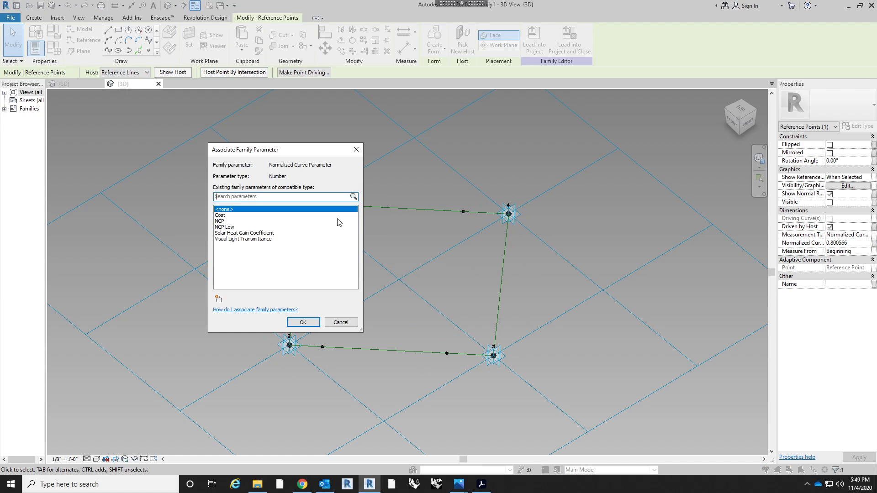
{"action": "left_click", "coordinate": [223, 227]}
{"action": "left_click", "coordinate": [303, 323]}
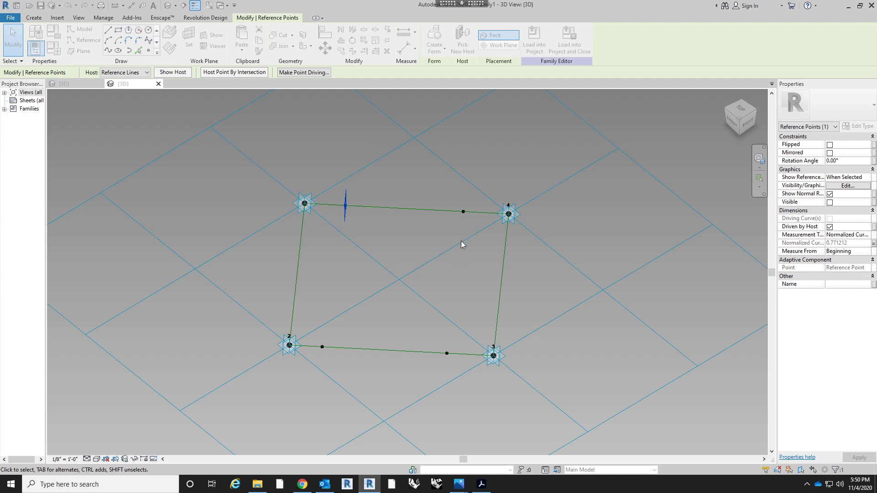
- Associate the Normalized Curve Parameter of the reference point near corner 4 with NCP Low and clear the selection
{"action": "left_click", "coordinate": [464, 213]}
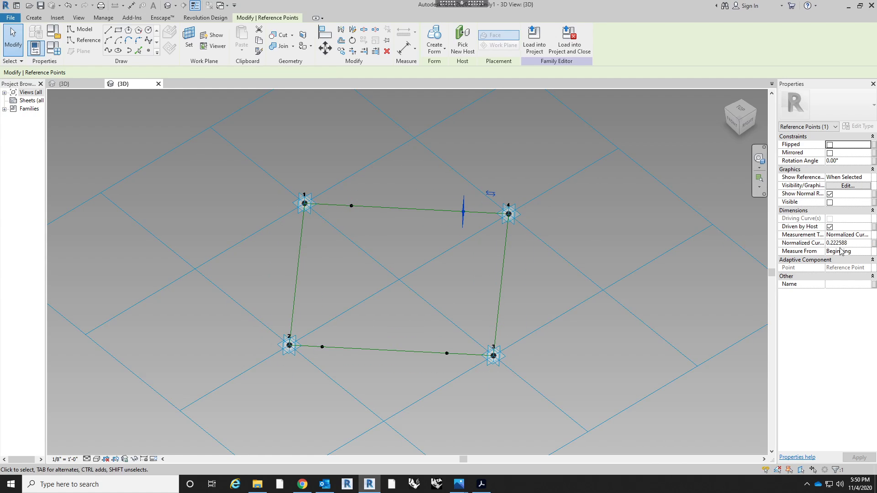
{"action": "left_click", "coordinate": [873, 243]}
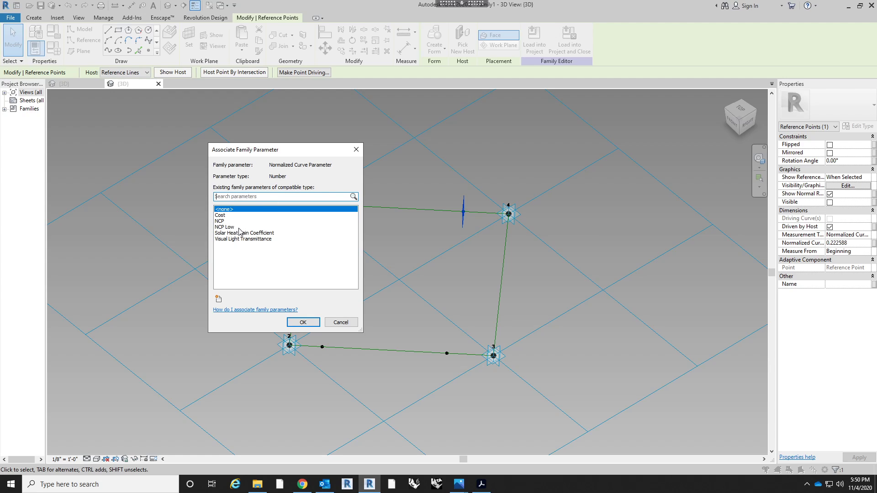
{"action": "left_click", "coordinate": [239, 227]}
{"action": "left_click", "coordinate": [302, 323]}
{"action": "key", "text": "Escape"}
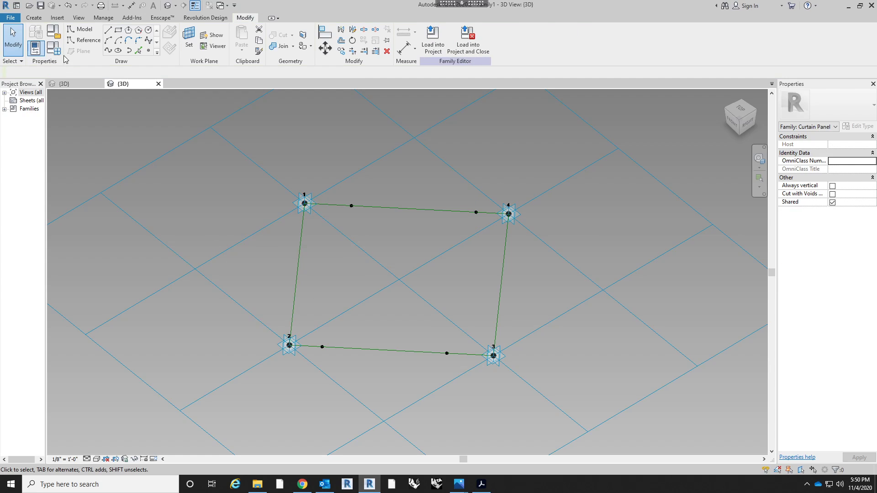
- Set the formula of the NCP Low parameter to 1 - NCP in the Family Types
{"action": "left_click", "coordinate": [57, 49]}
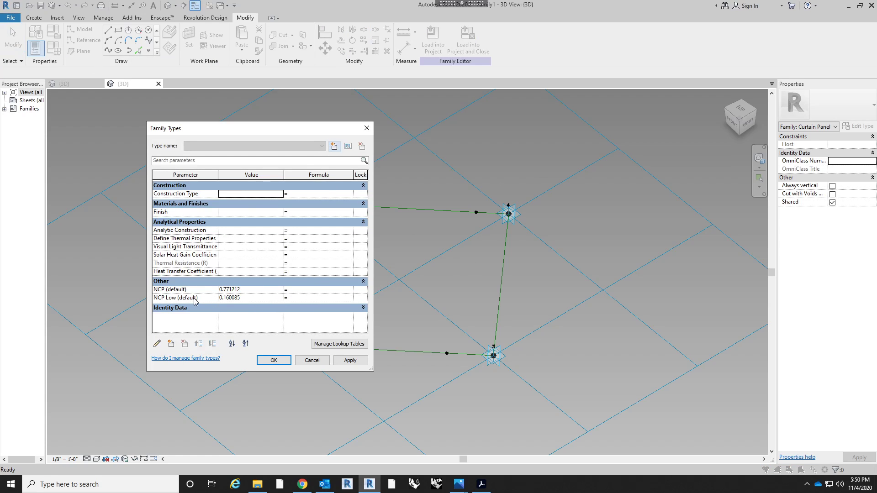
{"action": "left_click", "coordinate": [312, 298]}
{"action": "type", "text": "1-"}
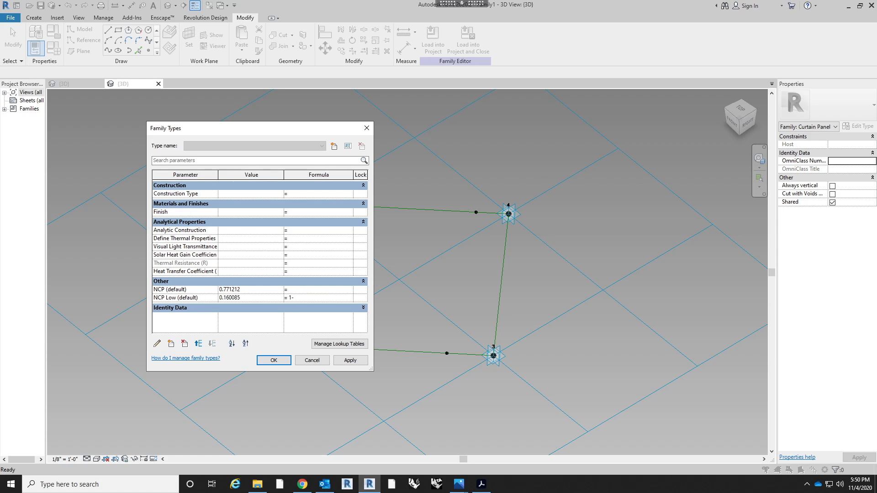
{"action": "type", "text": "NCP LOw"}
{"action": "key", "text": "Return"}
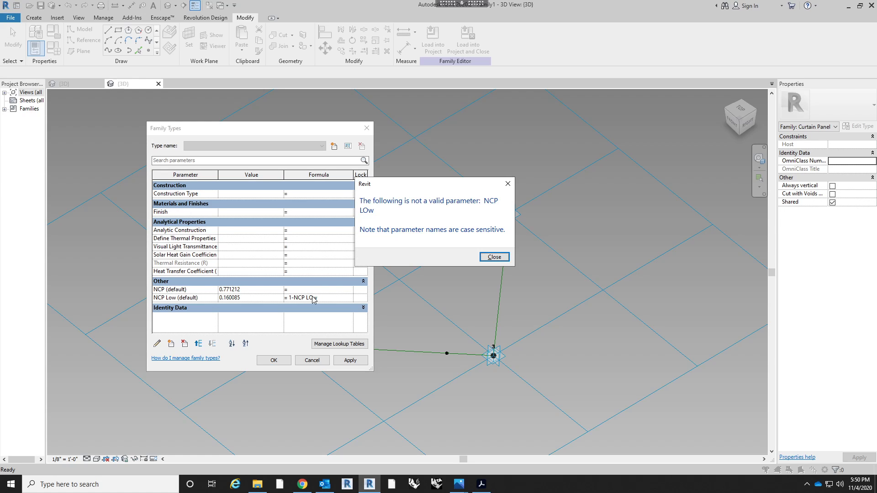
{"action": "left_click", "coordinate": [494, 257]}
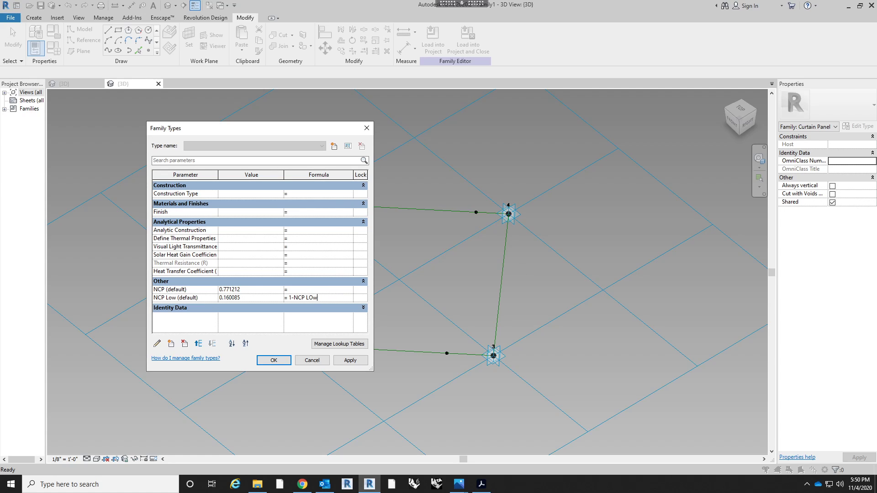
{"action": "key", "text": "shift+Left"}
{"action": "key", "text": "shift+Left"}
{"action": "key", "text": "shift+Left"}
{"action": "key", "text": "BackSpace"}
{"action": "key", "text": "Return"}
- Set the NCP parameter's value to 0.75 and apply it to the family
{"action": "double_click", "coordinate": [253, 290]}
{"action": "type", "text": ".75"}
{"action": "key", "text": "Tab"}
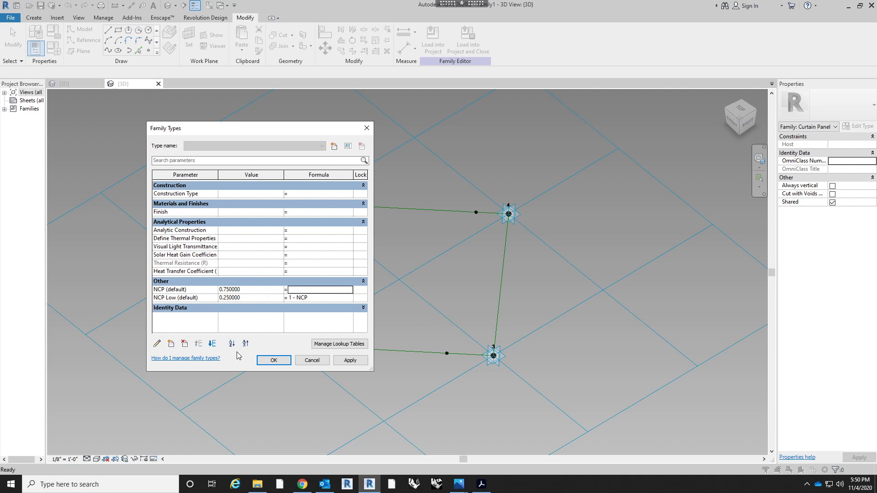
{"action": "left_click", "coordinate": [273, 361]}
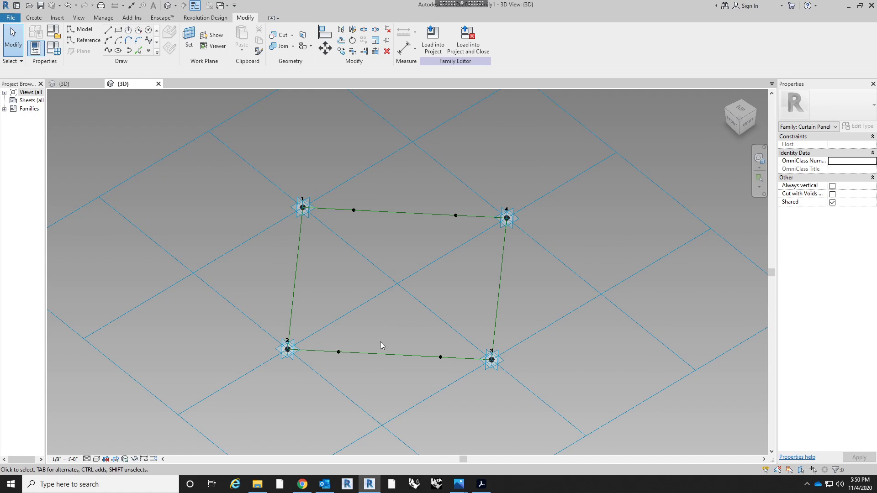
{"action": "left_click", "coordinate": [339, 354]}
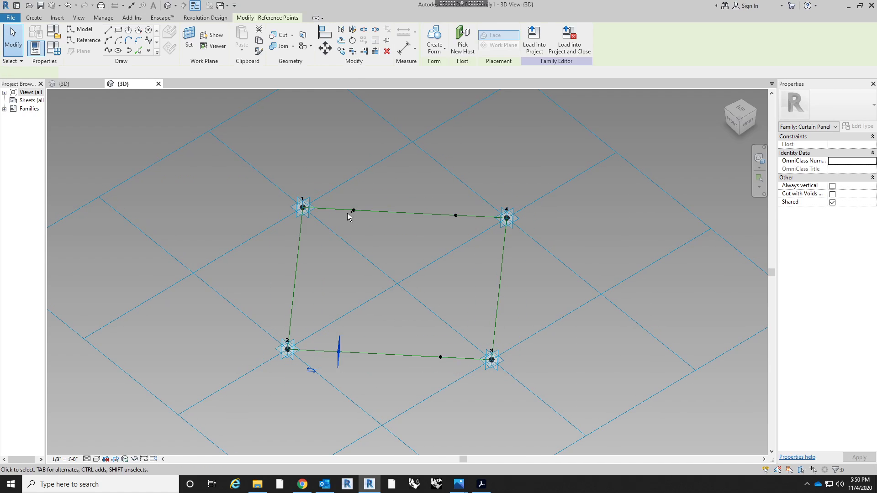
{"action": "left_click", "coordinate": [52, 48]}
{"action": "left_click", "coordinate": [367, 128]}
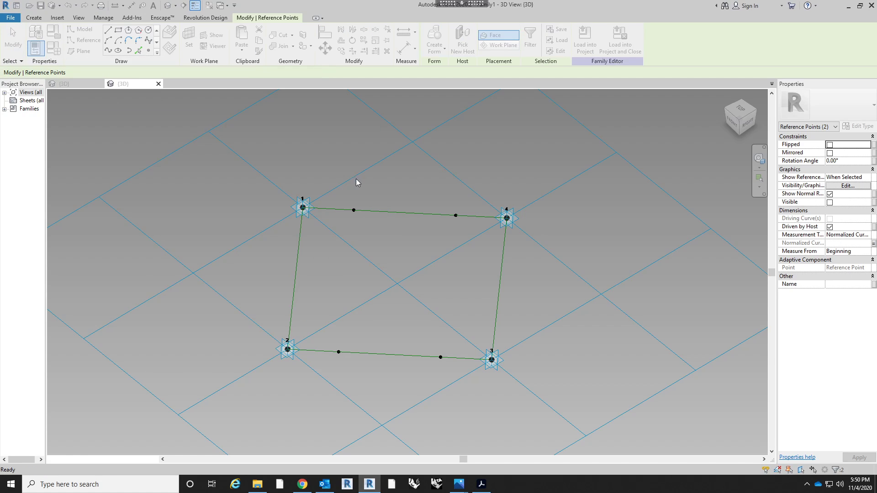
{"action": "left_click", "coordinate": [356, 182]}
- Connect the hosted points near corners 1 and 2 with a spline through points and make it a reference line
{"action": "left_click", "coordinate": [339, 352]}
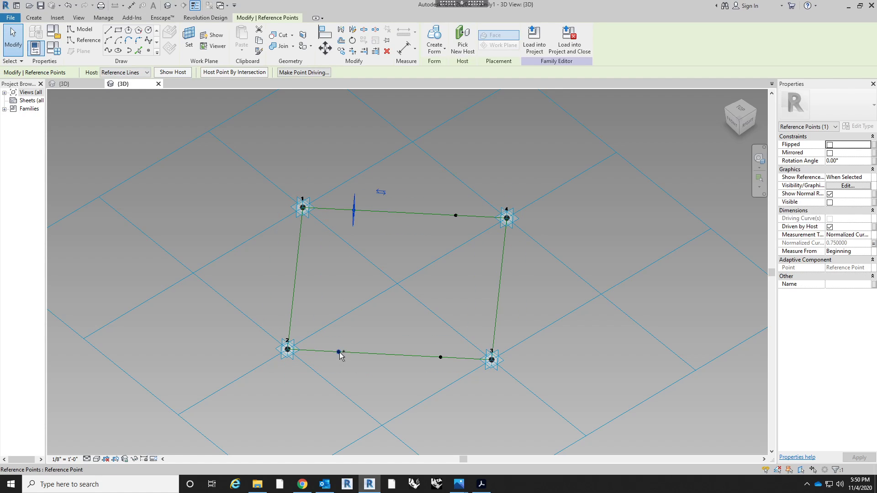
{"action": "left_click", "coordinate": [109, 51]}
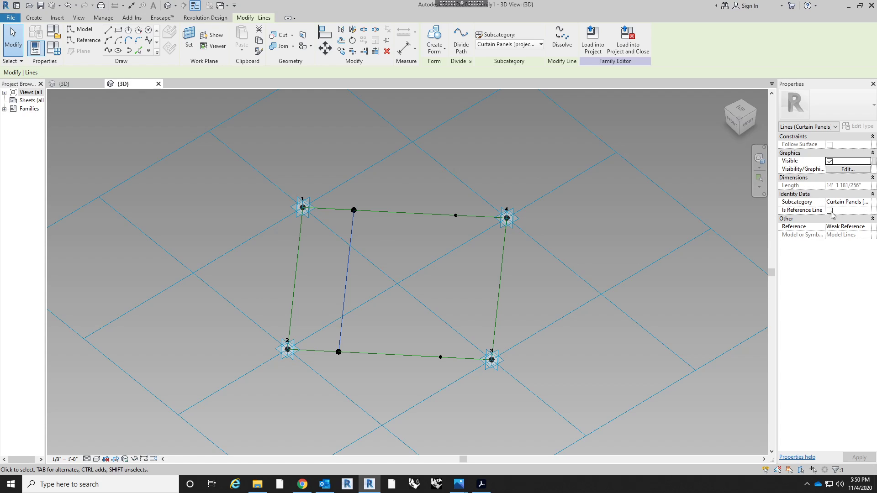
{"action": "left_click", "coordinate": [830, 211]}
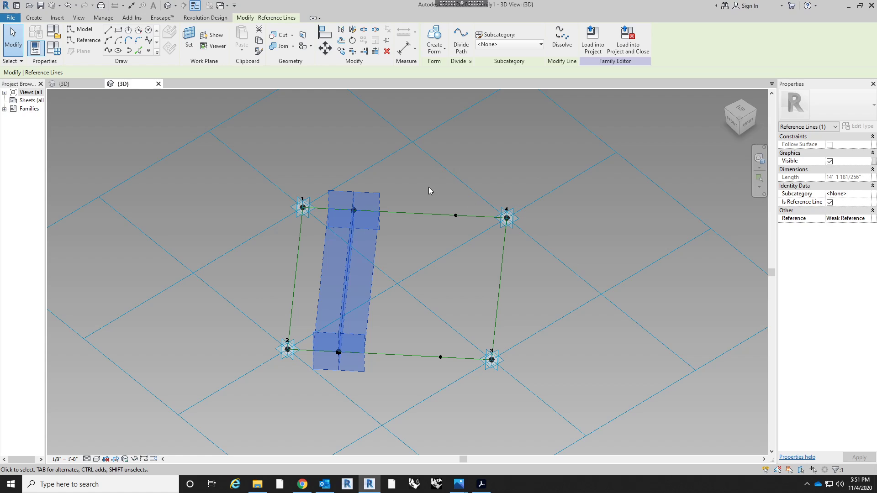
{"action": "left_click", "coordinate": [428, 191]}
- Connect the hosted points near corners 4 and 3 with a spline through points and convert it to a reference line
{"action": "left_click", "coordinate": [456, 216]}
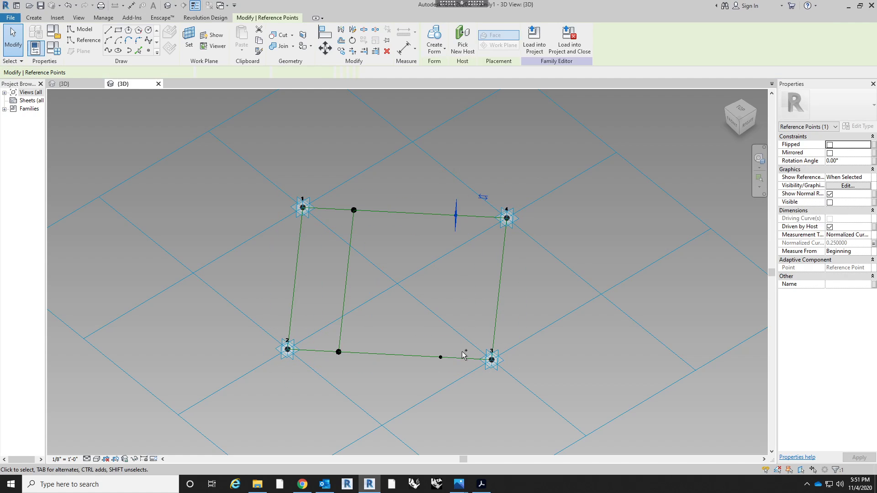
{"action": "left_click", "coordinate": [441, 357], "text": "ctrl"}
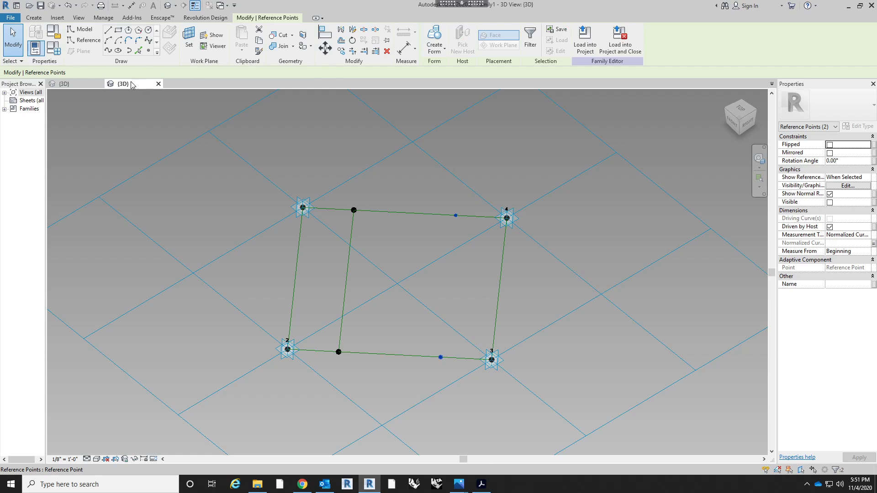
{"action": "left_click", "coordinate": [108, 51]}
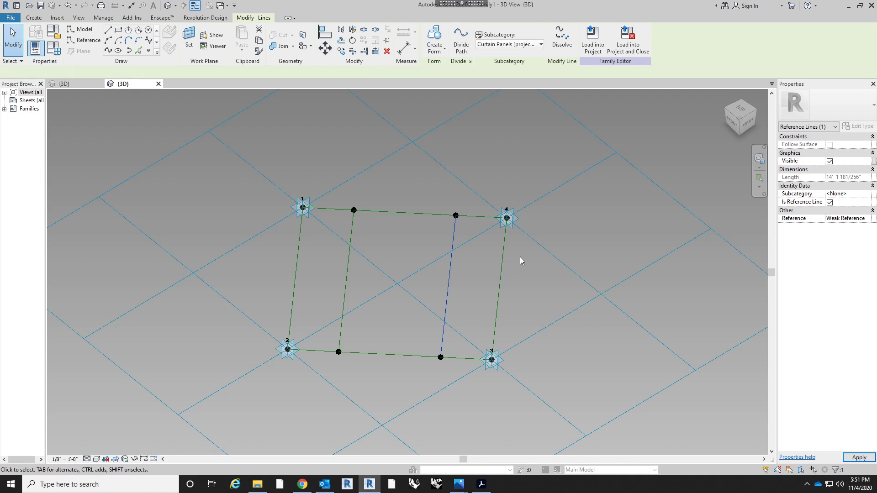
{"action": "left_click", "coordinate": [418, 288]}
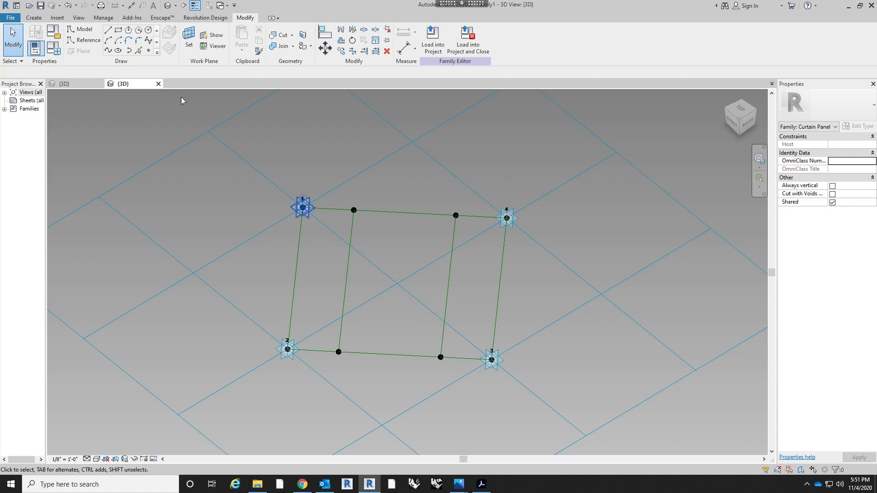
- Place four reference points, two on each of the inner reference lines, near the lines' ends
{"action": "left_click", "coordinate": [148, 51]}
{"action": "middle_click_drag", "start_coordinate": [563, 357], "coordinate": [464, 250], "text": "shift"}
{"action": "left_click", "coordinate": [427, 326]}
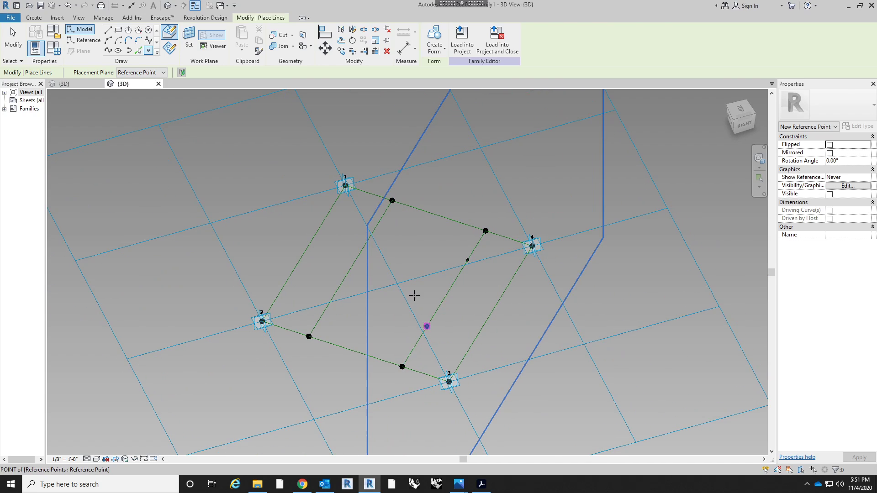
{"action": "left_click", "coordinate": [376, 227]}
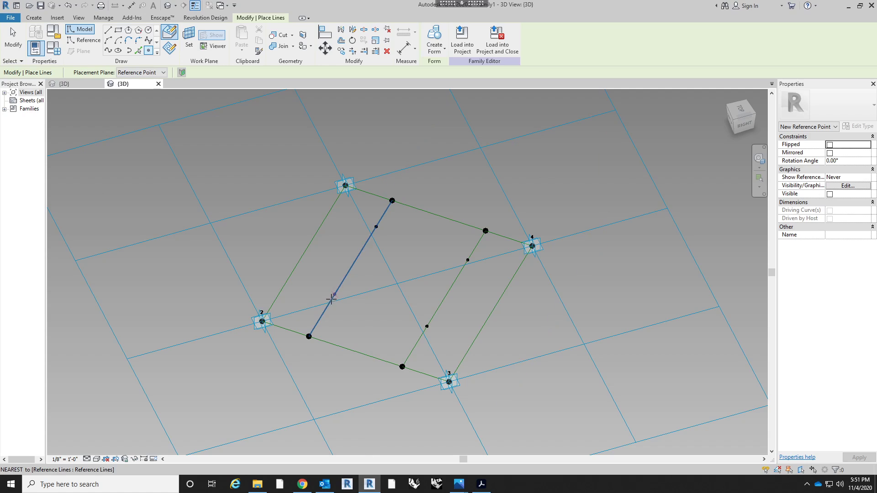
{"action": "left_click", "coordinate": [329, 304]}
{"action": "key", "text": "Escape"}
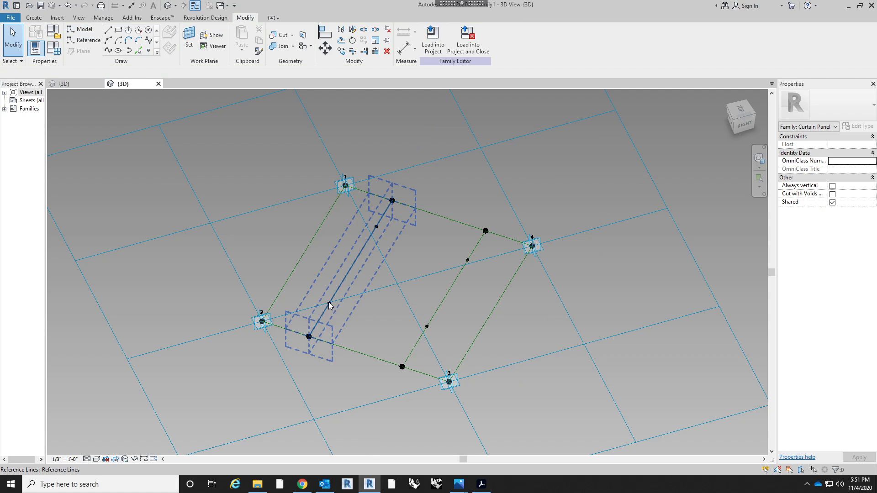
- On the inner line nearest corners 1 and 2, associate the lower point's normalized curve parameter with NCP Low and the upper point's with NCP
{"action": "left_click", "coordinate": [329, 303]}
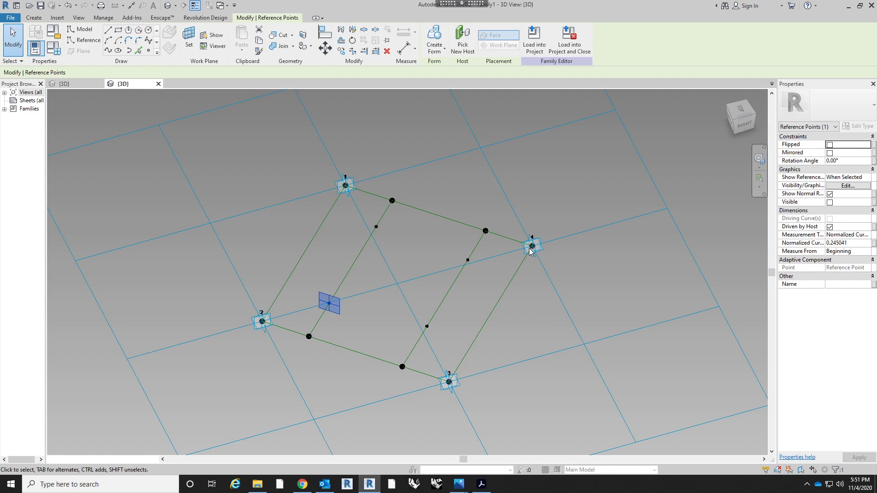
{"action": "left_click", "coordinate": [873, 243]}
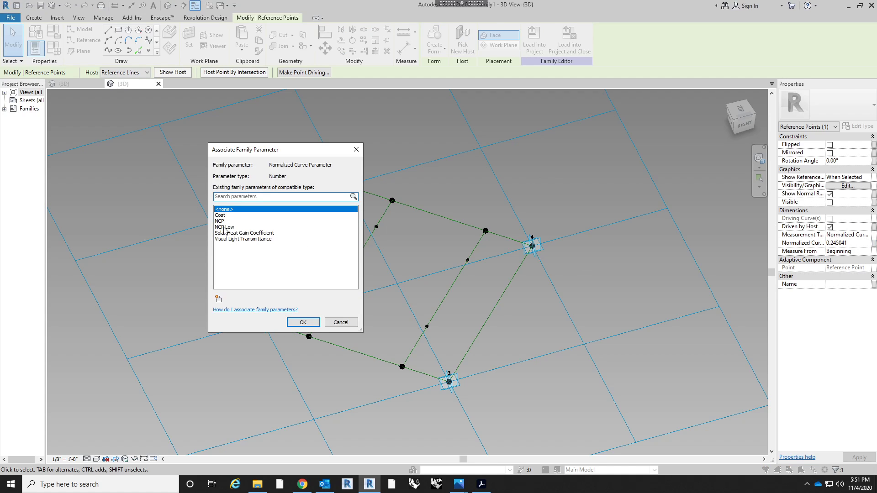
{"action": "left_click", "coordinate": [225, 228]}
{"action": "left_click", "coordinate": [303, 322]}
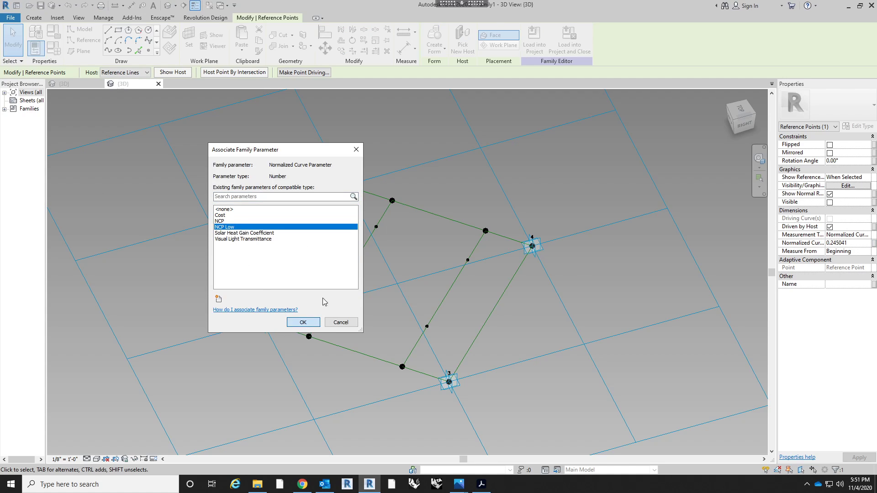
{"action": "left_click", "coordinate": [377, 227]}
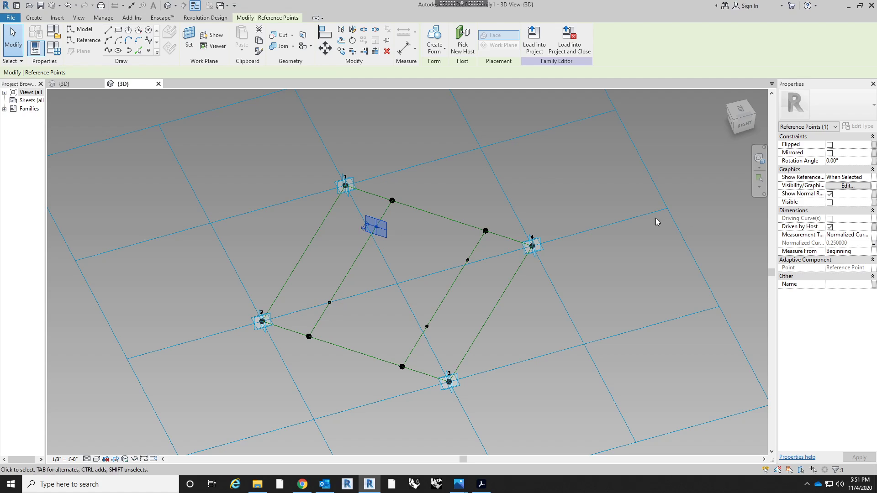
{"action": "left_click", "coordinate": [874, 243]}
{"action": "left_click", "coordinate": [251, 221]}
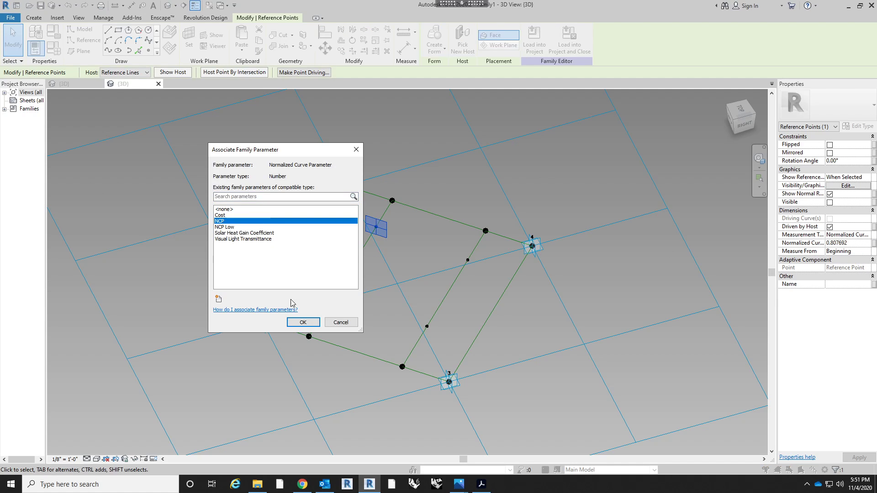
{"action": "left_click", "coordinate": [303, 322]}
- On the inner line nearest corners 3 and 4, associate the upper point's normalized curve parameter with NCP and the lower point's with NCP Low
{"action": "left_click", "coordinate": [468, 262]}
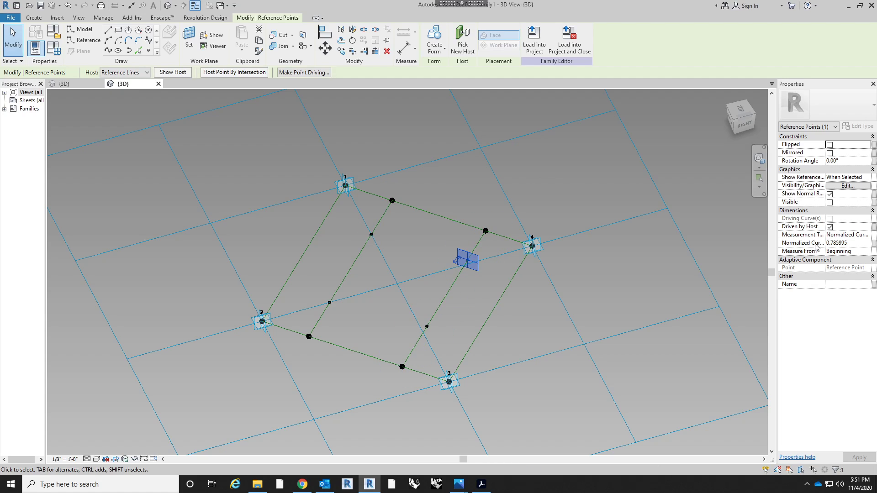
{"action": "left_click", "coordinate": [874, 244]}
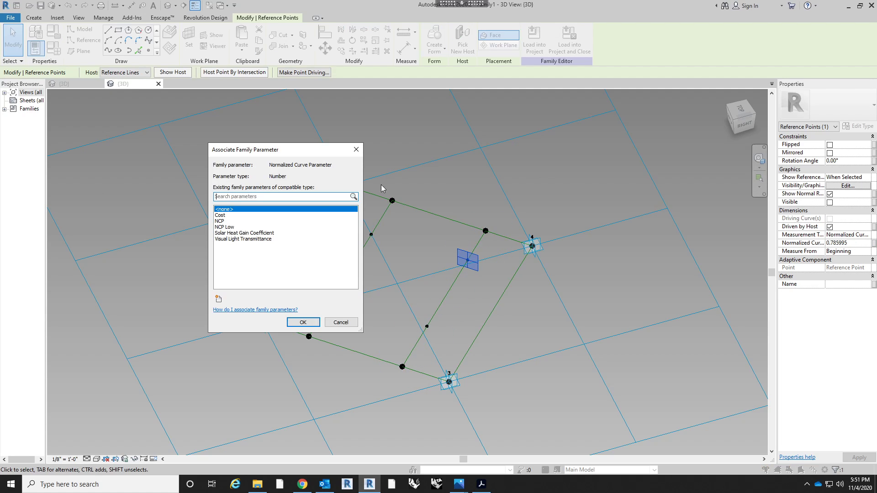
{"action": "left_click", "coordinate": [236, 227]}
{"action": "left_click", "coordinate": [302, 322]}
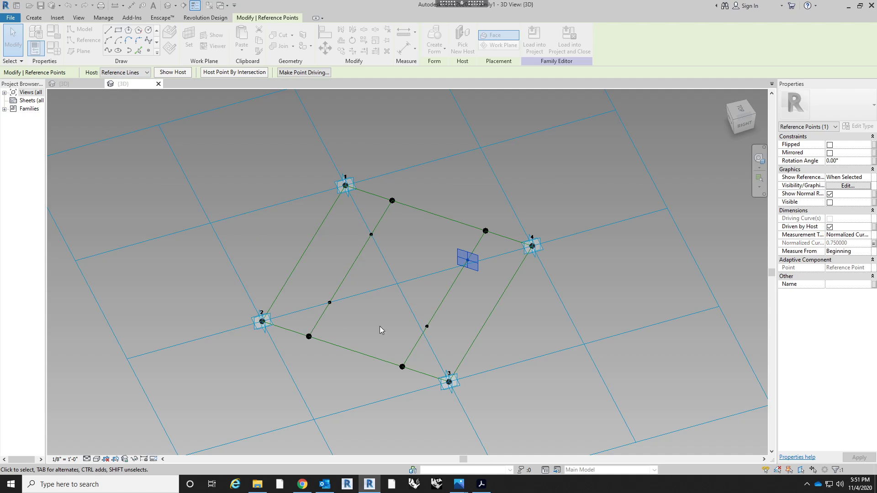
{"action": "left_click", "coordinate": [426, 326]}
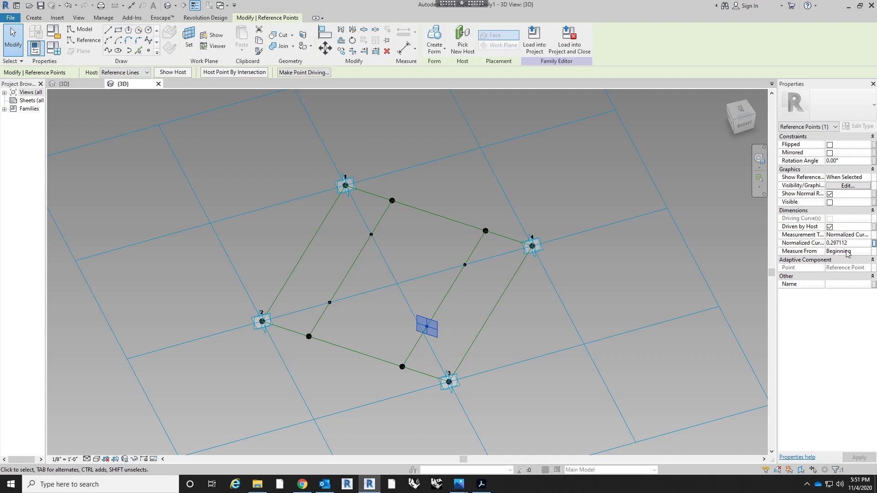
{"action": "left_click", "coordinate": [874, 243]}
{"action": "left_click", "coordinate": [242, 227]}
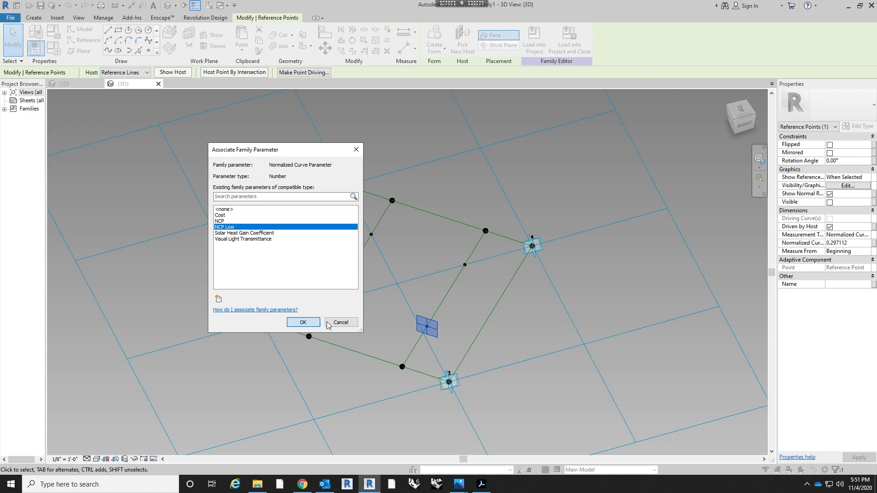
{"action": "left_click", "coordinate": [303, 322]}
- Connect the two hosted points on the inner line nearest corners 3 and 4 with a spline through points and make it a reference line
{"action": "left_click_drag", "start_coordinate": [382, 320], "coordinate": [440, 344]}
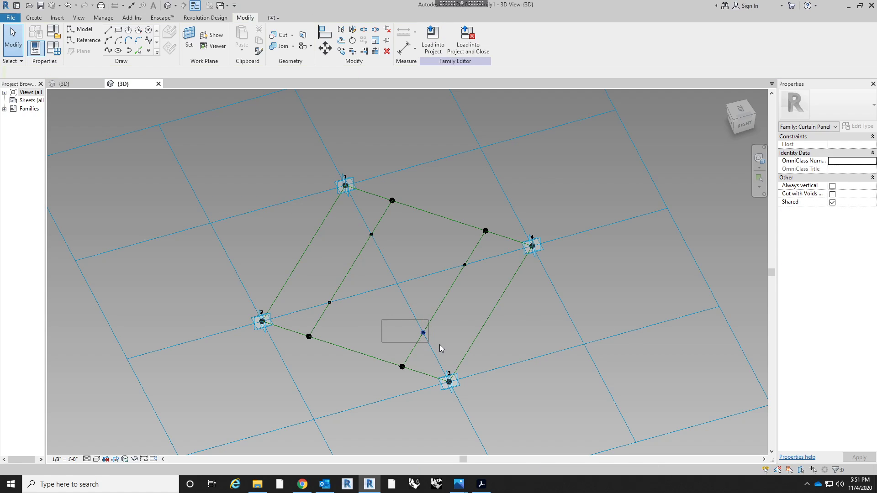
{"action": "left_click_drag", "start_coordinate": [478, 278], "coordinate": [486, 283], "text": "ctrl"}
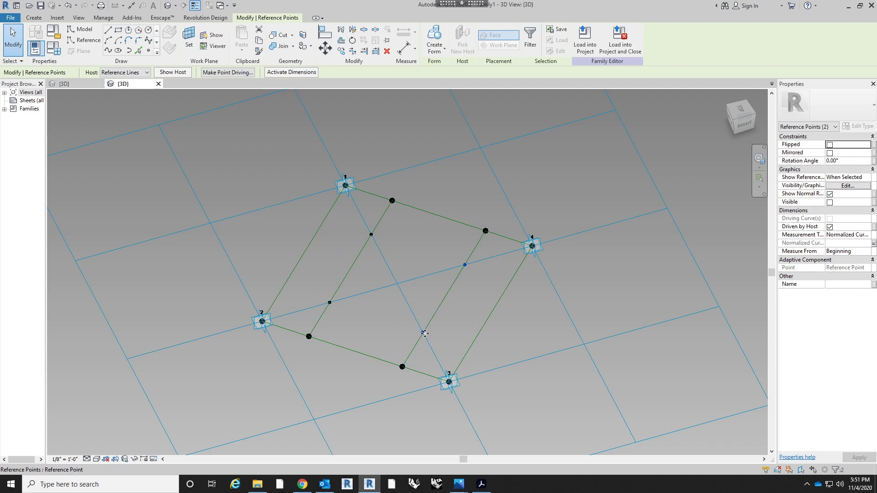
{"action": "left_click", "coordinate": [109, 52]}
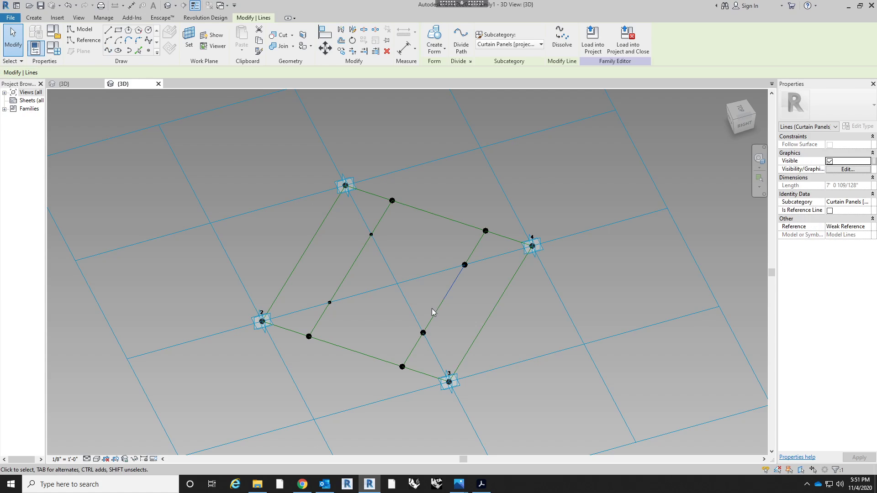
{"action": "left_click", "coordinate": [829, 210]}
- Join the two upper hosted points across the inner lines with a spline through points and make it a reference line
{"action": "left_click_drag", "start_coordinate": [348, 224], "coordinate": [474, 270]}
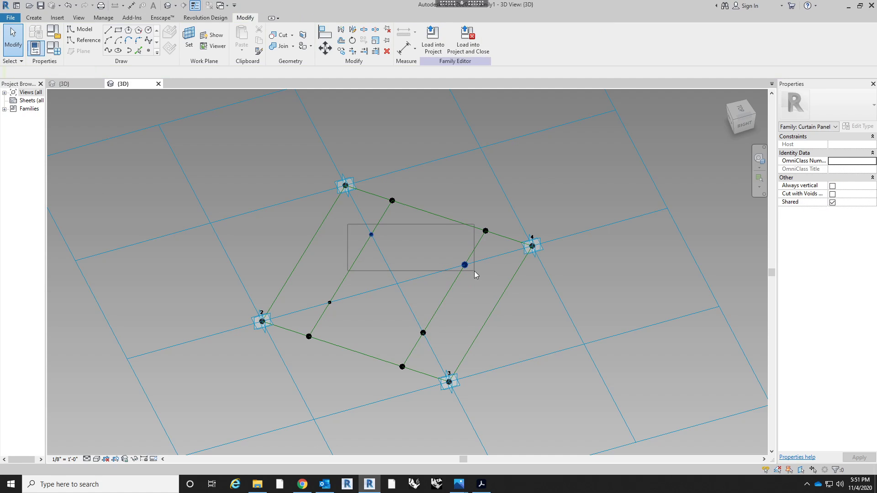
{"action": "left_click", "coordinate": [108, 51]}
{"action": "left_click", "coordinate": [829, 211]}
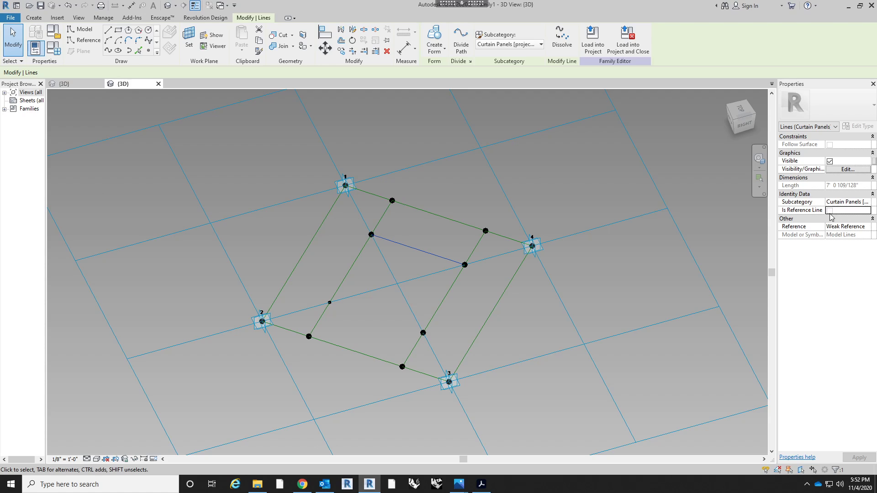
- Connect the two hosted points on the inner line nearest corners 1 and 2 with a spline through points and make it a reference line
{"action": "left_click", "coordinate": [349, 234]}
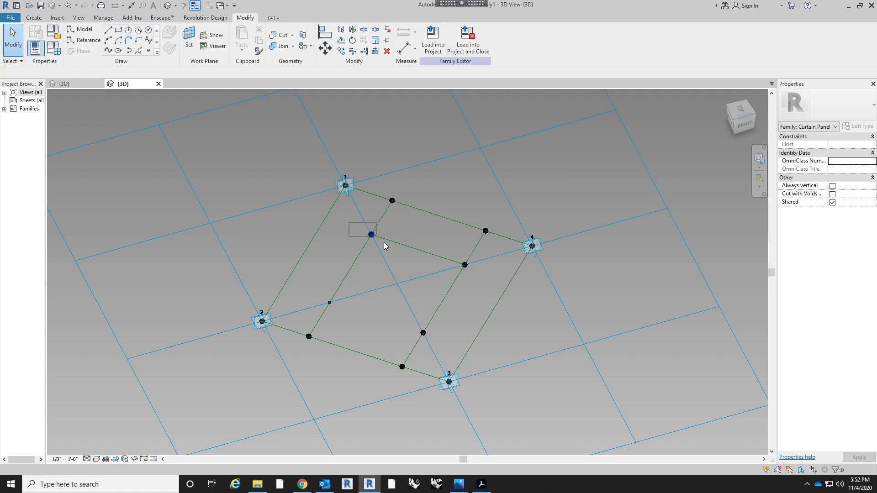
{"action": "left_click", "coordinate": [371, 235]}
{"action": "left_click", "coordinate": [330, 302], "text": "ctrl"}
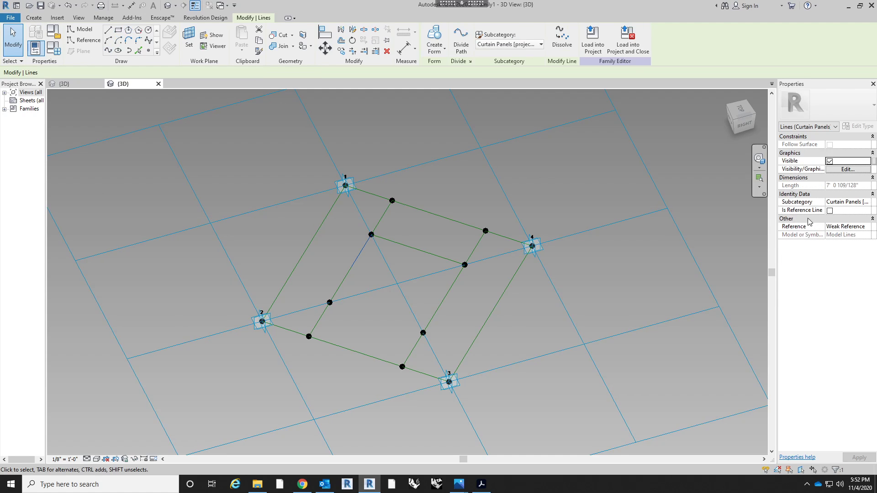
{"action": "left_click", "coordinate": [830, 211]}
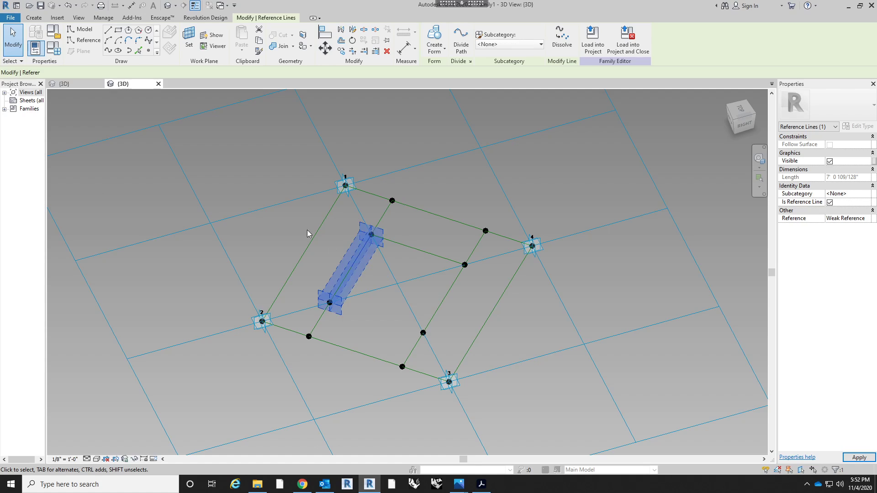
{"action": "left_click", "coordinate": [372, 292]}
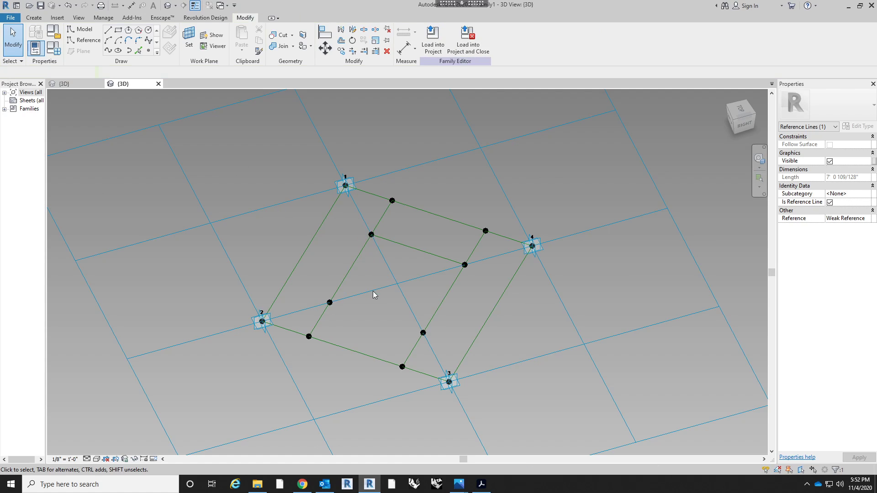
- Join the two lower hosted points across the inner lines with a spline through points, closing the inner loop as a reference line
{"action": "left_click", "coordinate": [329, 302]}
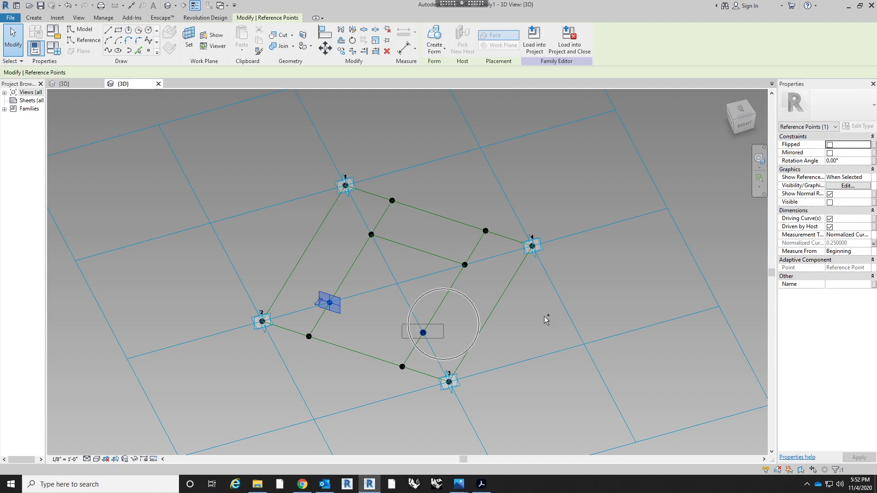
{"action": "left_click", "coordinate": [423, 333], "text": "ctrl"}
{"action": "left_click", "coordinate": [107, 50]}
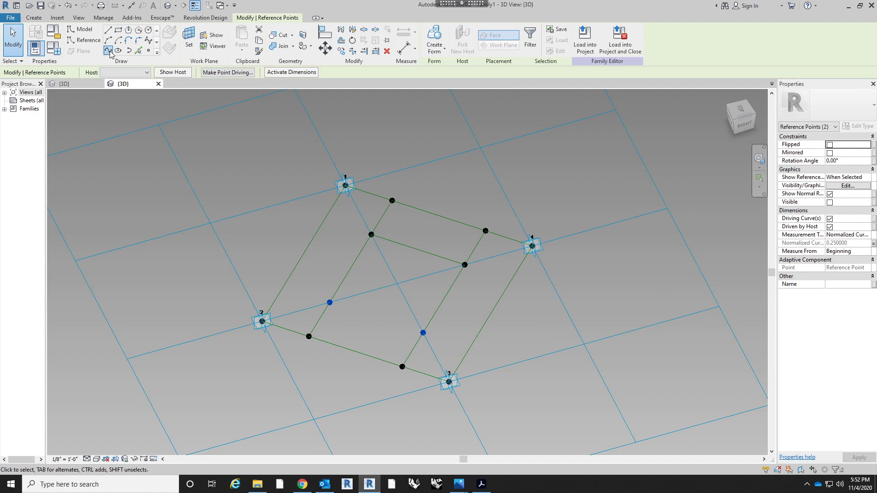
{"action": "left_click", "coordinate": [830, 211]}
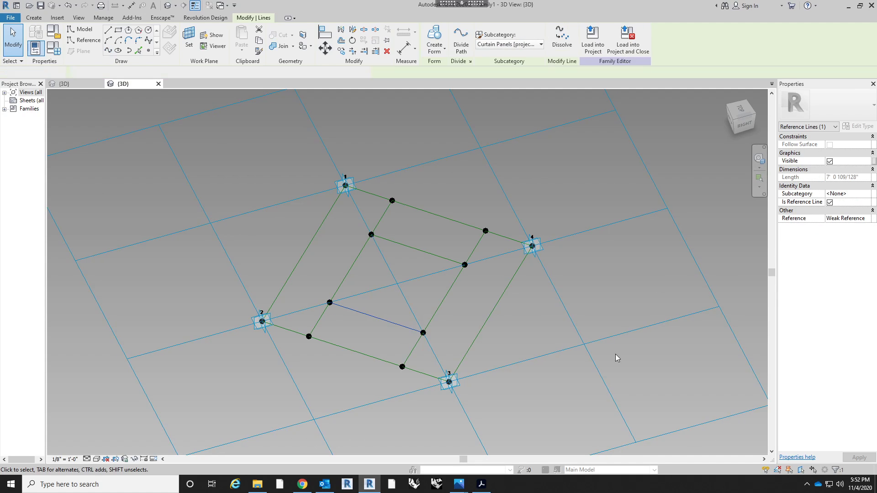
{"action": "key", "text": "Escape"}
- Create a flat surface form from the closed chain of four inner reference lines
{"action": "key", "text": "Tab"}
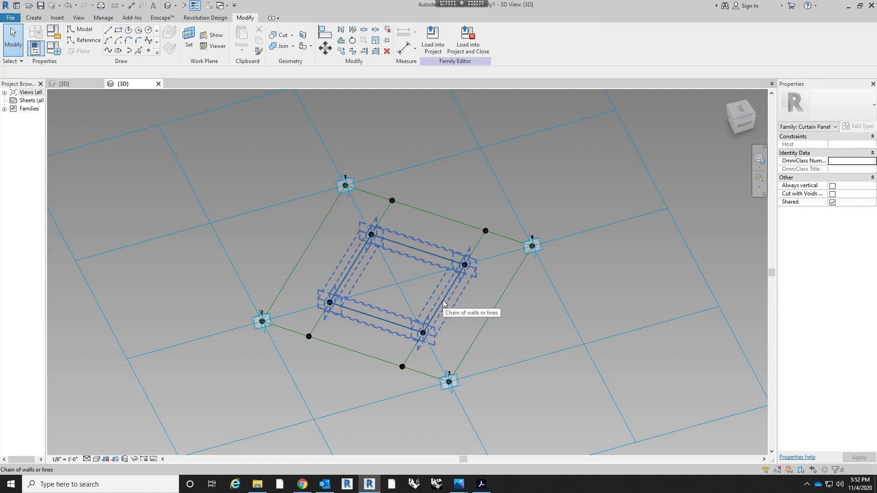
{"action": "left_click", "coordinate": [443, 300]}
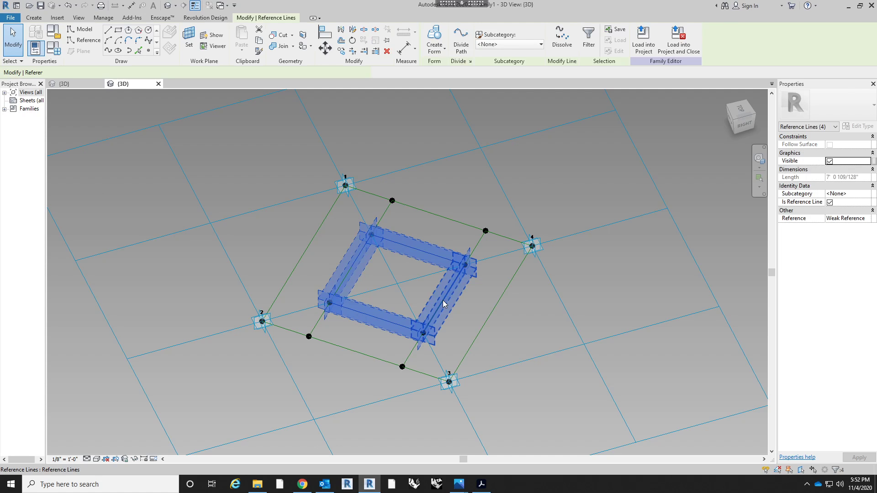
{"action": "left_click", "coordinate": [435, 38]}
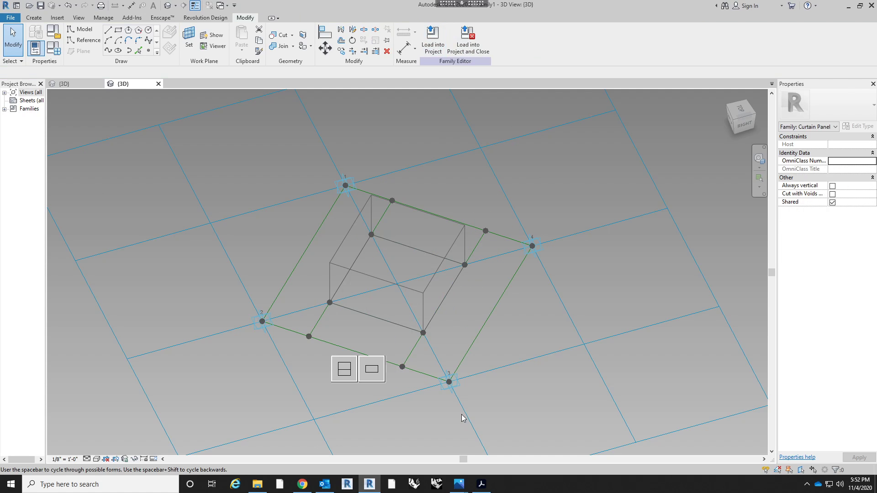
{"action": "left_click", "coordinate": [368, 379]}
{"action": "middle_click_drag", "start_coordinate": [527, 390], "coordinate": [537, 384]}
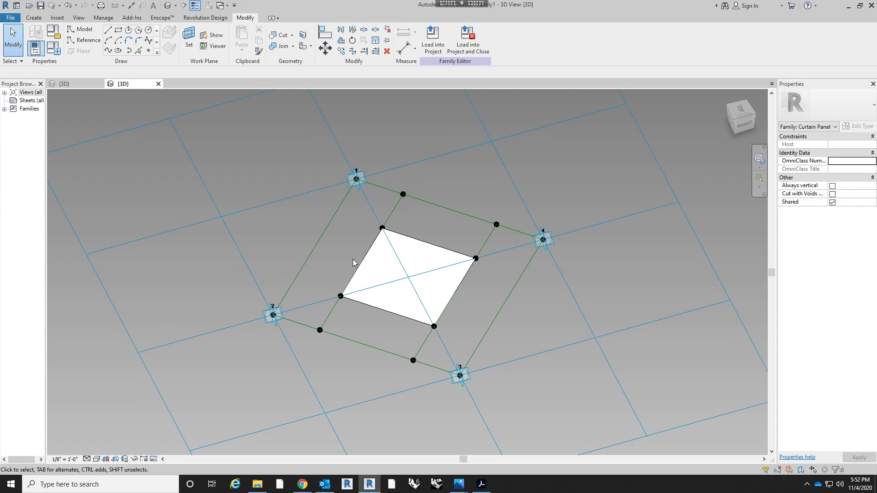
- Set the NCP parameter to 0.6 in the family types and apply it to flex the panel surface
{"action": "left_click", "coordinate": [53, 47]}
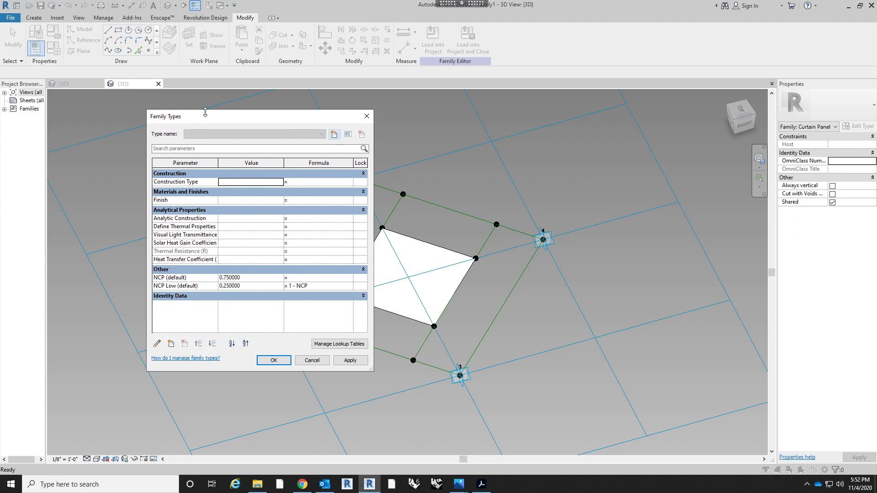
{"action": "left_click_drag", "start_coordinate": [237, 130], "coordinate": [175, 111]}
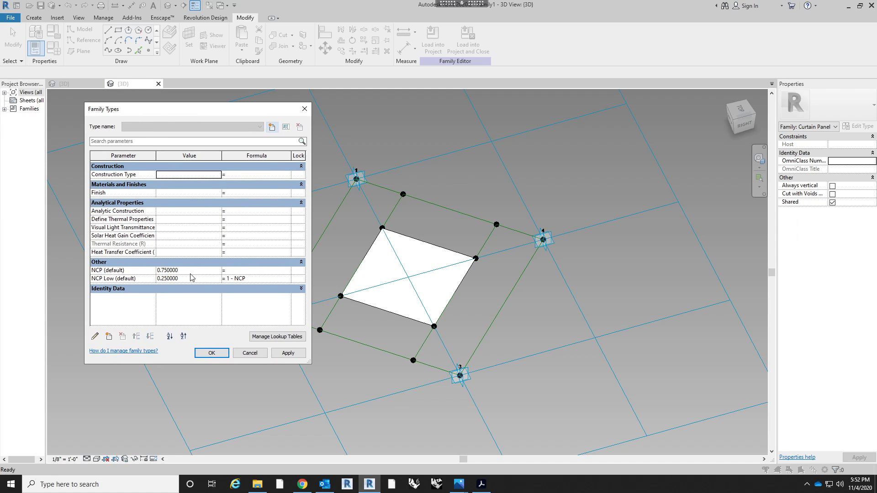
{"action": "left_click", "coordinate": [183, 270]}
{"action": "type", "text": ".6"}
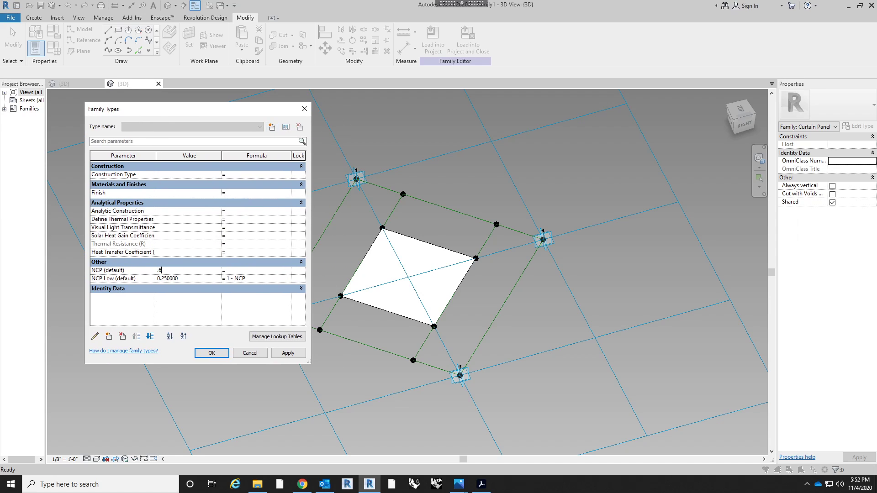
{"action": "left_click", "coordinate": [288, 353]}
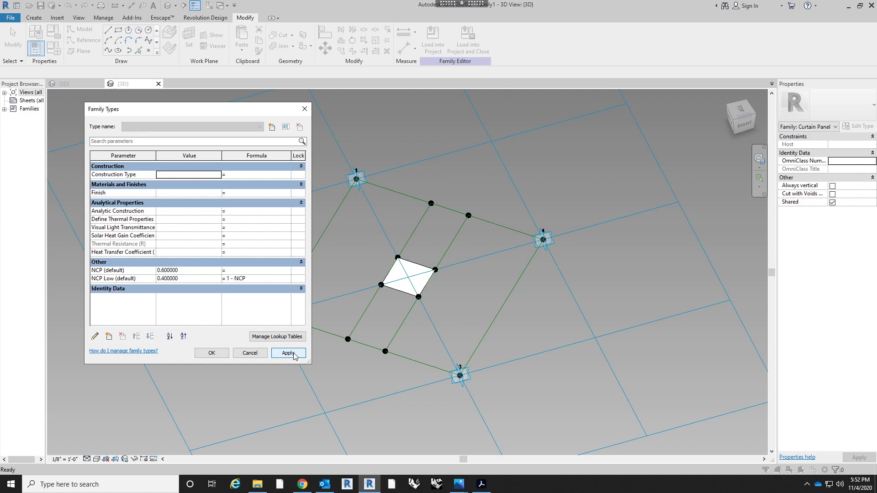
- Set the NCP parameter to 1 and apply it to flex the surface out to the panel's corners
{"action": "left_click", "coordinate": [164, 273]}
{"action": "type", "text": "1"}
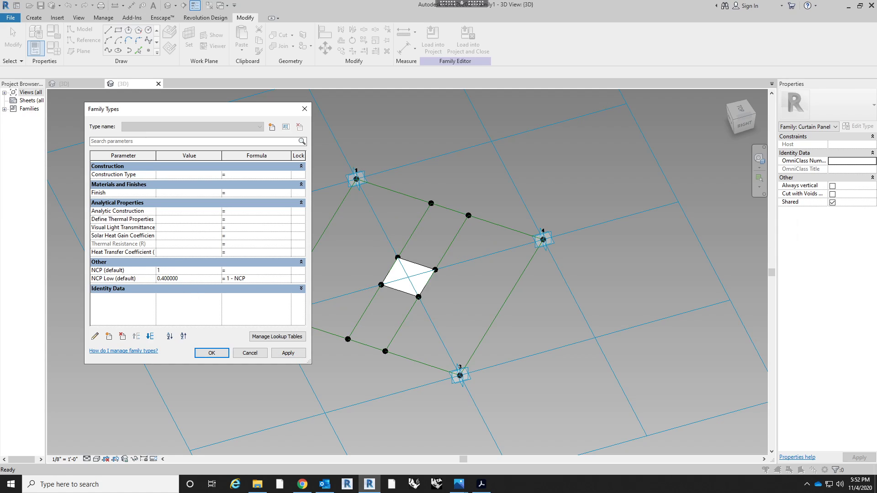
{"action": "left_click", "coordinate": [286, 354]}
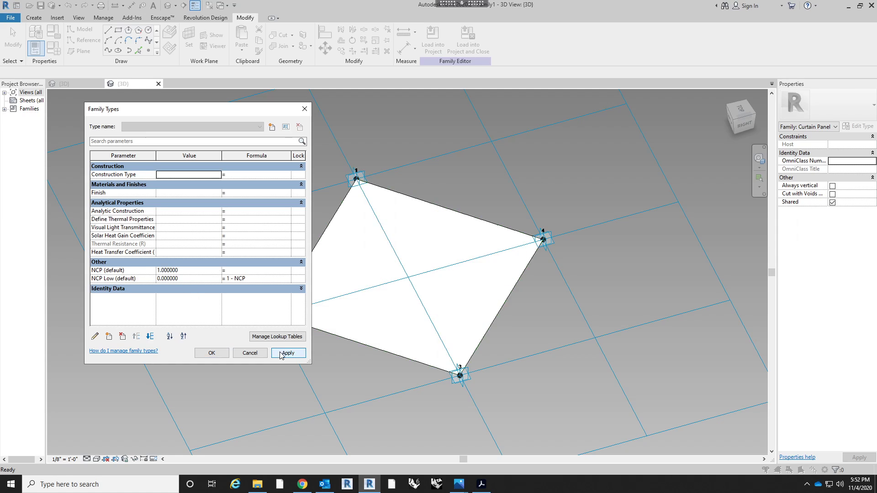
- Try to flex the panel surface by setting NCP to 0.5 in the family types
{"action": "left_click", "coordinate": [191, 274]}
{"action": "type", "text": ".5"}
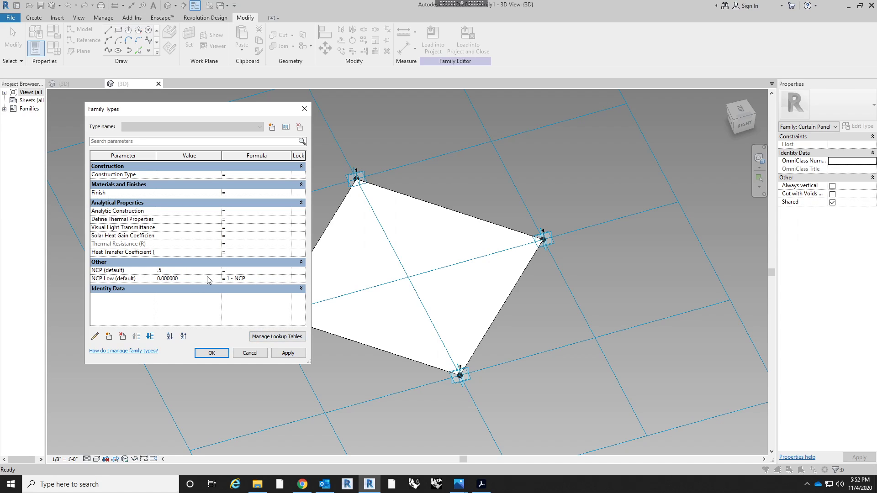
{"action": "left_click", "coordinate": [207, 276]}
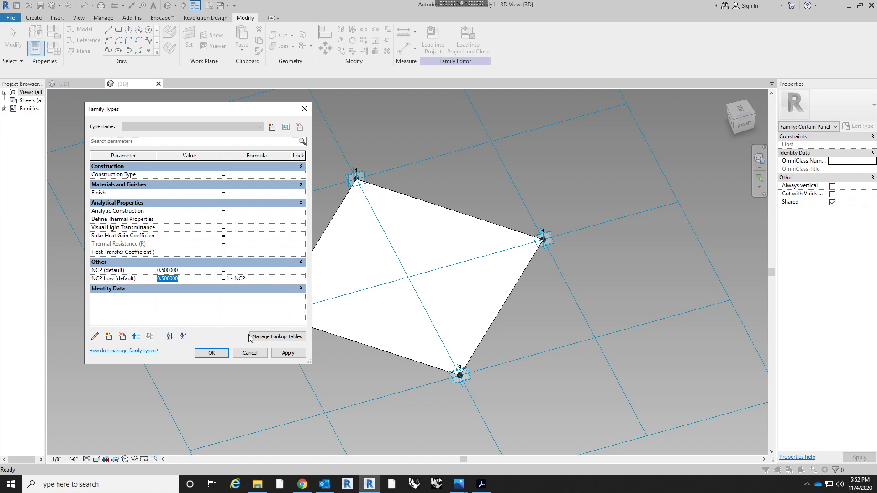
{"action": "left_click", "coordinate": [294, 356]}
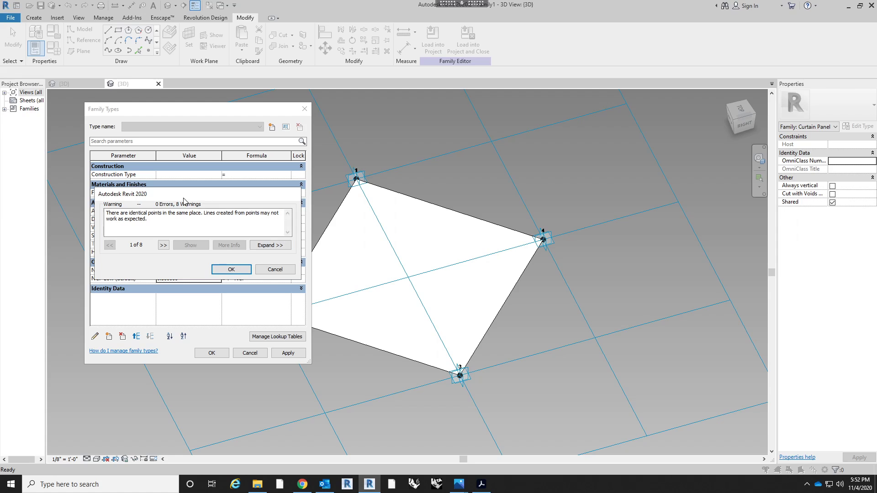
{"action": "left_click", "coordinate": [274, 270]}
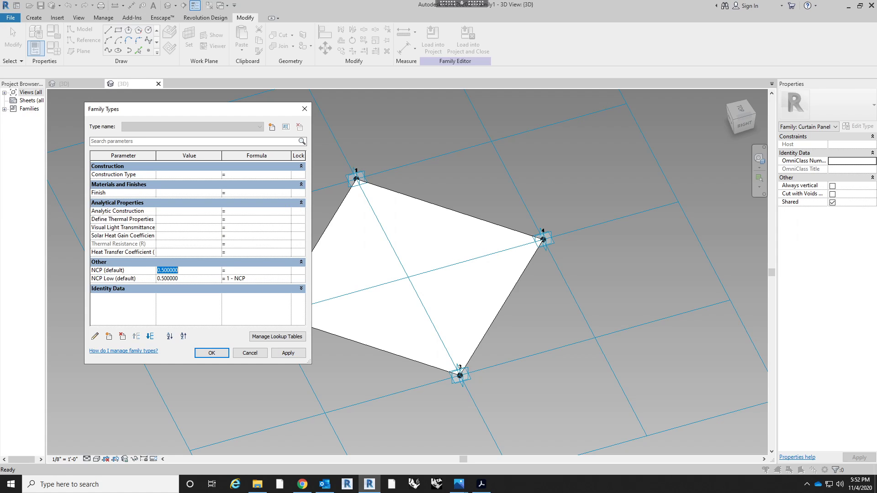
- Set the NCP parameter to 0.25 and apply it to flex the inner surface
{"action": "type", "text": ".25"}
{"action": "key", "text": "Tab"}
{"action": "left_click", "coordinate": [287, 353]}
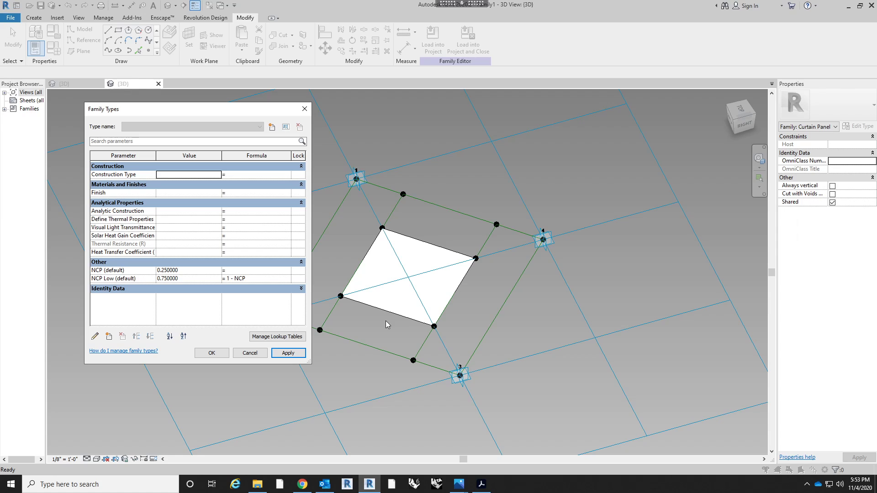
- Set the NCP parameter to 0.75, apply it, and accept the family types
{"action": "left_click", "coordinate": [199, 270]}
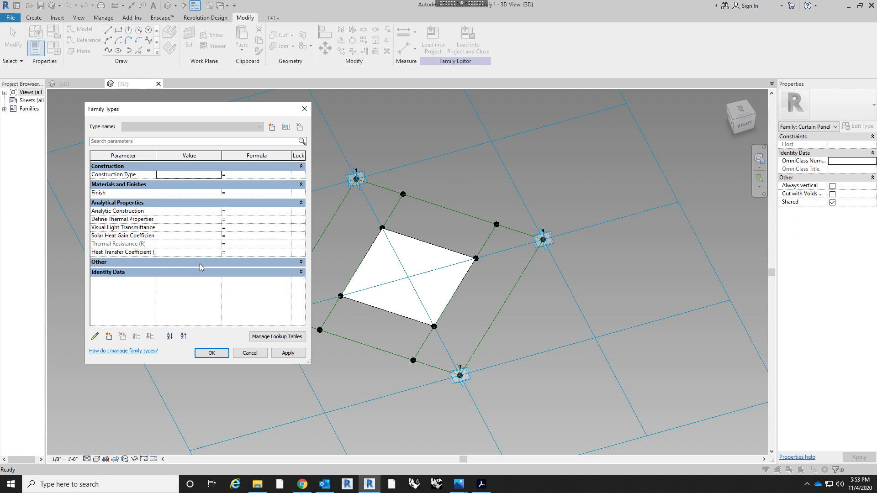
{"action": "double_click", "coordinate": [198, 272]}
{"action": "type", "text": ".75"}
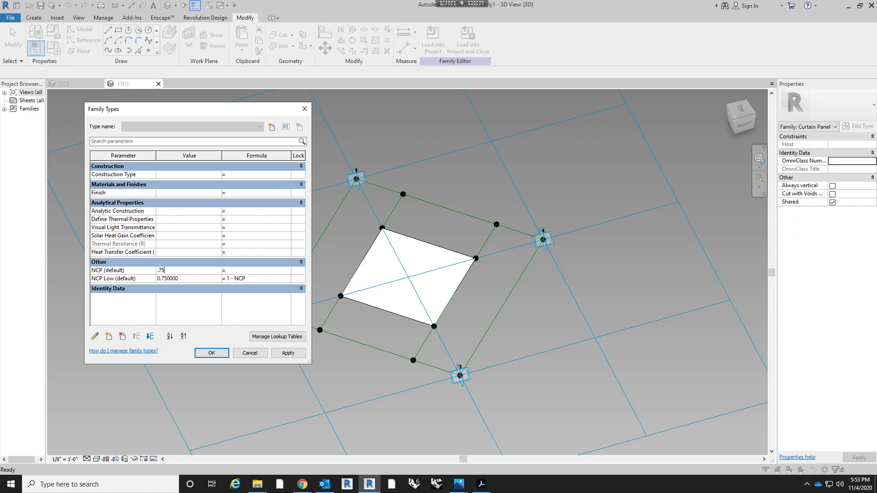
{"action": "left_click", "coordinate": [298, 356]}
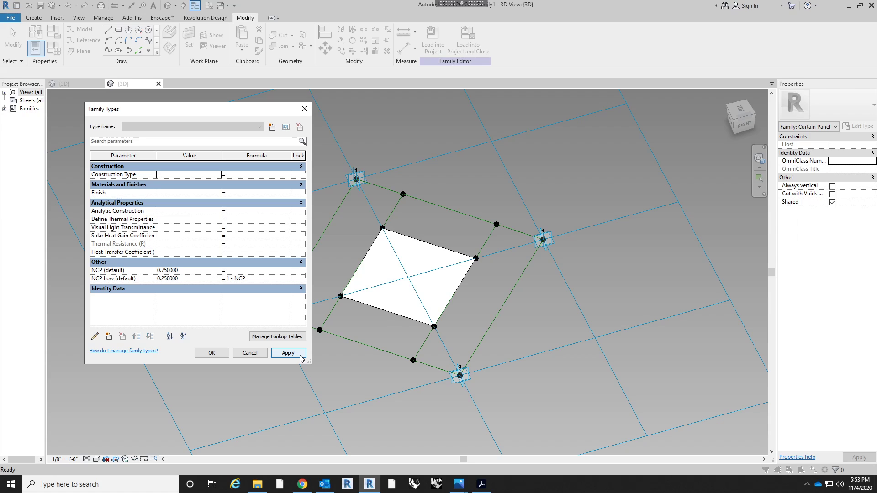
{"action": "left_click", "coordinate": [212, 353]}
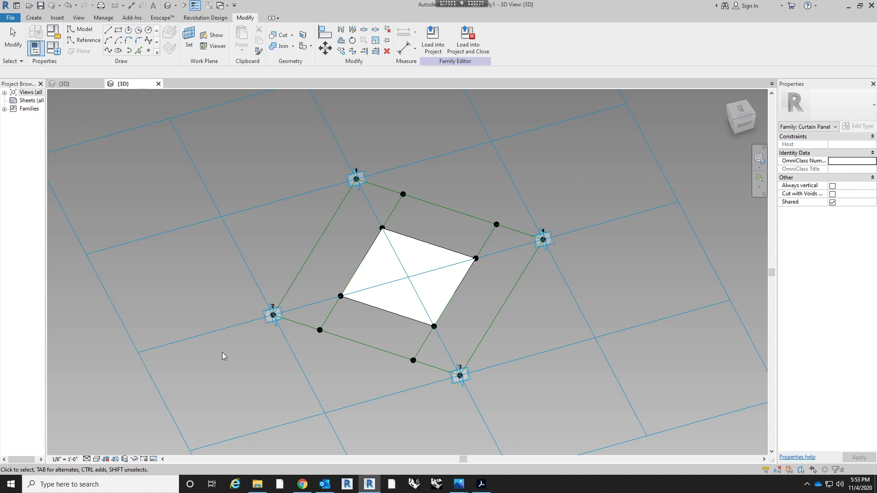
- Save the family as Solar Panel Plane in the Dynamo folder under _University, 02_Comp Practice Fall 2020
{"action": "left_click", "coordinate": [41, 6]}
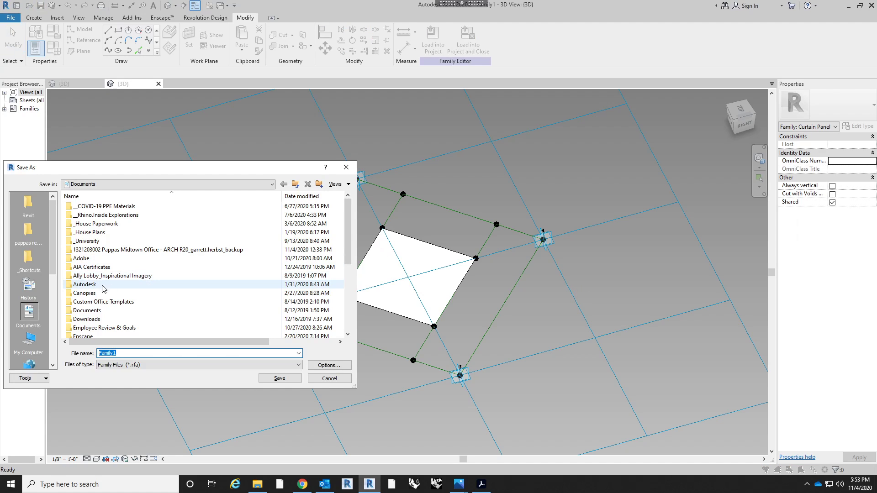
{"action": "double_click", "coordinate": [121, 240]}
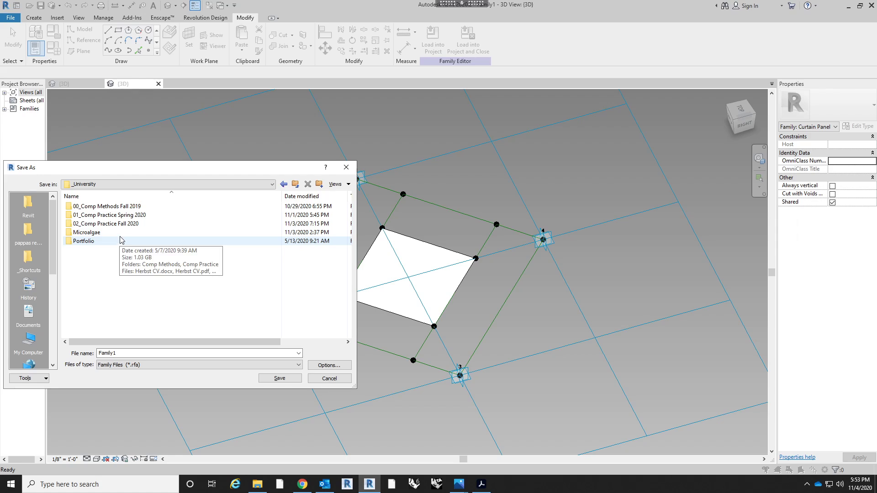
{"action": "double_click", "coordinate": [125, 224]}
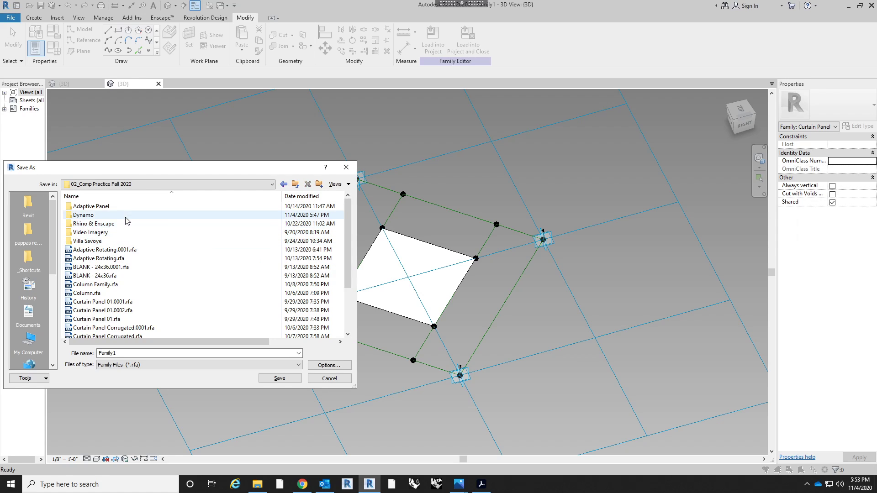
{"action": "double_click", "coordinate": [126, 216]}
{"action": "double_click", "coordinate": [107, 353]}
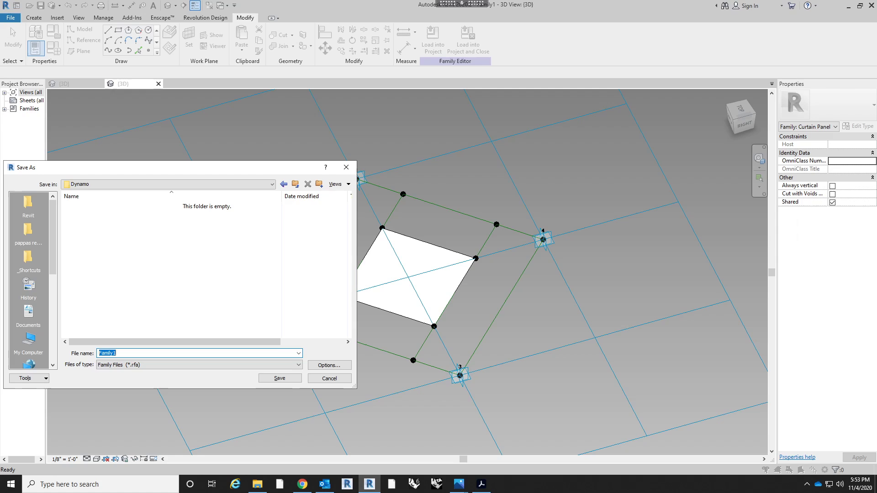
{"action": "type", "text": "Solar Panel Plane"}
{"action": "left_click", "coordinate": [280, 378]}
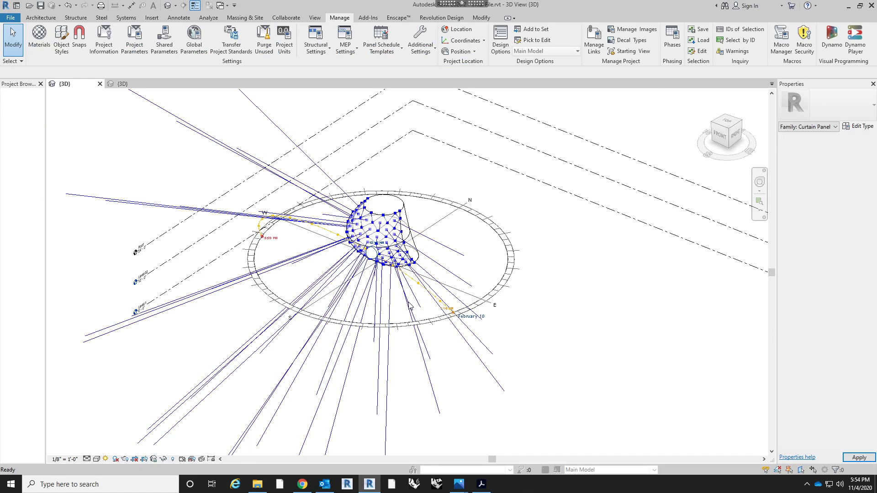
- Launch Dynamo from the project's 3D view and open the recent In Class graph
{"action": "middle_click_drag", "start_coordinate": [441, 197], "coordinate": [475, 199]}
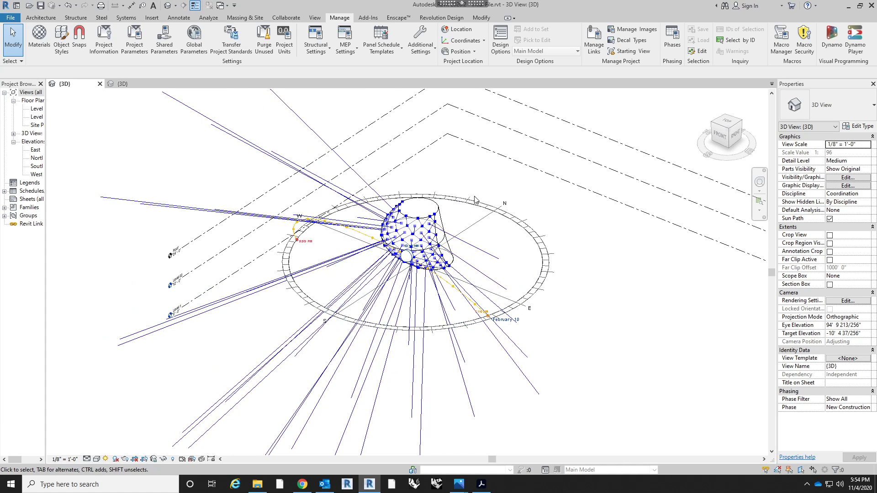
{"action": "left_click", "coordinate": [827, 46]}
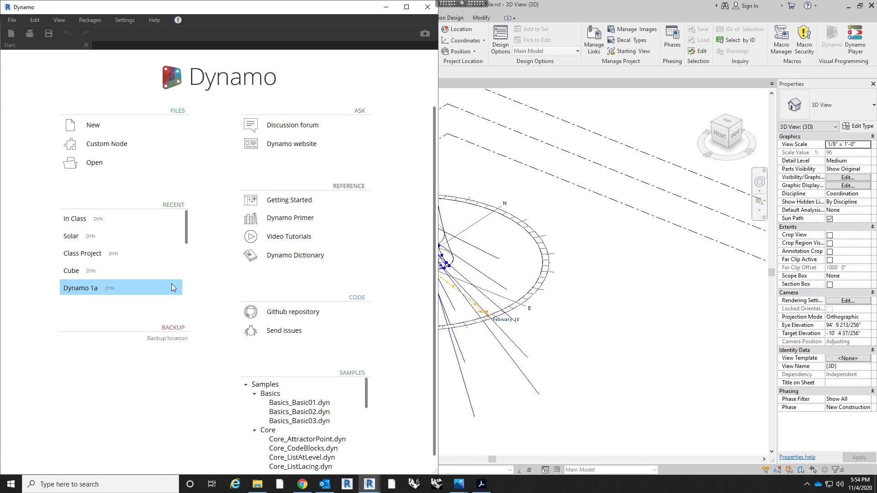
{"action": "left_click", "coordinate": [127, 219]}
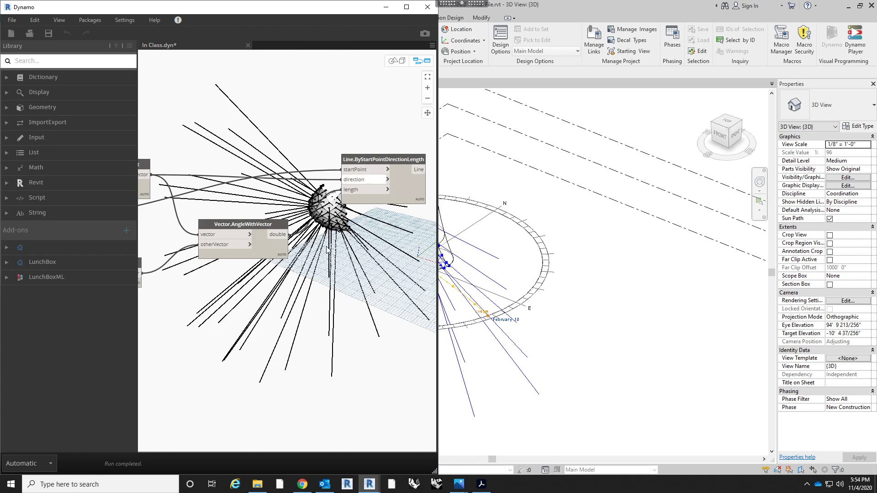
- Search the node library for family and add a Family Types node above the Select Face node
{"action": "scroll", "coordinate": [313, 137], "scroll_direction": "down", "scroll_amount": 3}
{"action": "scroll", "coordinate": [274, 201], "scroll_direction": "down", "scroll_amount": 3}
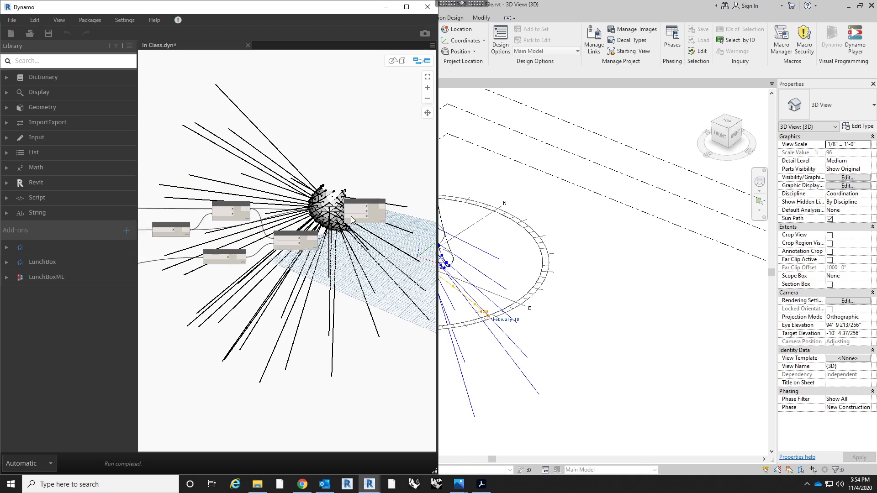
{"action": "scroll", "coordinate": [268, 212], "scroll_direction": "up", "scroll_amount": 2}
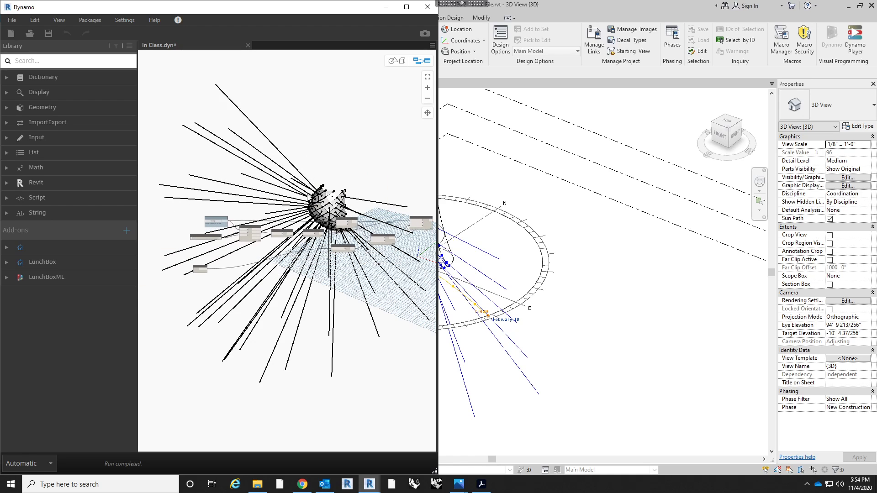
{"action": "scroll", "coordinate": [256, 183], "scroll_direction": "up", "scroll_amount": 2}
{"action": "scroll", "coordinate": [215, 208], "scroll_direction": "up", "scroll_amount": 1}
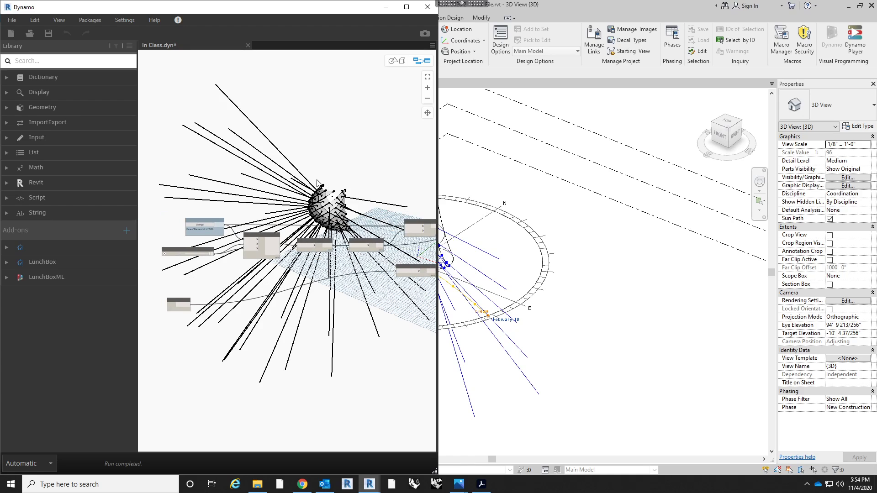
{"action": "scroll", "coordinate": [201, 203], "scroll_direction": "up", "scroll_amount": 1}
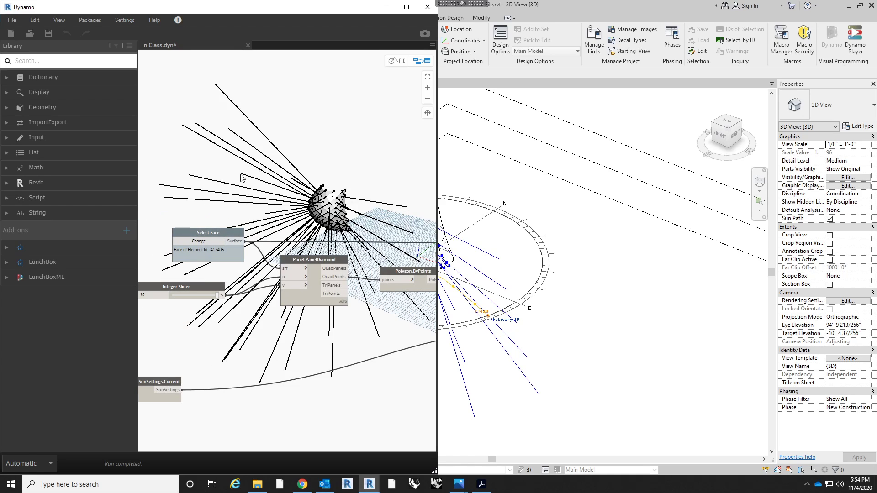
{"action": "middle_click_drag", "start_coordinate": [242, 177], "coordinate": [267, 188]}
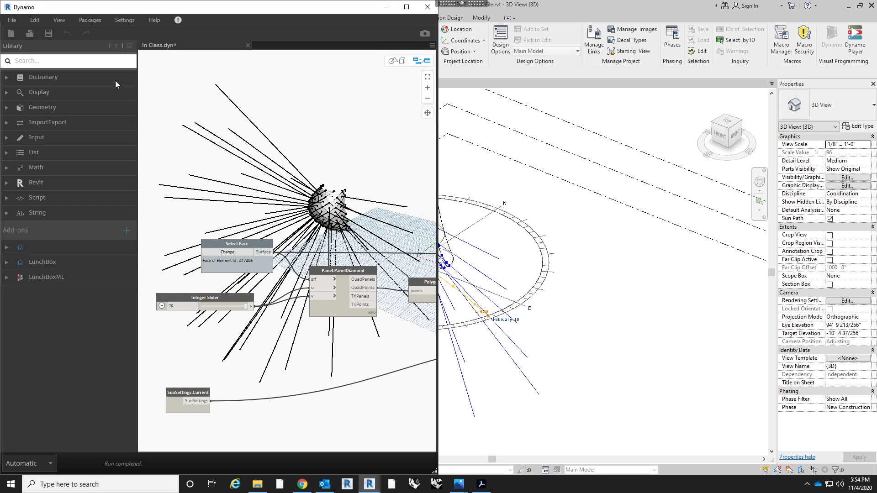
{"action": "left_click", "coordinate": [108, 60]}
{"action": "type", "text": "fasm"}
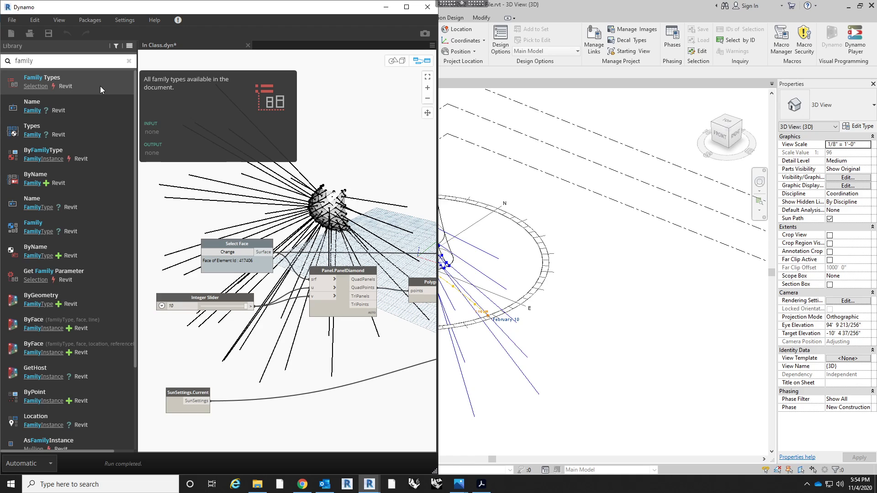
{"action": "left_click", "coordinate": [99, 85]}
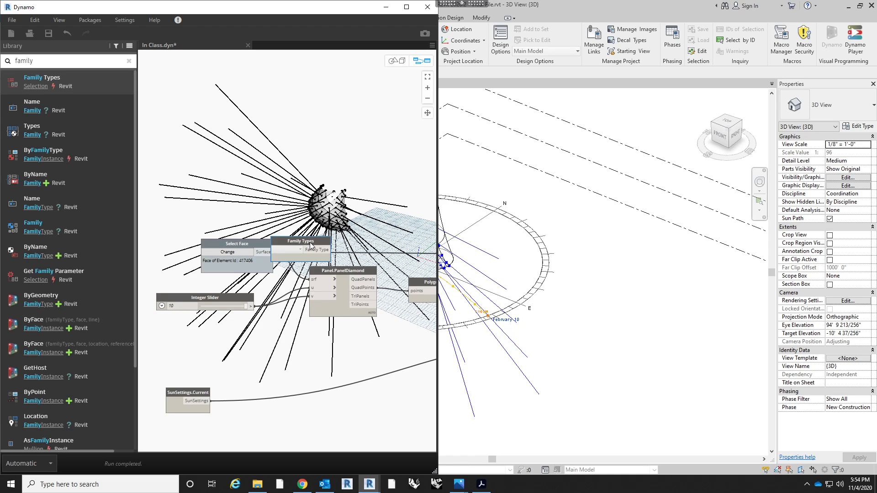
{"action": "left_click_drag", "start_coordinate": [270, 187], "coordinate": [240, 170]}
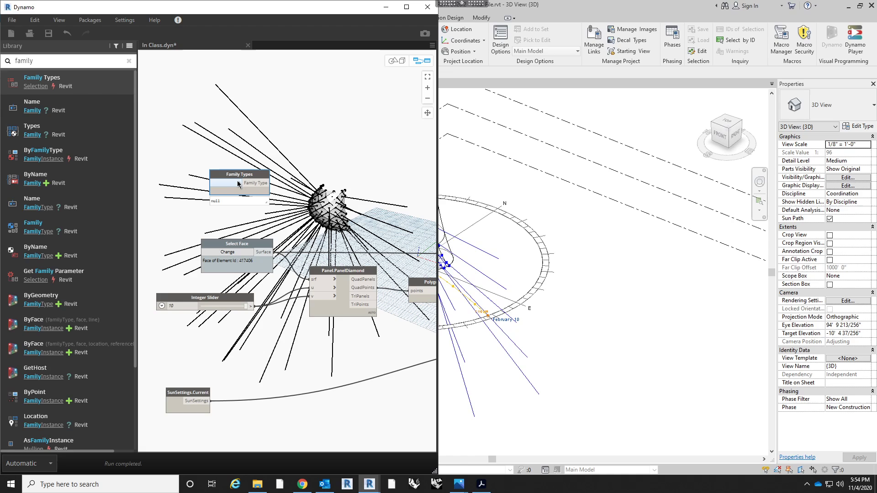
- Choose Solar Panel Plane:Solar Panel Plane in the Family Types node and shift the node clear of the graph
{"action": "left_click", "coordinate": [239, 184]}
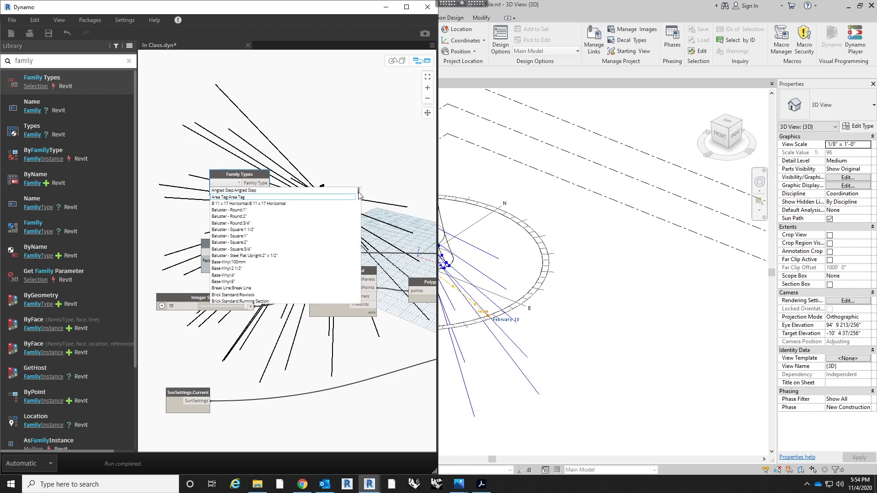
{"action": "left_click_drag", "start_coordinate": [359, 195], "coordinate": [336, 281]}
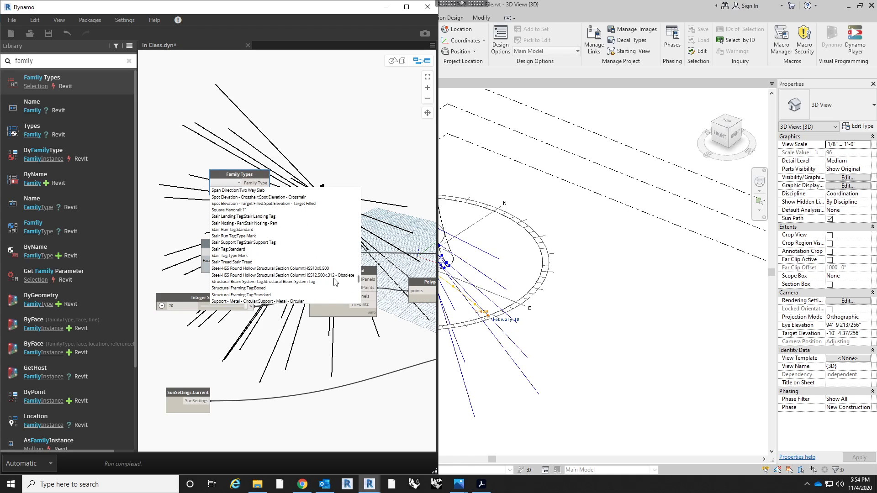
{"action": "scroll", "coordinate": [336, 282], "scroll_direction": "up", "scroll_amount": 3}
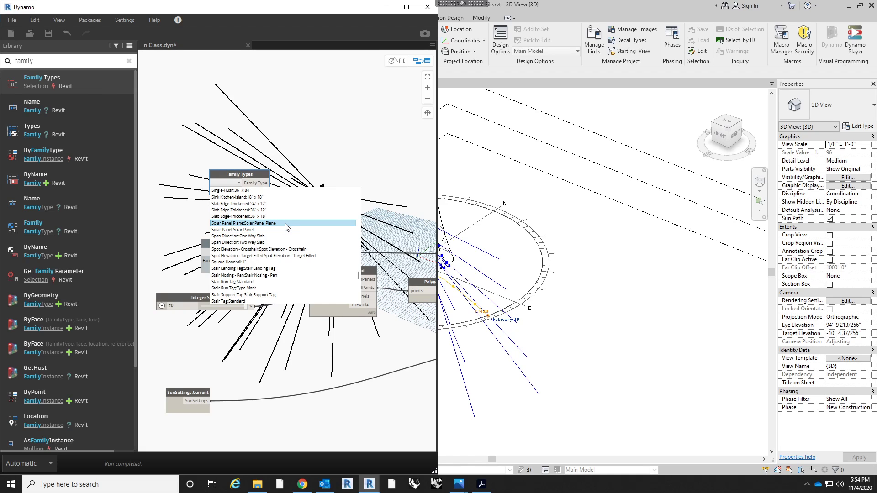
{"action": "left_click", "coordinate": [287, 227]}
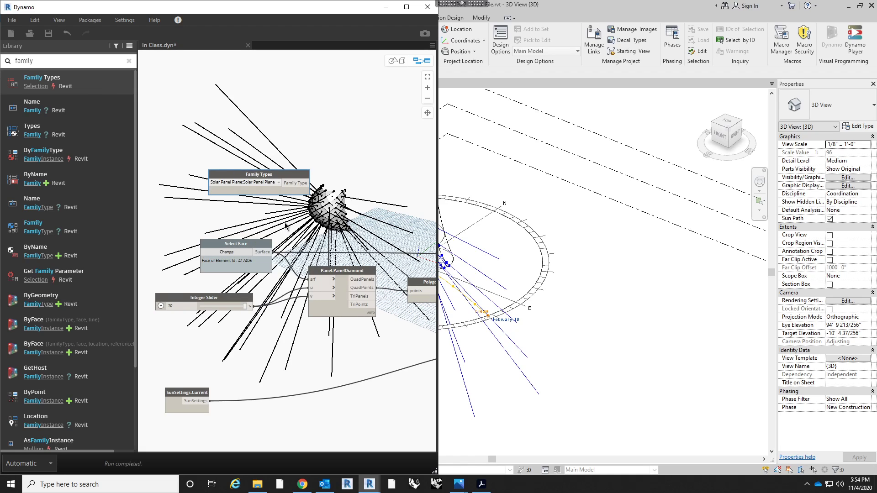
{"action": "left_click_drag", "start_coordinate": [289, 178], "coordinate": [256, 187]}
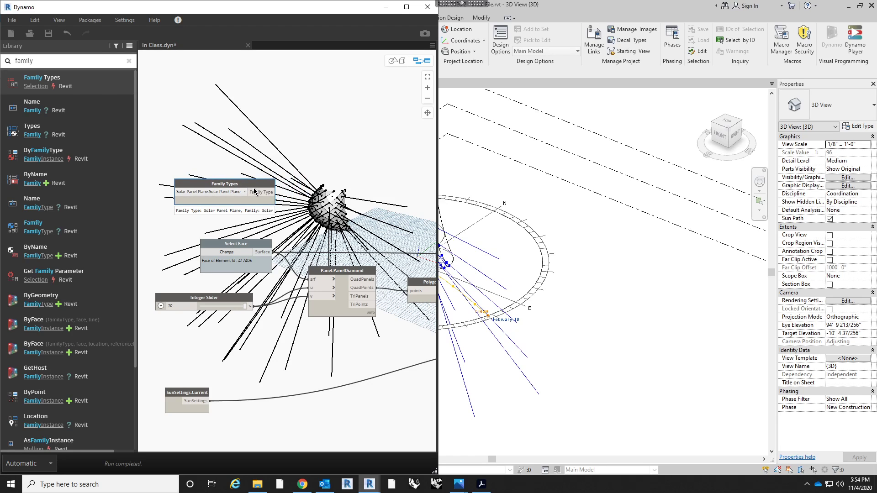
- Search the node library for adaptive comp and place an AdaptiveComponent.ByPoints node beside the Family Types node
{"action": "middle_click_drag", "start_coordinate": [298, 178], "coordinate": [295, 188]}
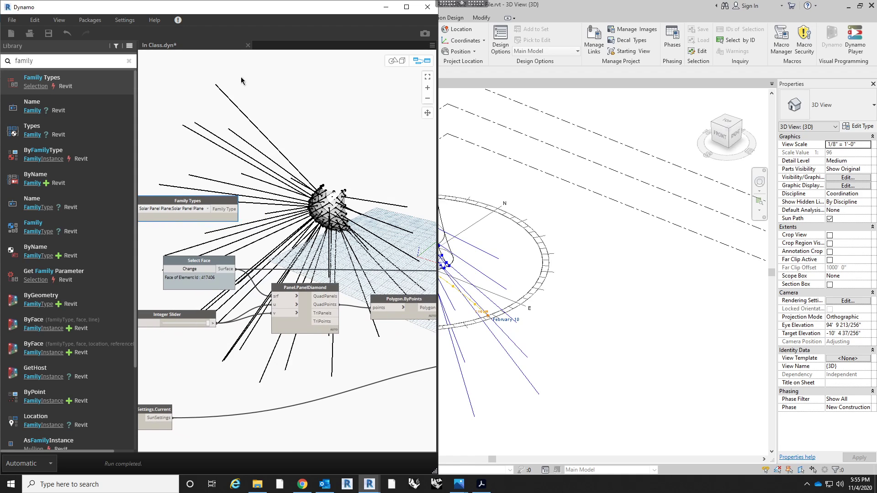
{"action": "left_click", "coordinate": [129, 60]}
{"action": "left_click", "coordinate": [27, 61]}
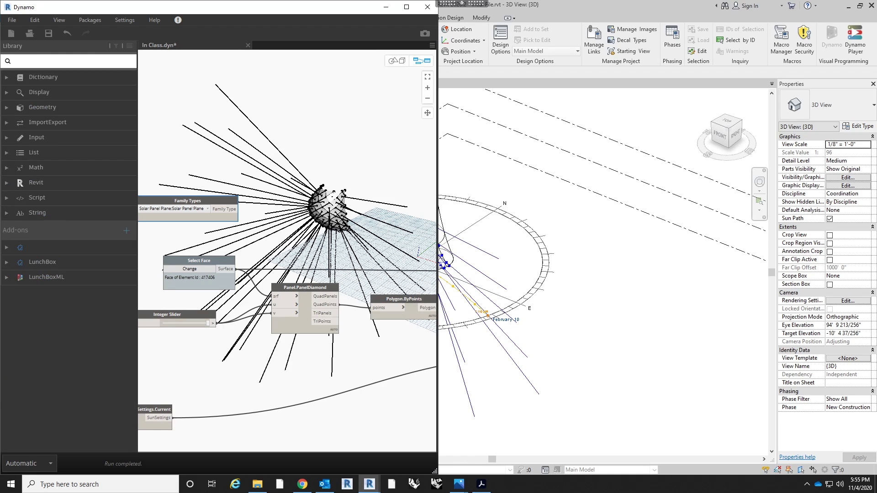
{"action": "type", "text": "adaptive comp"}
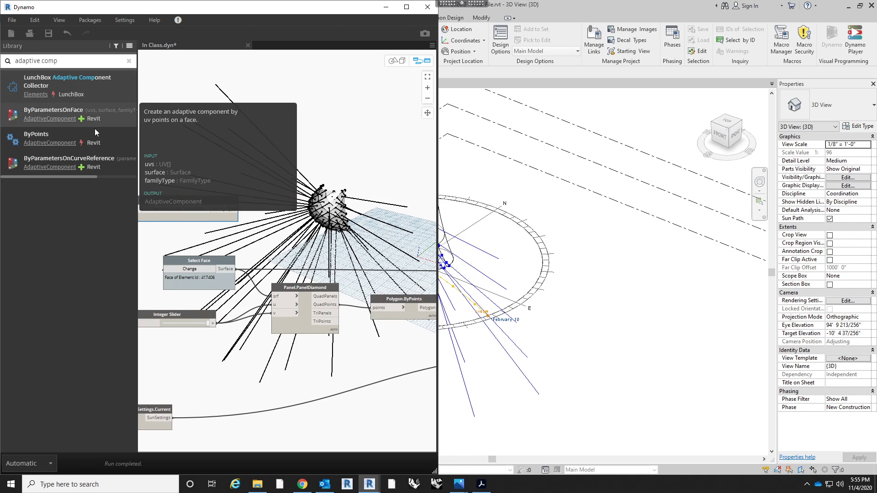
{"action": "left_click", "coordinate": [98, 136]}
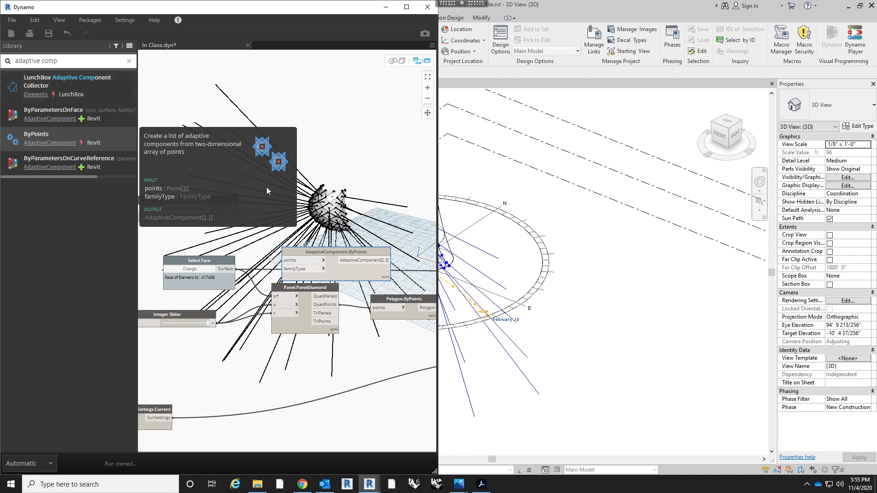
{"action": "left_click_drag", "start_coordinate": [341, 253], "coordinate": [337, 196]}
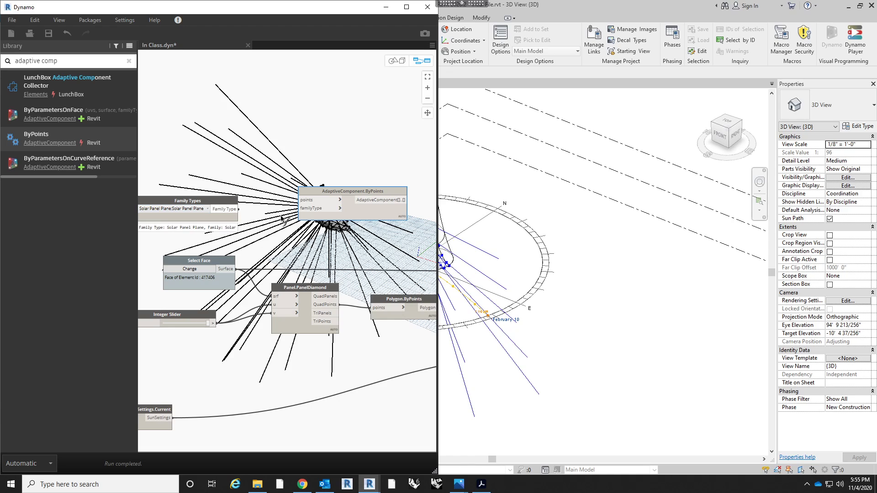
- Wire the Family Types output into familyType and Panel.PanelDiamond's QuadPoints into points of AdaptiveComponent.ByPoints, and check the panels on the mass
{"action": "left_click_drag", "start_coordinate": [224, 209], "coordinate": [351, 177]}
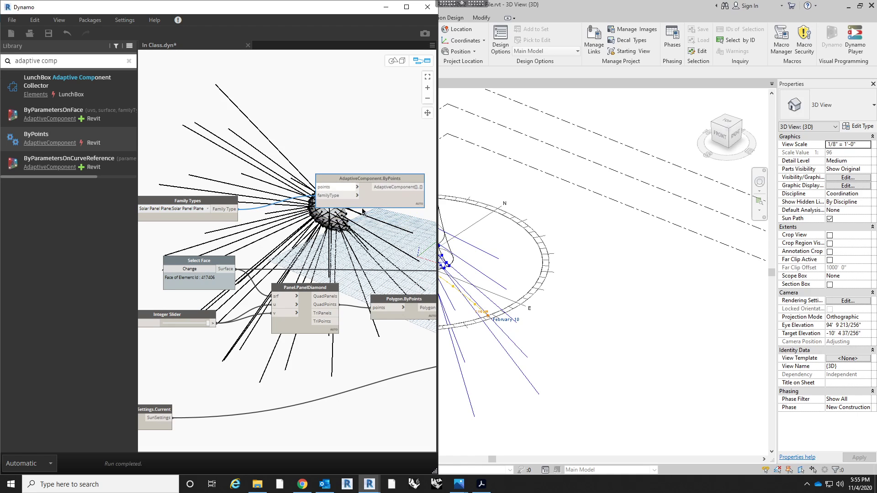
{"action": "middle_click_drag", "start_coordinate": [299, 238], "coordinate": [219, 269]}
{"action": "left_click_drag", "start_coordinate": [345, 210], "coordinate": [360, 210]}
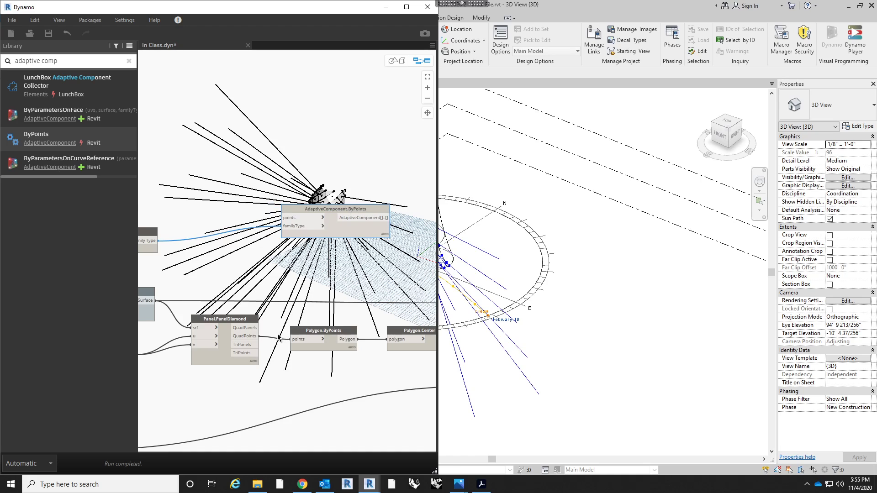
{"action": "left_click", "coordinate": [239, 350]}
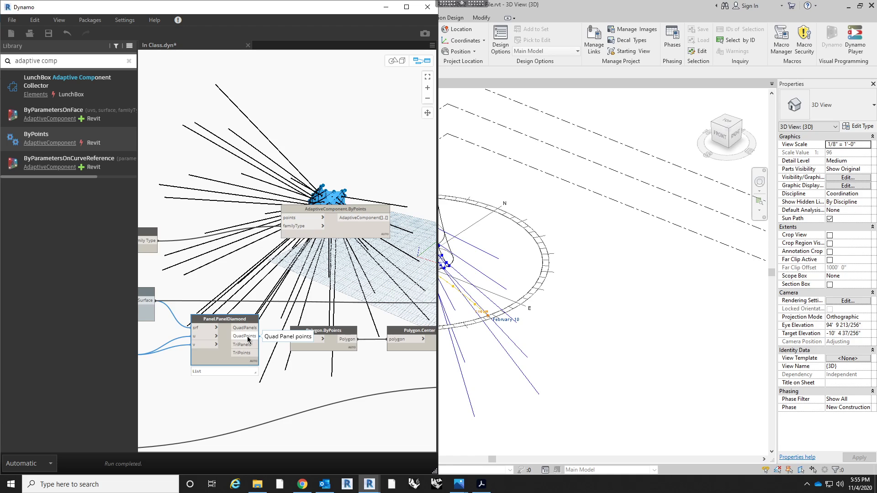
{"action": "left_click_drag", "start_coordinate": [249, 339], "coordinate": [287, 219]}
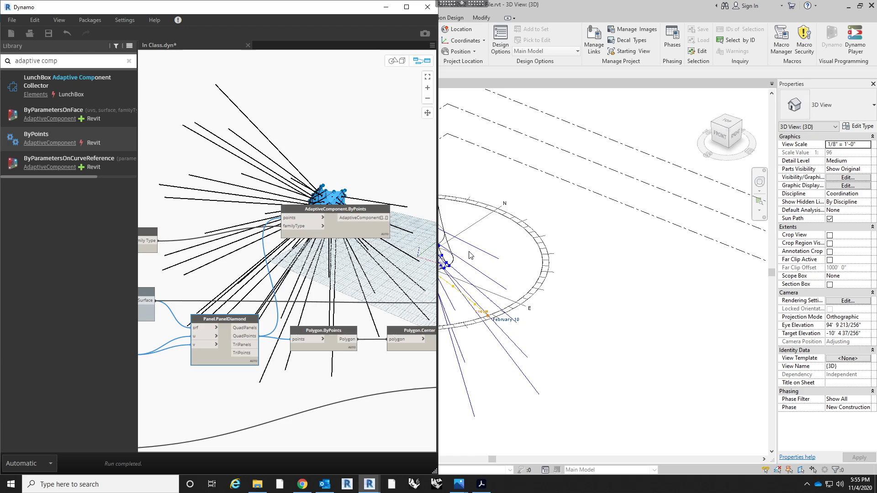
{"action": "middle_click_drag", "start_coordinate": [495, 251], "coordinate": [637, 273]}
{"action": "scroll", "coordinate": [490, 220], "scroll_direction": "up", "scroll_amount": 4}
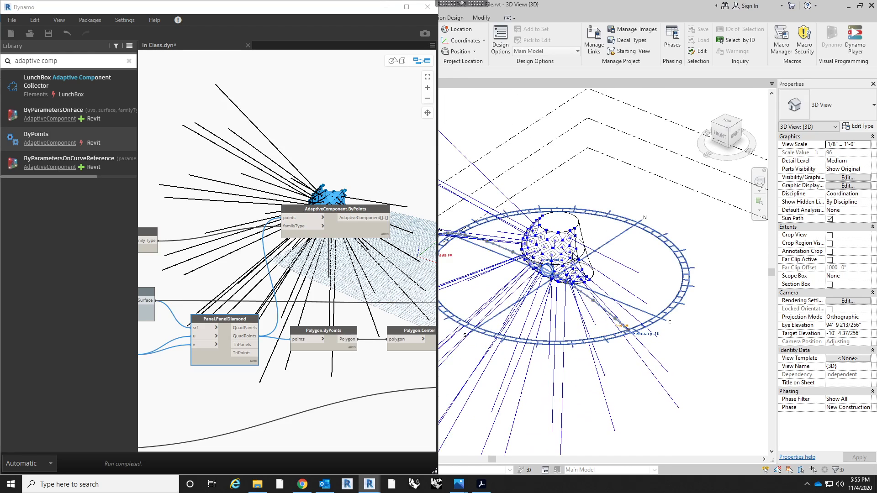
{"action": "scroll", "coordinate": [616, 260], "scroll_direction": "up", "scroll_amount": 5}
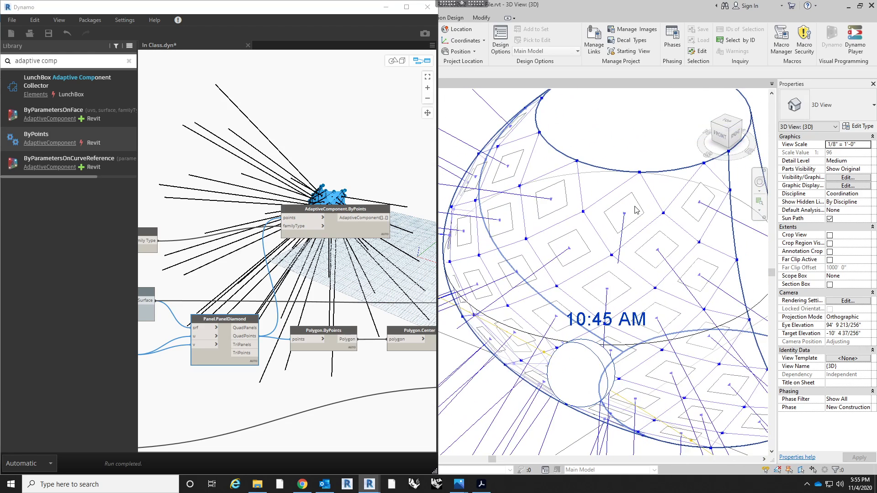
{"action": "scroll", "coordinate": [580, 213], "scroll_direction": "down", "scroll_amount": 4}
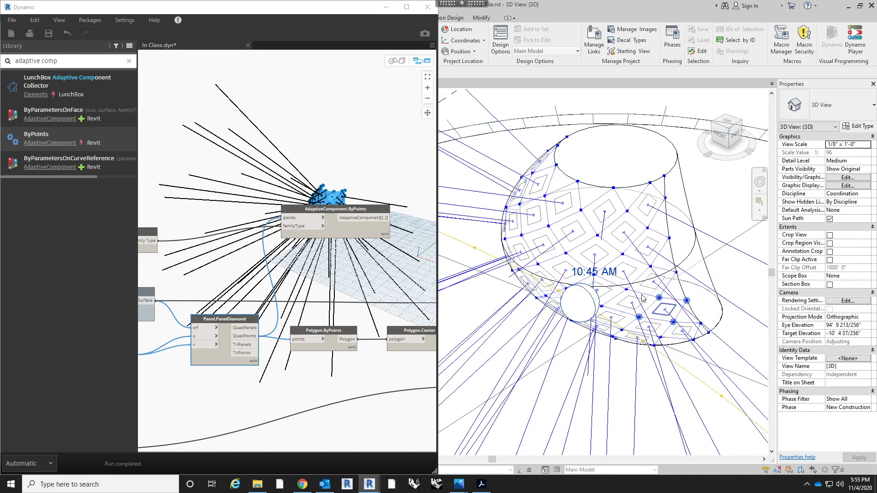
- Move the AdaptiveComponent.ByPoints node clear of the graph, above the Polygon.Center and Surface.NormalAtPoint nodes
{"action": "left_click", "coordinate": [329, 198]}
{"action": "scroll", "coordinate": [329, 197], "scroll_direction": "down", "scroll_amount": 4}
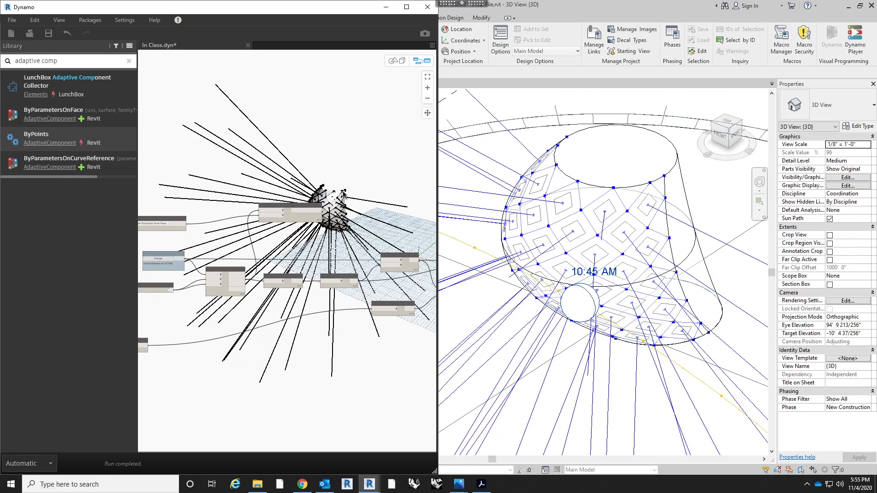
{"action": "middle_click_drag", "start_coordinate": [311, 233], "coordinate": [278, 208]}
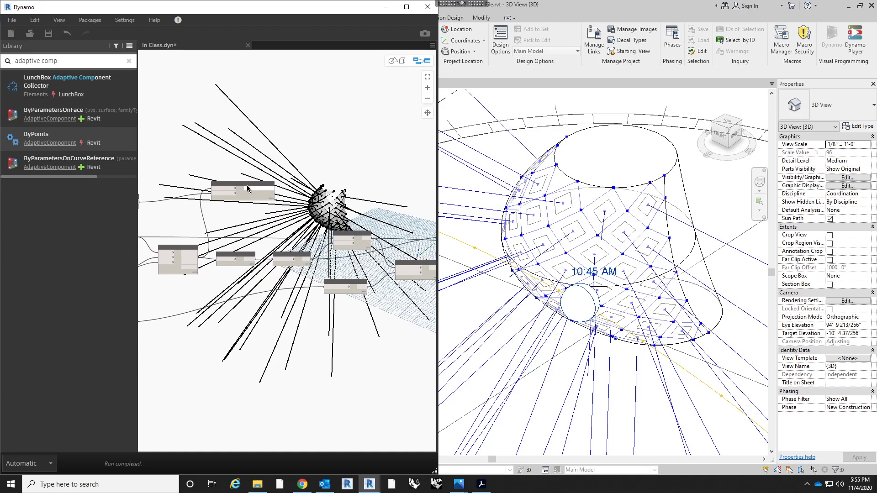
{"action": "left_click_drag", "start_coordinate": [256, 196], "coordinate": [340, 154]}
{"action": "scroll", "coordinate": [297, 207], "scroll_direction": "up", "scroll_amount": 3}
{"action": "scroll", "coordinate": [329, 168], "scroll_direction": "down", "scroll_amount": 1}
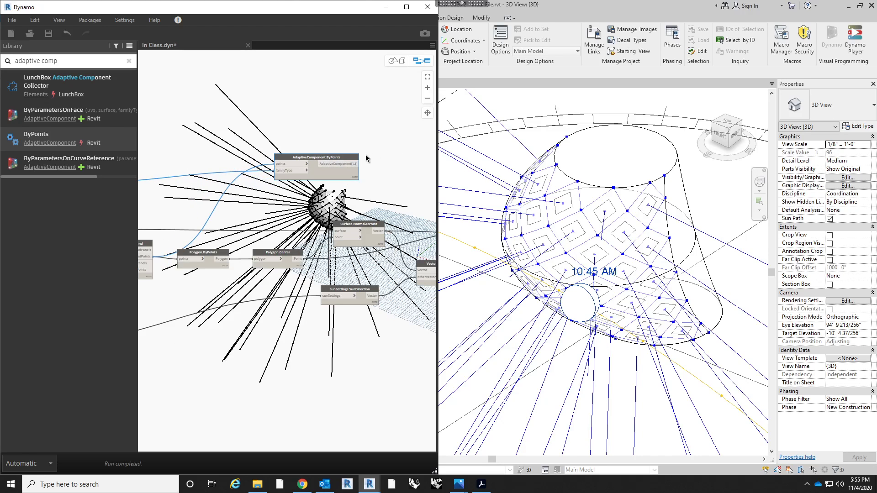
- Show the output preview of the Vector.AngleWithVector node and examine the panelled mass against the sun path in the Revit 3D view
{"action": "middle_click_drag", "start_coordinate": [322, 155], "coordinate": [252, 153]}
{"action": "middle_click_drag", "start_coordinate": [352, 208], "coordinate": [312, 208]}
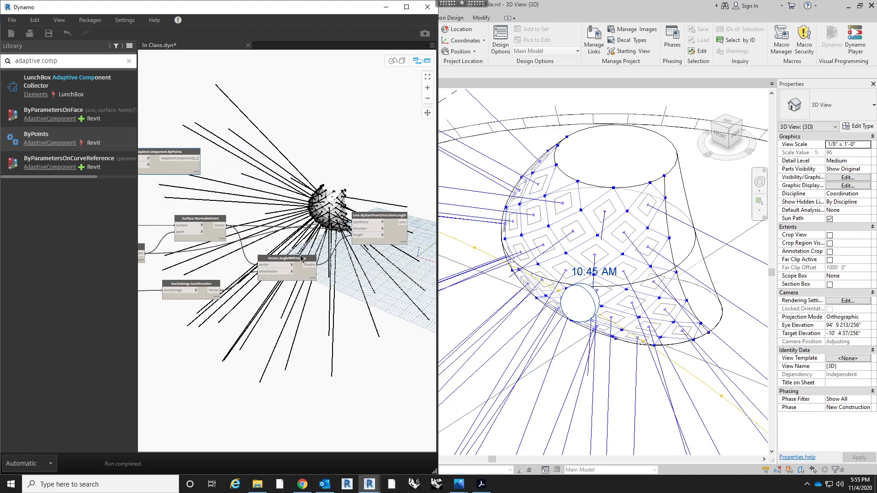
{"action": "left_click", "coordinate": [312, 279]}
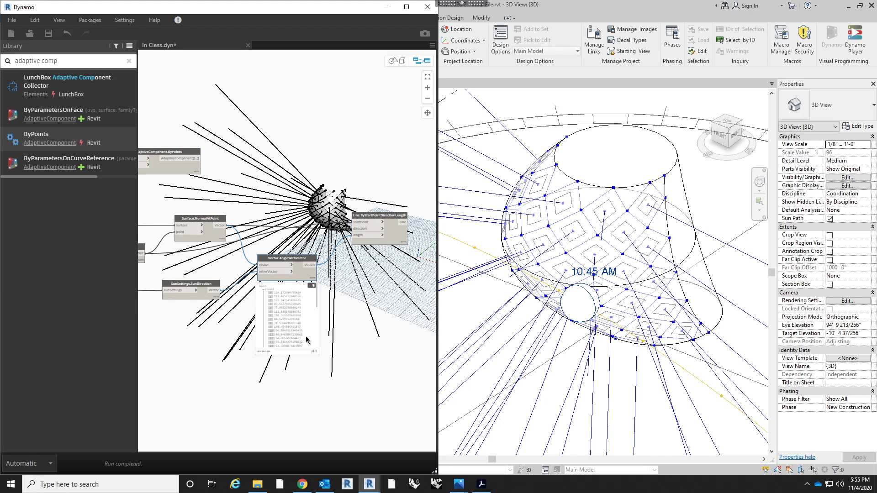
{"action": "left_click", "coordinate": [493, 317]}
{"action": "scroll", "coordinate": [568, 321], "scroll_direction": "down", "scroll_amount": 8}
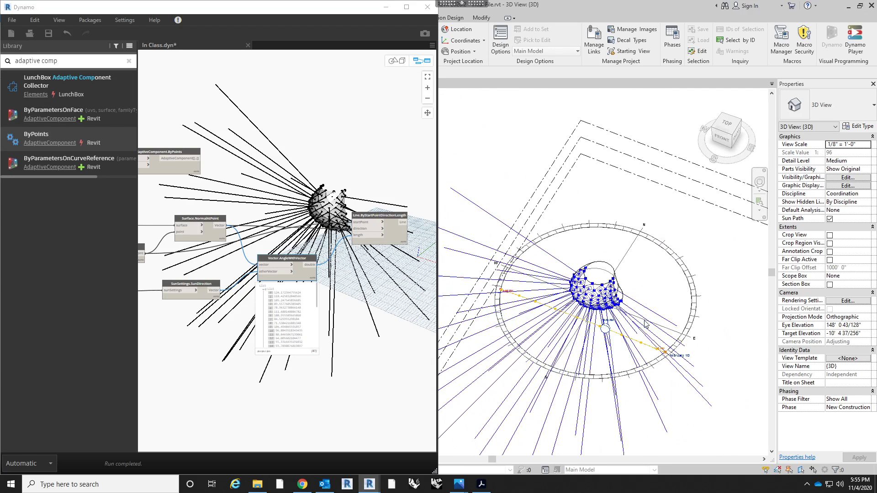
{"action": "scroll", "coordinate": [630, 382], "scroll_direction": "up", "scroll_amount": 1}
{"action": "middle_click_drag", "start_coordinate": [638, 386], "coordinate": [617, 364], "text": "shift"}
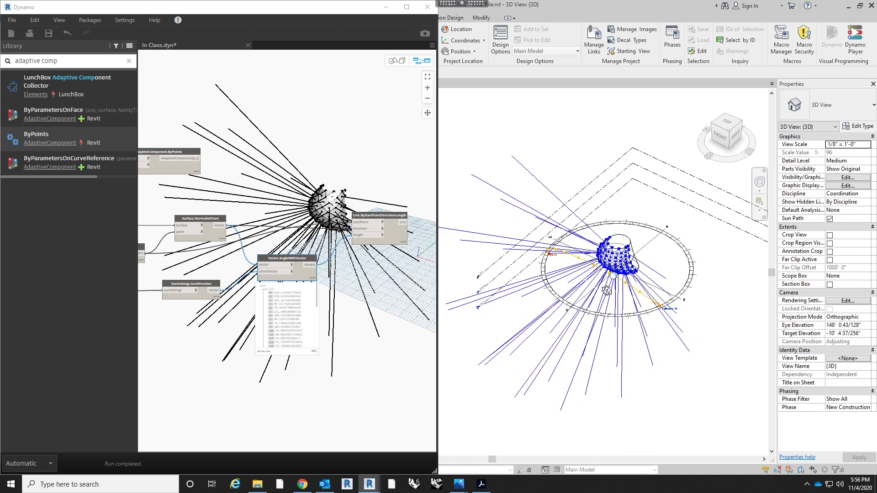
{"action": "scroll", "coordinate": [604, 256], "scroll_direction": "up", "scroll_amount": 3}
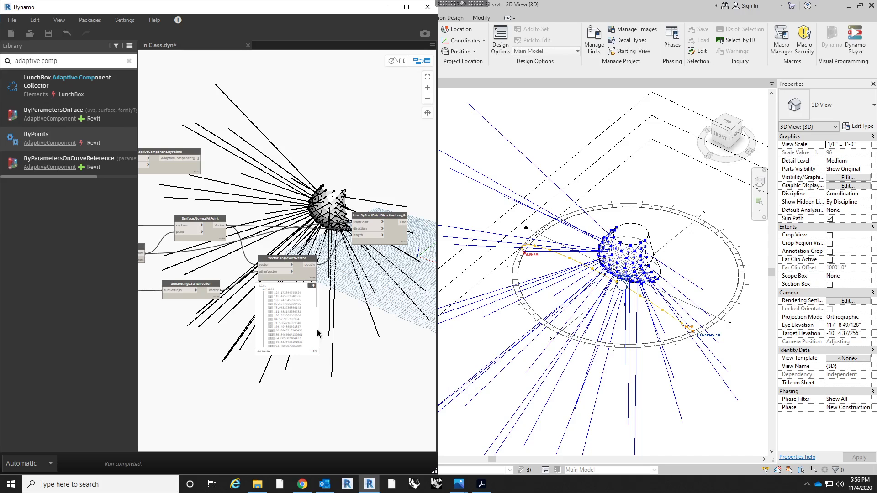
- Read through the list of angles between surface normals and sun direction in the Vector.AngleWithVector preview
{"action": "scroll", "coordinate": [210, 363], "scroll_direction": "up", "scroll_amount": 3}
{"action": "middle_click_drag", "start_coordinate": [372, 301], "coordinate": [252, 294]}
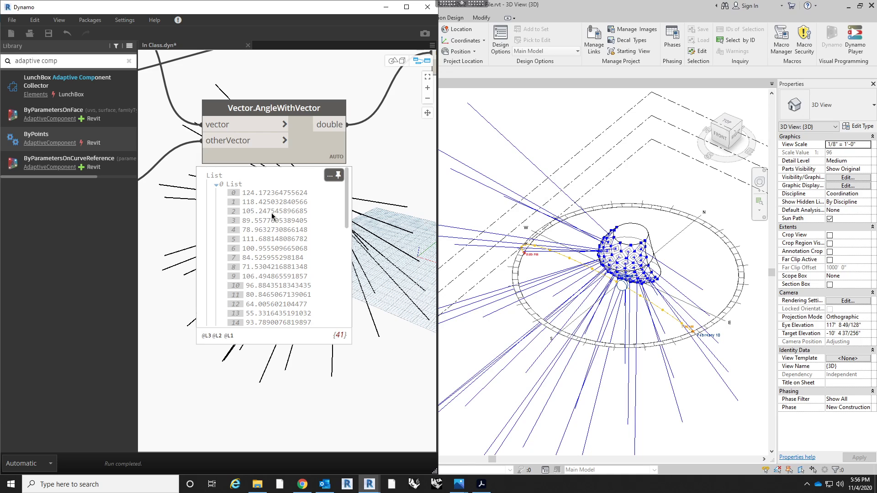
{"action": "scroll", "coordinate": [269, 212], "scroll_direction": "down", "scroll_amount": 2}
{"action": "scroll", "coordinate": [343, 249], "scroll_direction": "down", "scroll_amount": 3}
{"action": "scroll", "coordinate": [386, 245], "scroll_direction": "down", "scroll_amount": 2}
{"action": "scroll", "coordinate": [395, 232], "scroll_direction": "down", "scroll_amount": 2}
{"action": "middle_click_drag", "start_coordinate": [396, 232], "coordinate": [312, 237]}
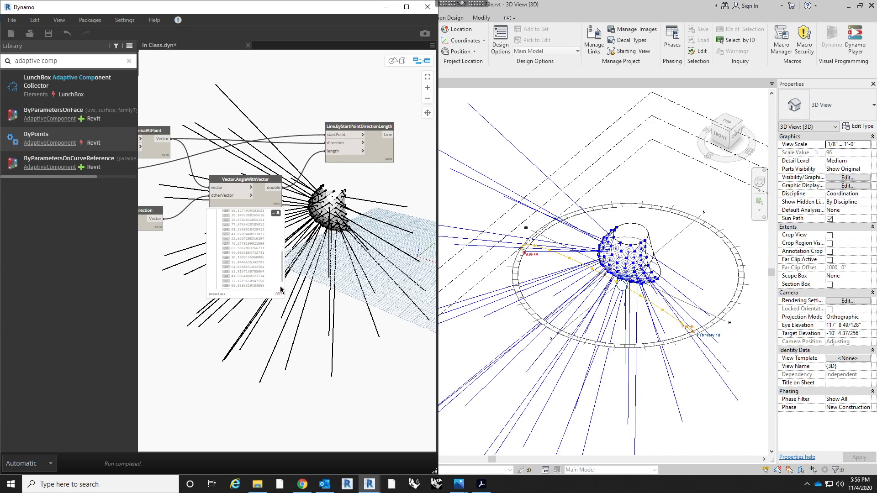
{"action": "scroll", "coordinate": [272, 270], "scroll_direction": "up", "scroll_amount": 4}
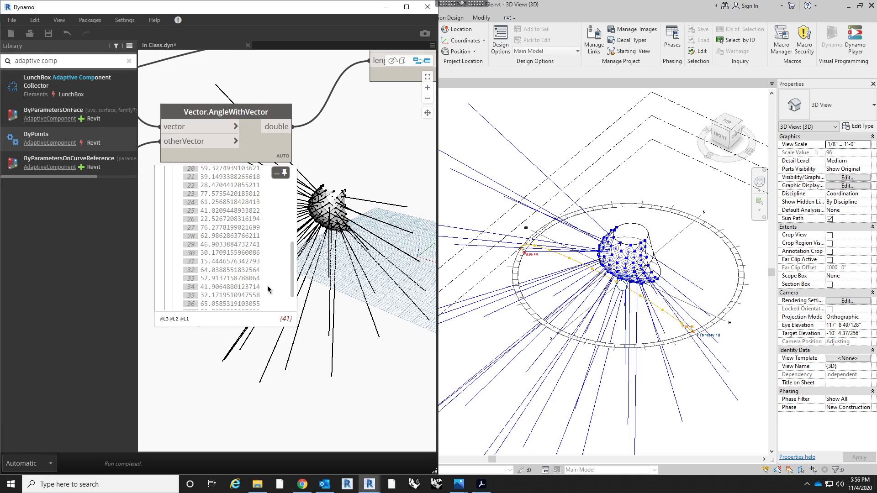
{"action": "scroll", "coordinate": [297, 319], "scroll_direction": "down", "scroll_amount": 5}
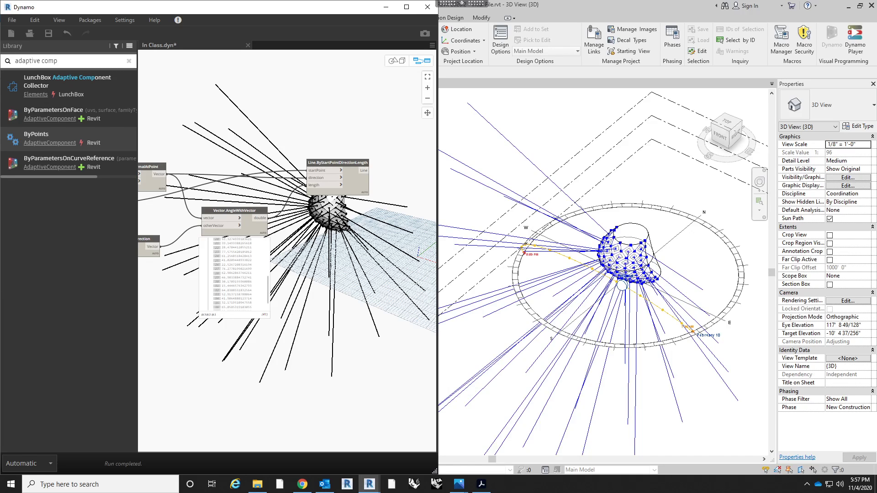
- Search the node library for remap, add a Math.MapTo node below the Line.ByStartPointDirectionLength node and review its inputs
{"action": "left_click", "coordinate": [129, 61]}
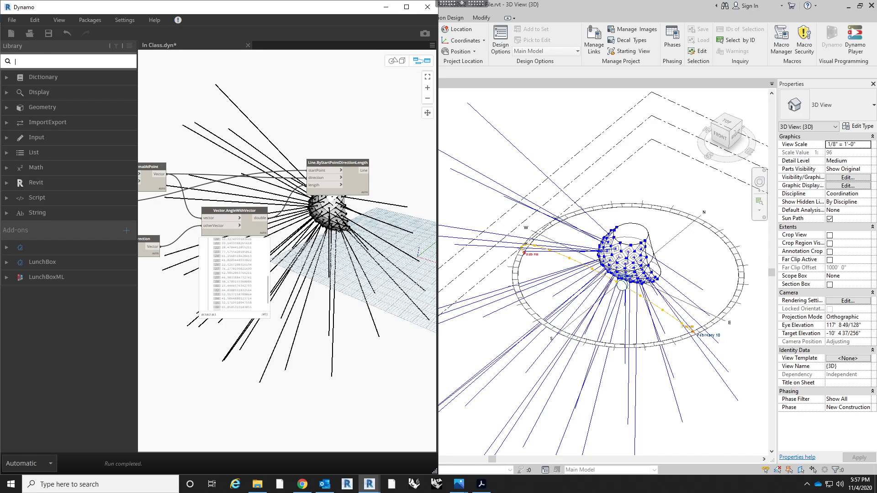
{"action": "type", "text": "map"}
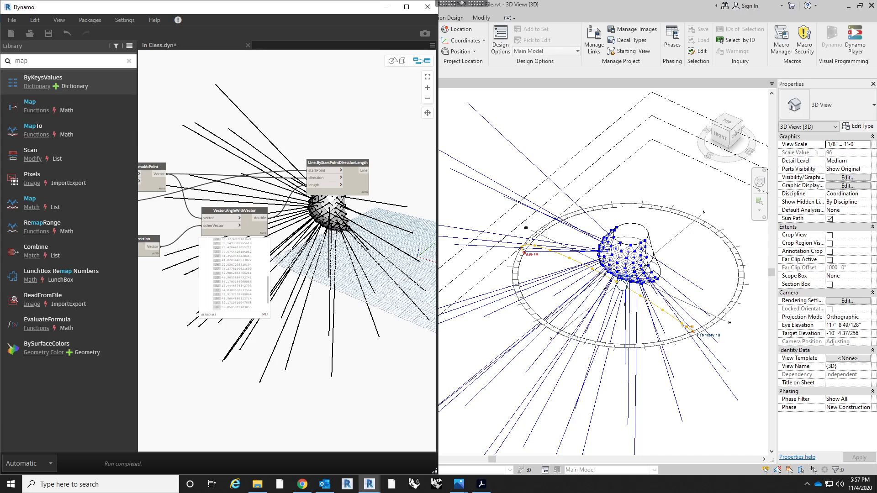
{"action": "type", "text": " to"}
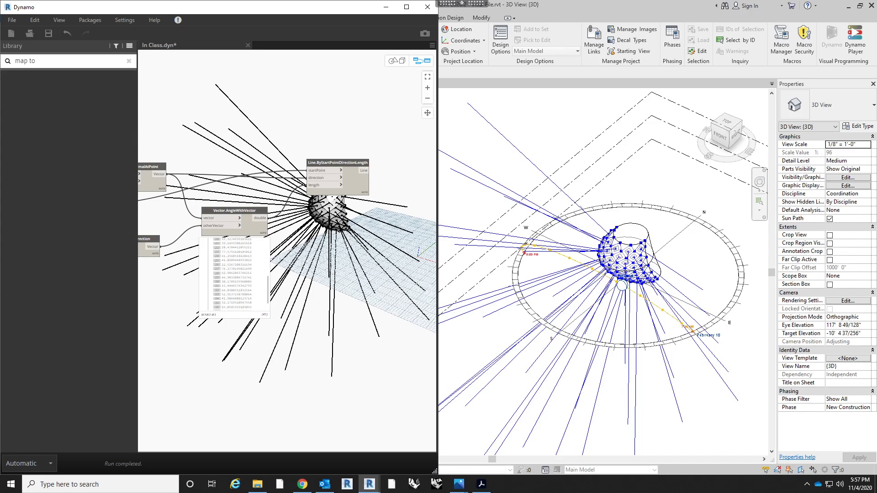
{"action": "key", "text": "BackSpace"}
{"action": "key", "text": "BackSpace"}
{"action": "key", "text": "BackSpace"}
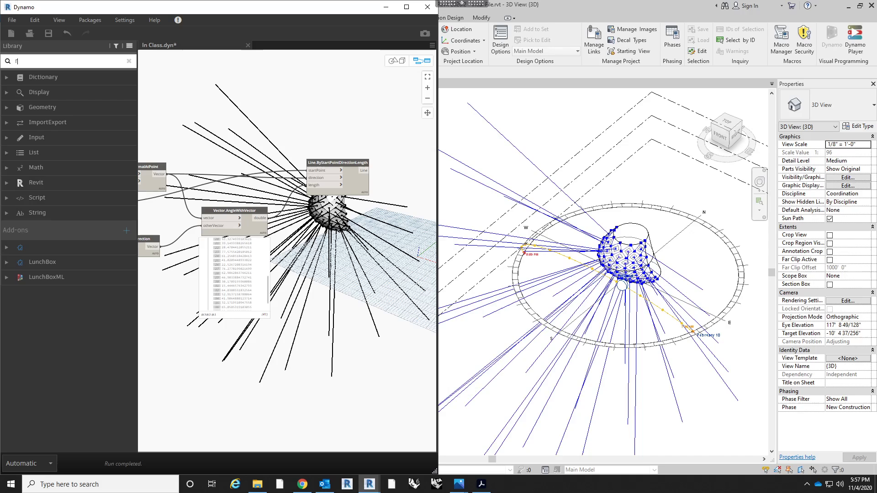
{"action": "type", "text": "remap"}
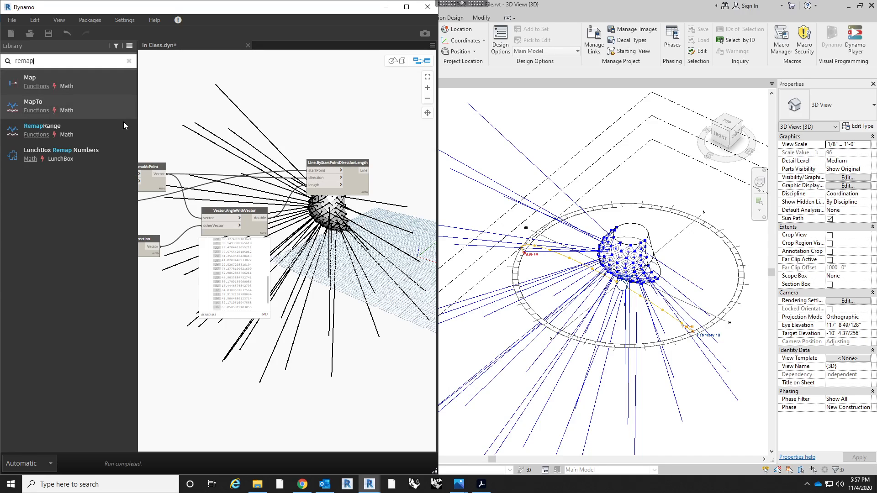
{"action": "mouse_move", "coordinate": [100, 104]}
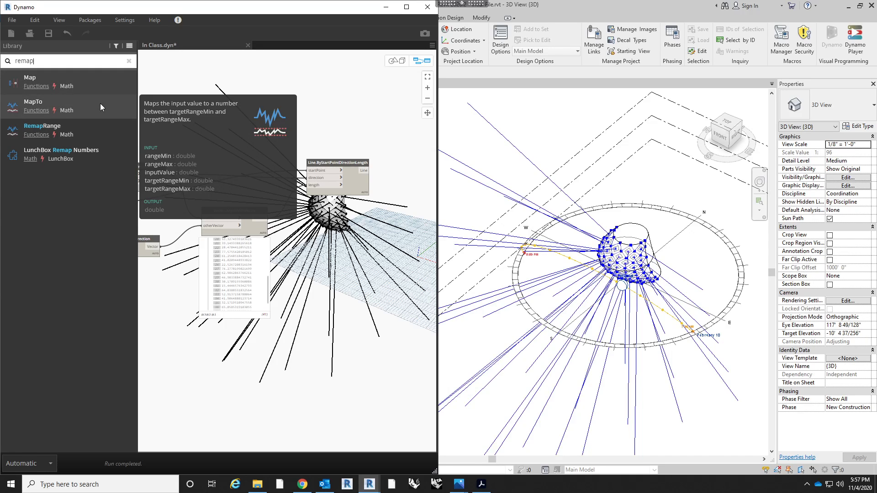
{"action": "left_click", "coordinate": [100, 103]}
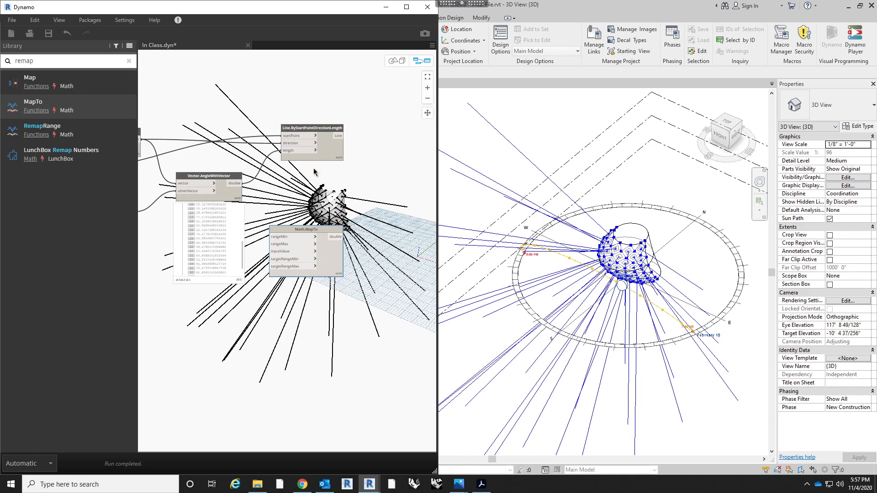
{"action": "scroll", "coordinate": [246, 246], "scroll_direction": "up", "scroll_amount": 3}
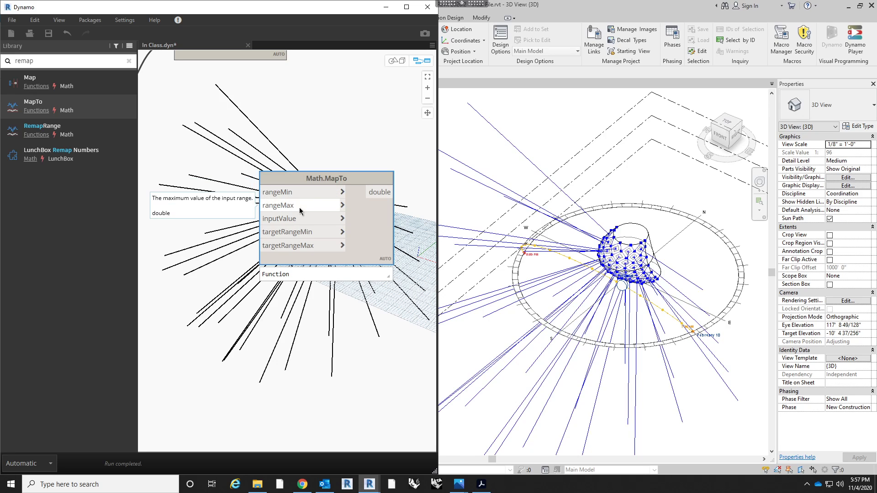
{"action": "scroll", "coordinate": [301, 222], "scroll_direction": "down", "scroll_amount": 3}
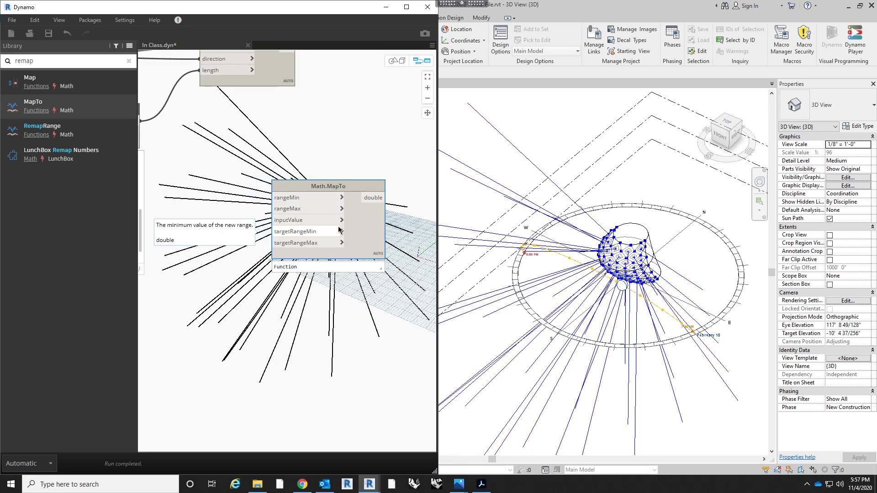
- Wire the Vector.AngleWithVector output into the inputValue of Math.MapTo and reposition the Math.MapTo node
{"action": "scroll", "coordinate": [251, 188], "scroll_direction": "up", "scroll_amount": 3}
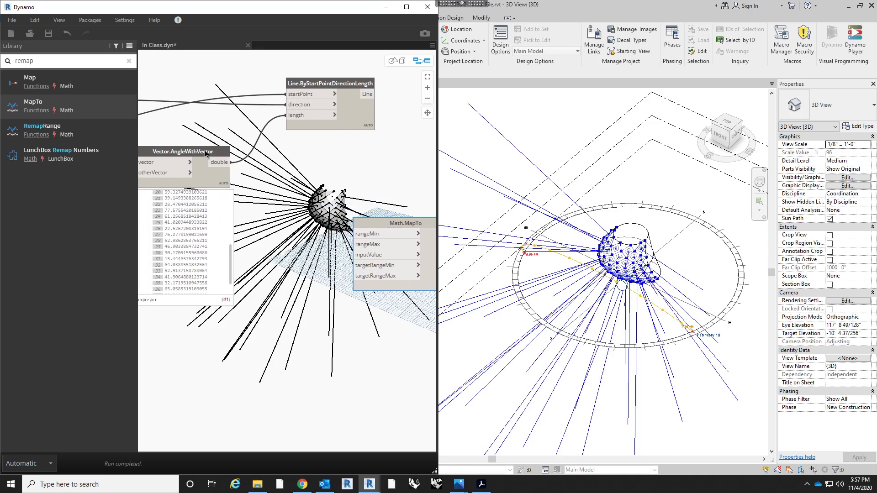
{"action": "middle_click_drag", "start_coordinate": [226, 170], "coordinate": [197, 151]}
{"action": "left_click_drag", "start_coordinate": [200, 143], "coordinate": [328, 236]}
{"action": "left_click_drag", "start_coordinate": [377, 204], "coordinate": [399, 192]}
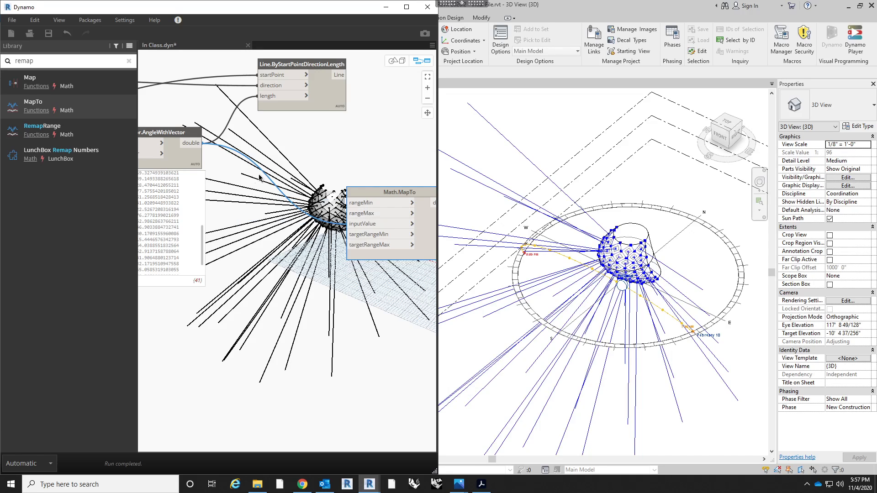
{"action": "middle_click_drag", "start_coordinate": [184, 172], "coordinate": [217, 171]}
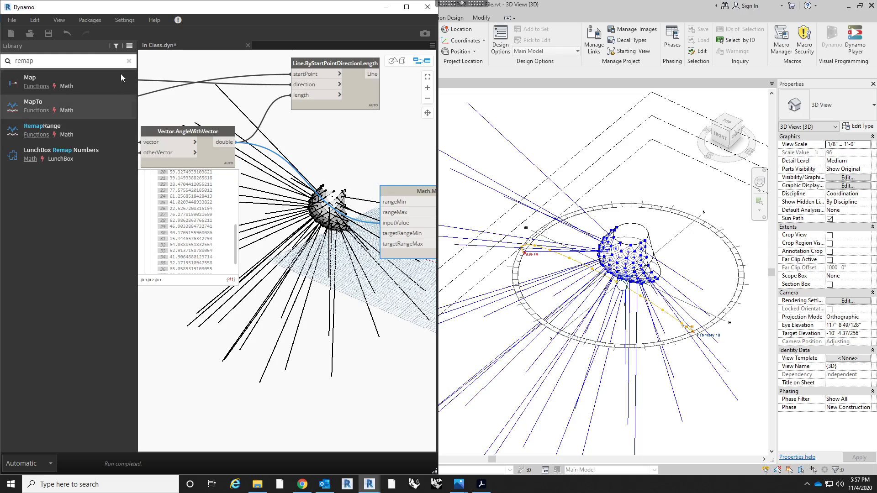
- Search the node library for minim and place a List.MinimumItem node between Vector.AngleWithVector and Math.MapTo
{"action": "left_click", "coordinate": [130, 61]}
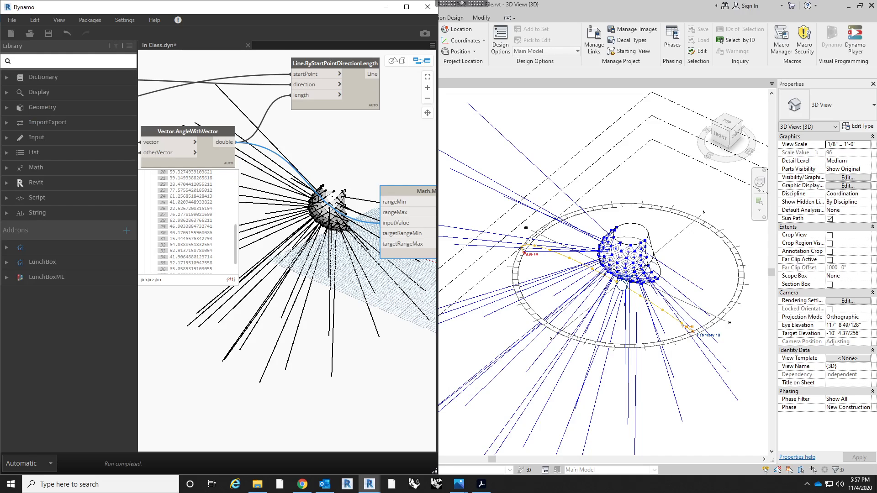
{"action": "type", "text": "minim"}
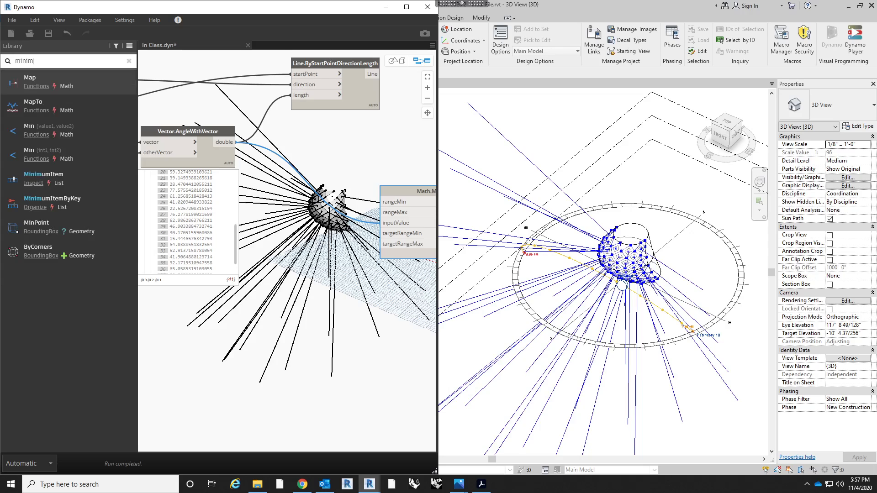
{"action": "mouse_move", "coordinate": [84, 175]}
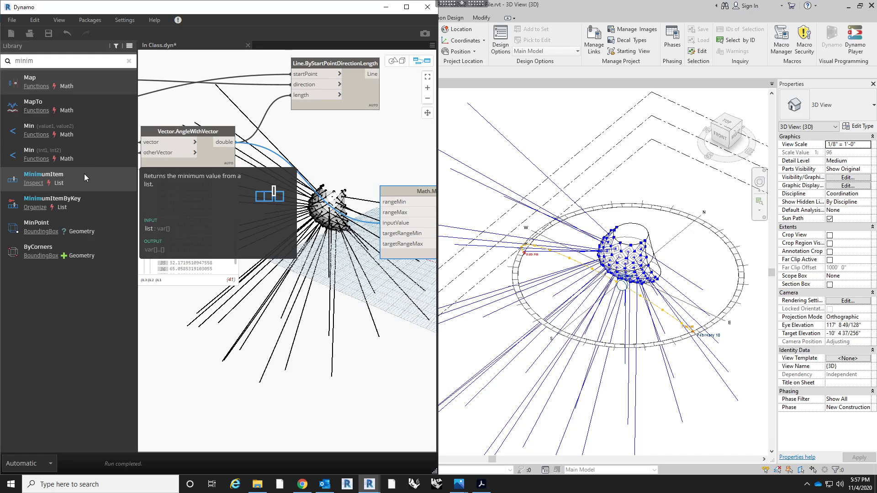
{"action": "left_click_drag", "start_coordinate": [85, 175], "coordinate": [315, 168]}
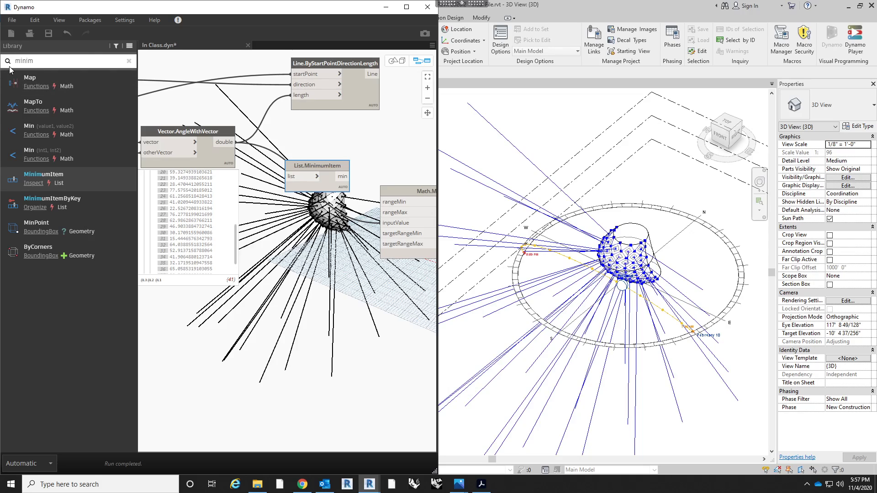
- Search the node library for maxi and place a List.MaximumItem node below List.MinimumItem
{"action": "left_click_drag", "start_coordinate": [33, 61], "coordinate": [2, 55]}
{"action": "type", "text": "maxi"}
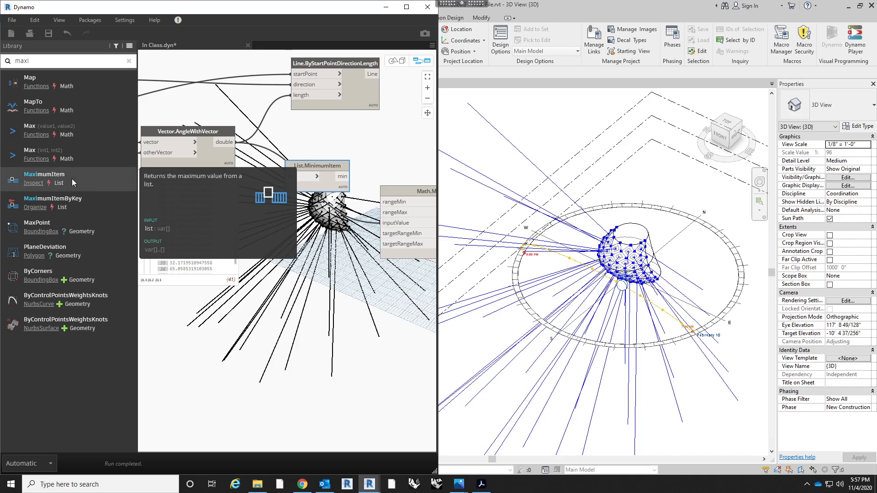
{"action": "left_click", "coordinate": [44, 178]}
{"action": "left_click_drag", "start_coordinate": [346, 274], "coordinate": [315, 210]}
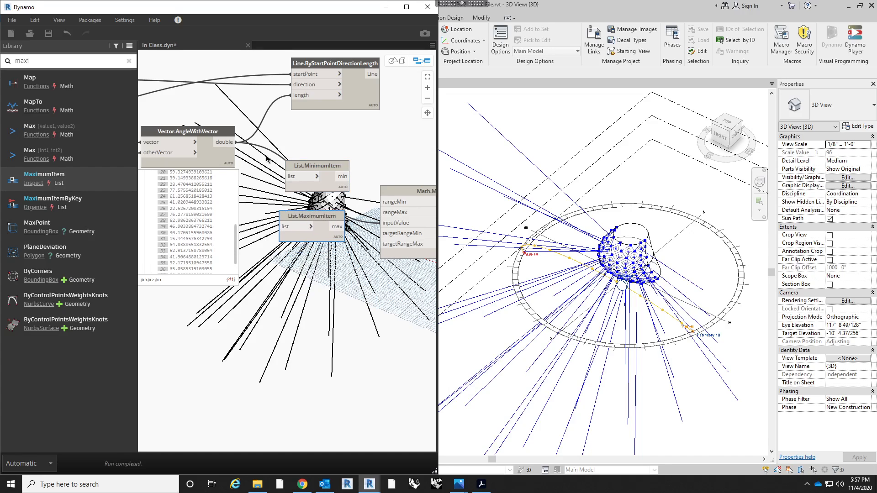
- Wire the Vector.AngleWithVector angles through List.MinimumItem and List.MaximumItem into rangeMin and rangeMax of Math.MapTo, and shift Math.MapTo lower
{"action": "left_click_drag", "start_coordinate": [232, 142], "coordinate": [288, 176]}
{"action": "left_click_drag", "start_coordinate": [227, 142], "coordinate": [308, 239]}
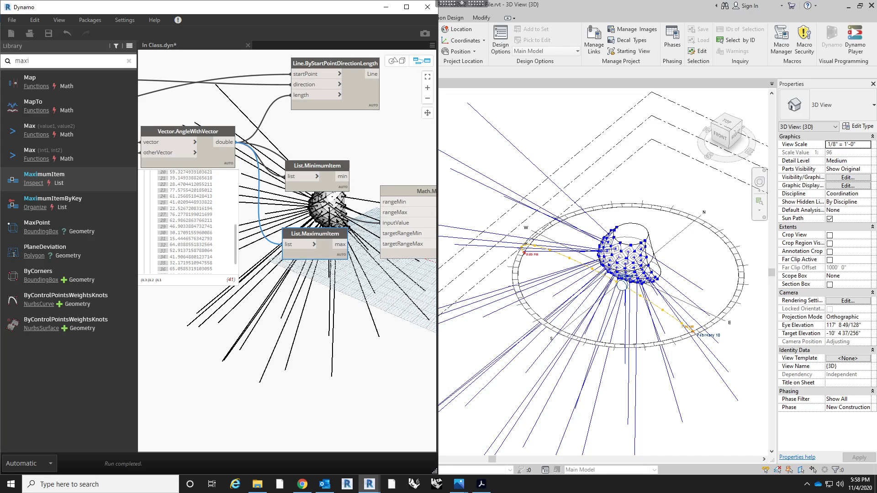
{"action": "left_click_drag", "start_coordinate": [350, 176], "coordinate": [383, 202]}
{"action": "left_click_drag", "start_coordinate": [348, 244], "coordinate": [332, 209]}
{"action": "middle_click_drag", "start_coordinate": [331, 338], "coordinate": [269, 268]}
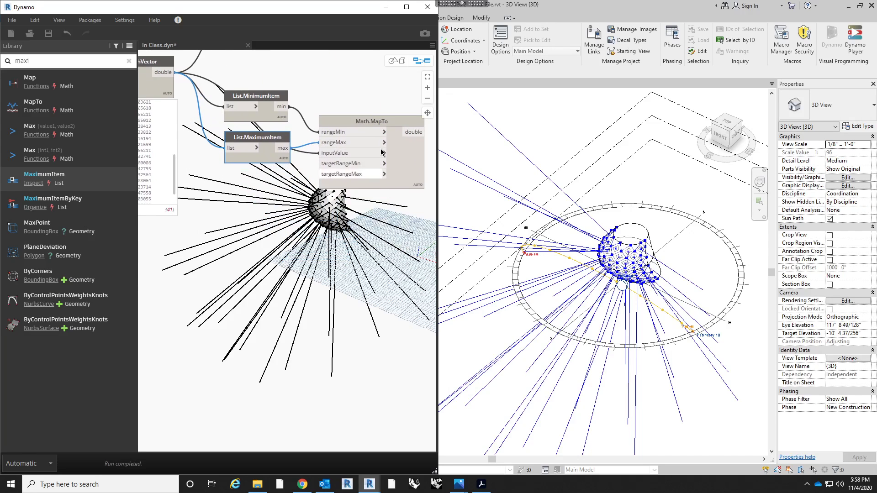
{"action": "left_click_drag", "start_coordinate": [382, 152], "coordinate": [388, 185]}
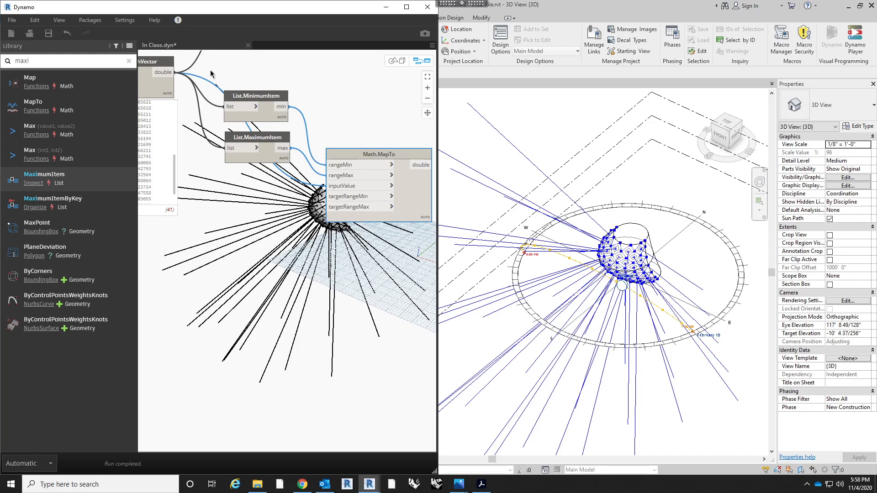
- Search the node library for numb and place a Number node below List.MaximumItem, beside Math.MapTo
{"action": "left_click", "coordinate": [129, 61]}
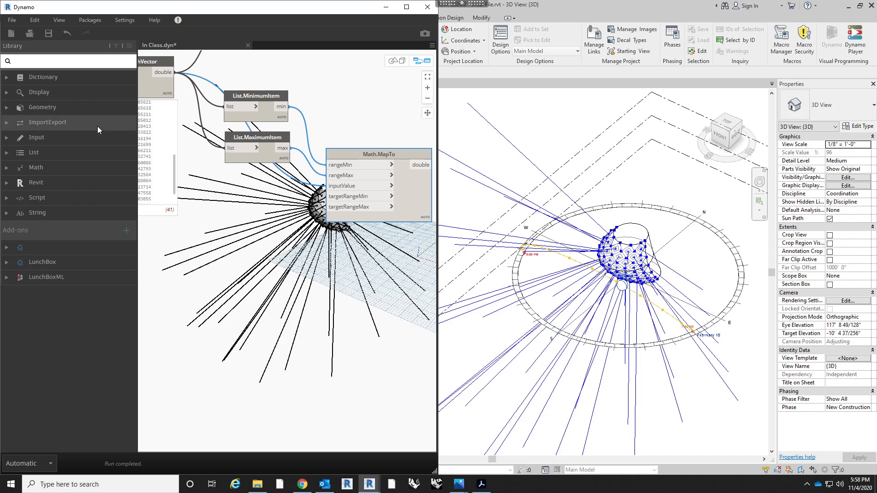
{"action": "type", "text": "numb"}
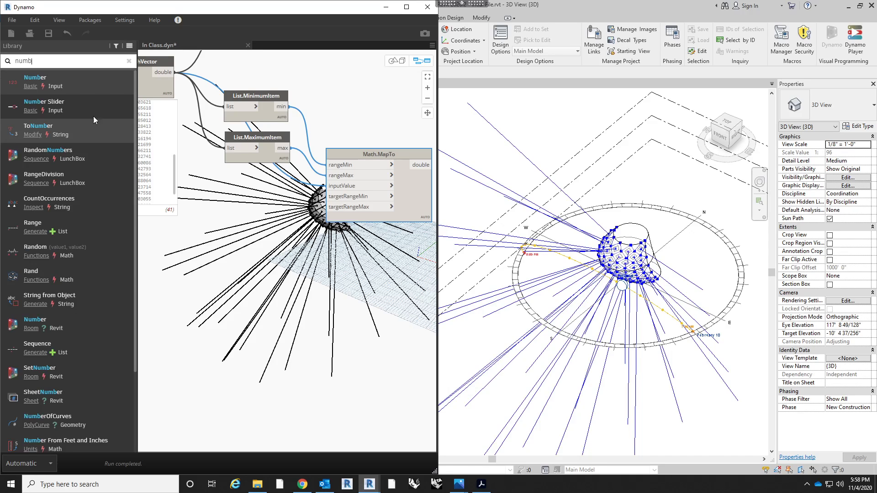
{"action": "left_click", "coordinate": [86, 82]}
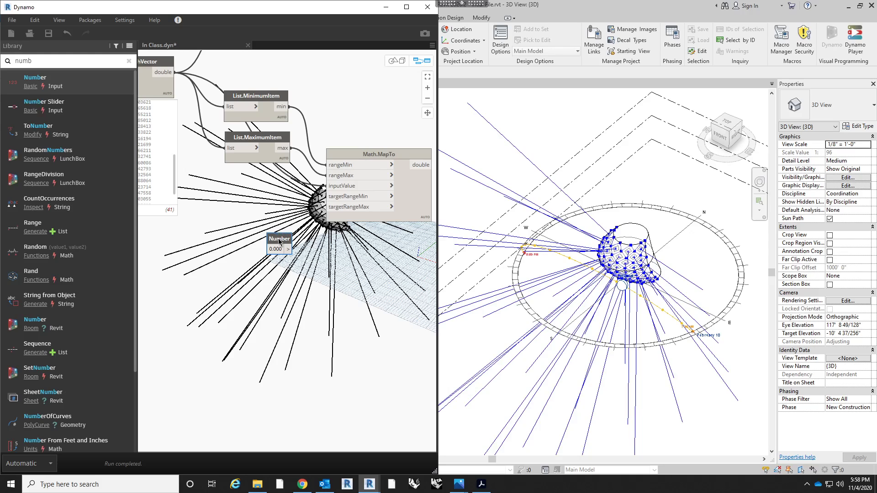
{"action": "mouse_move", "coordinate": [279, 242]}
{"action": "left_mouse_down"}
{"action": "mouse_move", "coordinate": [278, 231]}
{"action": "mouse_move", "coordinate": [268, 236]}
{"action": "left_mouse_up"}
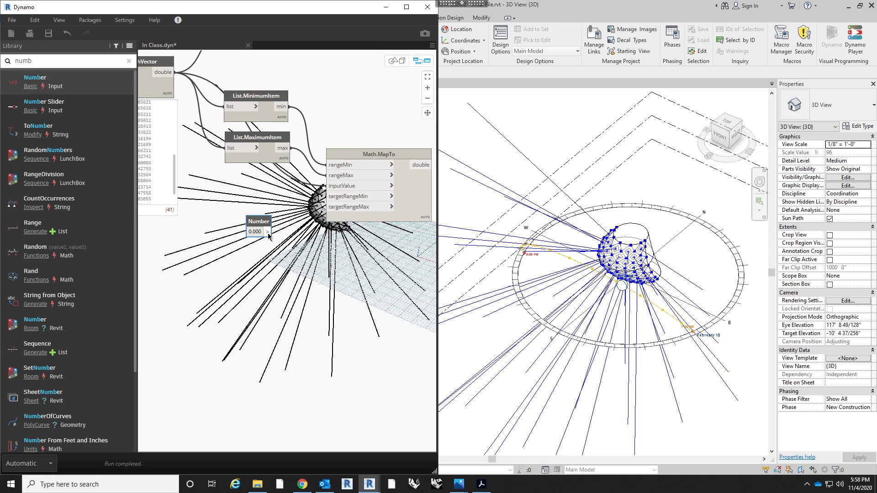
{"action": "left_click", "coordinate": [269, 236]}
{"action": "scroll", "coordinate": [283, 242], "scroll_direction": "up", "scroll_amount": 1}
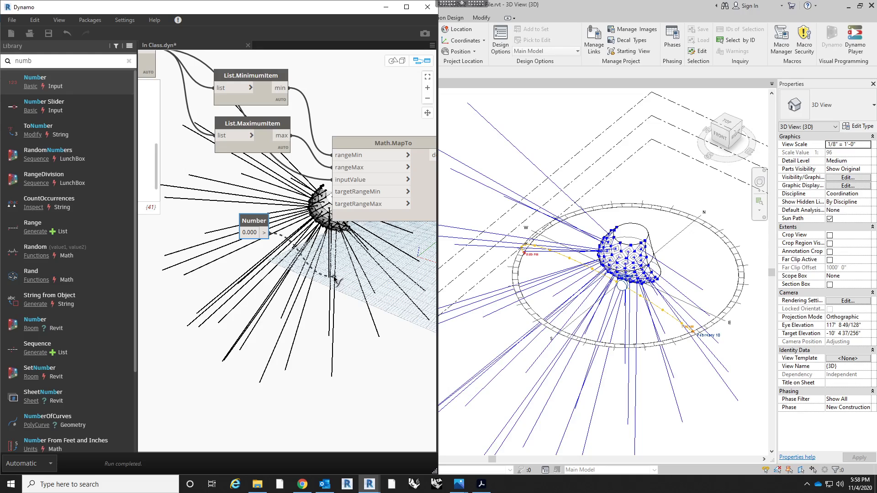
- Set the Number node to 0.51 and wire it into targetRangeMin of Math.MapTo, placing it level with that input
{"action": "left_click", "coordinate": [249, 233]}
{"action": "type", "text": ".51"}
{"action": "left_click", "coordinate": [264, 232]}
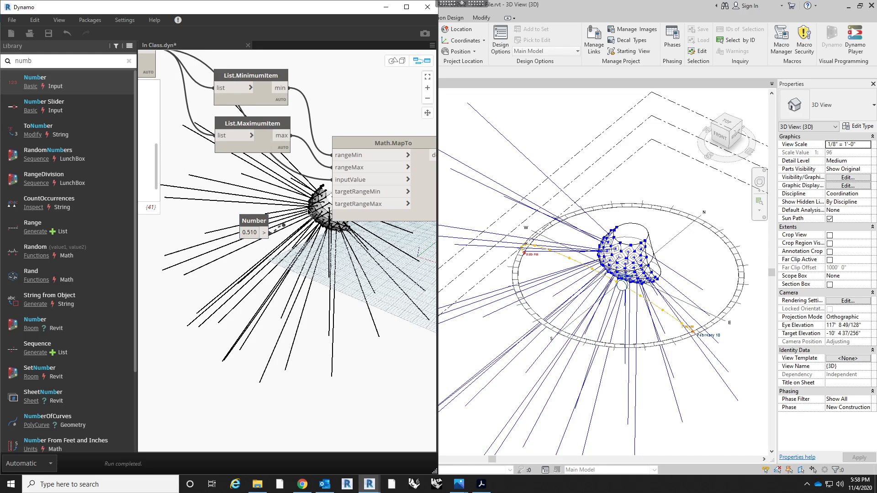
{"action": "left_click", "coordinate": [343, 196]}
{"action": "left_click_drag", "start_coordinate": [250, 225], "coordinate": [255, 194]}
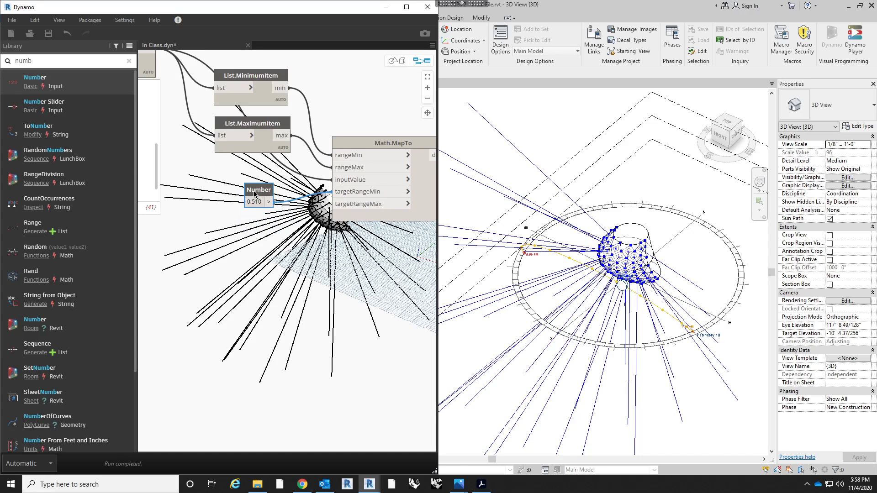
- Duplicate the Number node below the original, set the copy to 1 and wire it into targetRangeMax of Math.MapTo
{"action": "key", "text": "ctrl+c"}
{"action": "key", "text": "ctrl+v"}
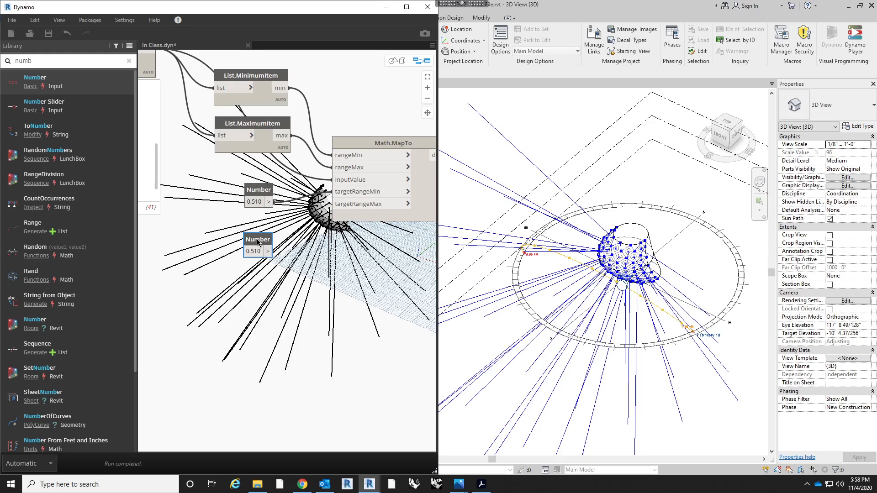
{"action": "left_click_drag", "start_coordinate": [258, 242], "coordinate": [262, 242]}
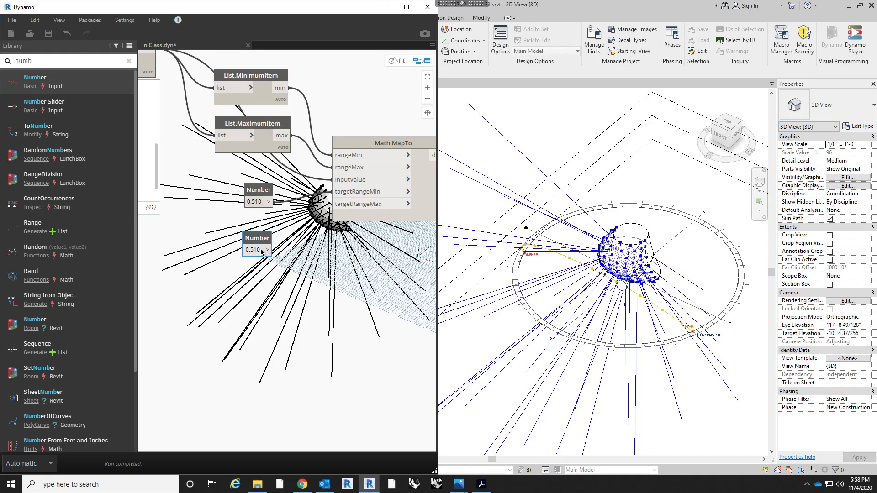
{"action": "double_click", "coordinate": [262, 251]}
{"action": "type", "text": "1"}
{"action": "left_click", "coordinate": [236, 308]}
{"action": "left_click_drag", "start_coordinate": [267, 250], "coordinate": [408, 204]}
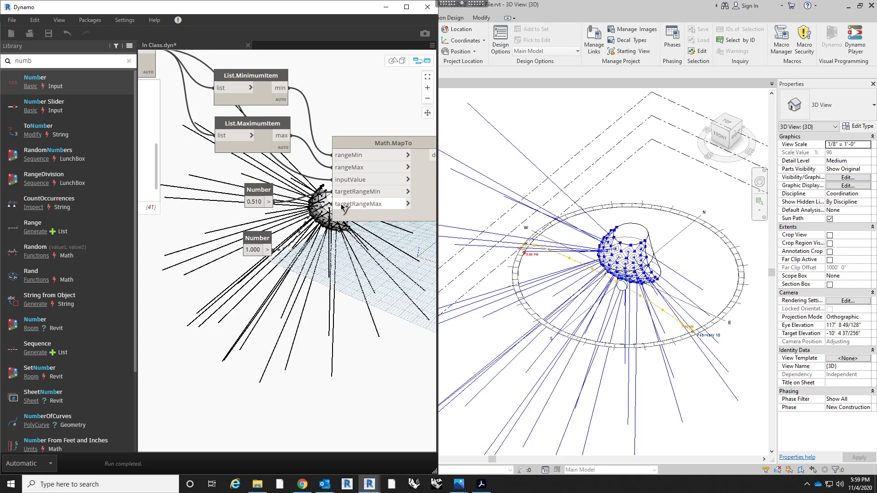
- Preview the Math.MapTo output and compare it with the Vector.AngleWithVector list and the List.MinimumItem and List.MaximumItem results
{"action": "scroll", "coordinate": [359, 272], "scroll_direction": "up", "scroll_amount": 2}
{"action": "scroll", "coordinate": [359, 271], "scroll_direction": "down", "scroll_amount": 4}
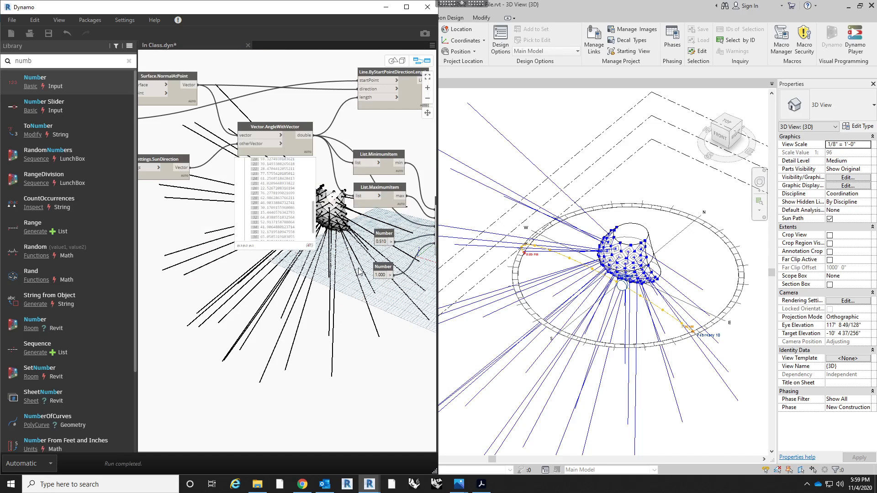
{"action": "middle_click_drag", "start_coordinate": [334, 246], "coordinate": [312, 241]}
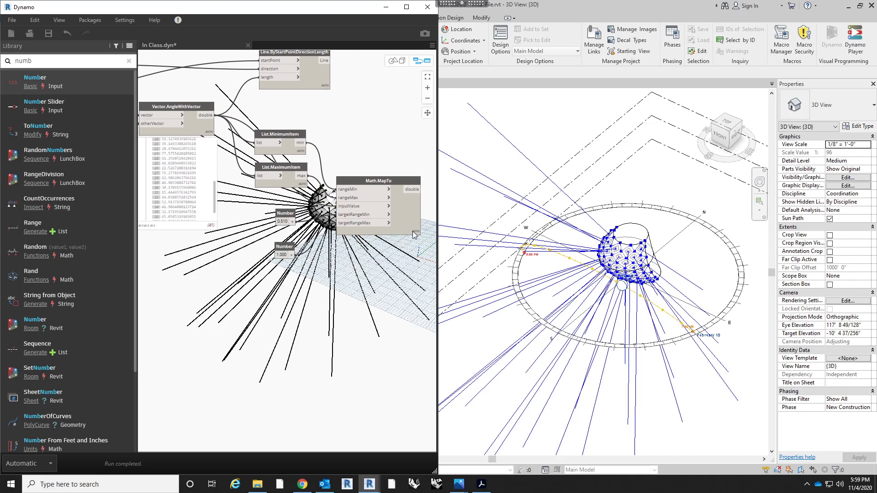
{"action": "left_click", "coordinate": [415, 241]}
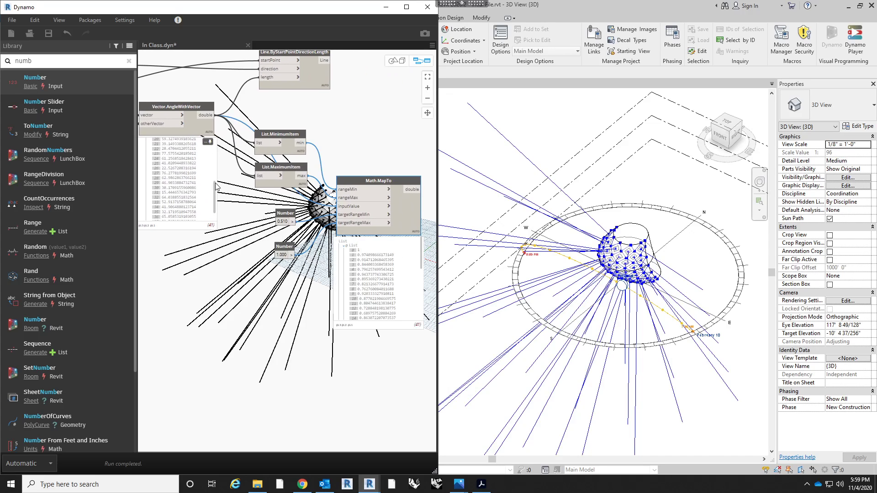
{"action": "left_click_drag", "start_coordinate": [216, 191], "coordinate": [205, 157]}
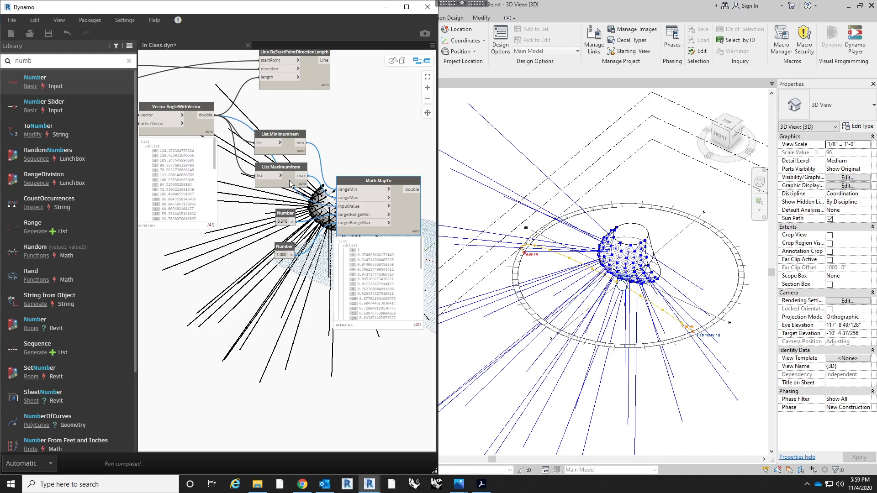
{"action": "middle_click_drag", "start_coordinate": [358, 159], "coordinate": [339, 148]}
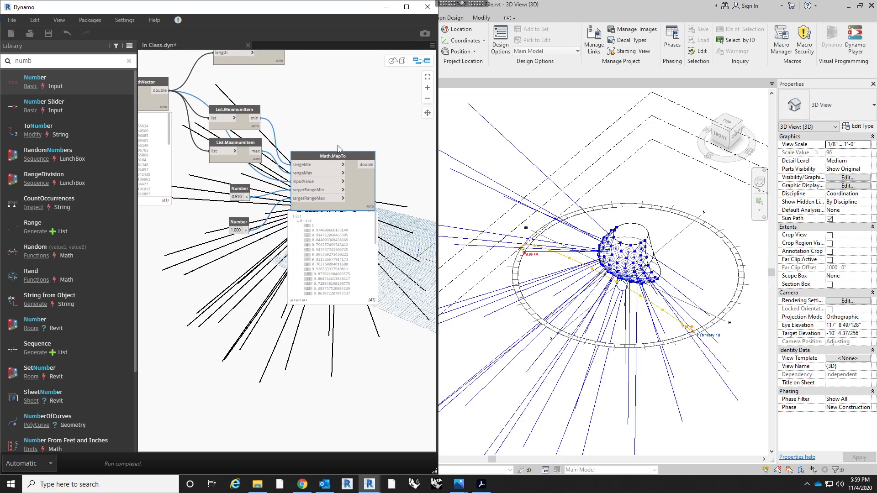
{"action": "left_click", "coordinate": [256, 128]}
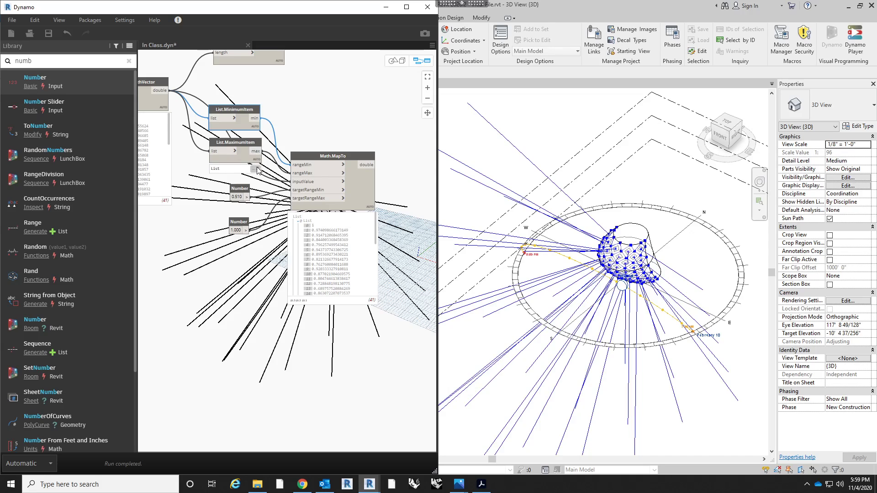
{"action": "left_click", "coordinate": [258, 170]}
{"action": "middle_click_drag", "start_coordinate": [287, 269], "coordinate": [303, 239]}
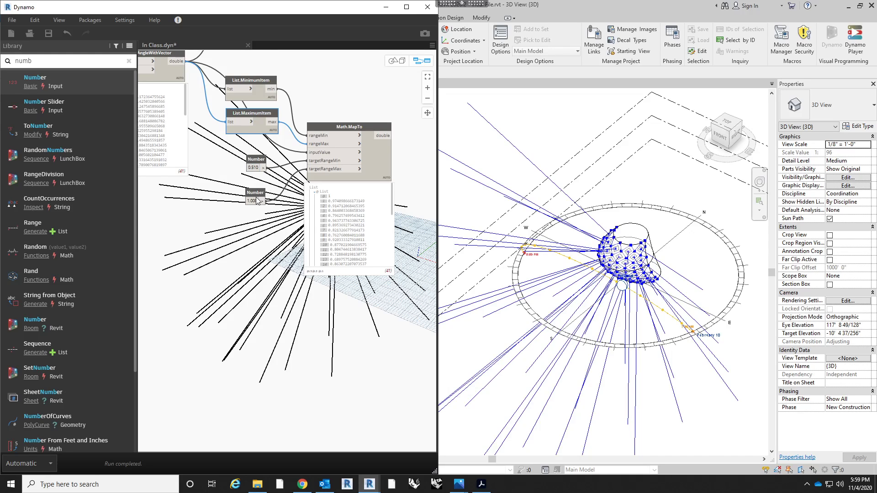
{"action": "middle_click_drag", "start_coordinate": [258, 237], "coordinate": [287, 254]}
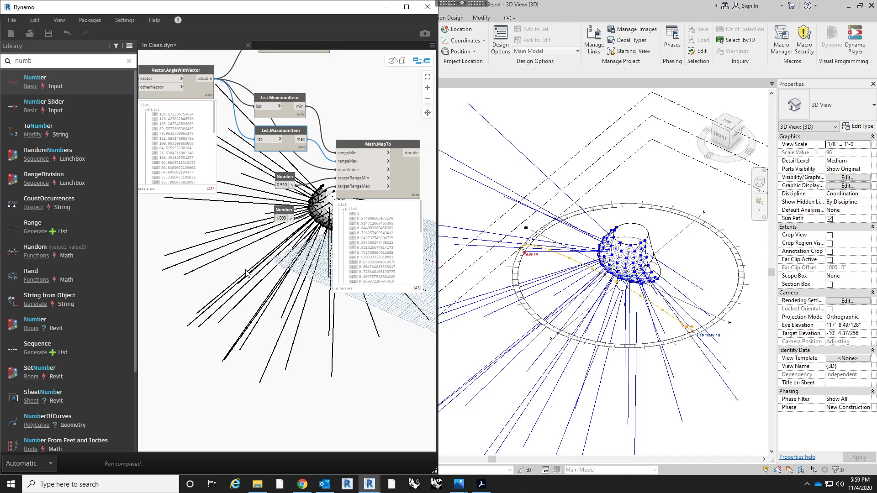
- Read through the full list of remapped values in the Math.MapTo preview
{"action": "scroll", "coordinate": [371, 191], "scroll_direction": "up", "scroll_amount": 4}
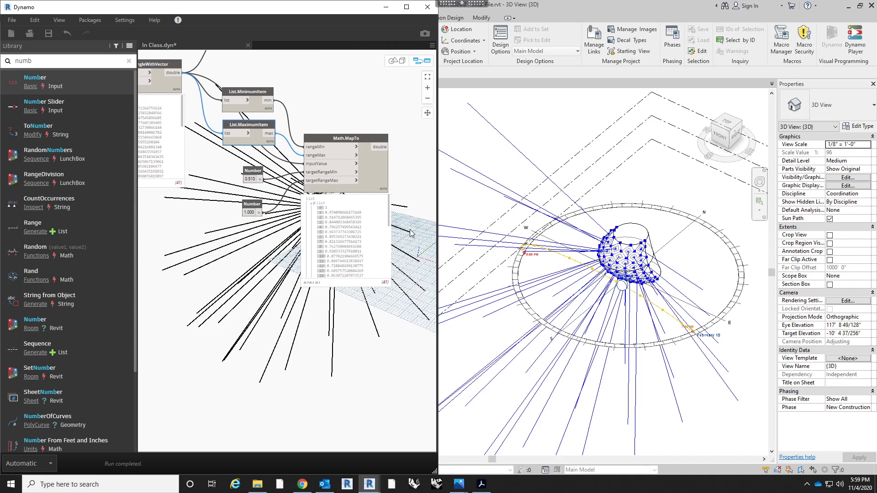
{"action": "scroll", "coordinate": [372, 190], "scroll_direction": "down", "scroll_amount": 4}
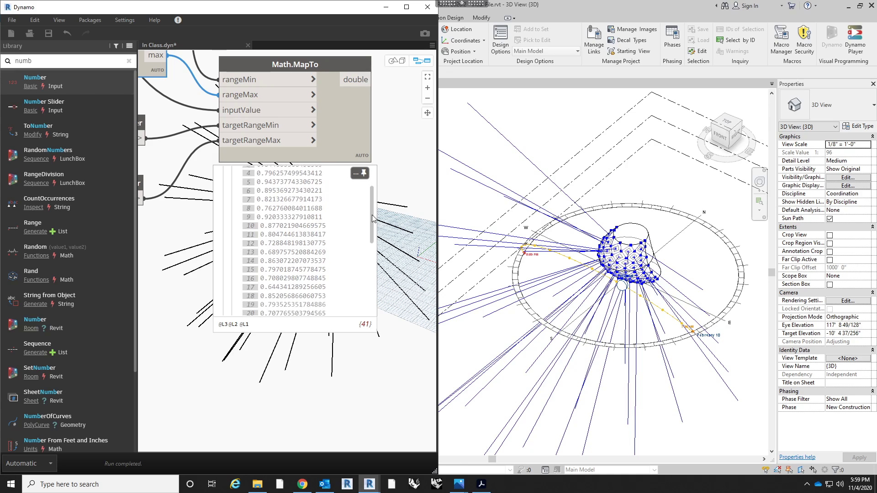
{"action": "scroll", "coordinate": [365, 263], "scroll_direction": "down", "scroll_amount": 4}
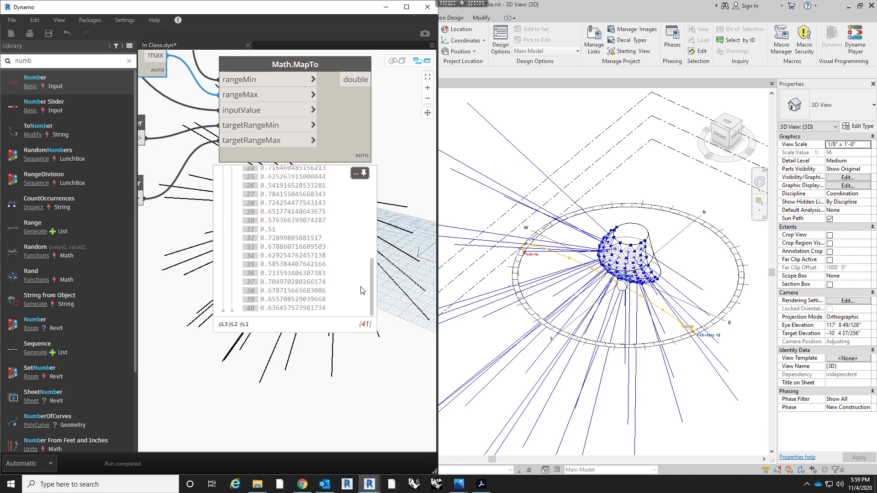
{"action": "scroll", "coordinate": [365, 275], "scroll_direction": "up", "scroll_amount": 2}
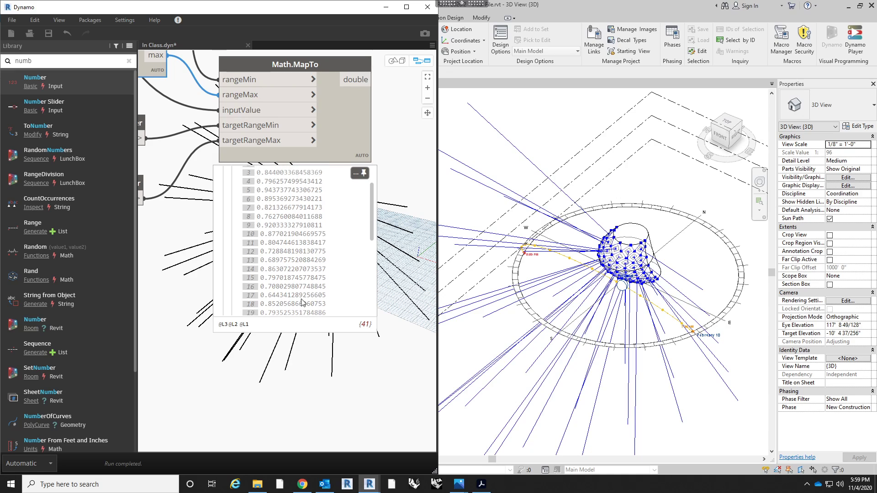
{"action": "scroll", "coordinate": [338, 359], "scroll_direction": "down", "scroll_amount": 5}
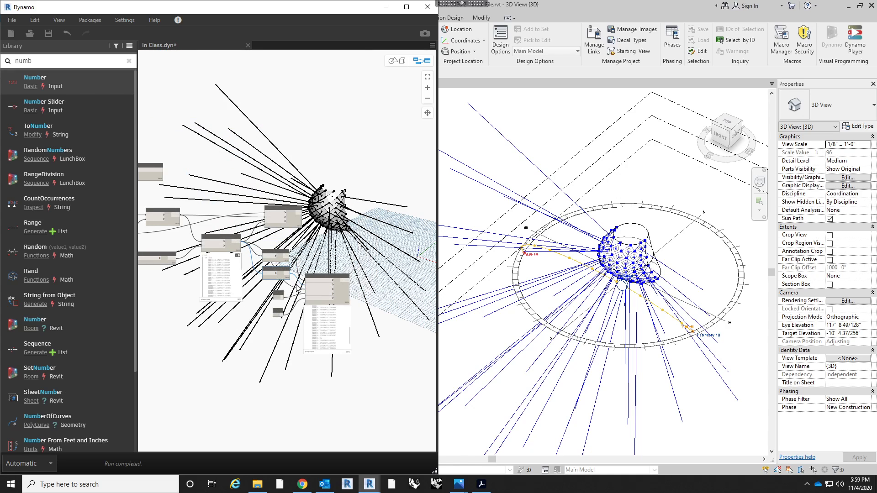
{"action": "scroll", "coordinate": [387, 288], "scroll_direction": "up", "scroll_amount": 5}
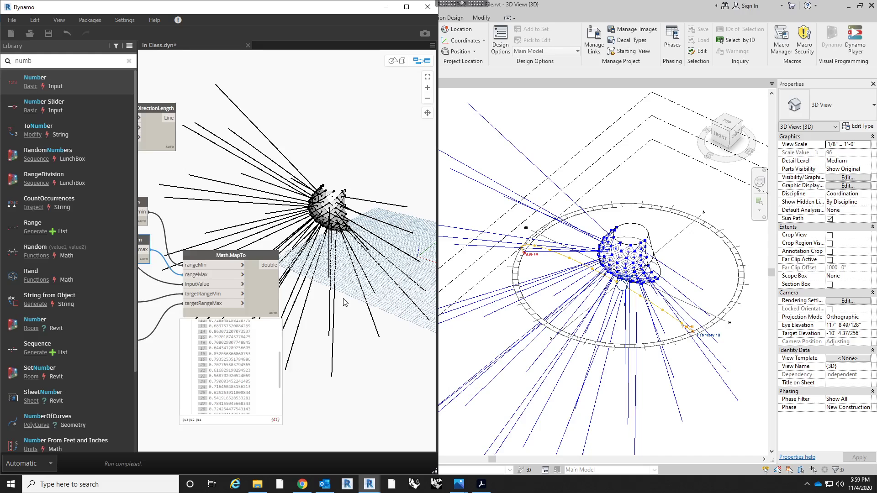
- Move the AdaptiveComponent.ByPoints node to just above the Line.ByStartPointDirectionLength node
{"action": "scroll", "coordinate": [389, 288], "scroll_direction": "down", "scroll_amount": 1}
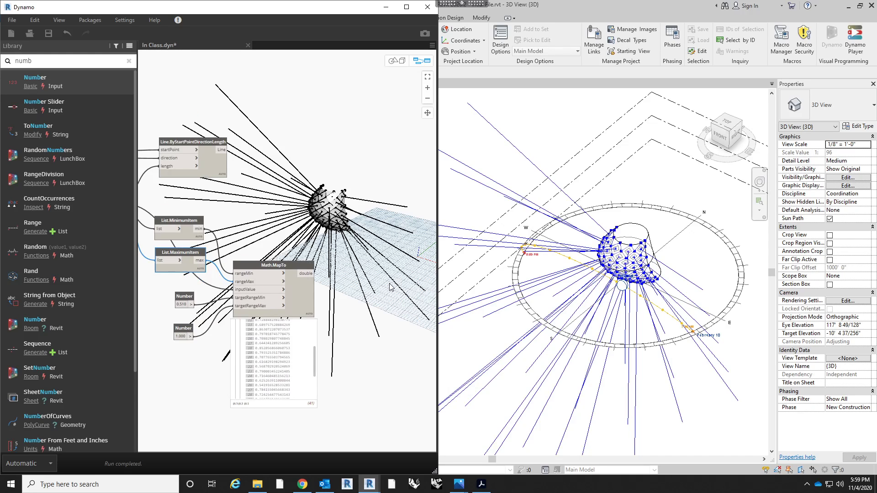
{"action": "scroll", "coordinate": [363, 174], "scroll_direction": "down", "scroll_amount": 1}
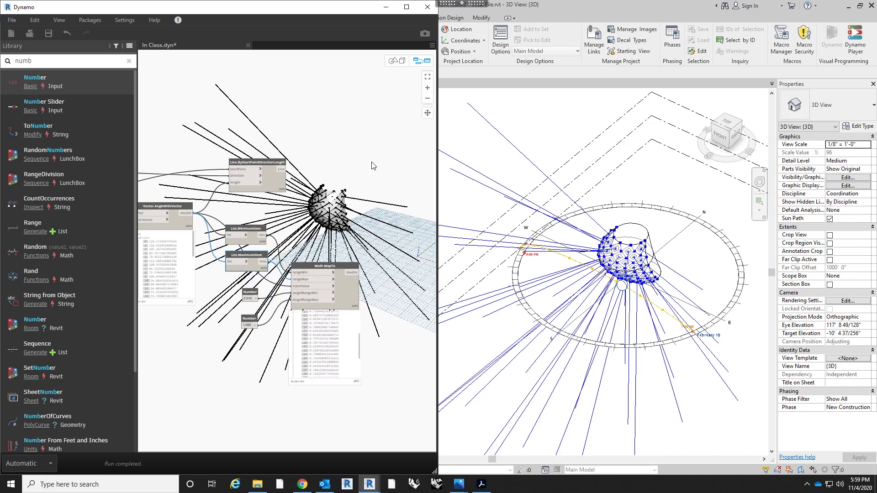
{"action": "middle_click_drag", "start_coordinate": [288, 143], "coordinate": [374, 165]}
{"action": "left_click_drag", "start_coordinate": [144, 125], "coordinate": [377, 136]}
{"action": "middle_click_drag", "start_coordinate": [415, 193], "coordinate": [275, 160]}
{"action": "left_click", "coordinate": [346, 133]}
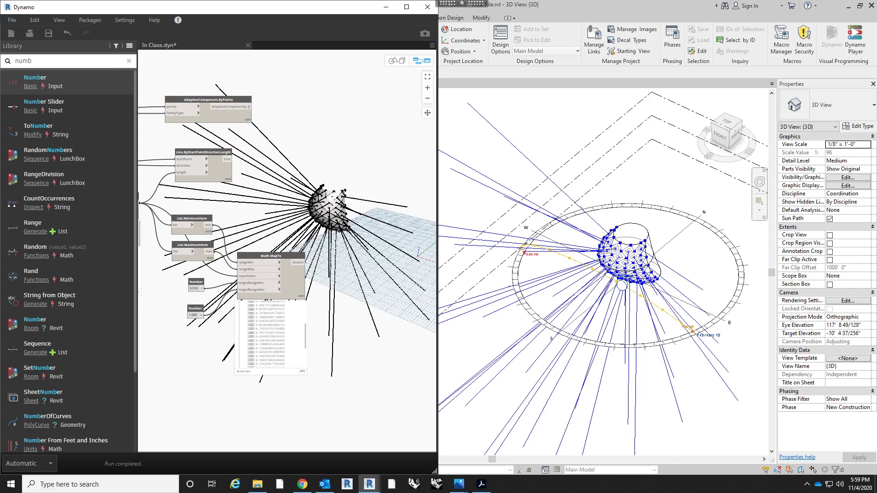
- Add an Element.SetParameterByName node and place it beside the AdaptiveComponent.ByPoints node
{"action": "key", "text": "Escape"}
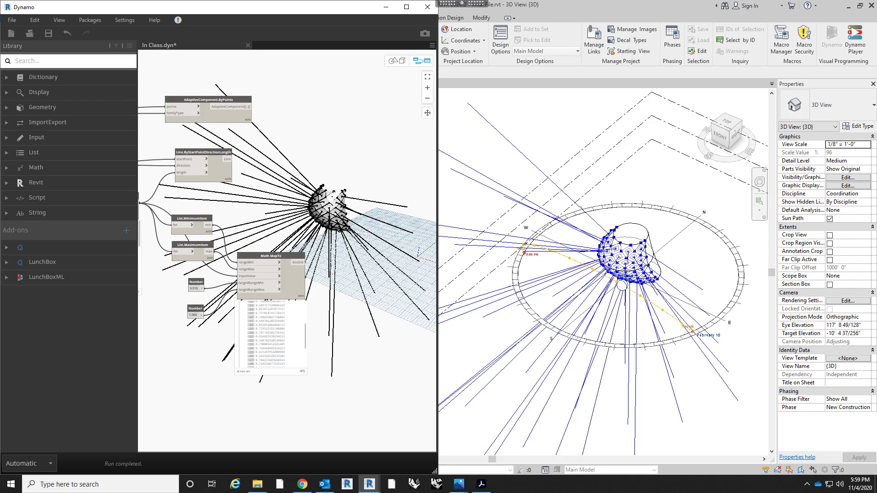
{"action": "left_click", "coordinate": [29, 61]}
{"action": "type", "text": "setpa"}
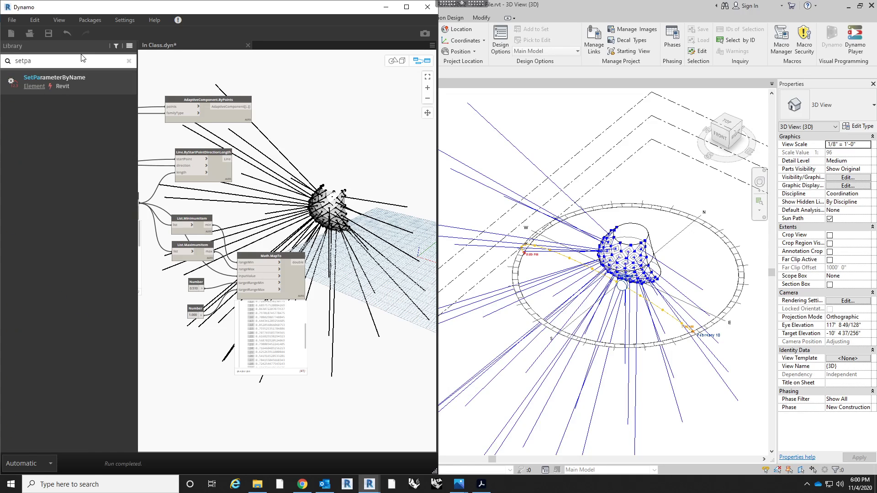
{"action": "mouse_move", "coordinate": [92, 78]}
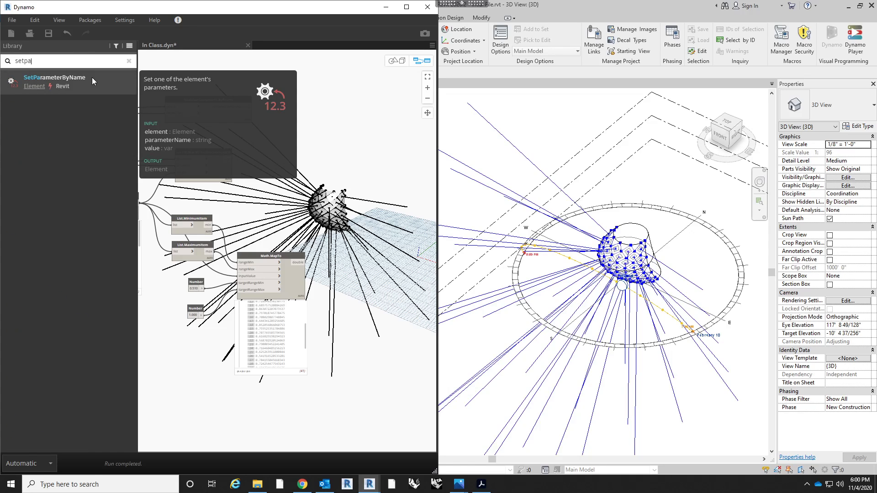
{"action": "left_click", "coordinate": [94, 82]}
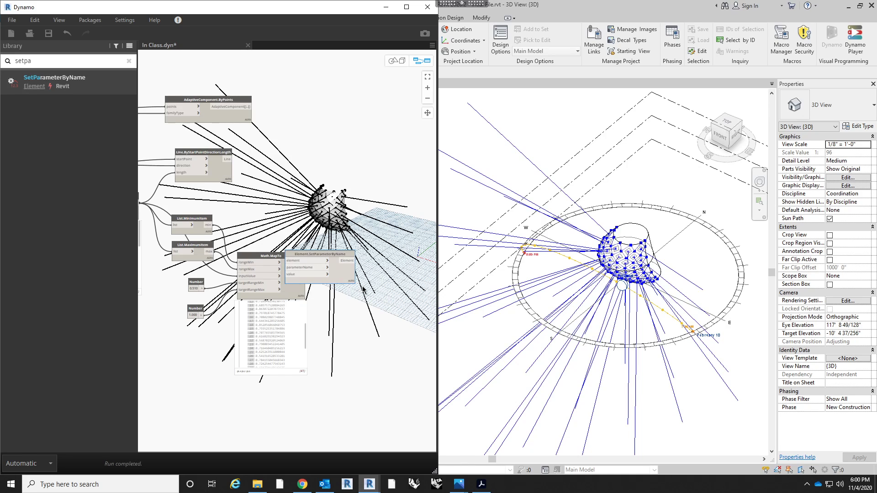
{"action": "left_click_drag", "start_coordinate": [304, 247], "coordinate": [334, 106]}
- Wire the AdaptiveComponent.ByPoints output into the element input of Element.SetParameterByName and shift that node slightly away from its source
{"action": "scroll", "coordinate": [256, 137], "scroll_direction": "up", "scroll_amount": 1}
{"action": "scroll", "coordinate": [288, 147], "scroll_direction": "up", "scroll_amount": 1}
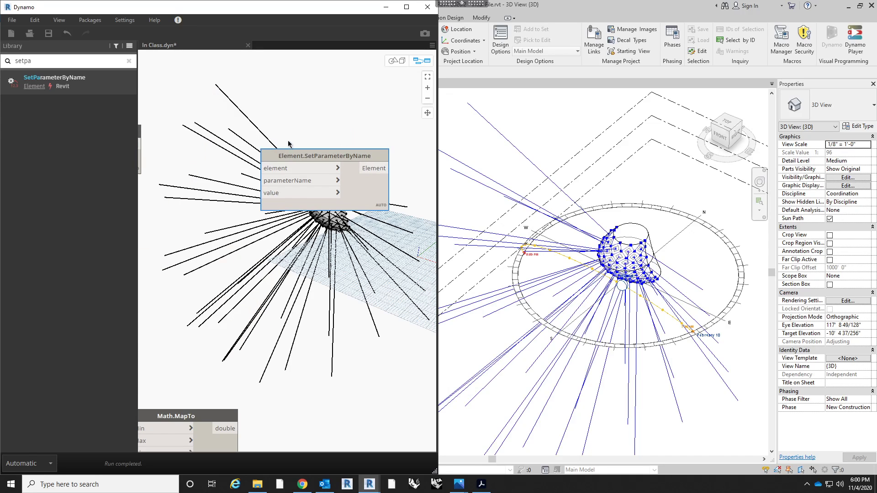
{"action": "scroll", "coordinate": [329, 147], "scroll_direction": "up", "scroll_amount": 1}
{"action": "scroll", "coordinate": [366, 183], "scroll_direction": "up", "scroll_amount": 1}
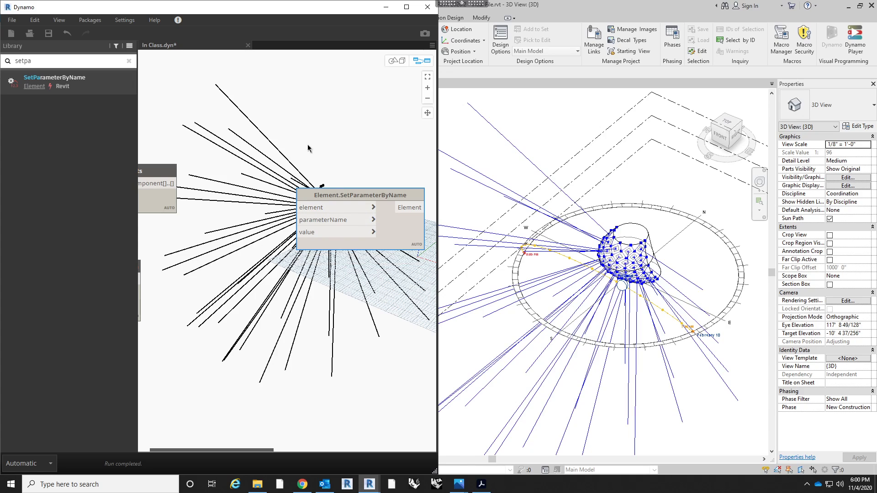
{"action": "middle_click_drag", "start_coordinate": [308, 143], "coordinate": [308, 151]}
{"action": "scroll", "coordinate": [366, 215], "scroll_direction": "down", "scroll_amount": 2}
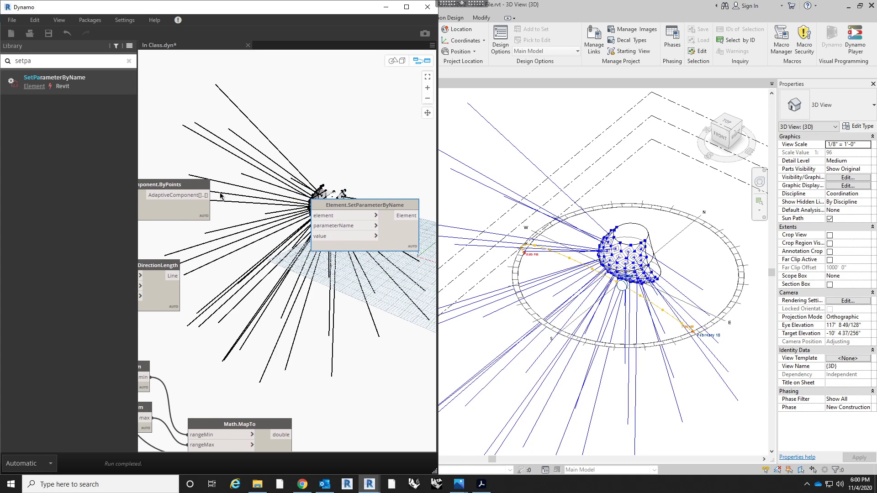
{"action": "left_click_drag", "start_coordinate": [192, 196], "coordinate": [343, 219]}
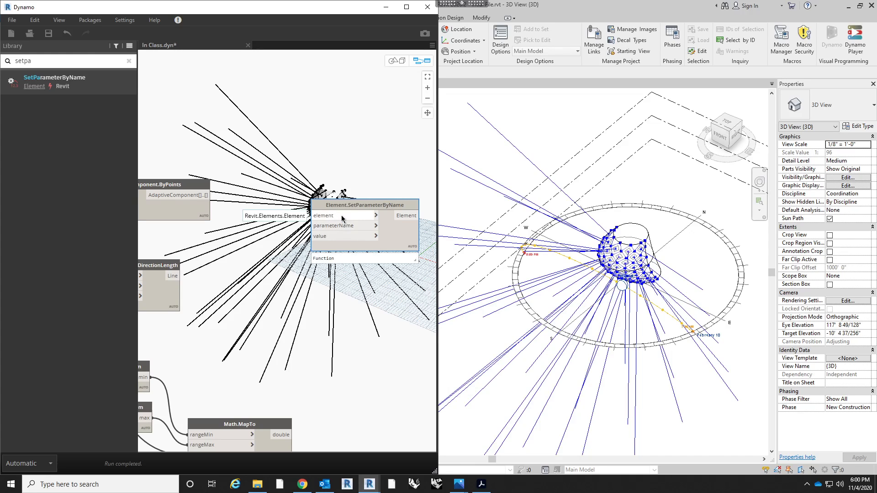
{"action": "left_click", "coordinate": [189, 198]}
{"action": "left_click", "coordinate": [316, 216]}
{"action": "left_click_drag", "start_coordinate": [368, 206], "coordinate": [385, 206]}
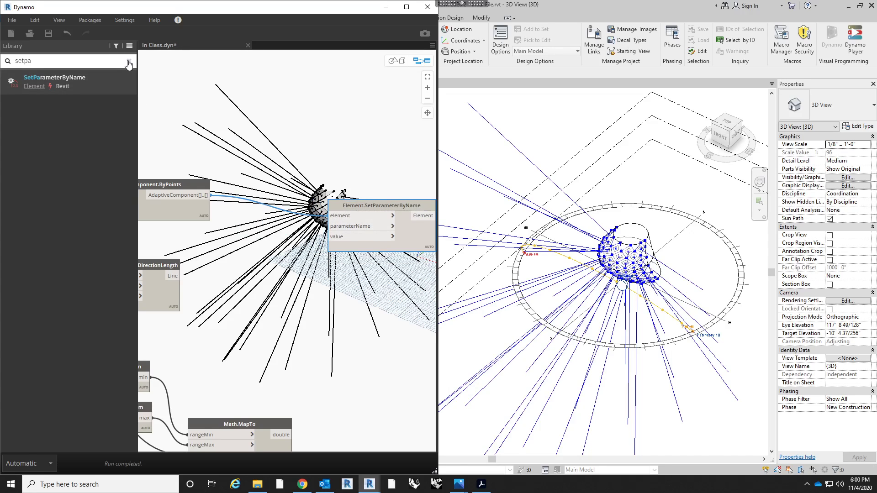
- Add a String node containing NCP, wire it into parameterName of Element.SetParameterByName and tidy the two nodes
{"action": "left_click", "coordinate": [129, 62]}
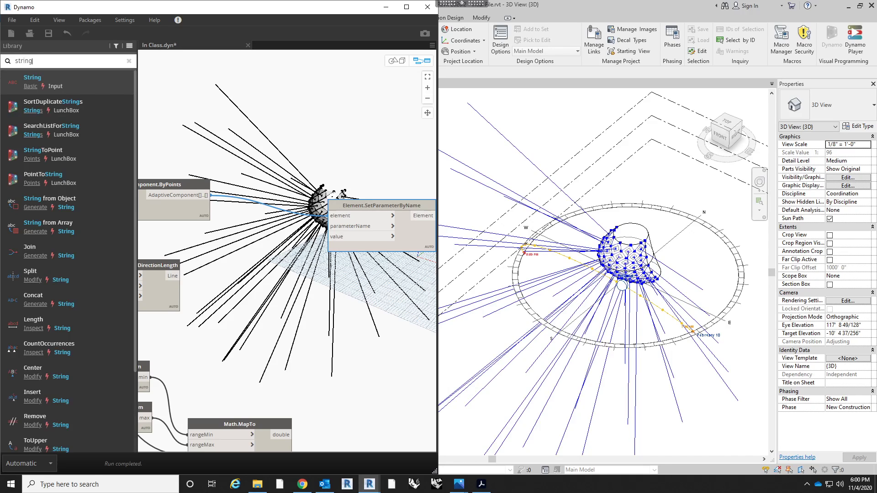
{"action": "left_click", "coordinate": [92, 76]}
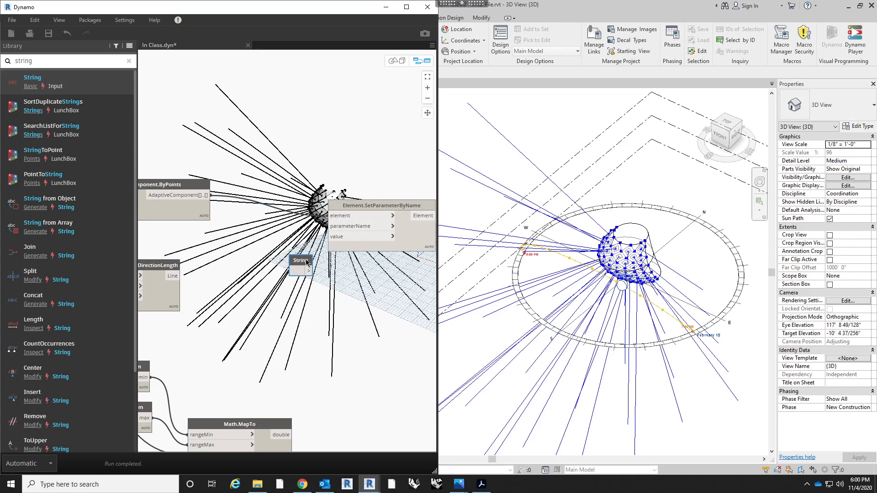
{"action": "left_click_drag", "start_coordinate": [307, 262], "coordinate": [329, 226]}
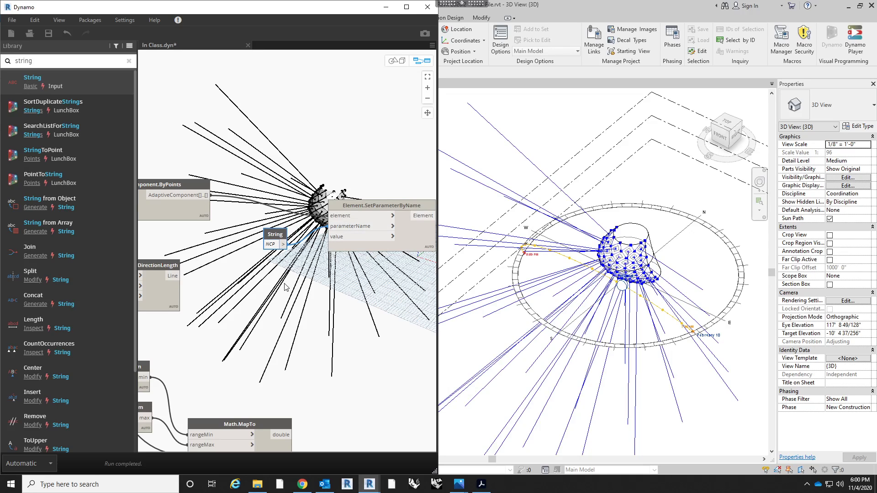
{"action": "left_click_drag", "start_coordinate": [283, 232], "coordinate": [284, 224]}
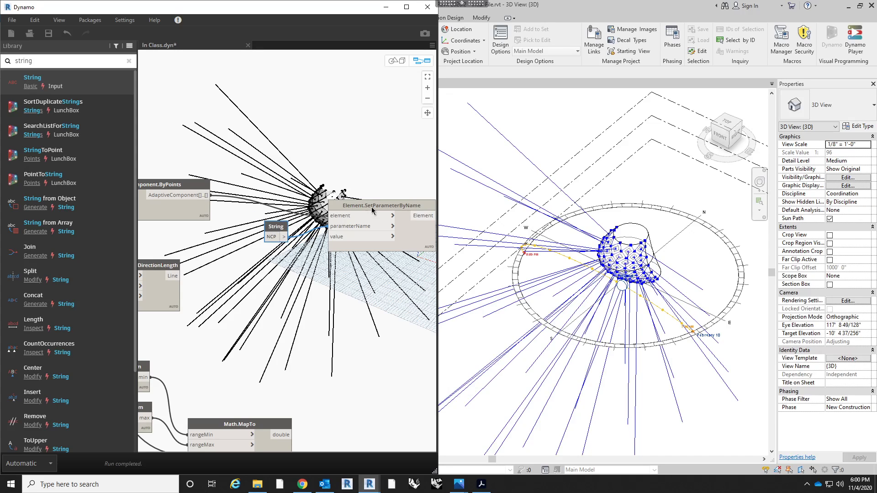
{"action": "left_click_drag", "start_coordinate": [372, 208], "coordinate": [381, 206]}
{"action": "middle_click_drag", "start_coordinate": [358, 321], "coordinate": [312, 293]}
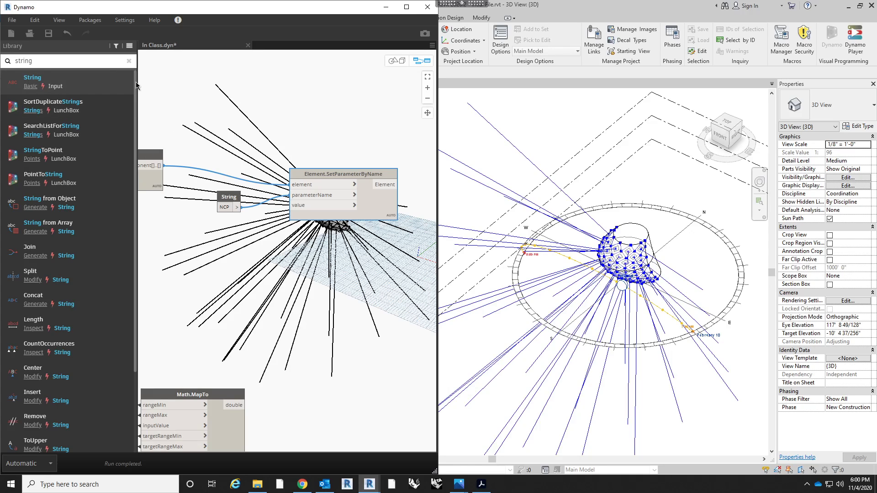
- Add a Number Slider with a maximum of 1 and a finer step, and wire it into the value input of Element.SetParameterByName
{"action": "left_click", "coordinate": [129, 61]}
{"action": "type", "text": "integer"}
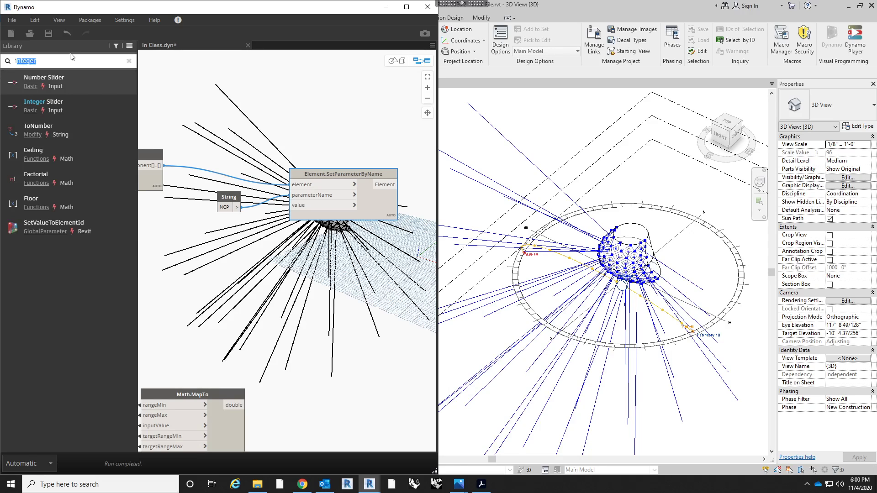
{"action": "left_click_drag", "start_coordinate": [64, 79], "coordinate": [244, 247]}
{"action": "left_click", "coordinate": [211, 251]}
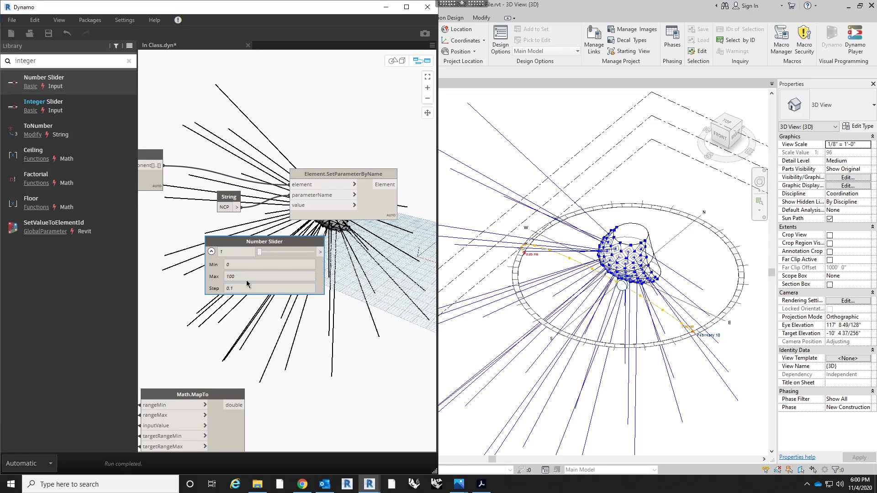
{"action": "double_click", "coordinate": [246, 279]}
{"action": "type", "text": "1"}
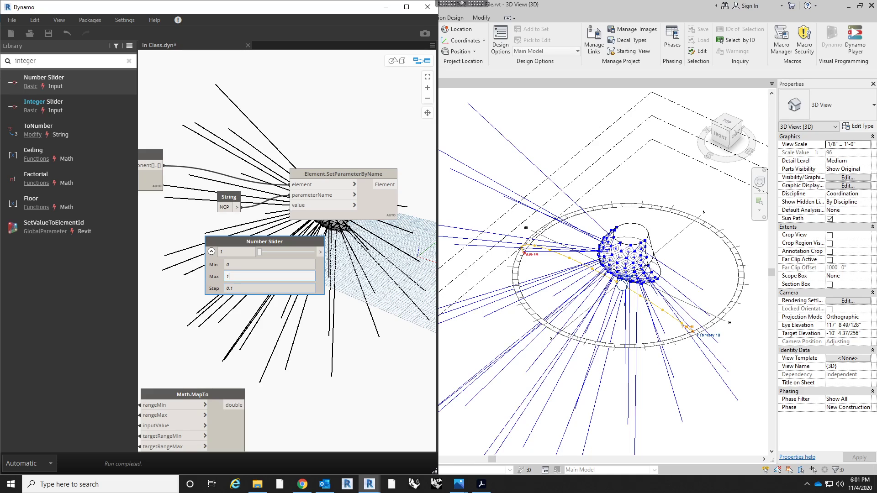
{"action": "key", "text": "Tab"}
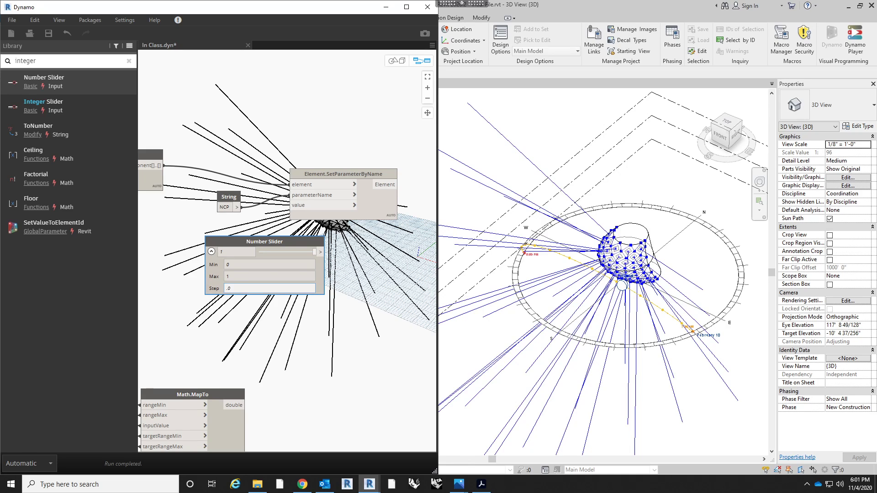
{"action": "left_click", "coordinate": [211, 252]}
{"action": "scroll", "coordinate": [242, 242], "scroll_direction": "up", "scroll_amount": 2}
{"action": "left_click_drag", "start_coordinate": [349, 254], "coordinate": [309, 193]}
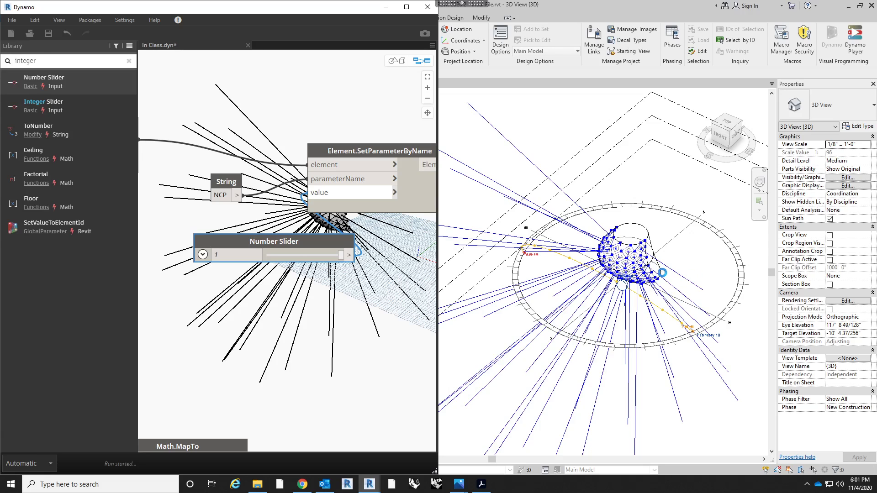
- Test the panel openings in Revit with the Number Slider at 0.795, 0.153 and 0.24
{"action": "scroll", "coordinate": [600, 245], "scroll_direction": "up", "scroll_amount": 4}
{"action": "scroll", "coordinate": [600, 245], "scroll_direction": "up", "scroll_amount": 2}
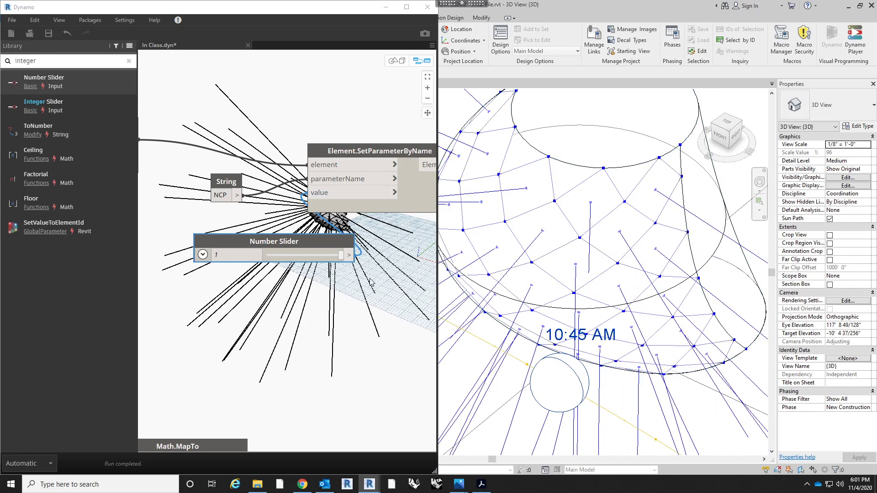
{"action": "left_click_drag", "start_coordinate": [338, 260], "coordinate": [326, 255]}
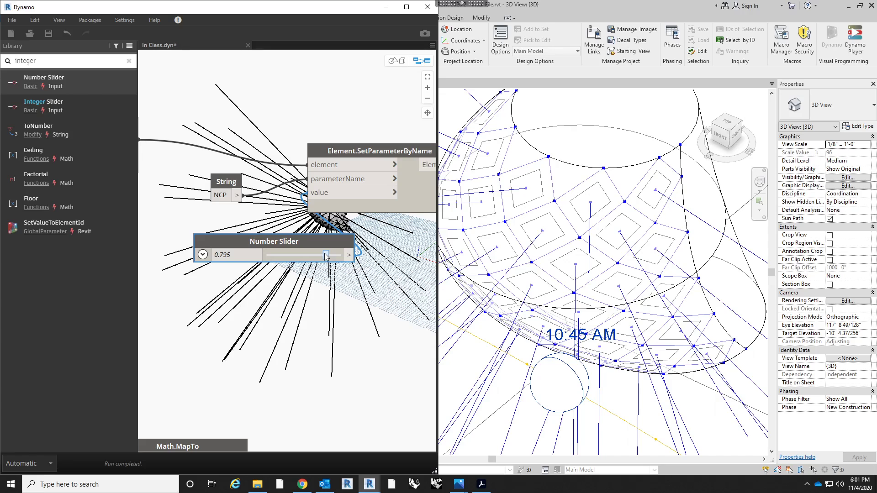
{"action": "left_click", "coordinate": [277, 257]}
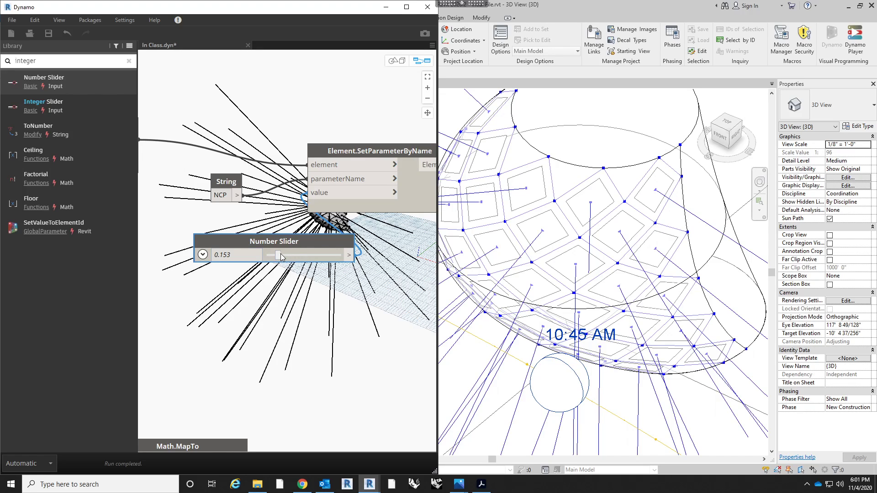
{"action": "left_click_drag", "start_coordinate": [279, 255], "coordinate": [281, 256]}
{"action": "scroll", "coordinate": [293, 244], "scroll_direction": "down", "scroll_amount": 1}
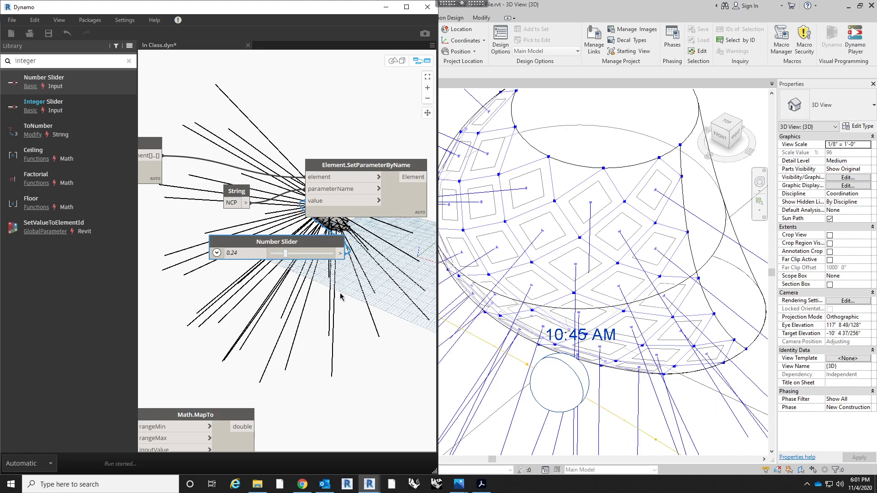
- Delete the Number Slider and wire the Math.MapTo output into the value input of Element.SetParameterByName instead
{"action": "key", "text": "Delete"}
{"action": "scroll", "coordinate": [335, 290], "scroll_direction": "down", "scroll_amount": 1}
{"action": "middle_click_drag", "start_coordinate": [334, 303], "coordinate": [334, 244]}
{"action": "scroll", "coordinate": [334, 330], "scroll_direction": "down", "scroll_amount": 5}
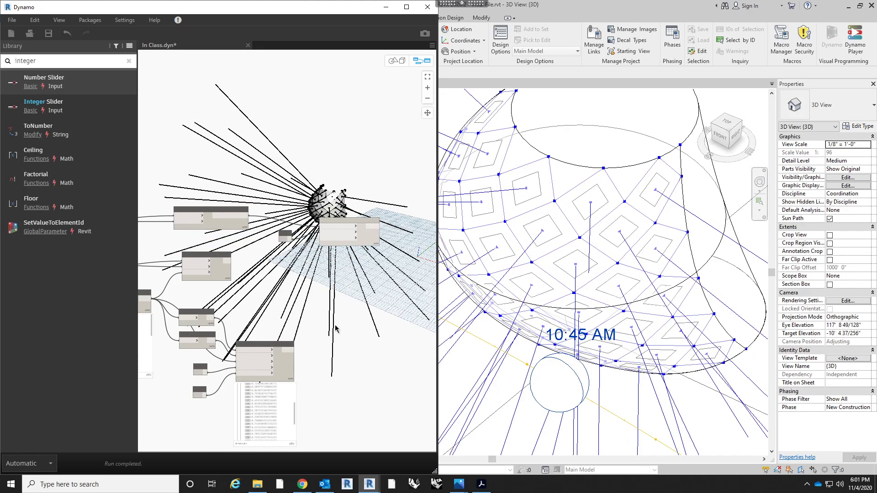
{"action": "scroll", "coordinate": [314, 358], "scroll_direction": "up", "scroll_amount": 5}
{"action": "left_click_drag", "start_coordinate": [274, 337], "coordinate": [328, 186]}
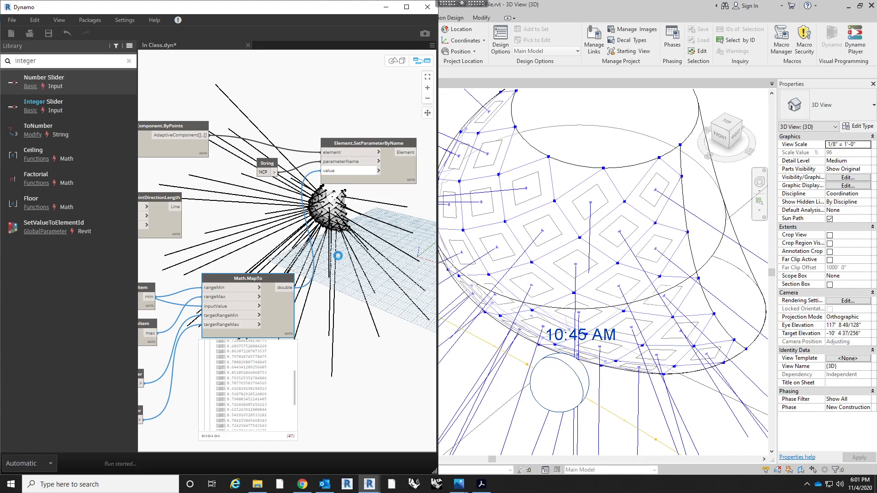
- Check the panels on the mass, then turn off the geometry preview of the Line.ByStartPointDirectionLength node
{"action": "scroll", "coordinate": [609, 259], "scroll_direction": "down", "scroll_amount": 4}
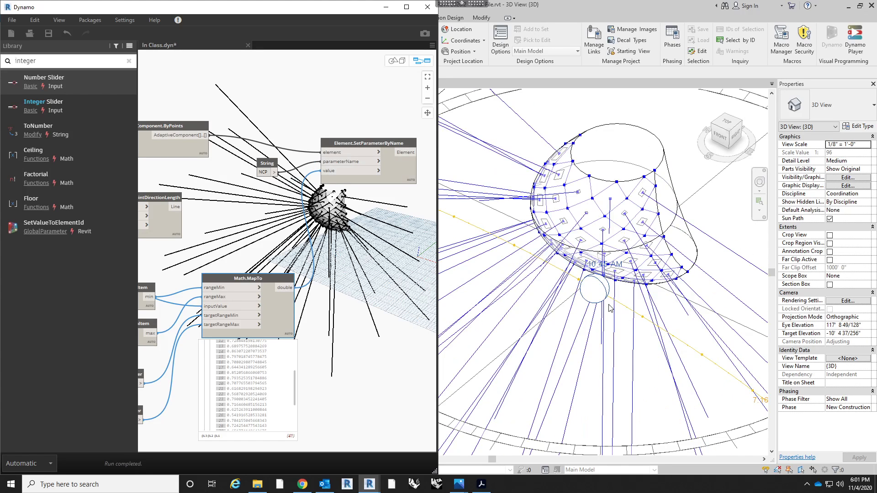
{"action": "middle_click_drag", "start_coordinate": [612, 316], "coordinate": [640, 267], "text": "shift"}
{"action": "scroll", "coordinate": [250, 206], "scroll_direction": "down", "scroll_amount": 4}
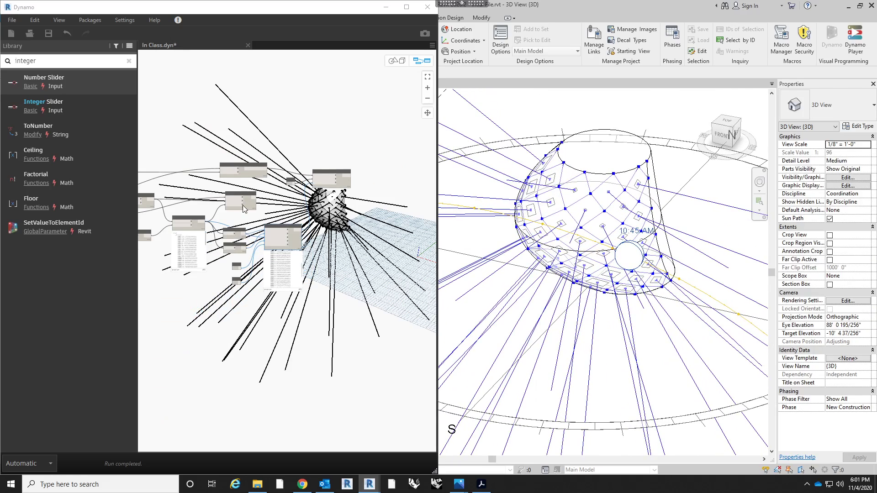
{"action": "scroll", "coordinate": [251, 206], "scroll_direction": "up", "scroll_amount": 4}
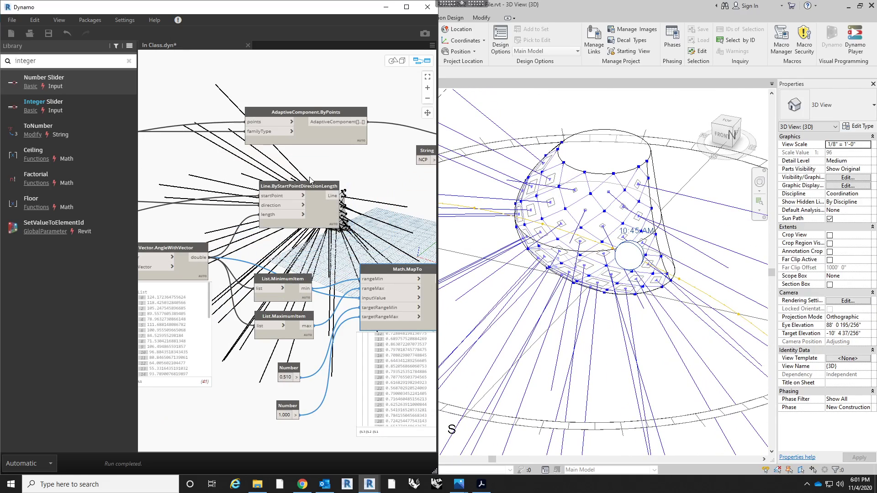
{"action": "scroll", "coordinate": [254, 176], "scroll_direction": "up", "scroll_amount": 3}
{"action": "middle_click_drag", "start_coordinate": [227, 180], "coordinate": [191, 191]}
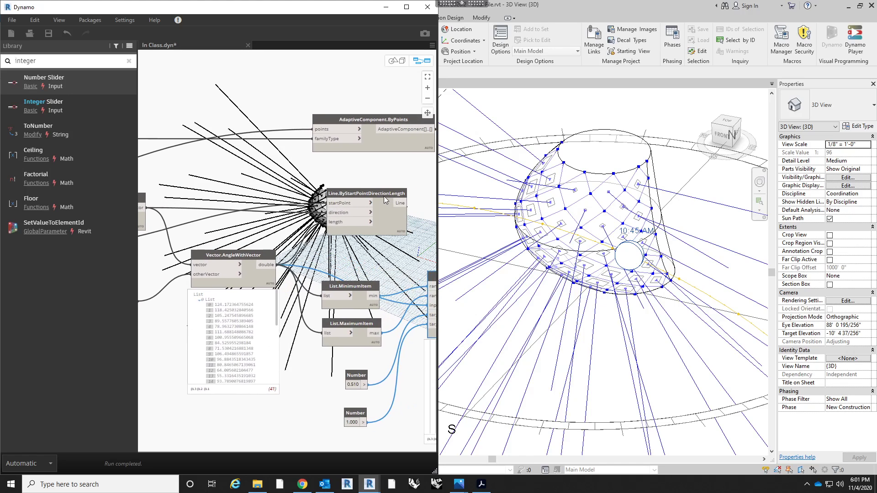
{"action": "left_click", "coordinate": [387, 201]}
{"action": "right_click", "coordinate": [387, 201]}
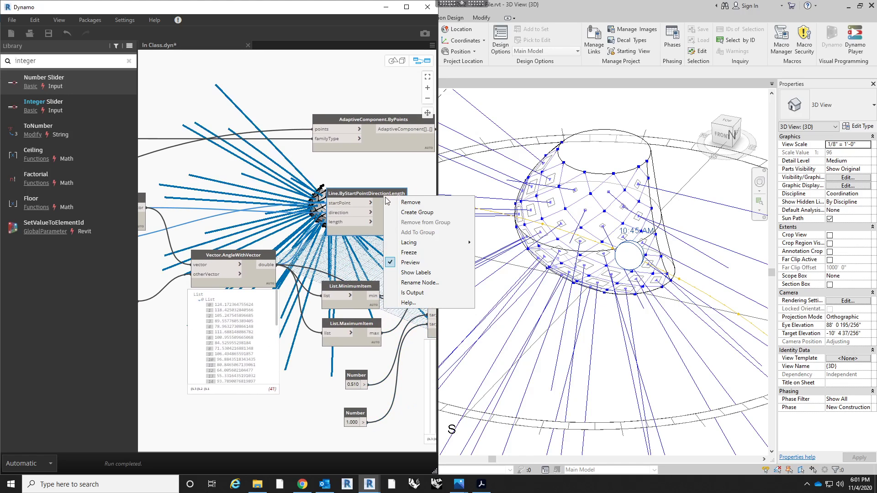
{"action": "left_click", "coordinate": [408, 262]}
- Move the Element.SetParameterByName node slightly down, next to the String node
{"action": "middle_click_drag", "start_coordinate": [362, 182], "coordinate": [112, 237]}
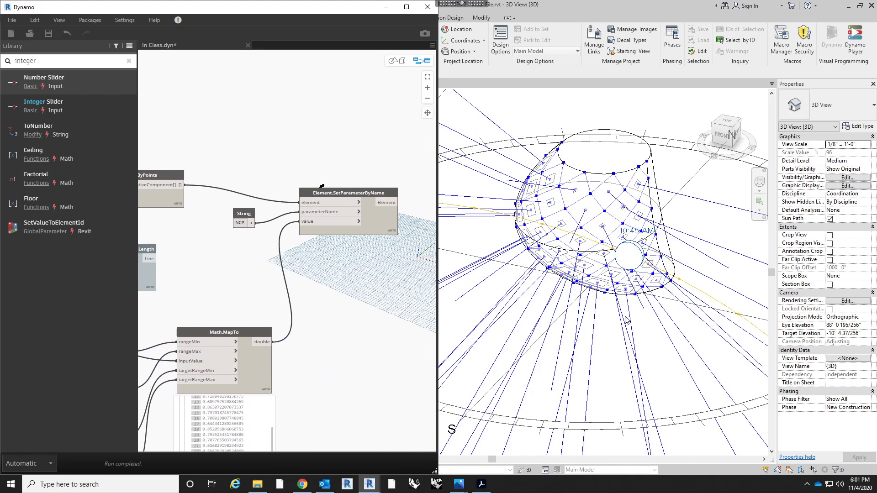
{"action": "middle_click_drag", "start_coordinate": [633, 341], "coordinate": [347, 240], "text": "shift"}
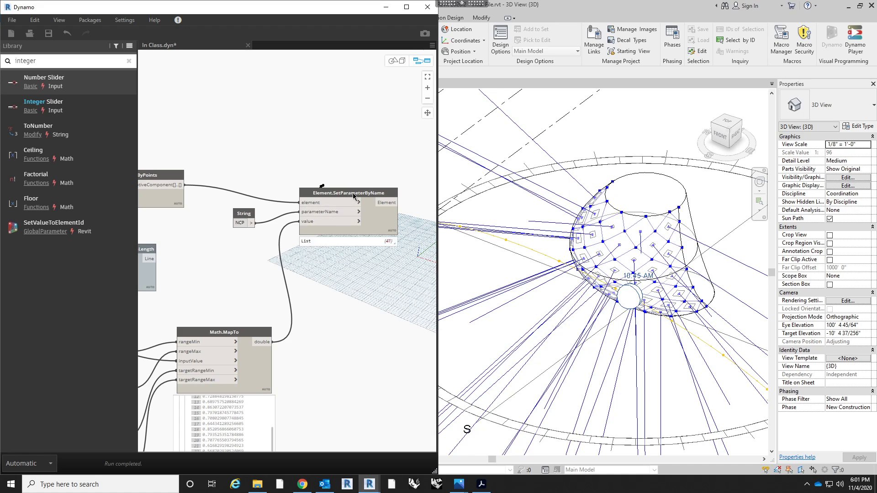
{"action": "left_click_drag", "start_coordinate": [359, 194], "coordinate": [356, 221]}
{"action": "scroll", "coordinate": [379, 209], "scroll_direction": "up", "scroll_amount": 3}
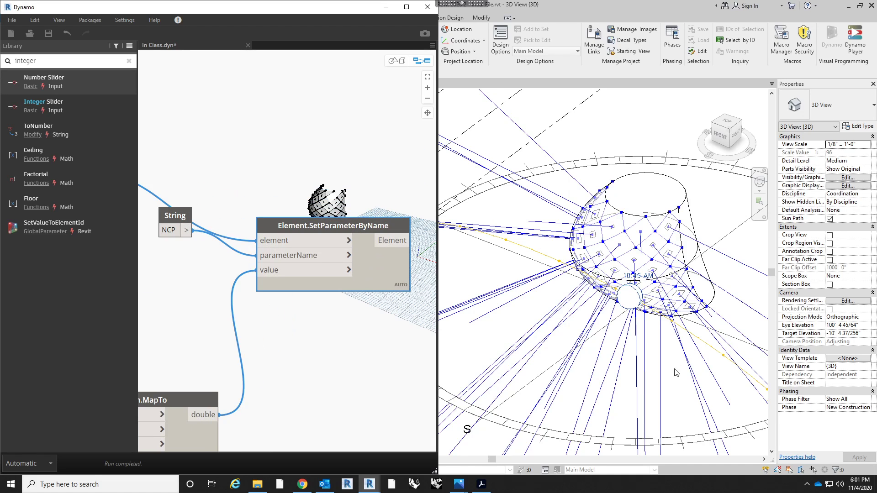
- Inspect how the panel openings vary across the mass in the Revit 3D view from a low front angle
{"action": "middle_click_drag", "start_coordinate": [676, 373], "coordinate": [567, 321], "text": "shift"}
{"action": "middle_click_drag", "start_coordinate": [551, 323], "coordinate": [566, 280], "text": "shift"}
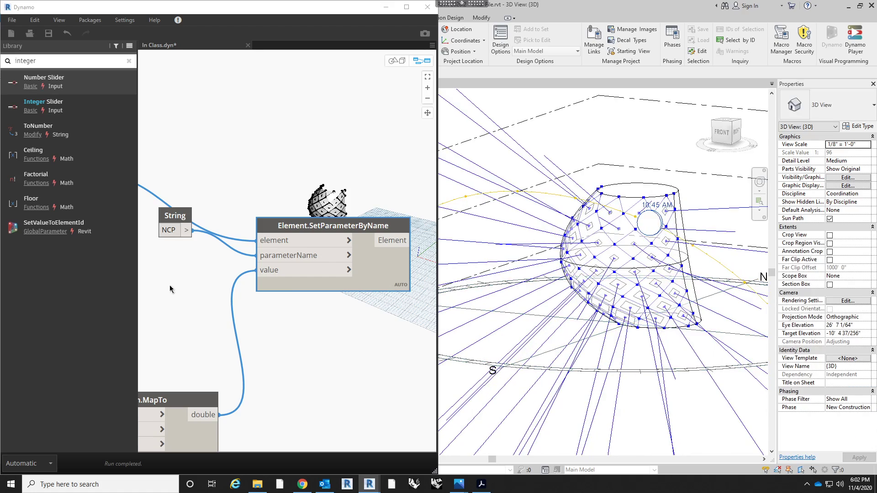
{"action": "middle_click_drag", "start_coordinate": [614, 265], "coordinate": [620, 241], "text": "shift"}
{"action": "scroll", "coordinate": [620, 241], "scroll_direction": "up", "scroll_amount": 5}
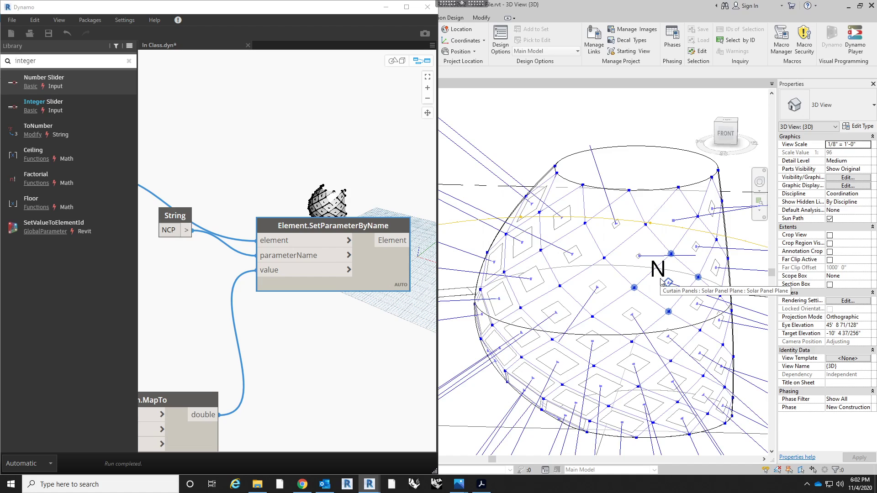
- Swap the target range wires on Math.MapTo so Number 0.510 feeds targetRangeMax and Number 1.000 feeds targetRangeMin
{"action": "scroll", "coordinate": [658, 297], "scroll_direction": "down", "scroll_amount": 3}
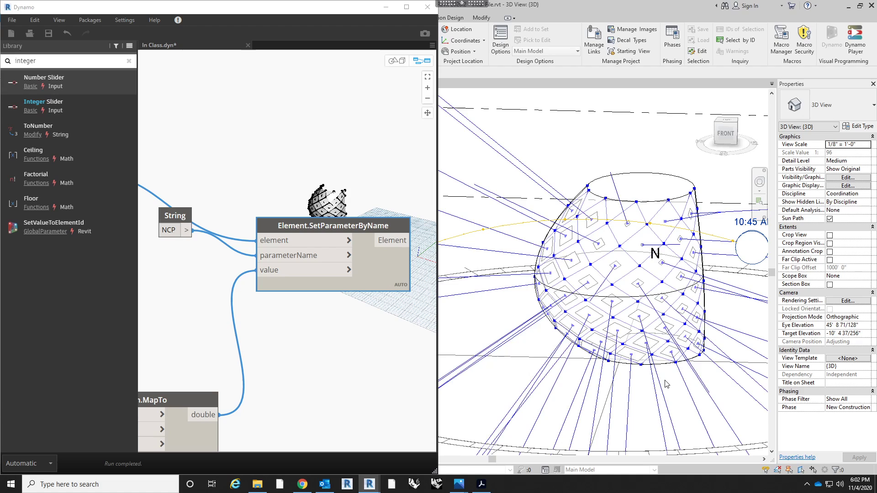
{"action": "scroll", "coordinate": [339, 280], "scroll_direction": "down", "scroll_amount": 5}
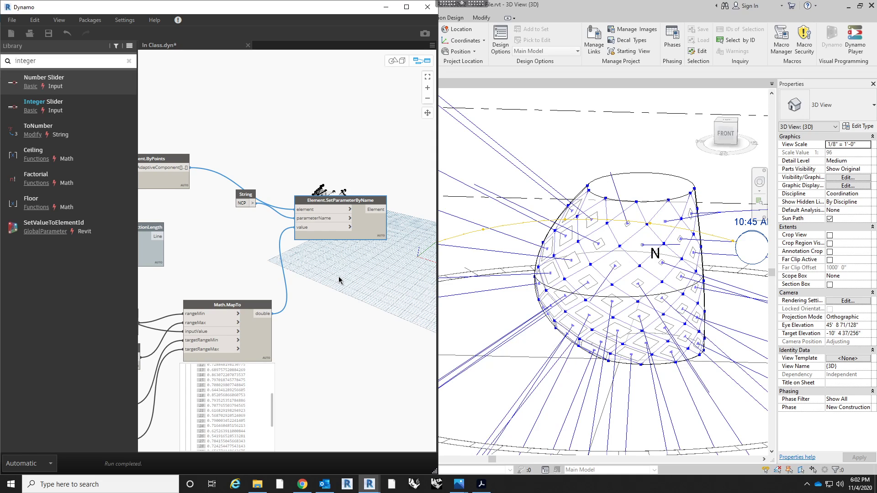
{"action": "scroll", "coordinate": [348, 269], "scroll_direction": "down", "scroll_amount": 5}
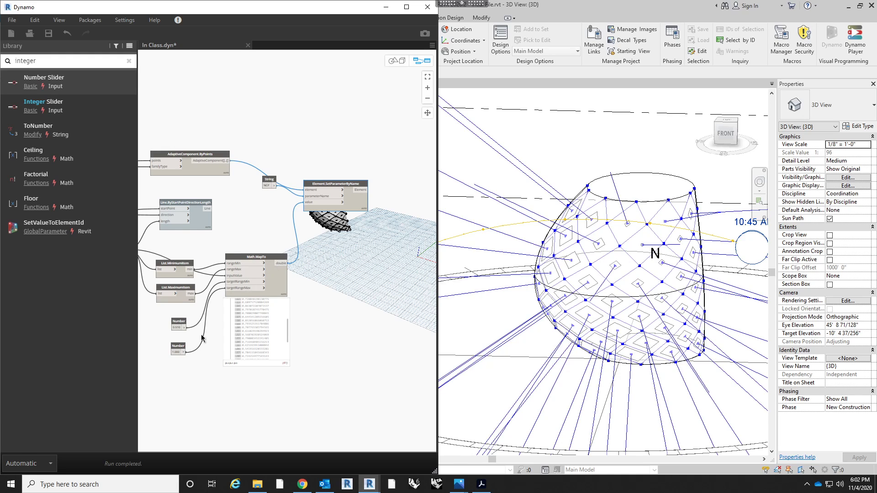
{"action": "scroll", "coordinate": [201, 338], "scroll_direction": "up", "scroll_amount": 5}
{"action": "left_click_drag", "start_coordinate": [232, 323], "coordinate": [309, 251]}
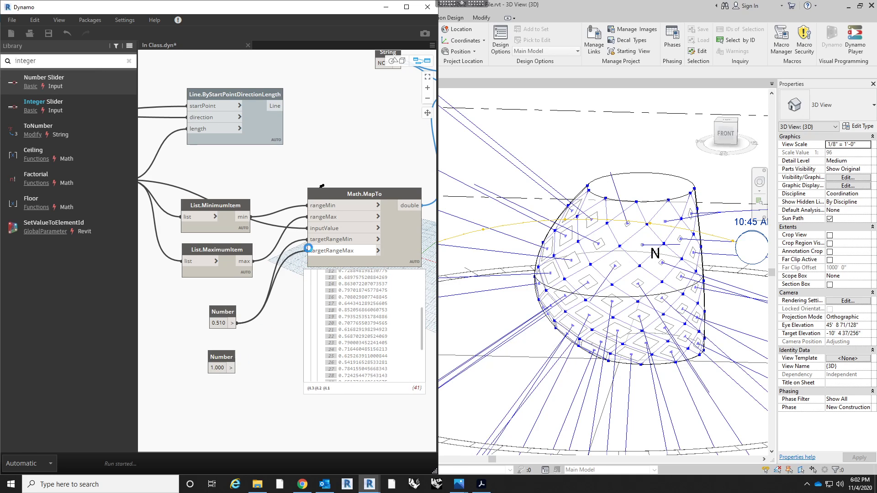
{"action": "left_click_drag", "start_coordinate": [231, 368], "coordinate": [309, 240]}
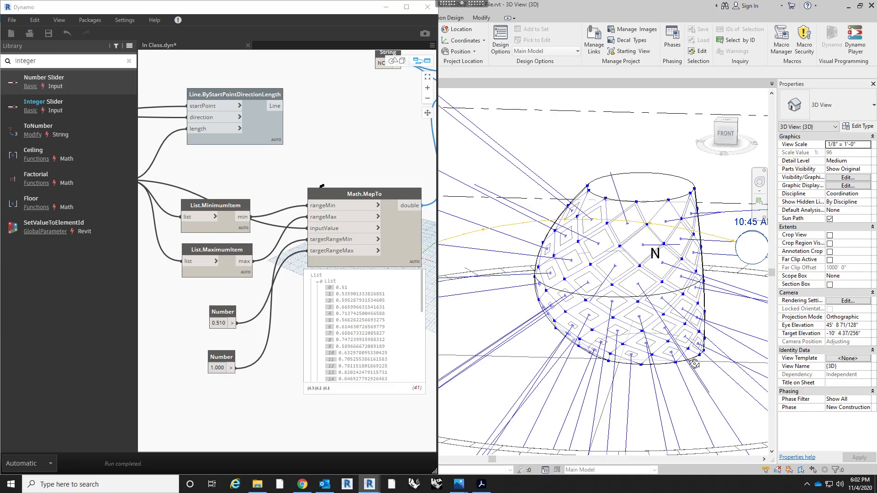
{"action": "middle_click_drag", "start_coordinate": [694, 365], "coordinate": [675, 213], "text": "shift"}
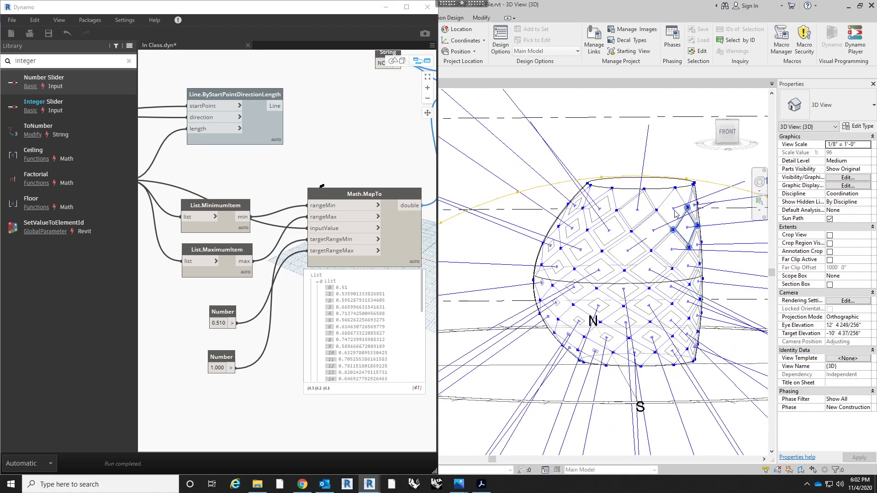
{"action": "middle_click_drag", "start_coordinate": [665, 316], "coordinate": [554, 438], "text": "shift"}
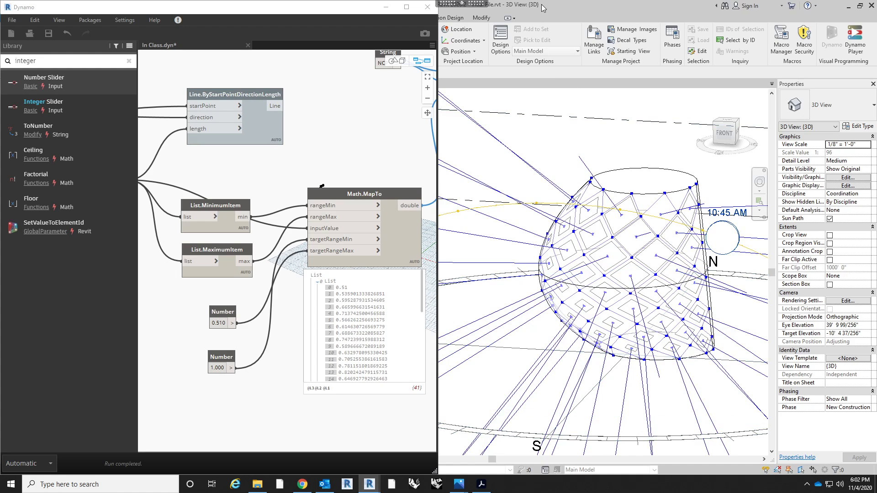
- Snap the Revit window to half the screen beside Dynamo and frame the panelled mass in its 3D view
{"action": "left_click_drag", "start_coordinate": [541, 7], "coordinate": [876, 91]}
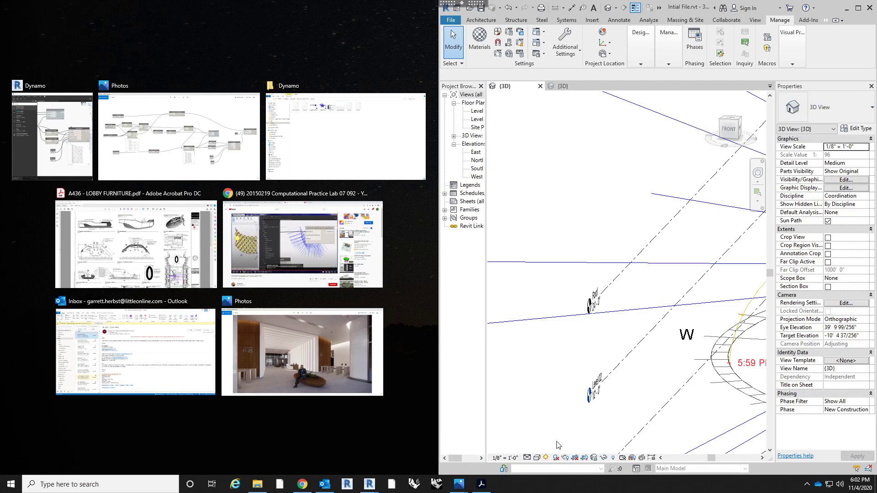
{"action": "key", "text": "Return"}
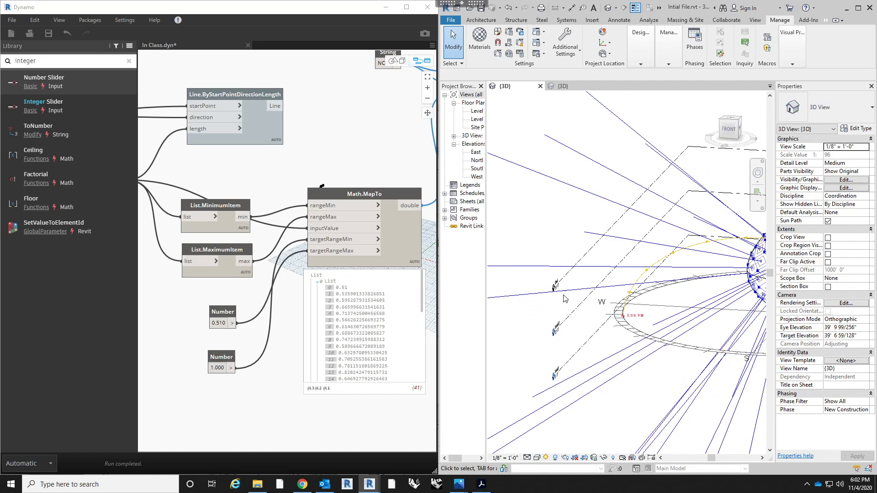
{"action": "middle_click_drag", "start_coordinate": [692, 306], "coordinate": [573, 309]}
{"action": "scroll", "coordinate": [699, 302], "scroll_direction": "up", "scroll_amount": 1}
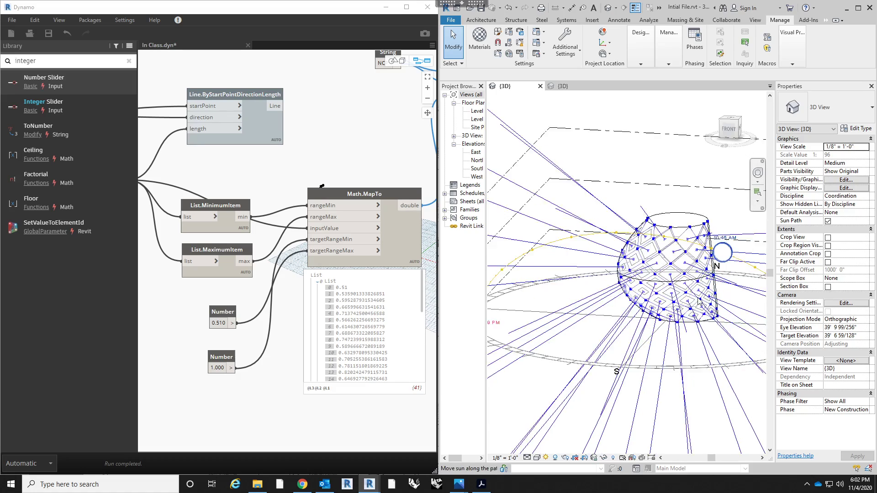
{"action": "scroll", "coordinate": [698, 302], "scroll_direction": "up", "scroll_amount": 4}
{"action": "mouse_move", "coordinate": [698, 302]}
{"action": "middle_mouse_down", "text": "shift"}
{"action": "mouse_move", "coordinate": [714, 360]}
{"action": "mouse_move", "coordinate": [732, 360]}
{"action": "middle_mouse_up", "text": "shift"}
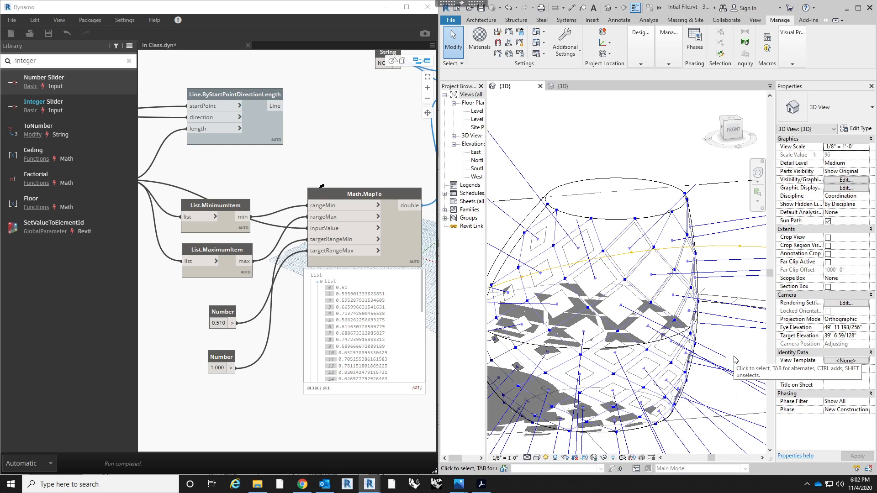
- Turn off shadows in the Revit 3D view and move the sun along its path to 1:15 PM
{"action": "left_click", "coordinate": [556, 457]}
{"action": "scroll", "coordinate": [640, 370], "scroll_direction": "down", "scroll_amount": 5}
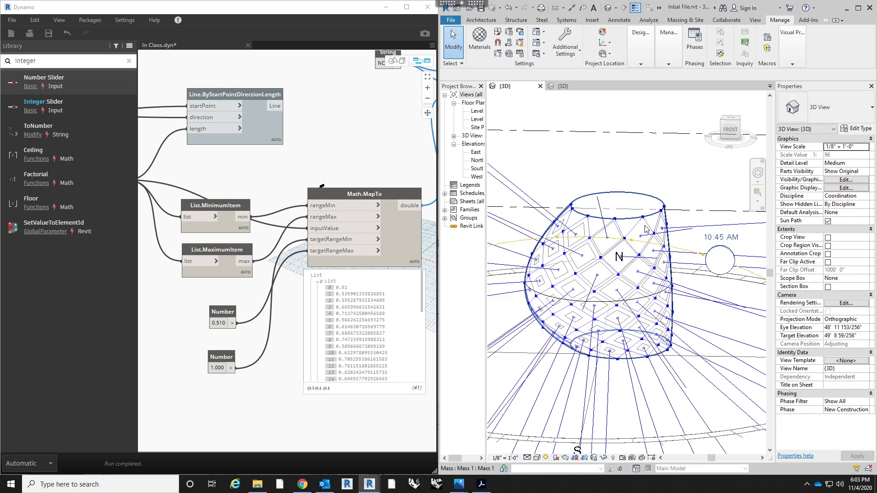
{"action": "middle_click_drag", "start_coordinate": [671, 340], "coordinate": [685, 312], "text": "shift"}
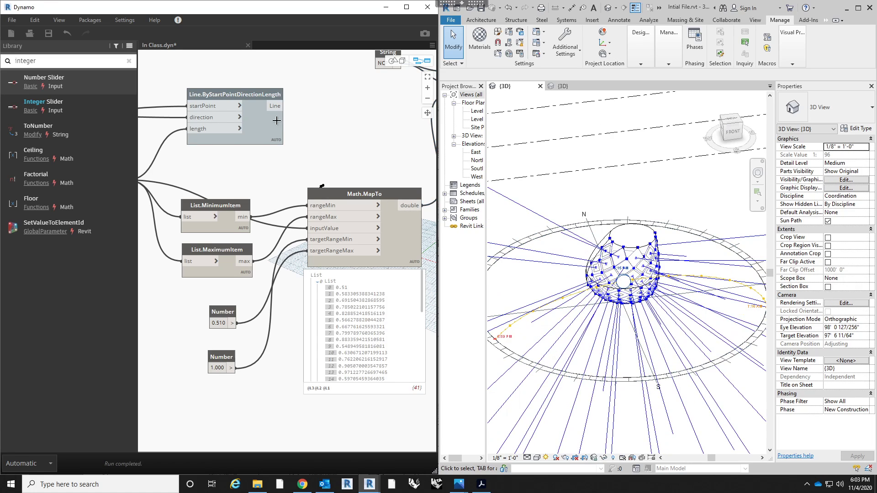
- Freeze the Line.ByStartPointDirectionLength node in the Dynamo graph
{"action": "left_click", "coordinate": [256, 128]}
{"action": "right_click", "coordinate": [256, 127]}
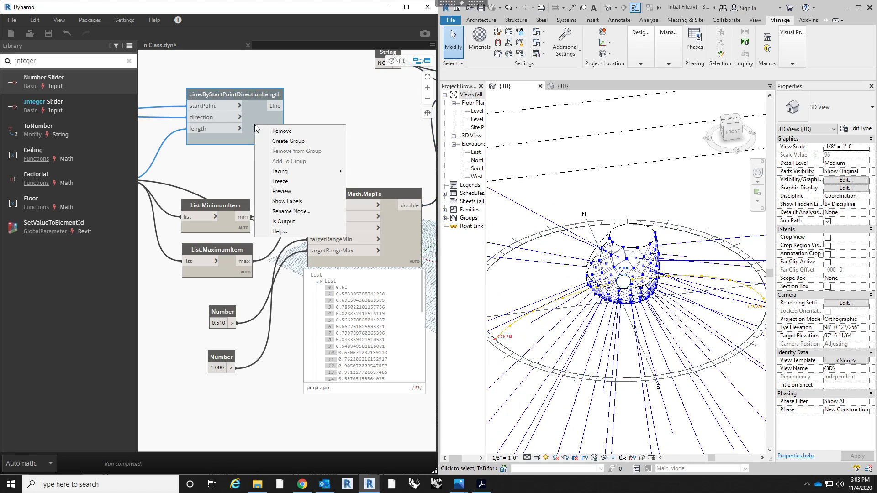
{"action": "left_click", "coordinate": [278, 182]}
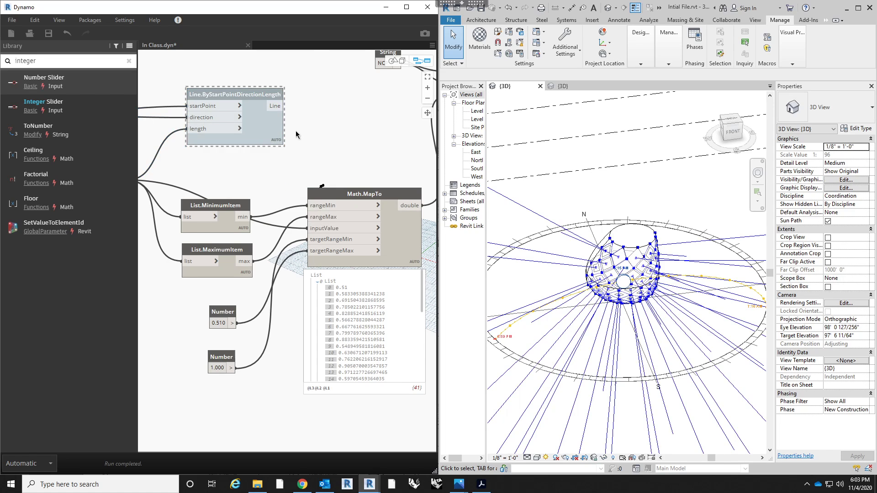
{"action": "scroll", "coordinate": [298, 171], "scroll_direction": "down", "scroll_amount": 4}
{"action": "middle_click_drag", "start_coordinate": [577, 288], "coordinate": [613, 338], "text": "shift"}
{"action": "scroll", "coordinate": [288, 148], "scroll_direction": "up", "scroll_amount": 5}
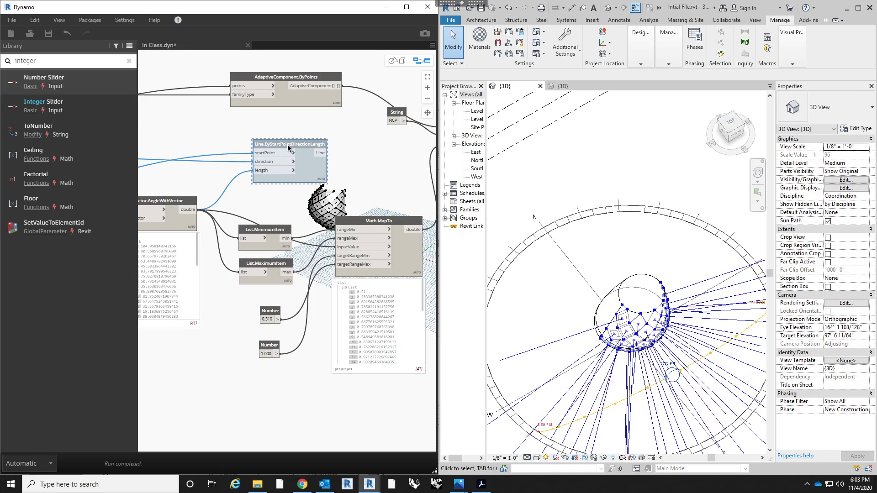
- Try deleting the Line.ByStartPointDirectionLength node, check the sun lines in Revit, and undo the deletion
{"action": "left_click_drag", "start_coordinate": [287, 147], "coordinate": [292, 147]}
{"action": "middle_click_drag", "start_coordinate": [617, 329], "coordinate": [712, 215], "text": "shift"}
{"action": "left_click_drag", "start_coordinate": [311, 147], "coordinate": [310, 147]}
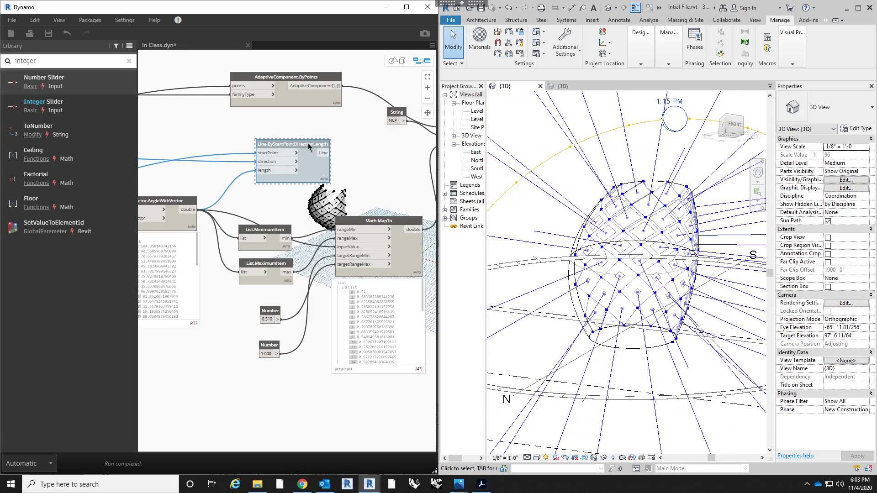
{"action": "key", "text": "Delete"}
{"action": "middle_click_drag", "start_coordinate": [643, 278], "coordinate": [638, 329], "text": "shift"}
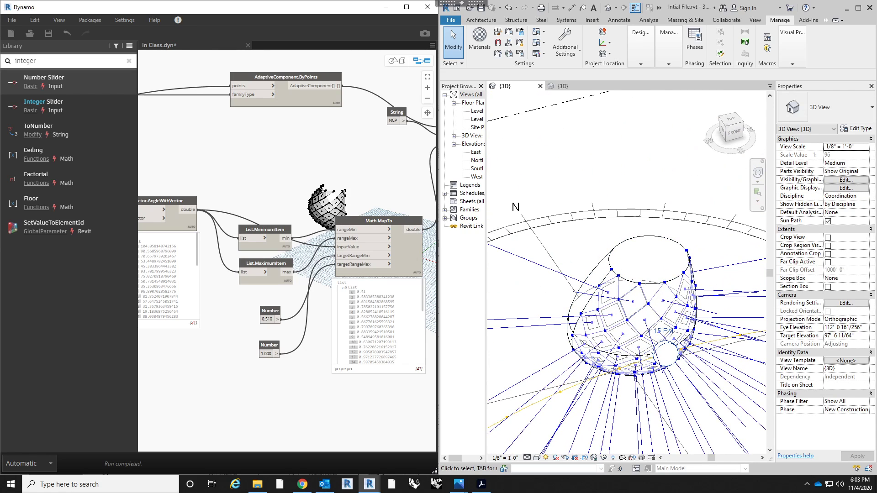
{"action": "key", "text": "ctrl+z"}
- Test the panel openings by moving the sun along its path to 3:30 PM, further into the afternoon, and back to 11:15 AM
{"action": "middle_click_drag", "start_coordinate": [668, 297], "coordinate": [631, 230], "text": "shift"}
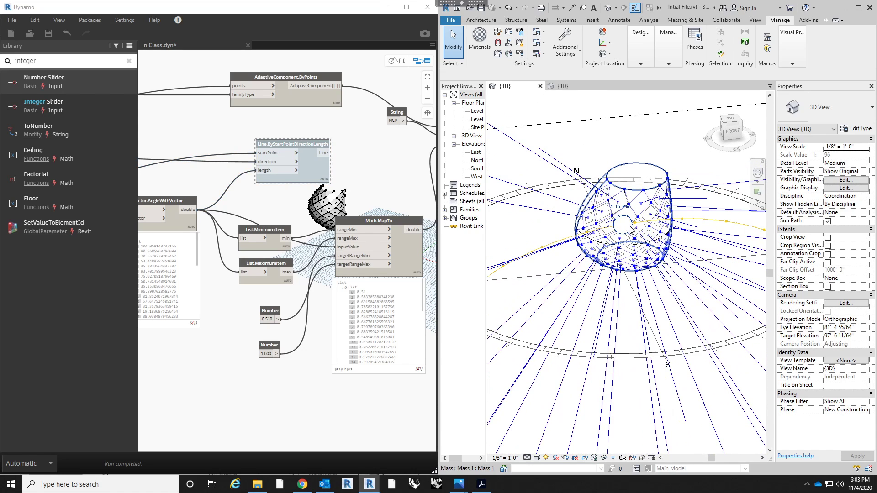
{"action": "left_click_drag", "start_coordinate": [631, 229], "coordinate": [524, 267]}
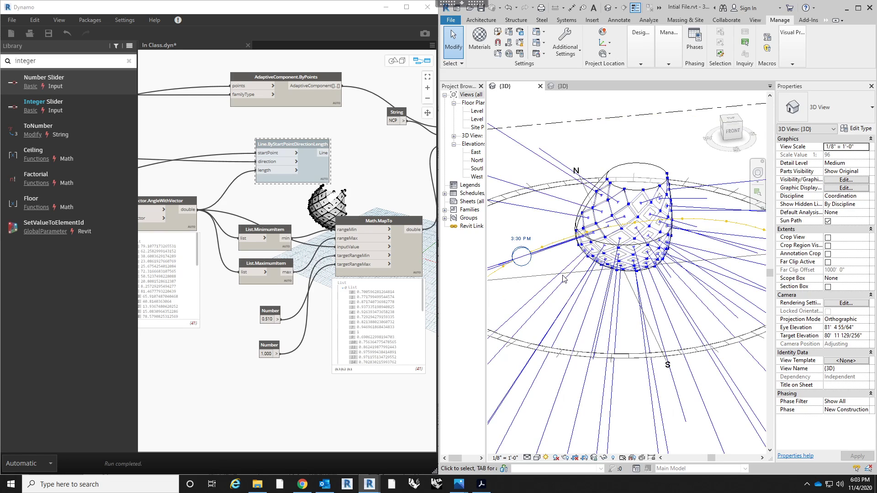
{"action": "left_click_drag", "start_coordinate": [522, 257], "coordinate": [501, 278]}
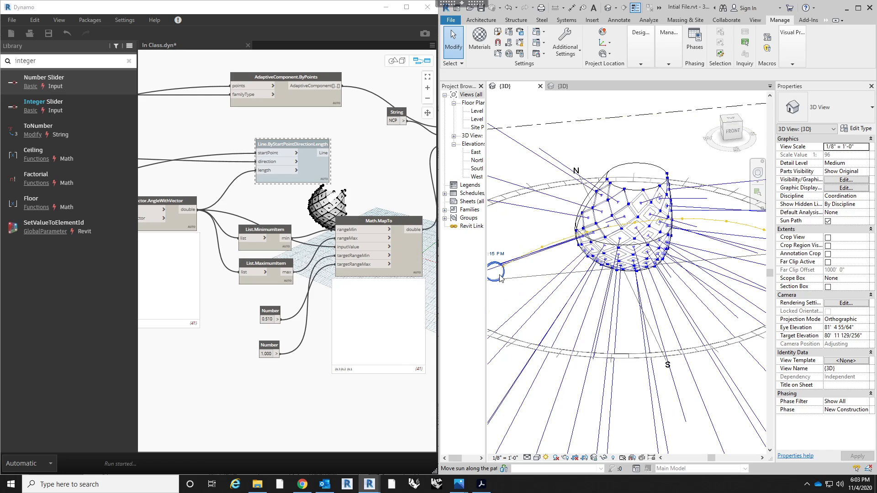
{"action": "middle_click_drag", "start_coordinate": [695, 254], "coordinate": [618, 221]}
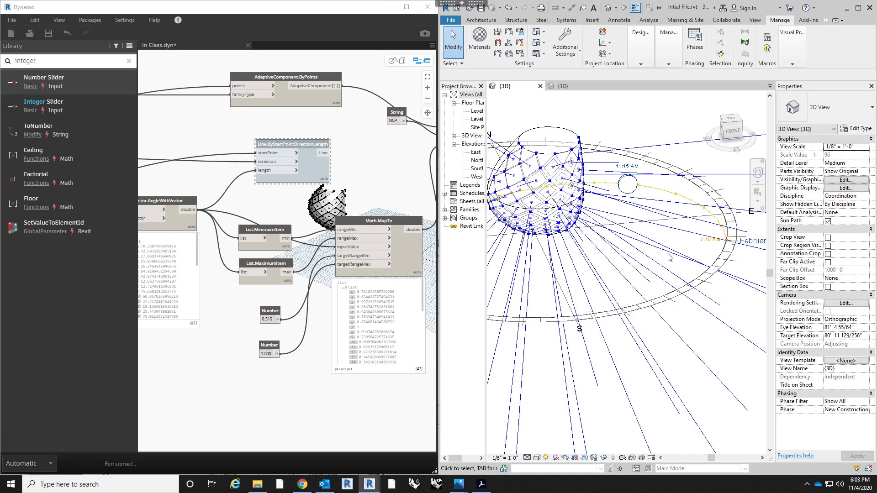
{"action": "middle_click_drag", "start_coordinate": [668, 257], "coordinate": [674, 293], "text": "shift"}
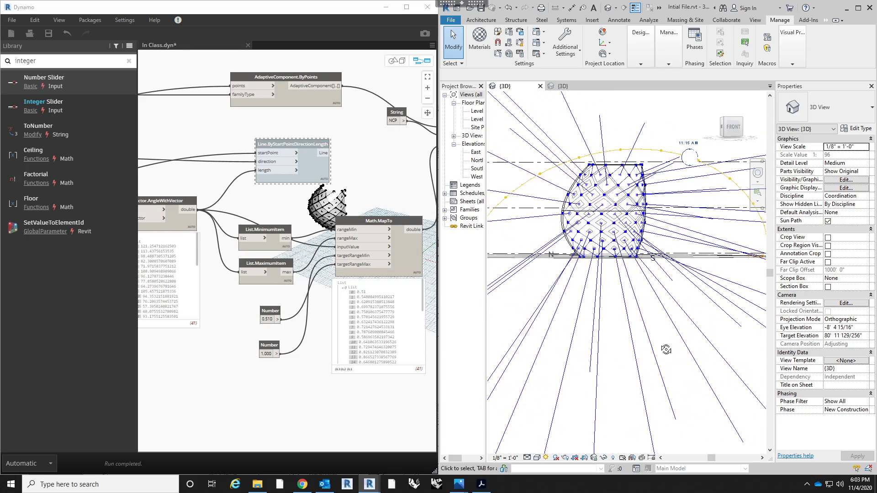
{"action": "middle_click_drag", "start_coordinate": [666, 349], "coordinate": [678, 363], "text": "shift"}
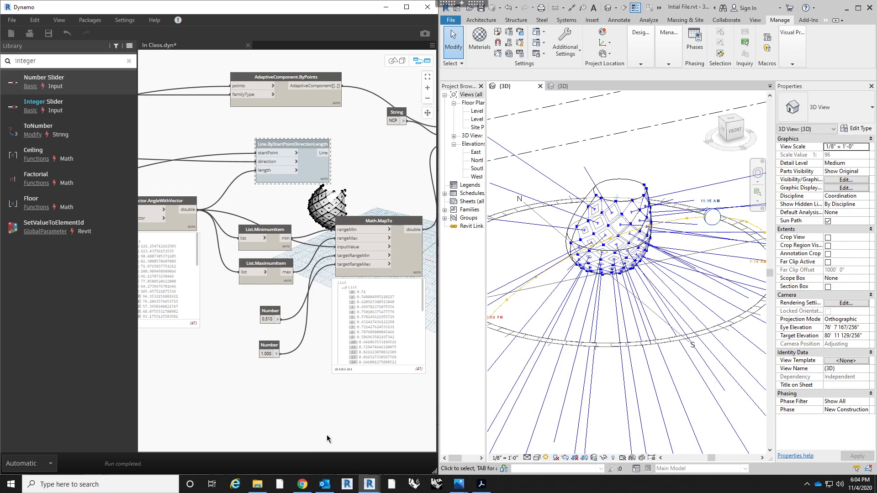
{"action": "scroll", "coordinate": [276, 402], "scroll_direction": "down", "scroll_amount": 3}
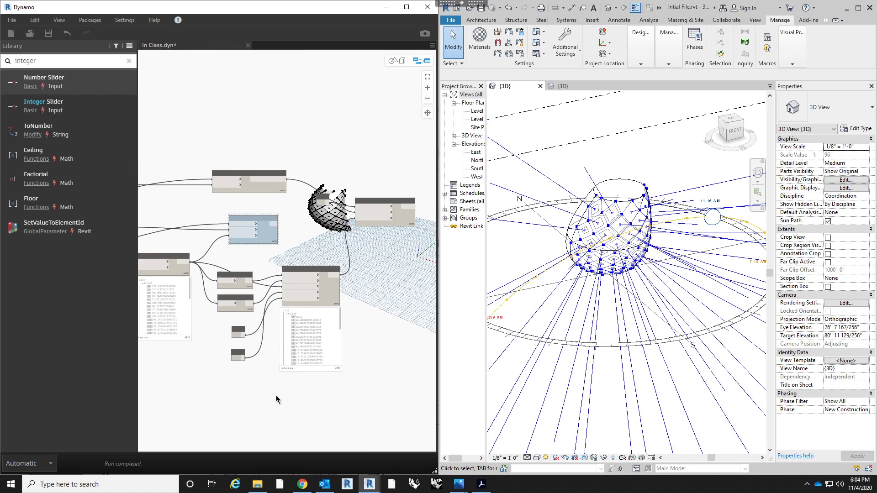